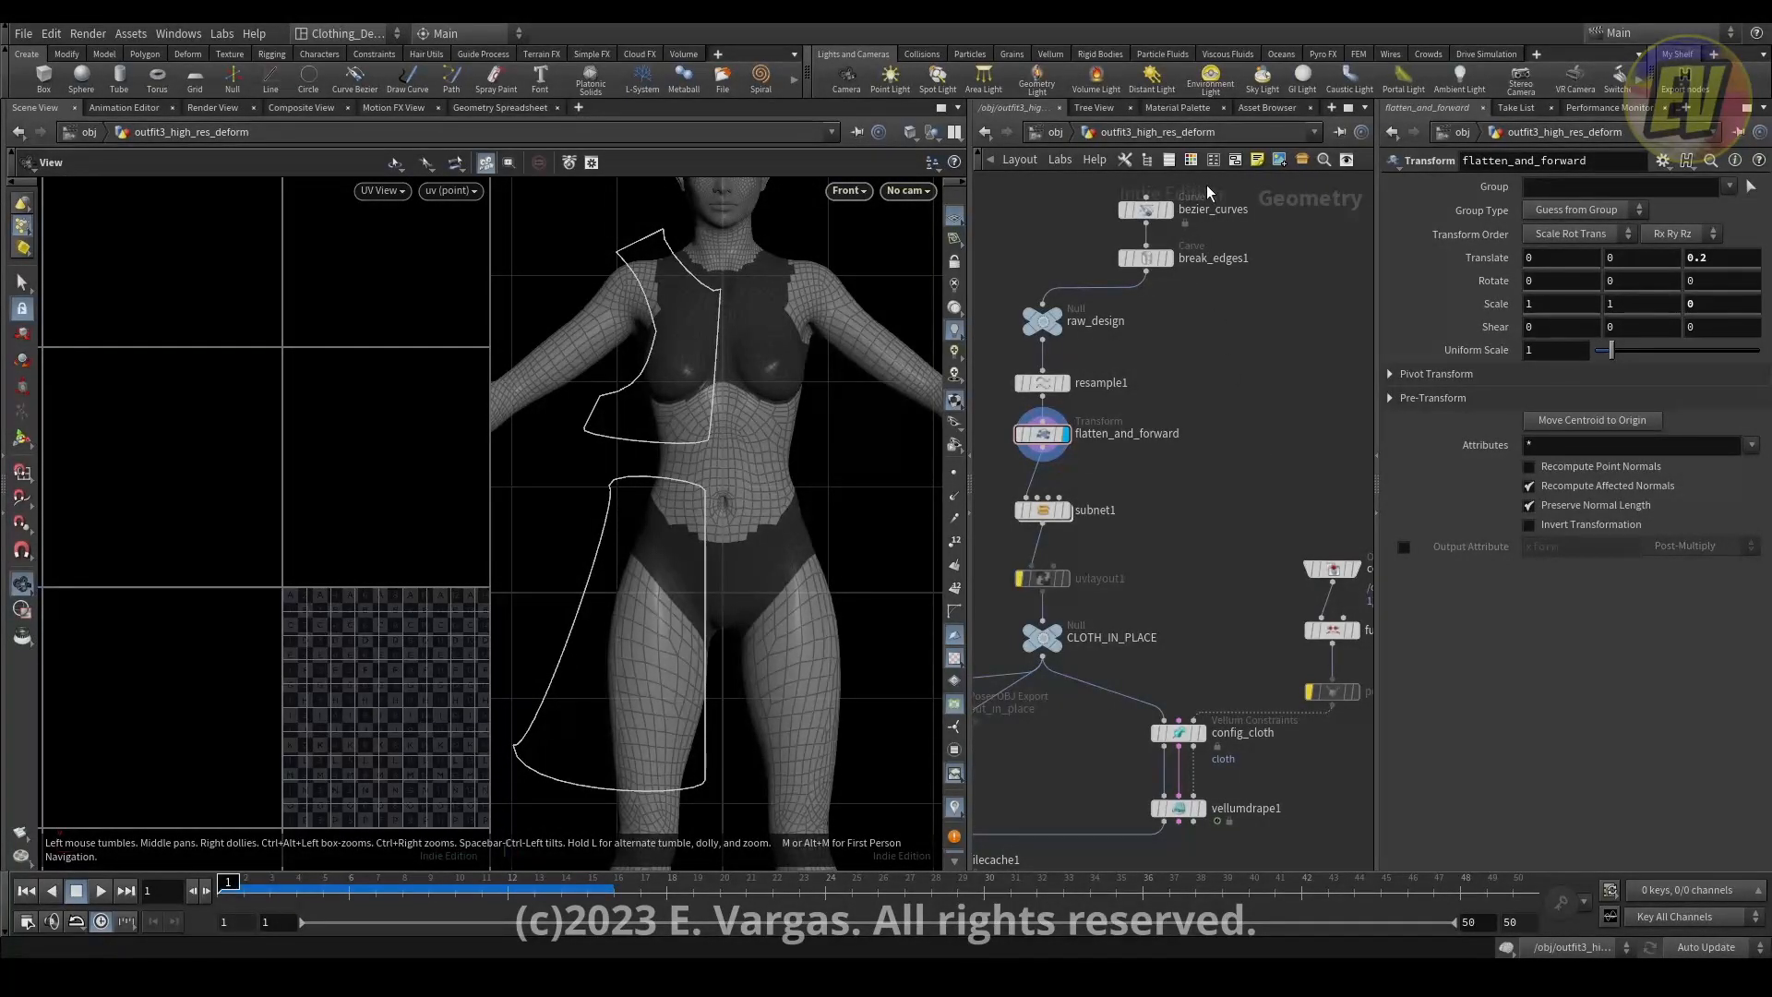
Inspect the bezier_curves and break_edges1 node settings, and display the vellumdrape1 result in perspective view.
click(1147, 211)
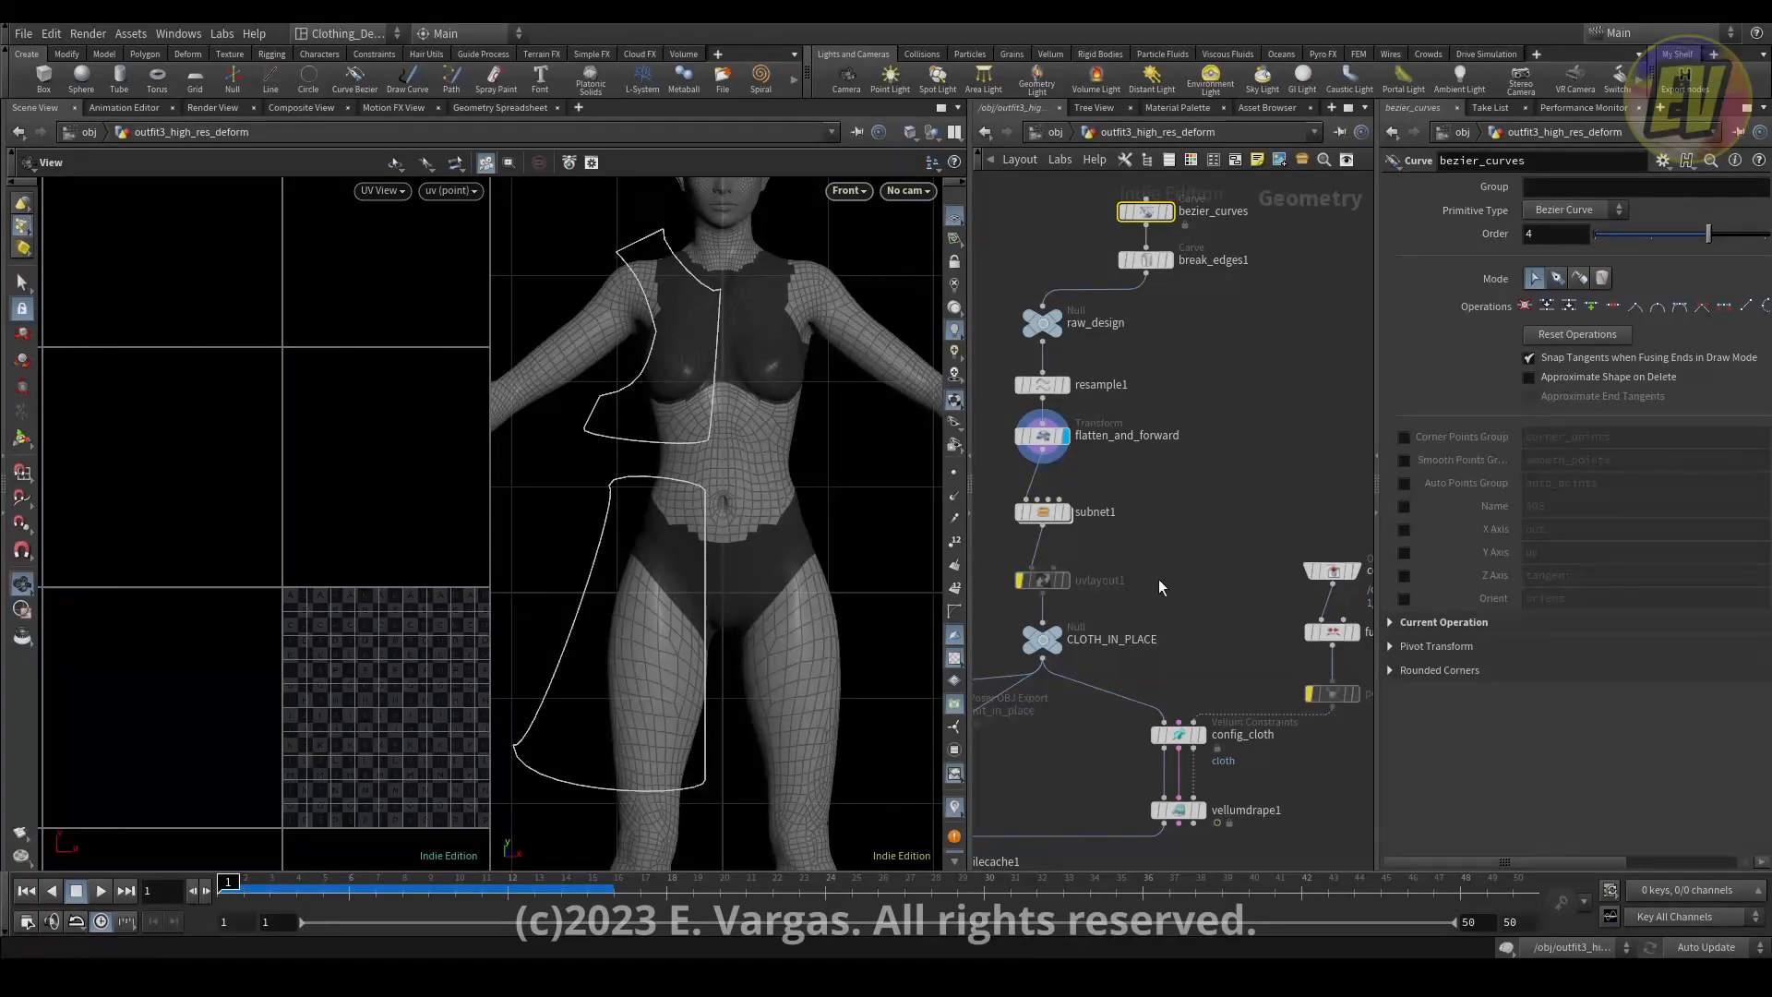
click(1148, 262)
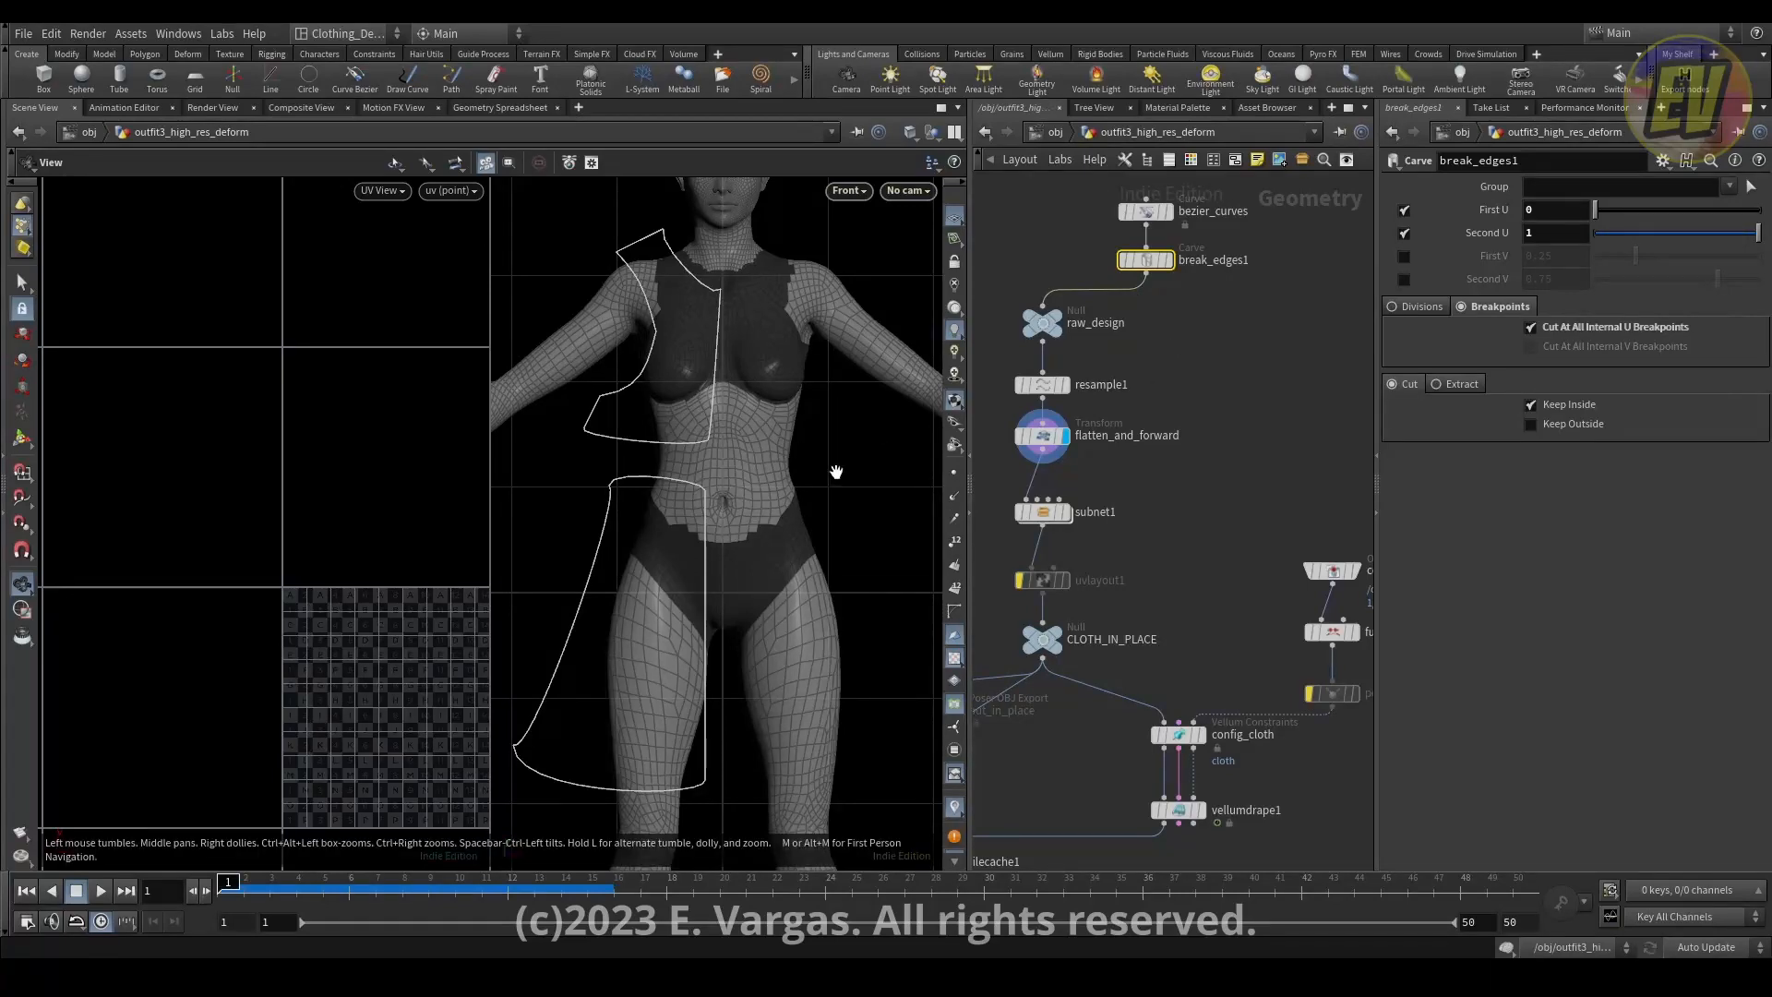
click(1201, 810)
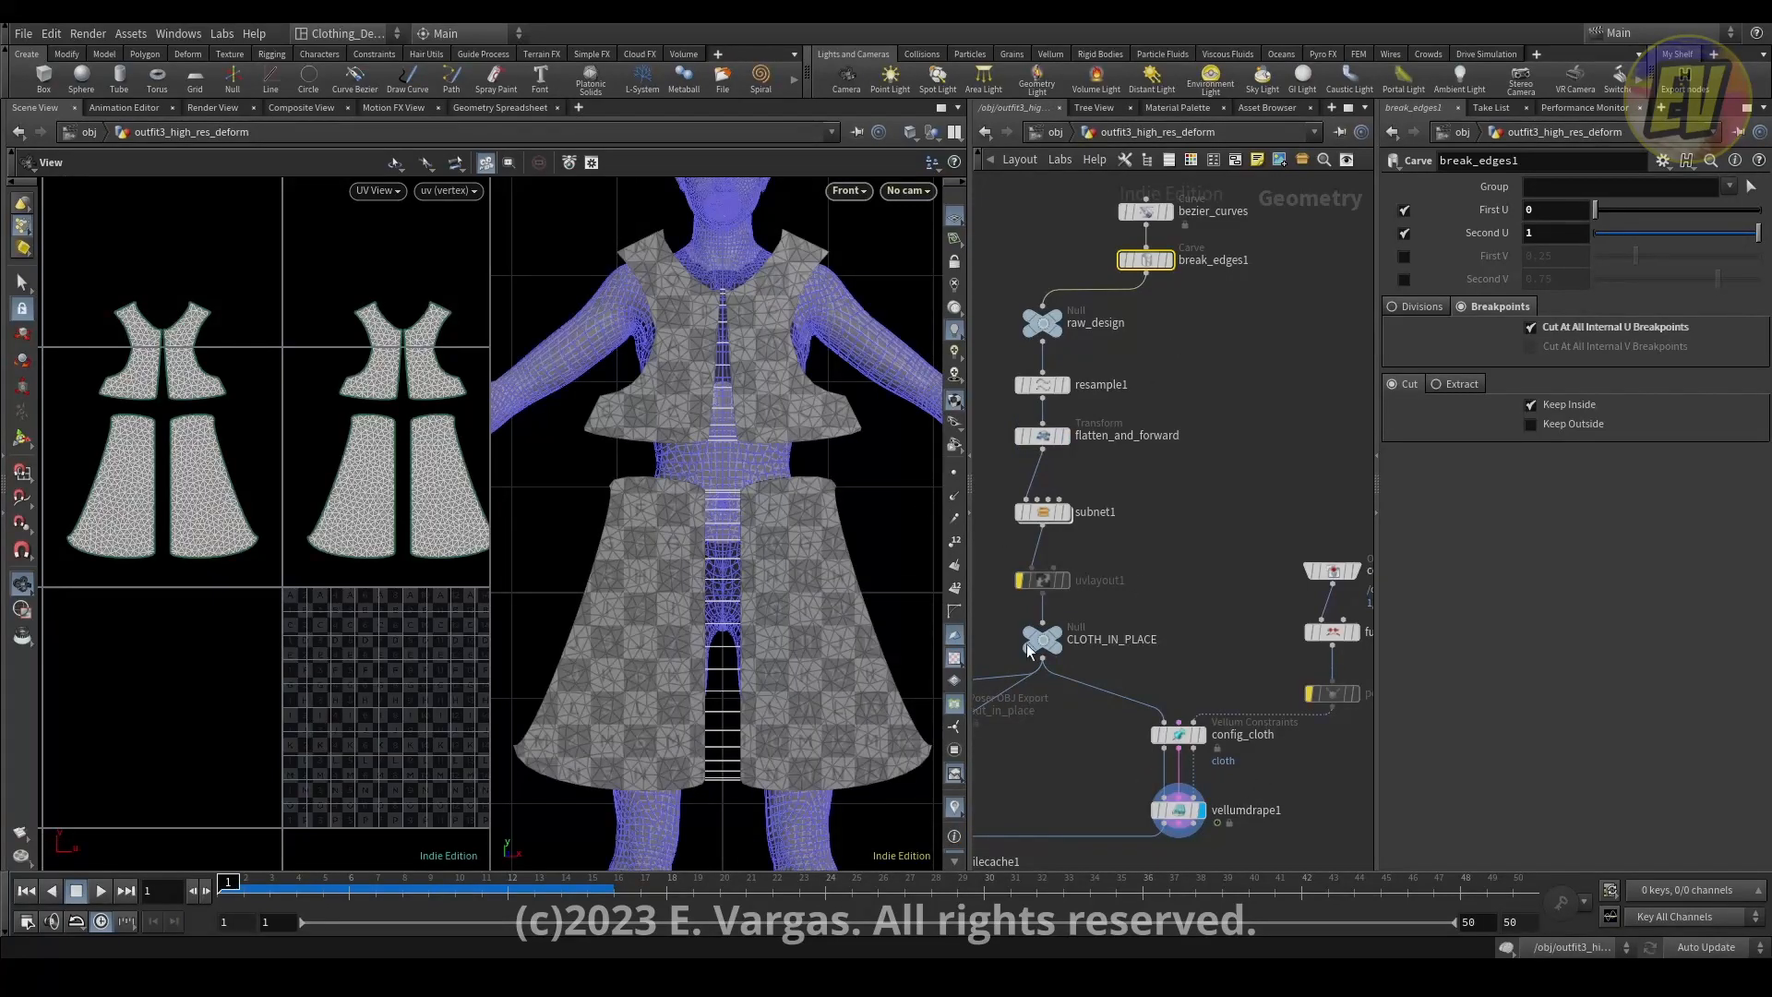
key(space+1)
drag(806, 532, 800, 549)
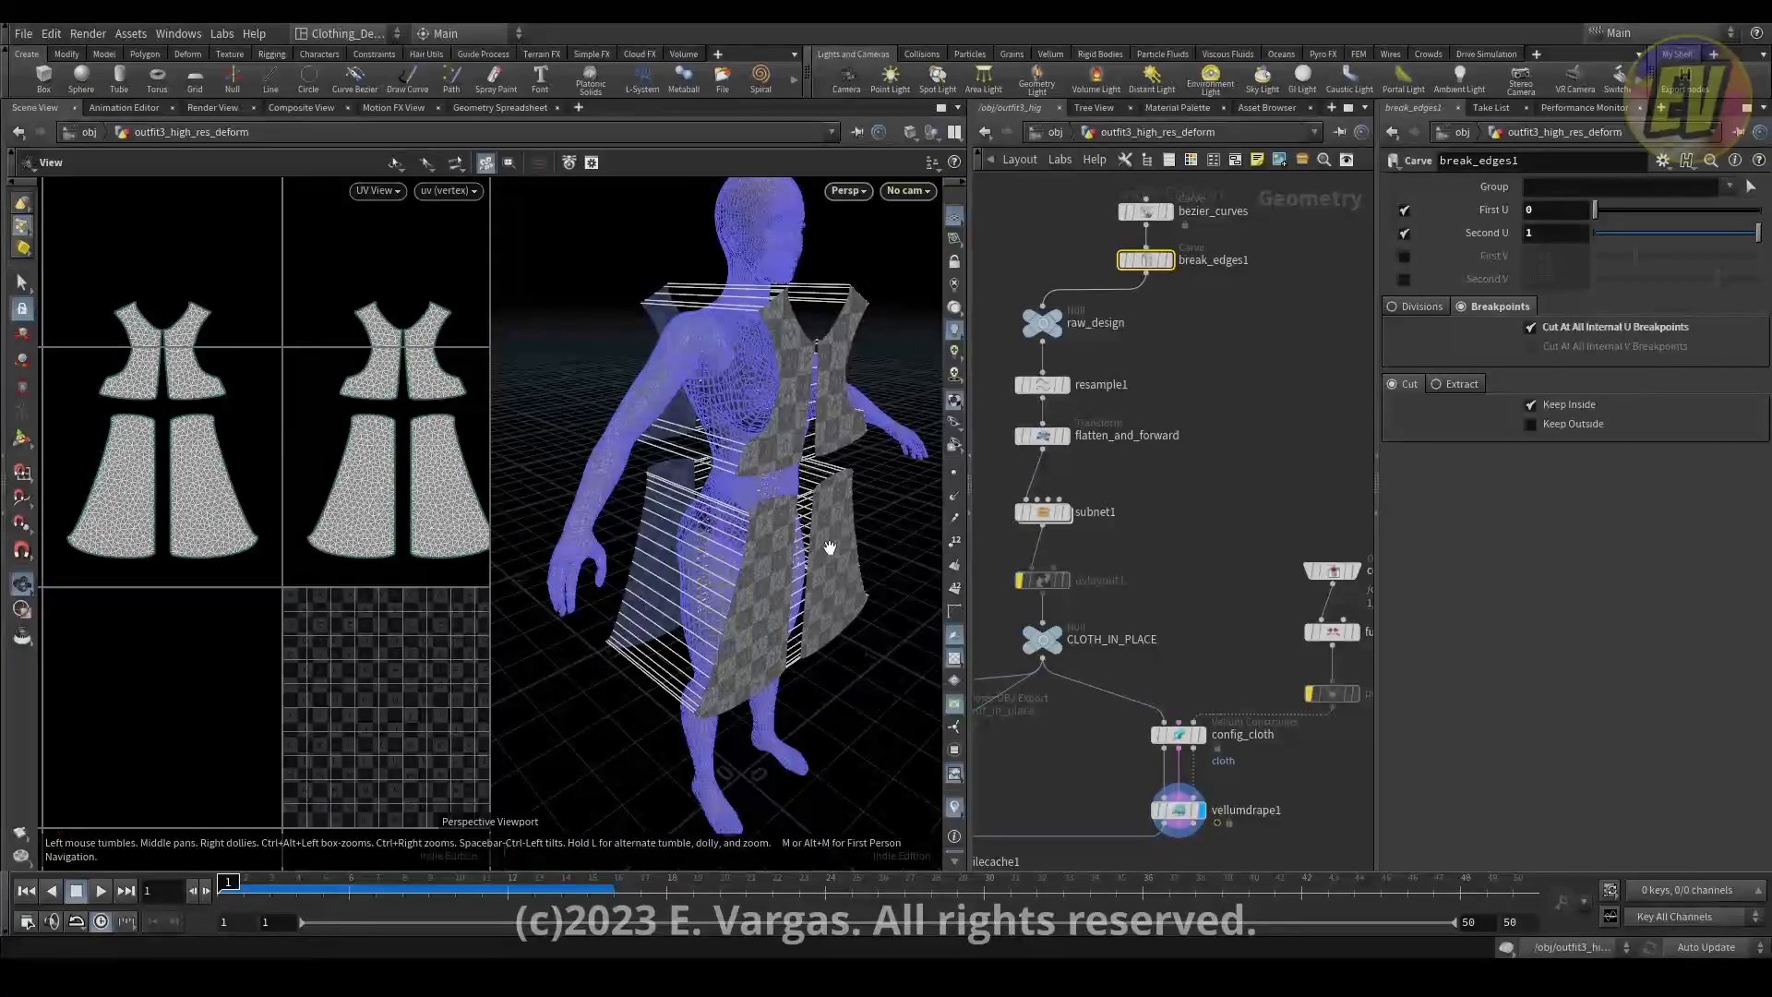
Play the drape simulation forward and in reverse, return to frame 1, and examine the garment panels around the body.
key(Up)
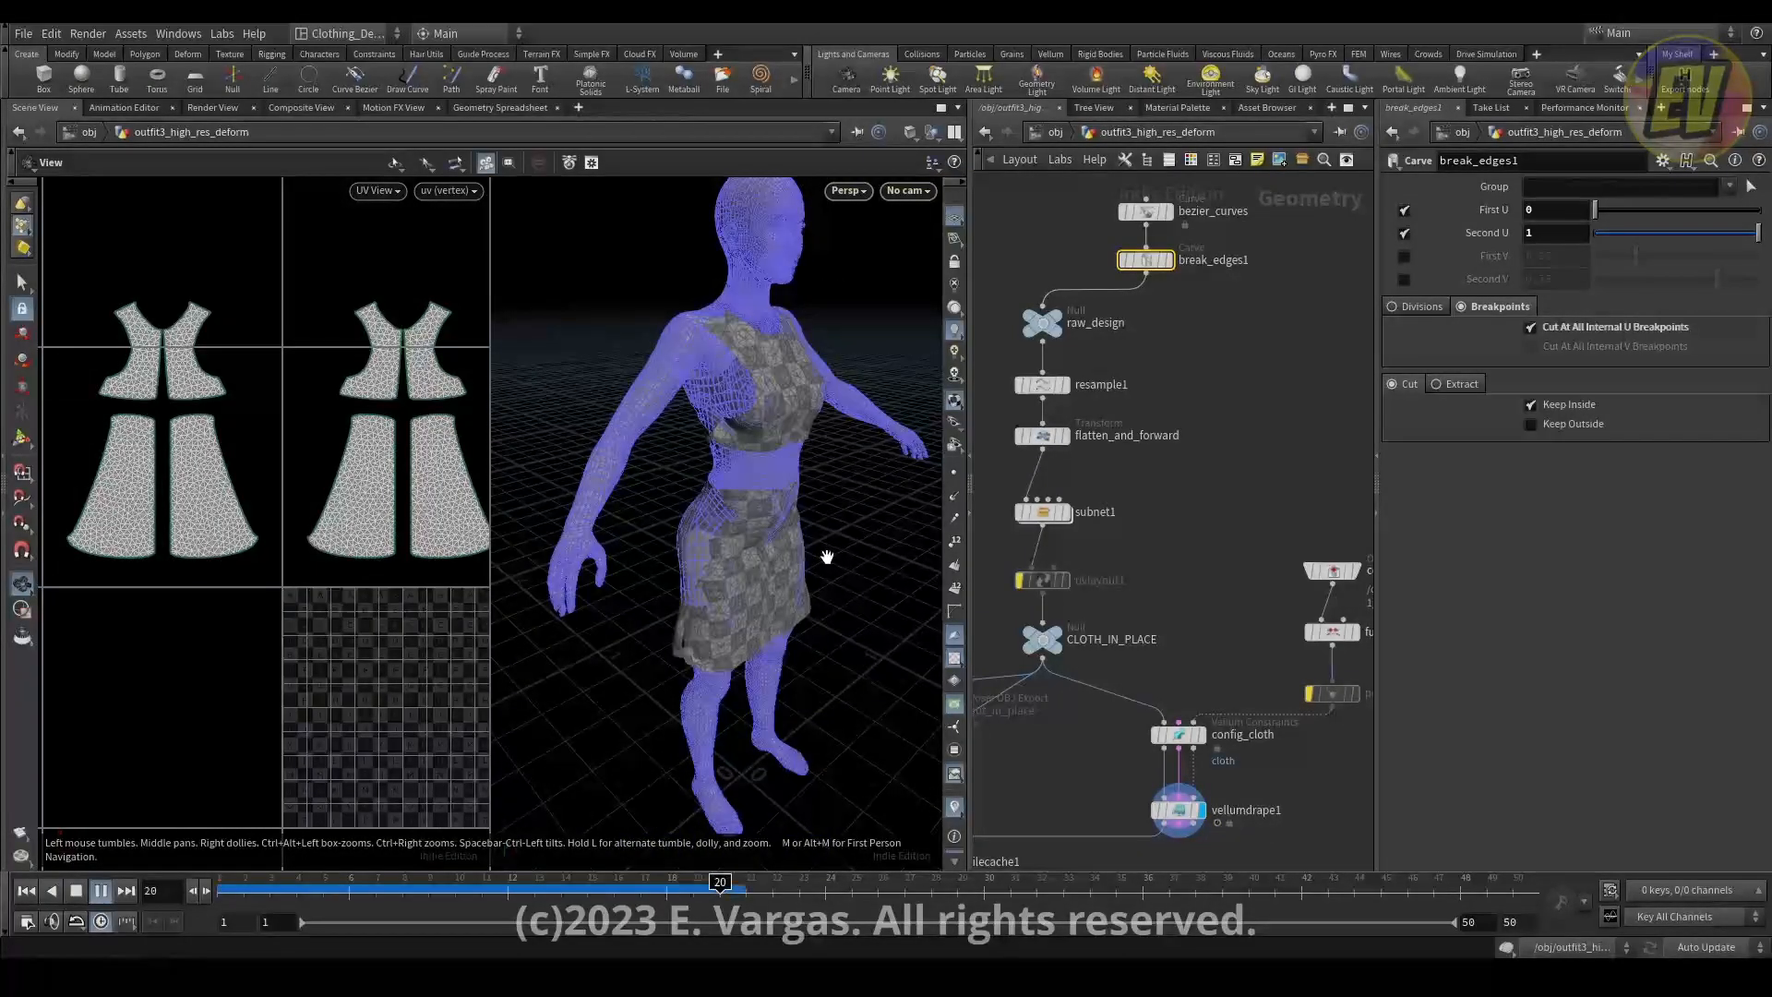
key(Down)
key(ctrl+Up)
key(Up)
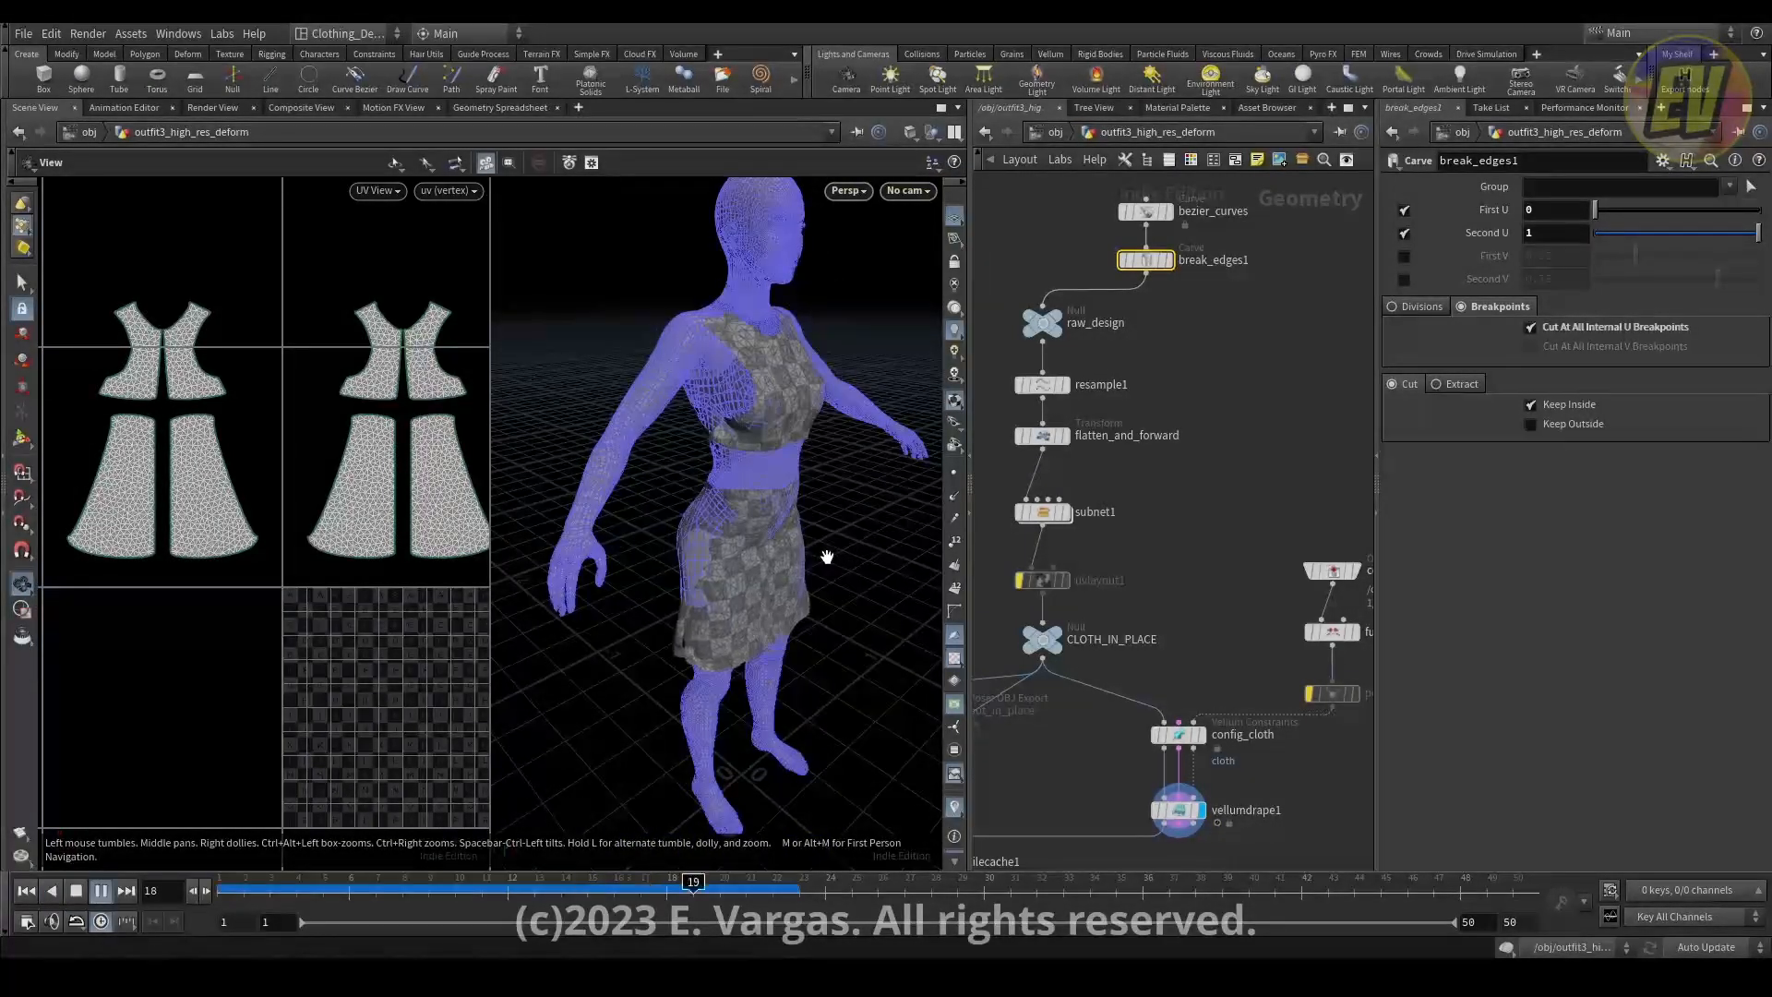
key(Down)
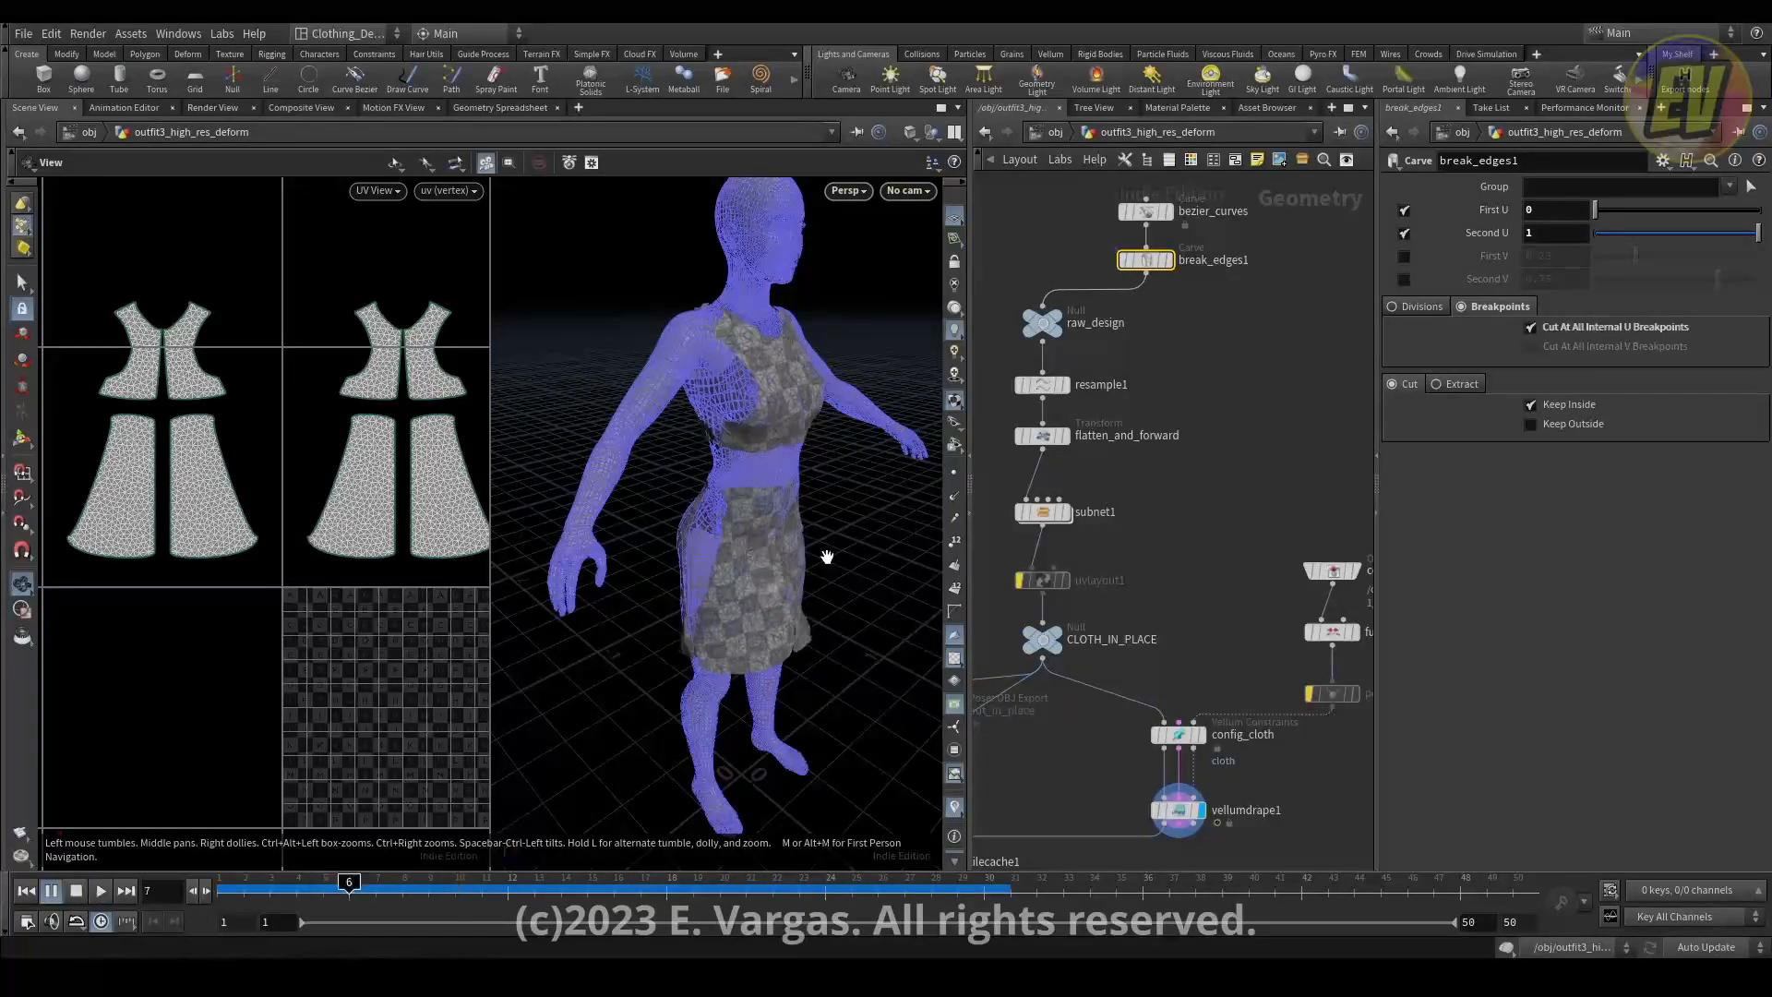
key(ctrl+Up)
drag(826, 557, 825, 527)
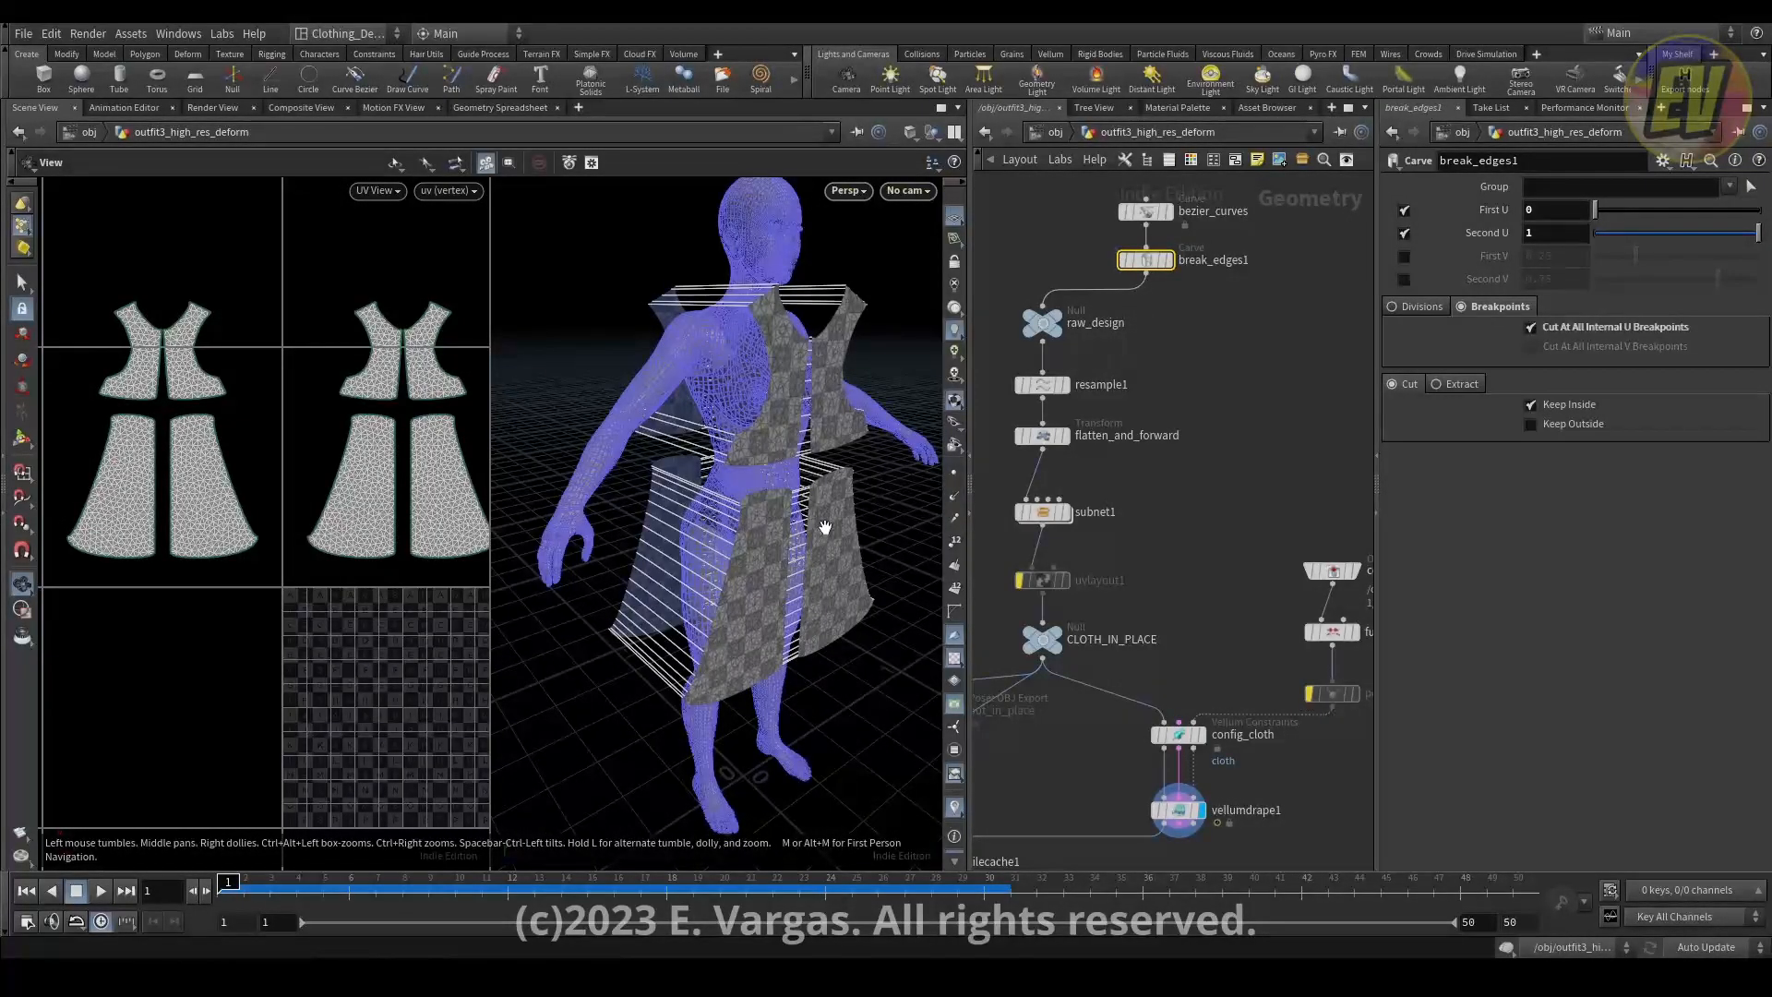
drag(819, 526, 814, 513)
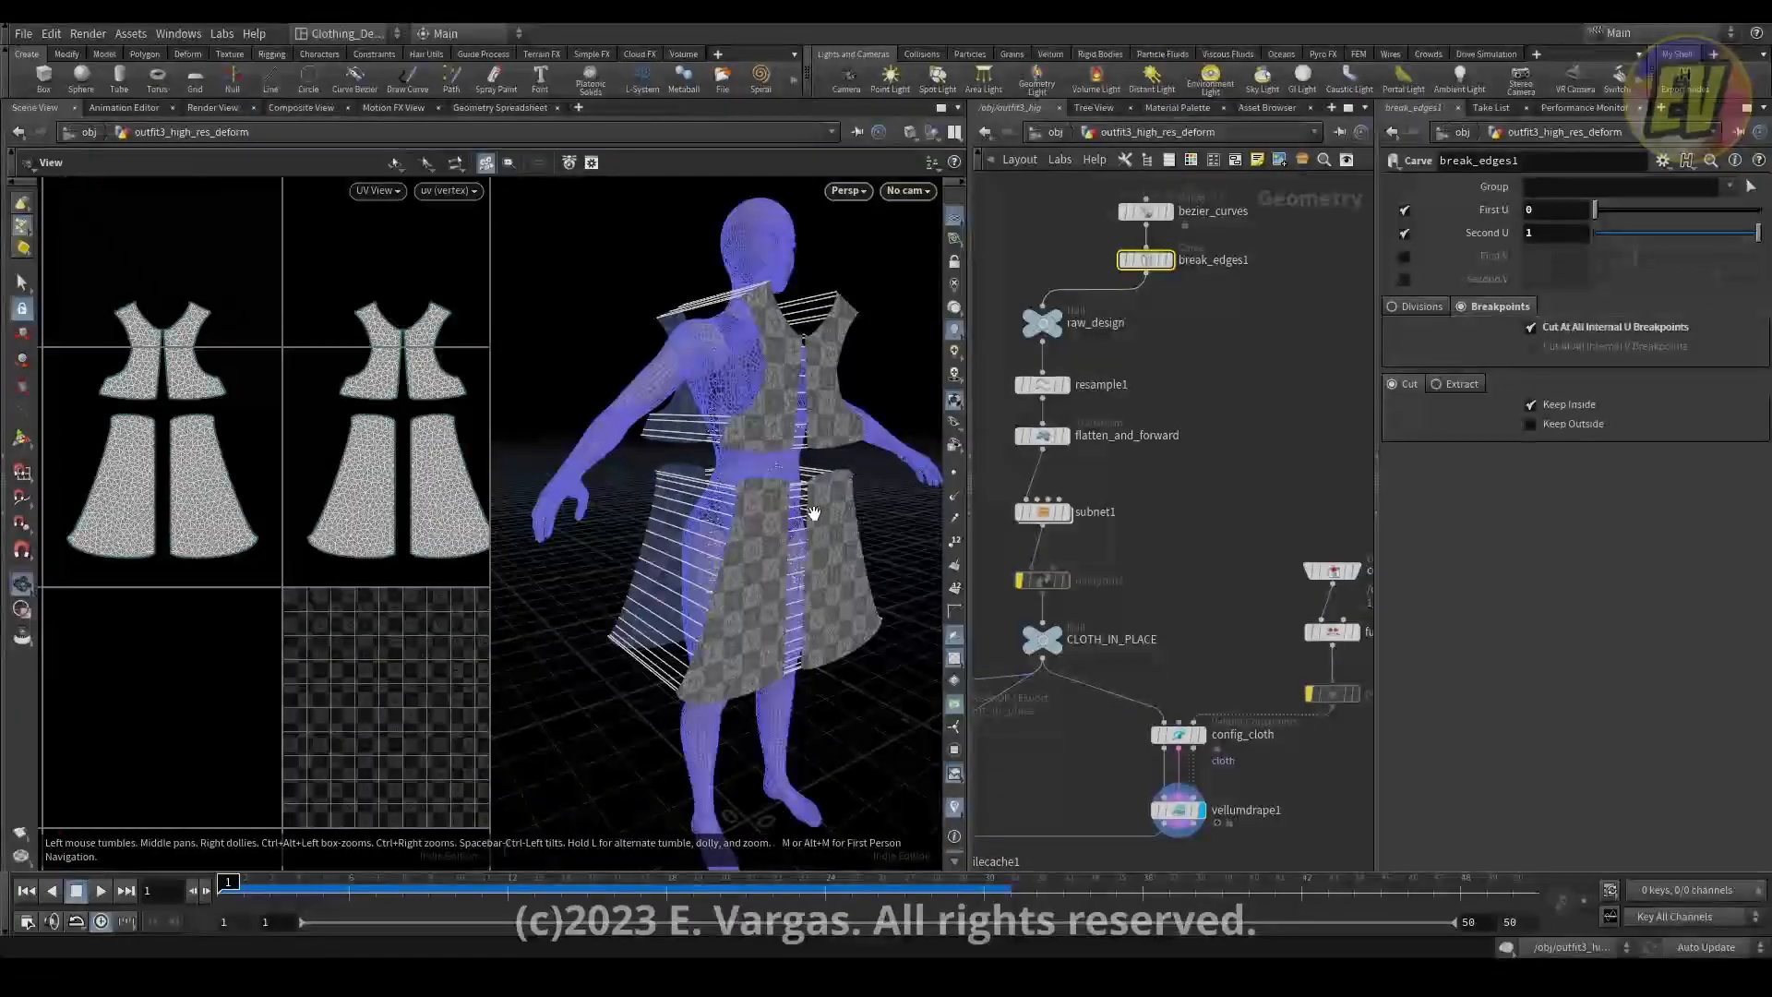
drag(821, 512, 873, 476)
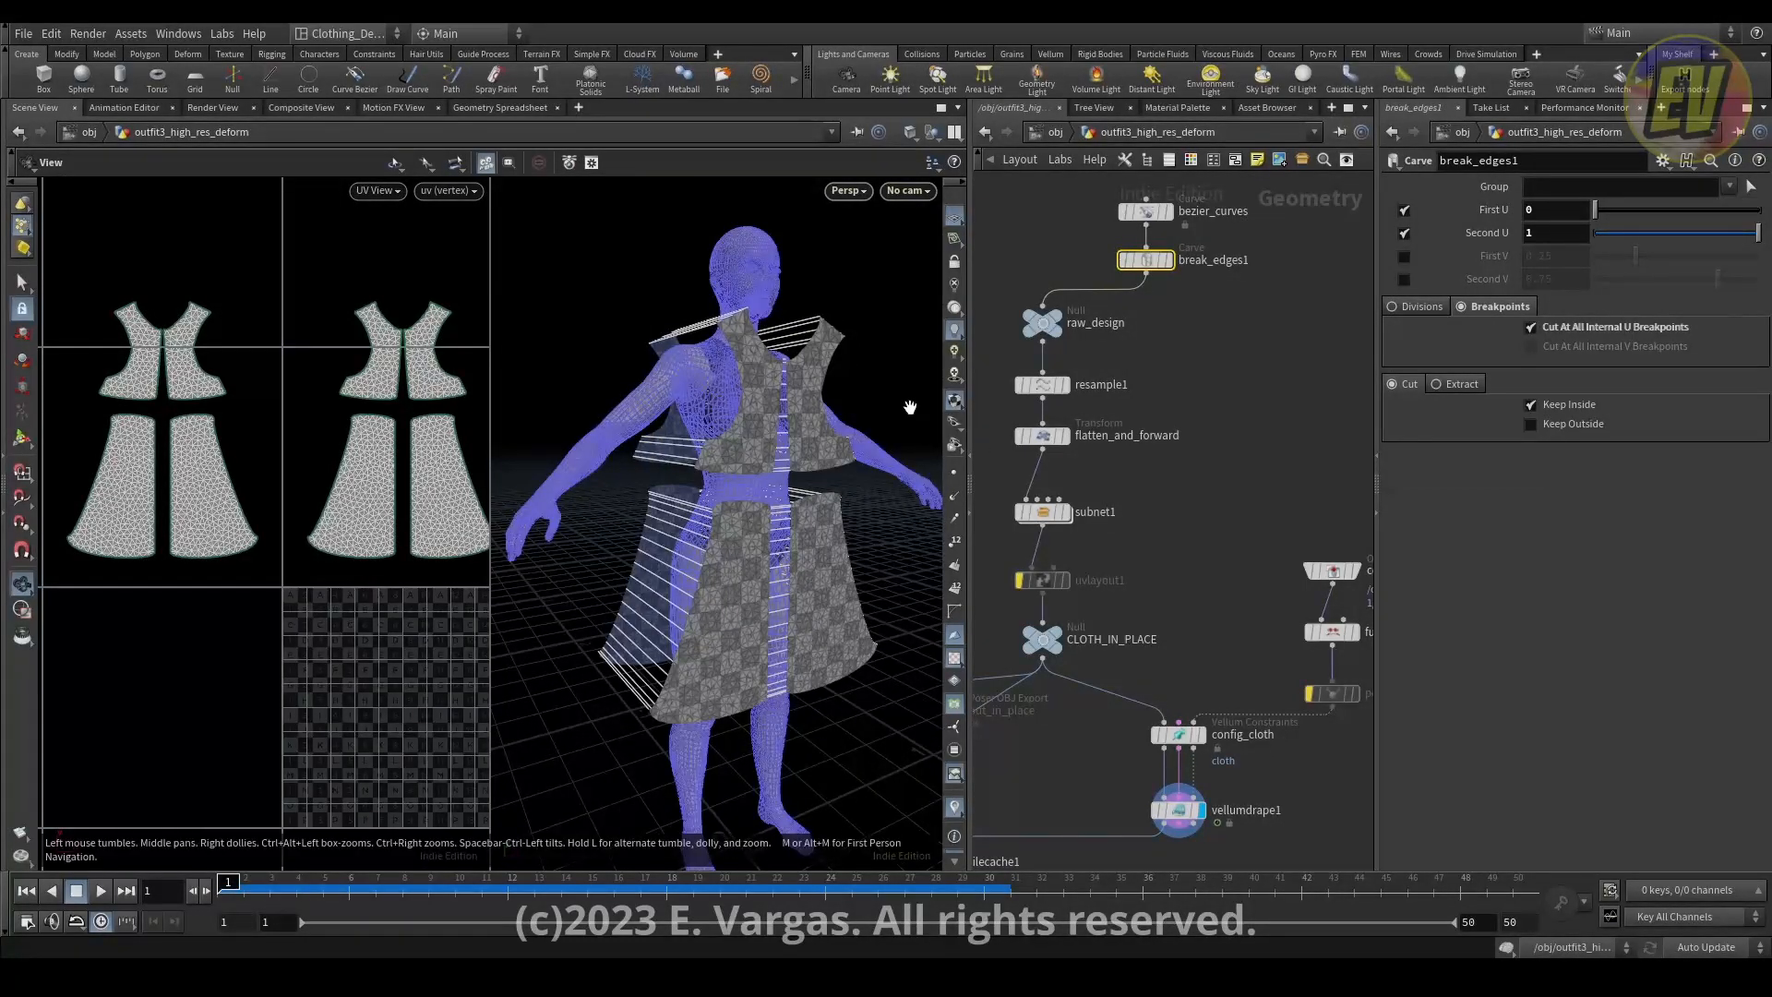
drag(903, 434, 775, 461)
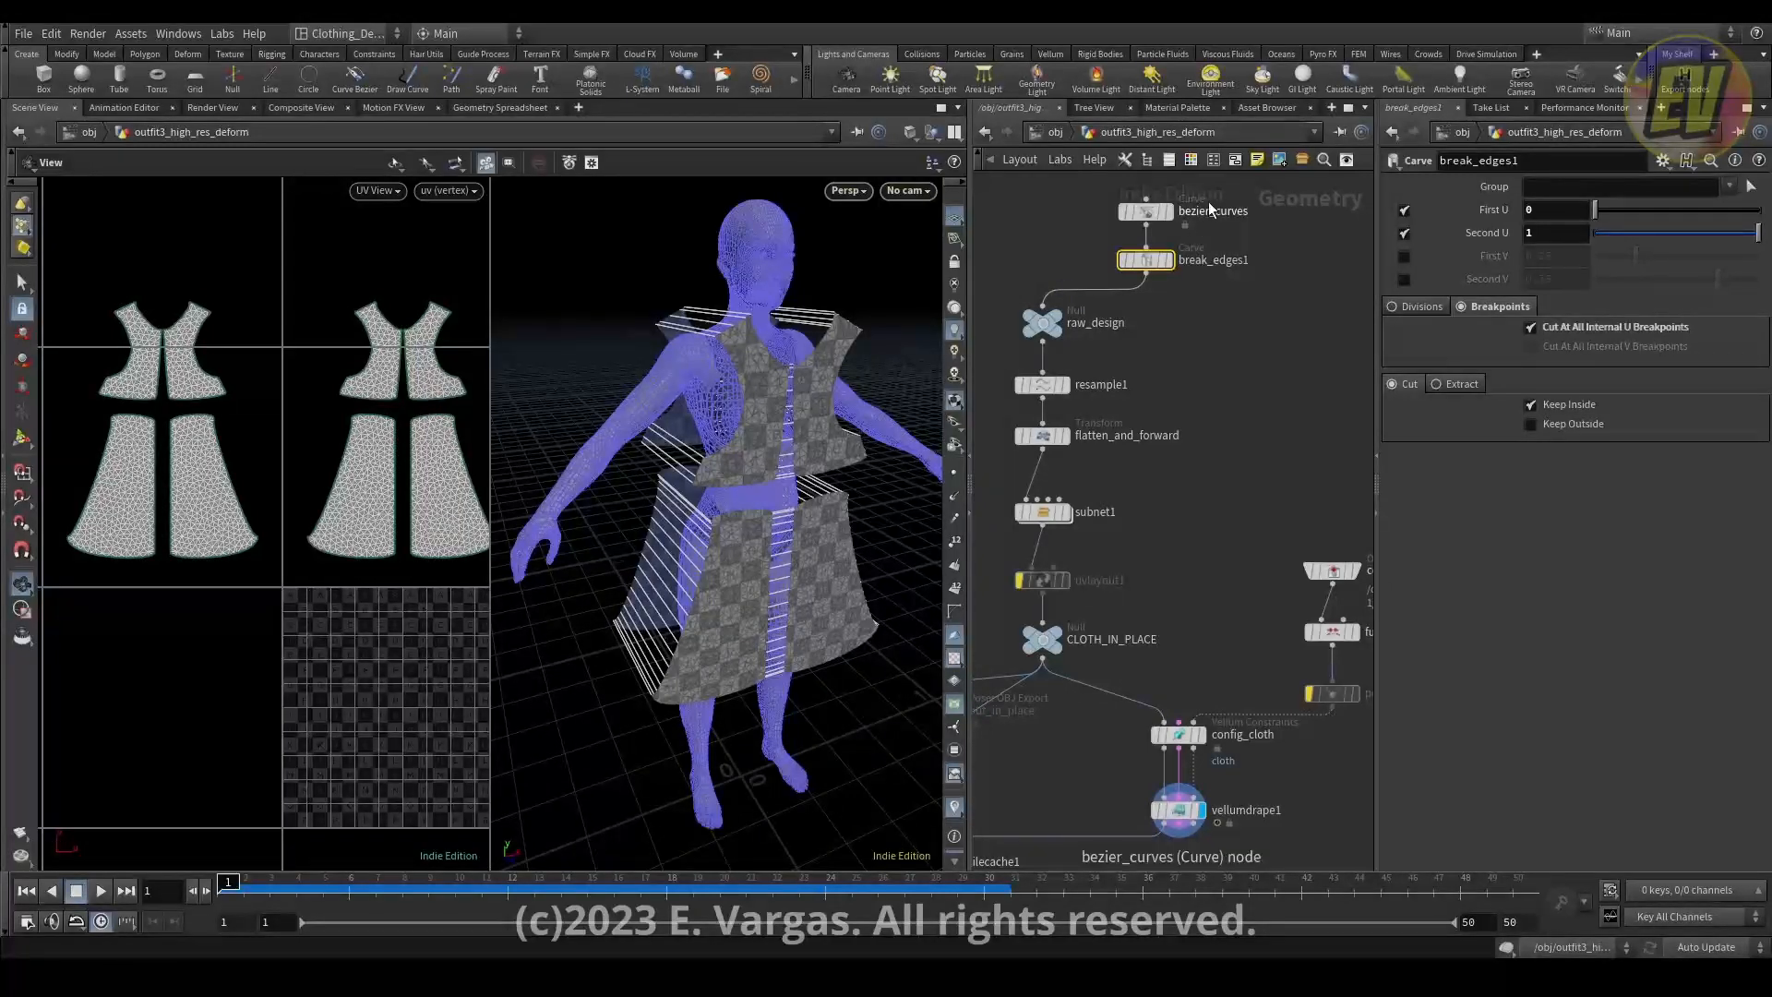
Show the flattened pattern outlines over the body in front view and activate curve editing on the bezier_curves node.
click(1145, 211)
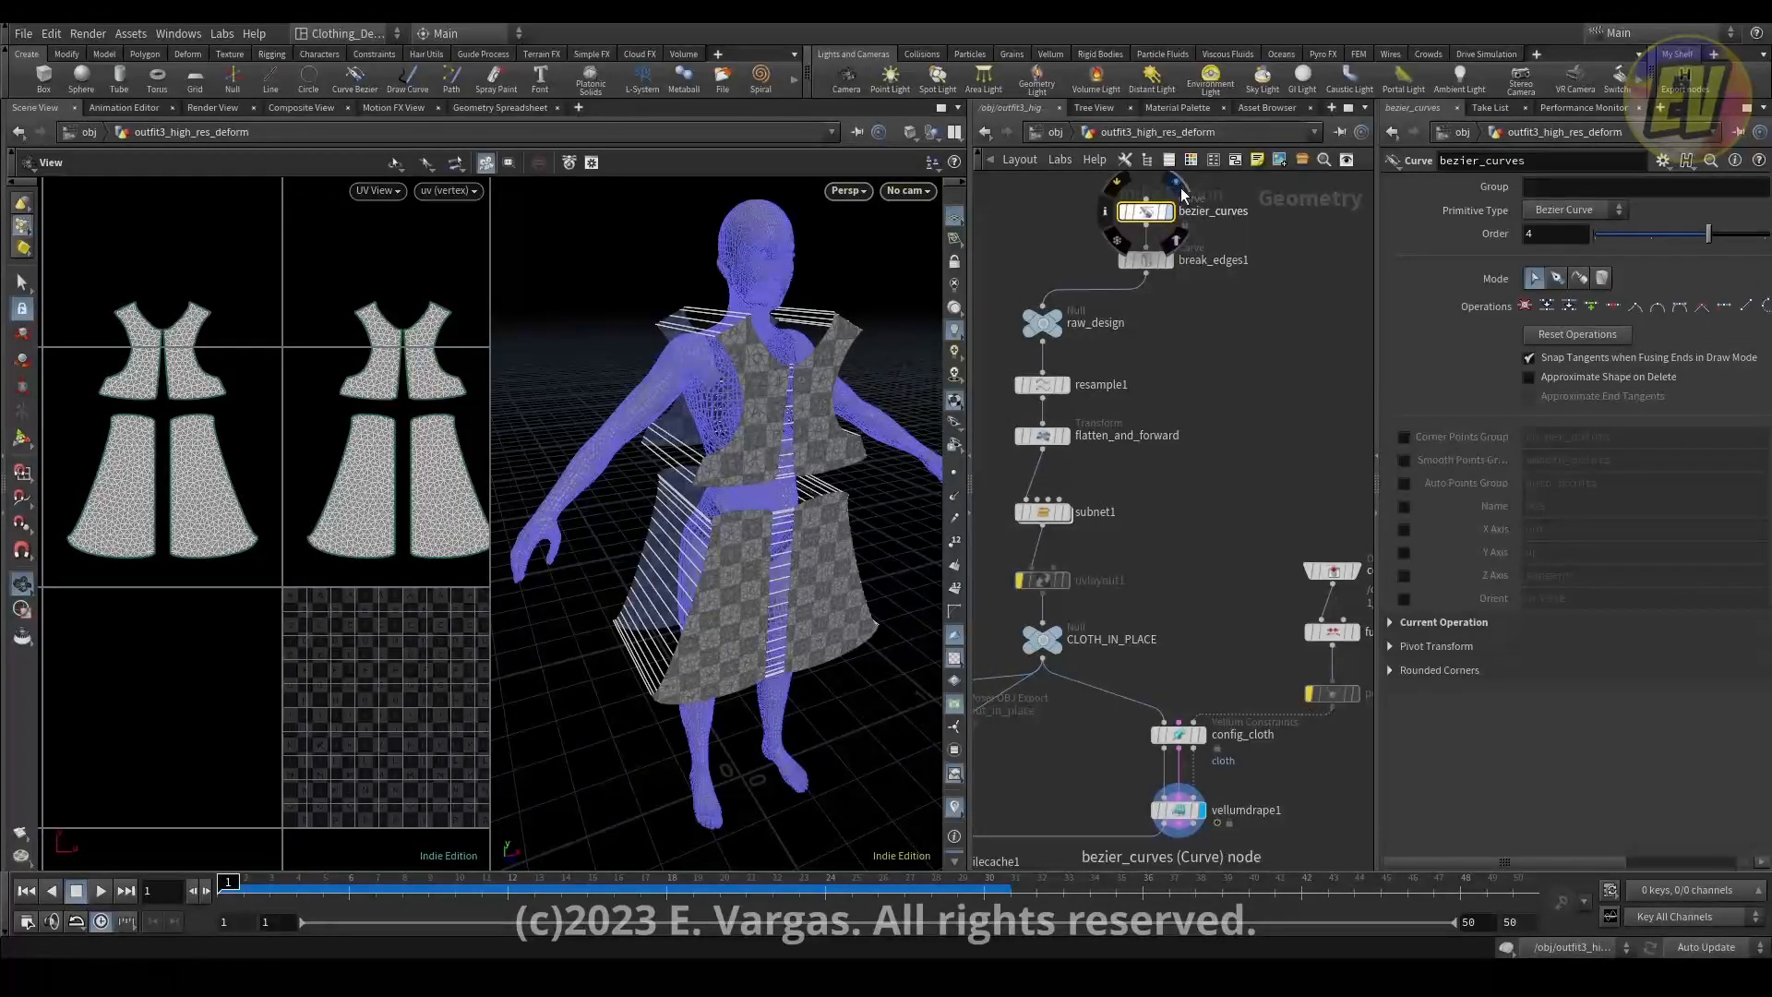
click(1165, 213)
key(space+2)
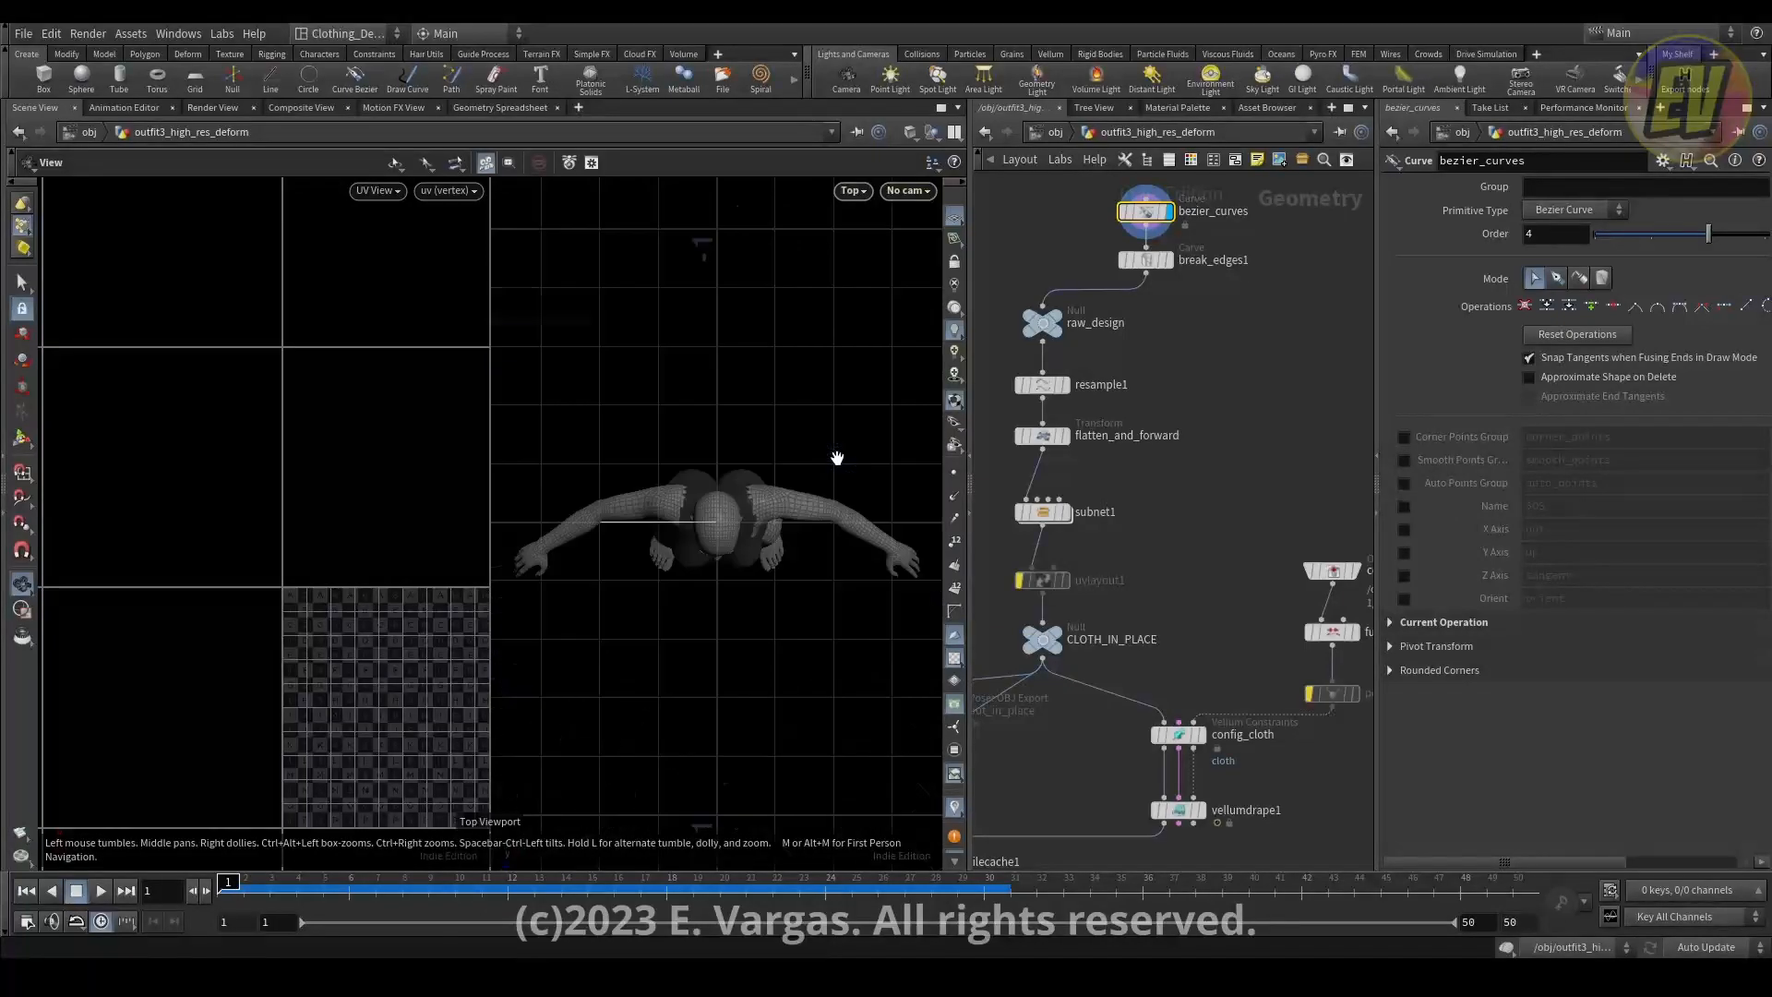
key(space+3)
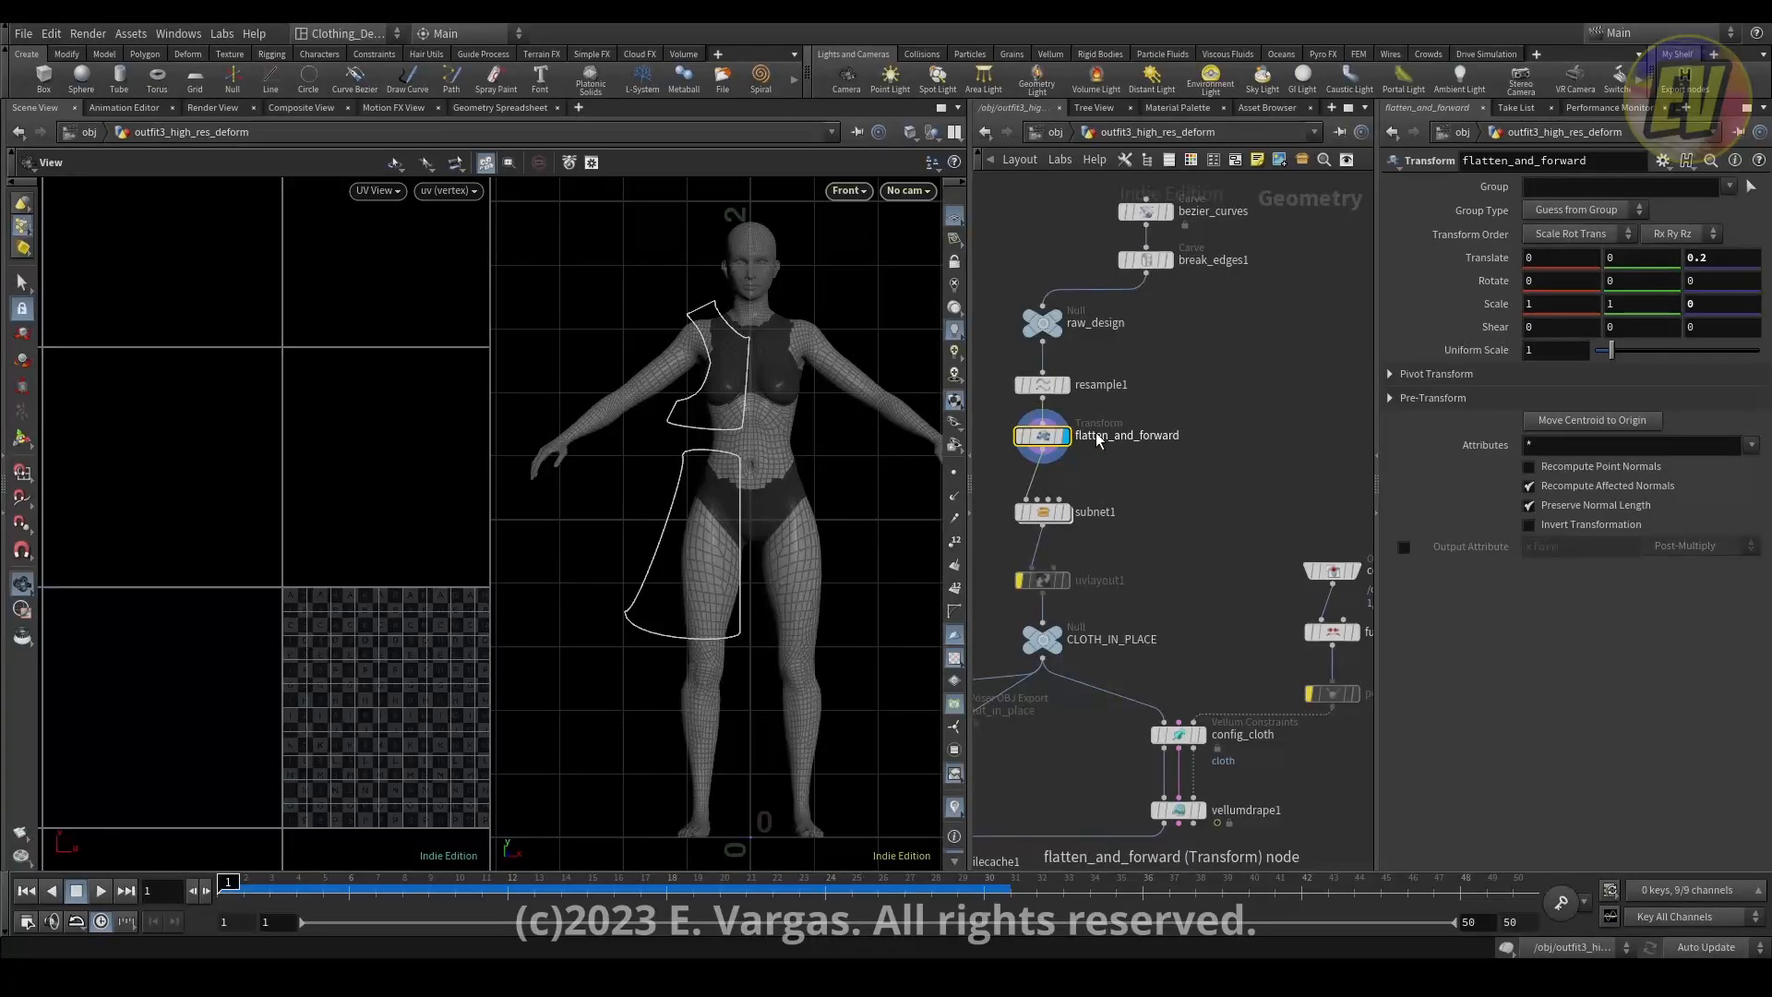
click(1145, 211)
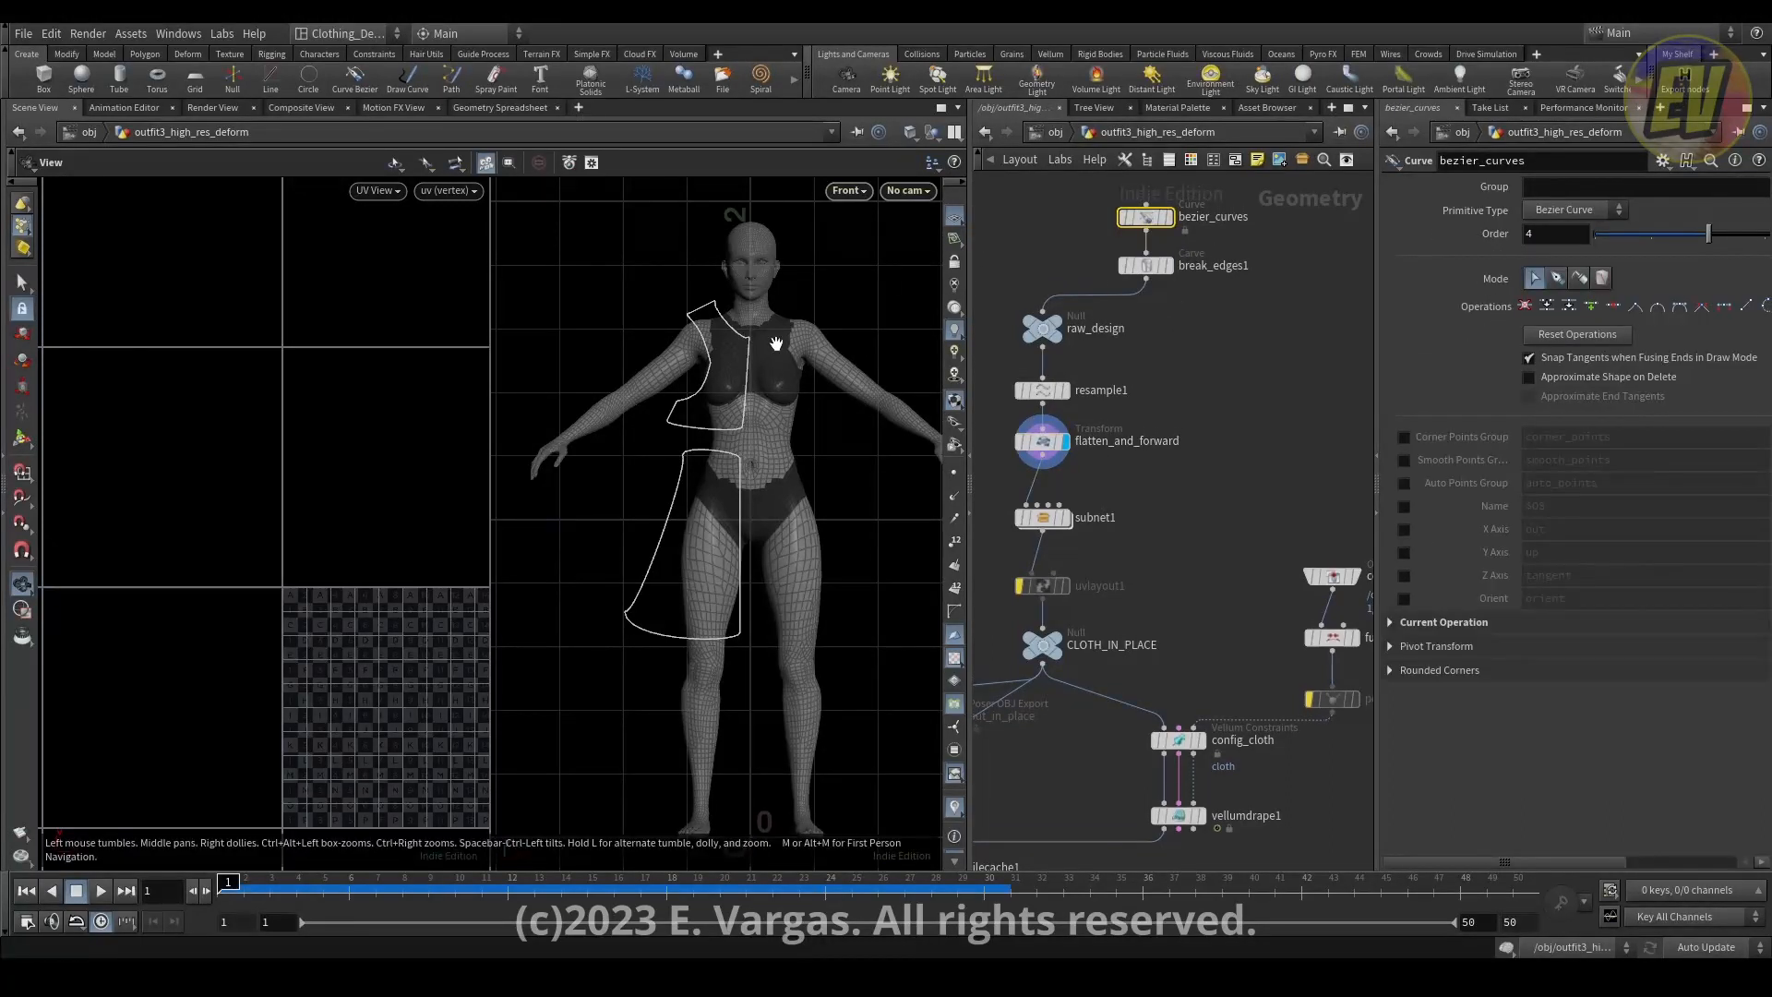
key(Return)
scroll(751, 443, up, 2)
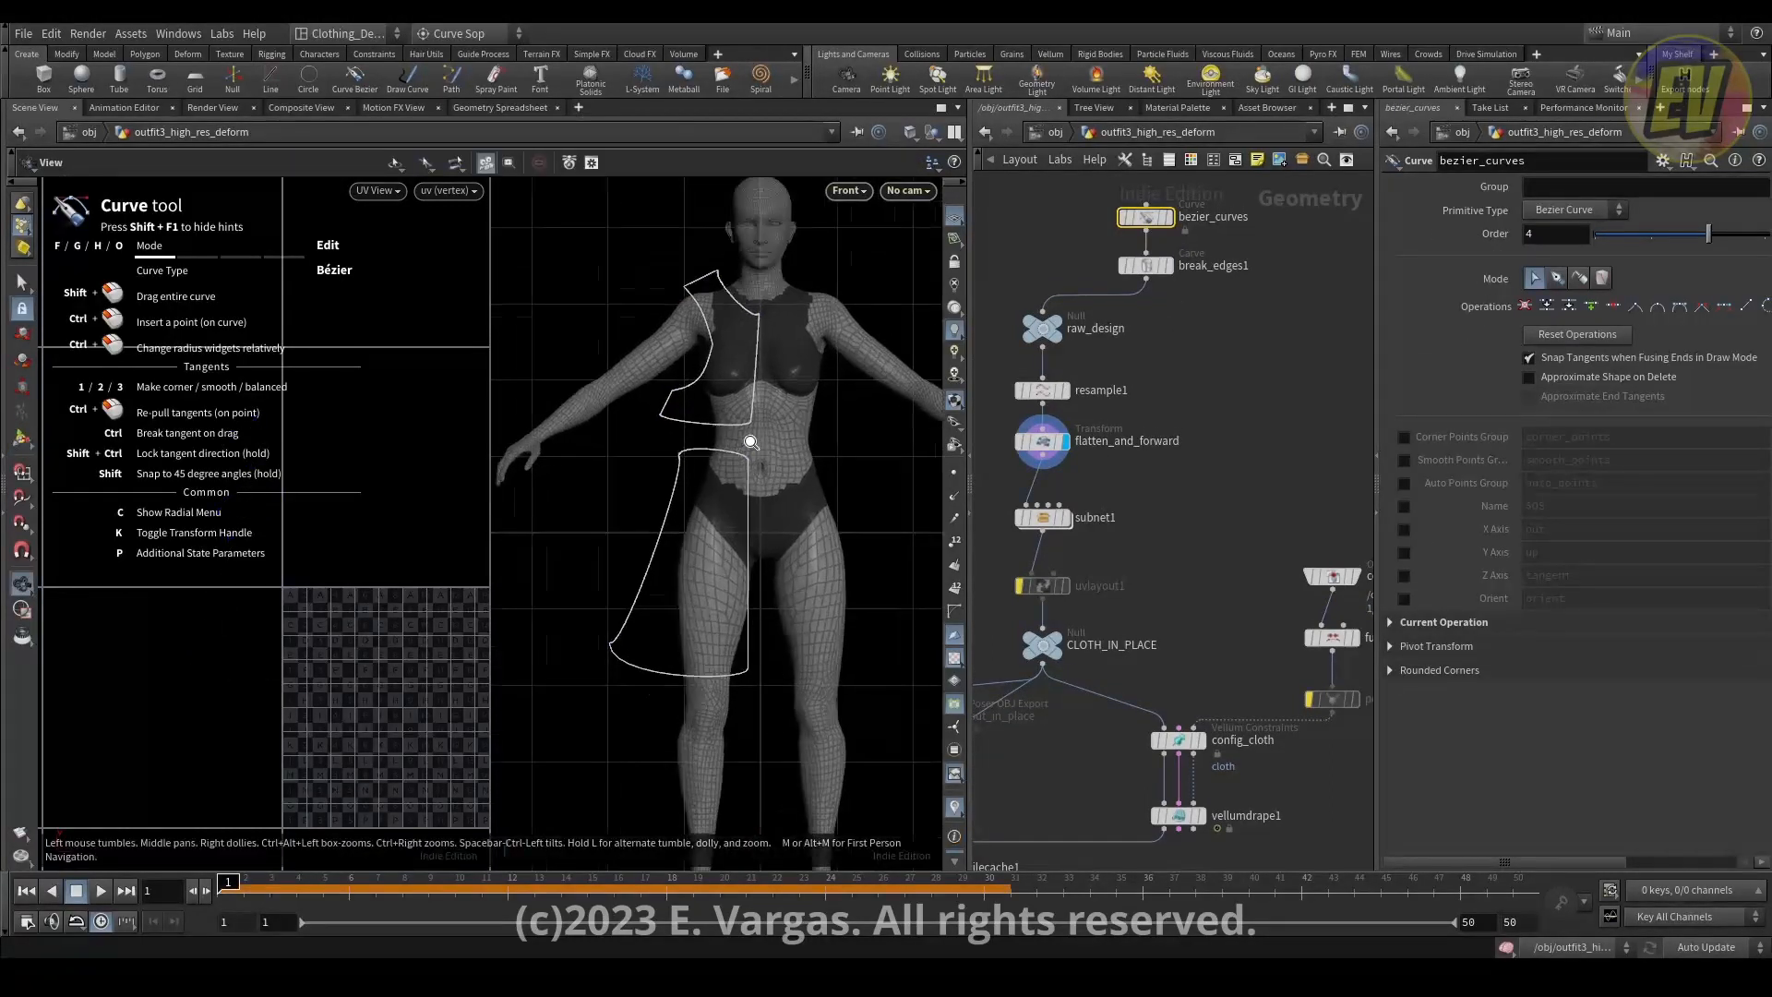
scroll(752, 443, up, 2)
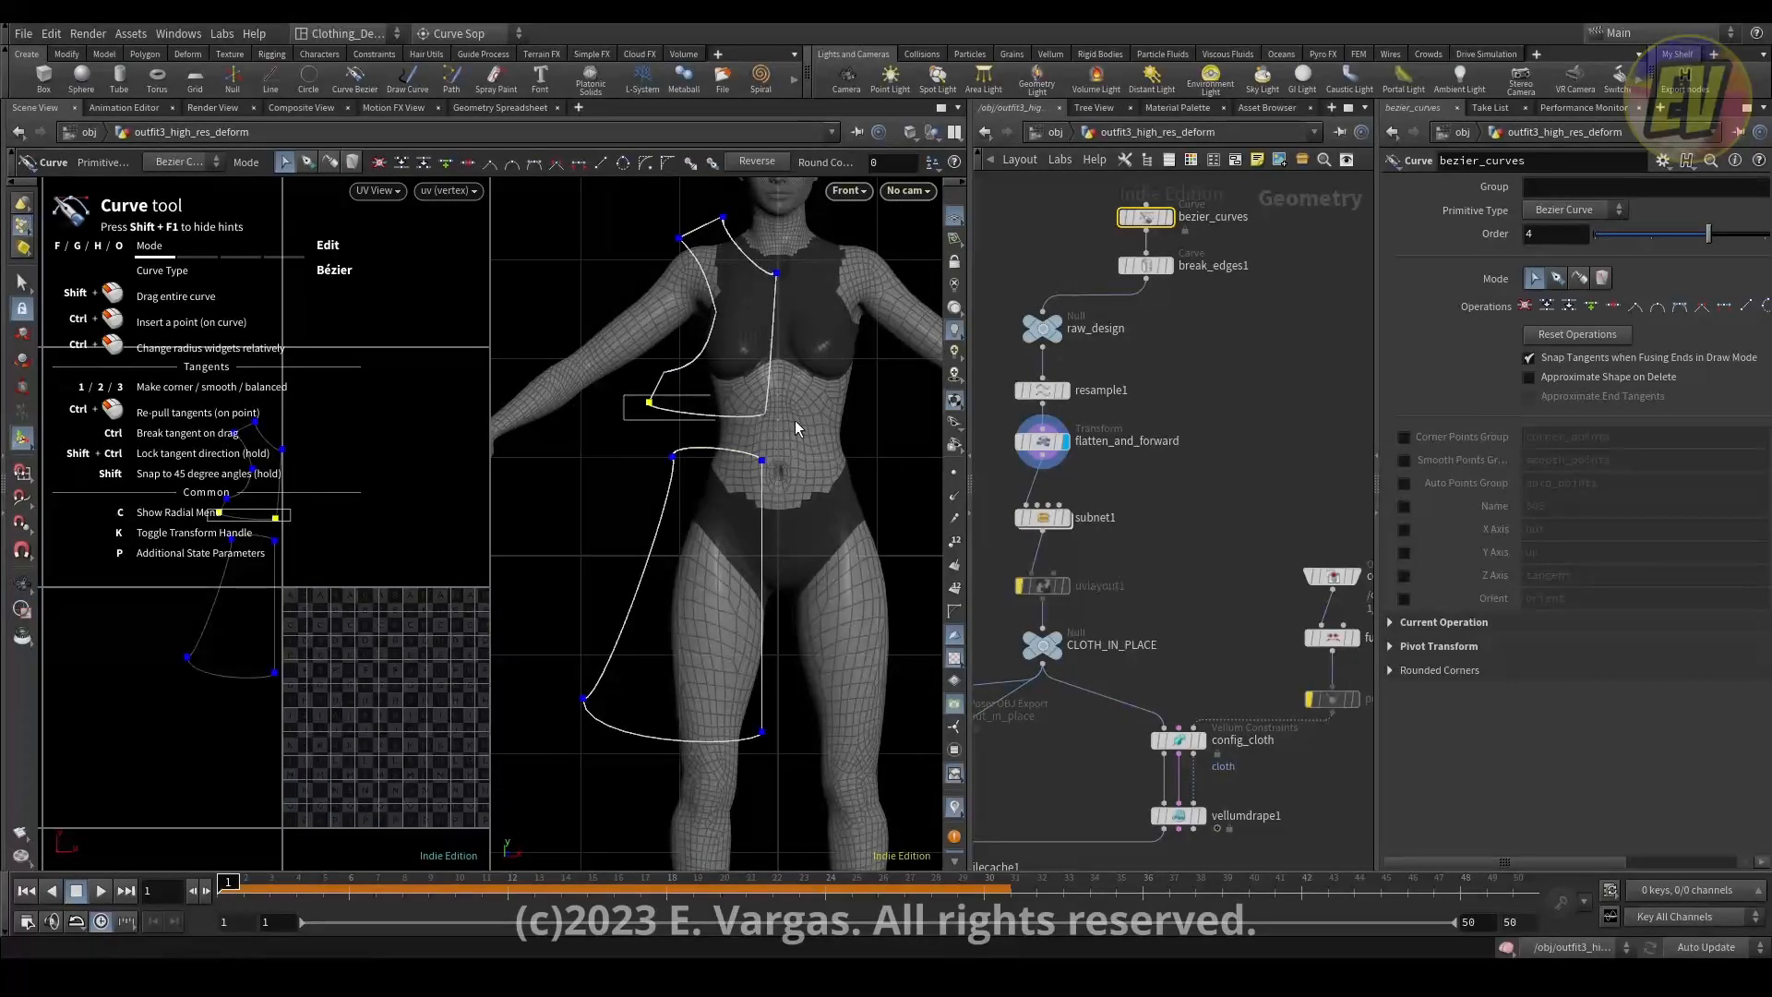
Shorten the bodice outline by moving its lower side and centre anchor points up to just below the bust.
click(664, 372)
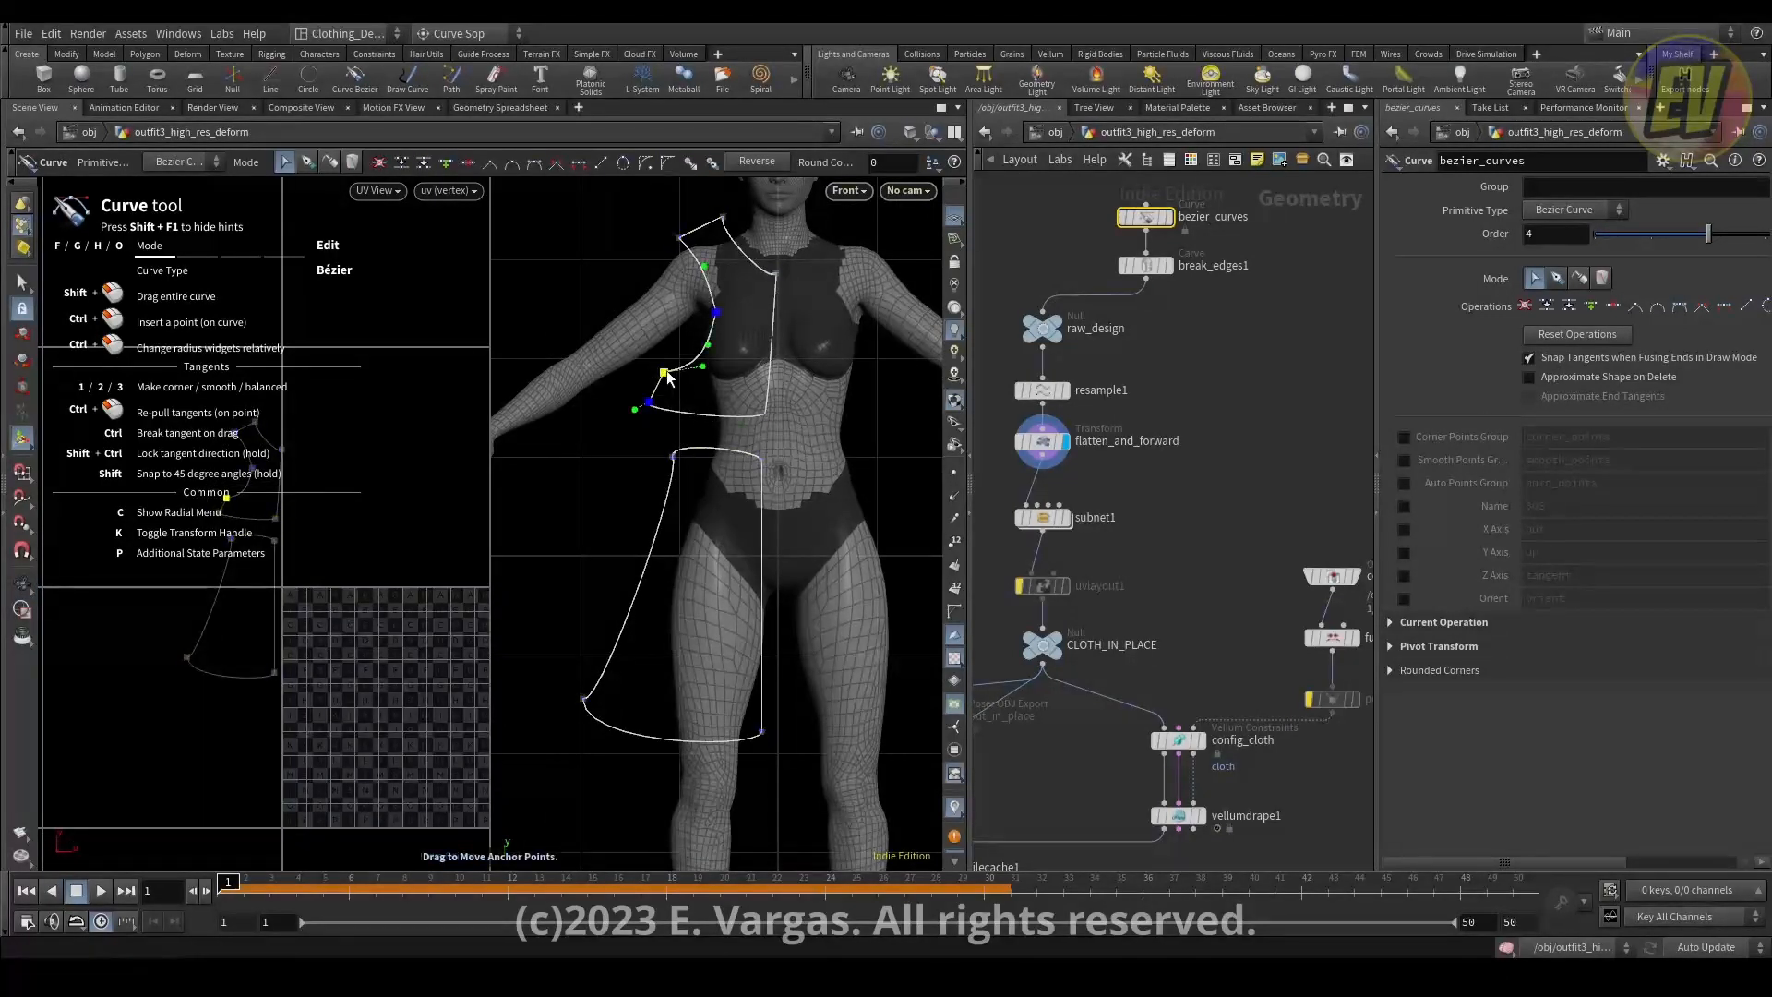
mouse_move(664, 373)
mouse_down()
mouse_move(680, 349)
mouse_move(659, 372)
mouse_up()
click(650, 402)
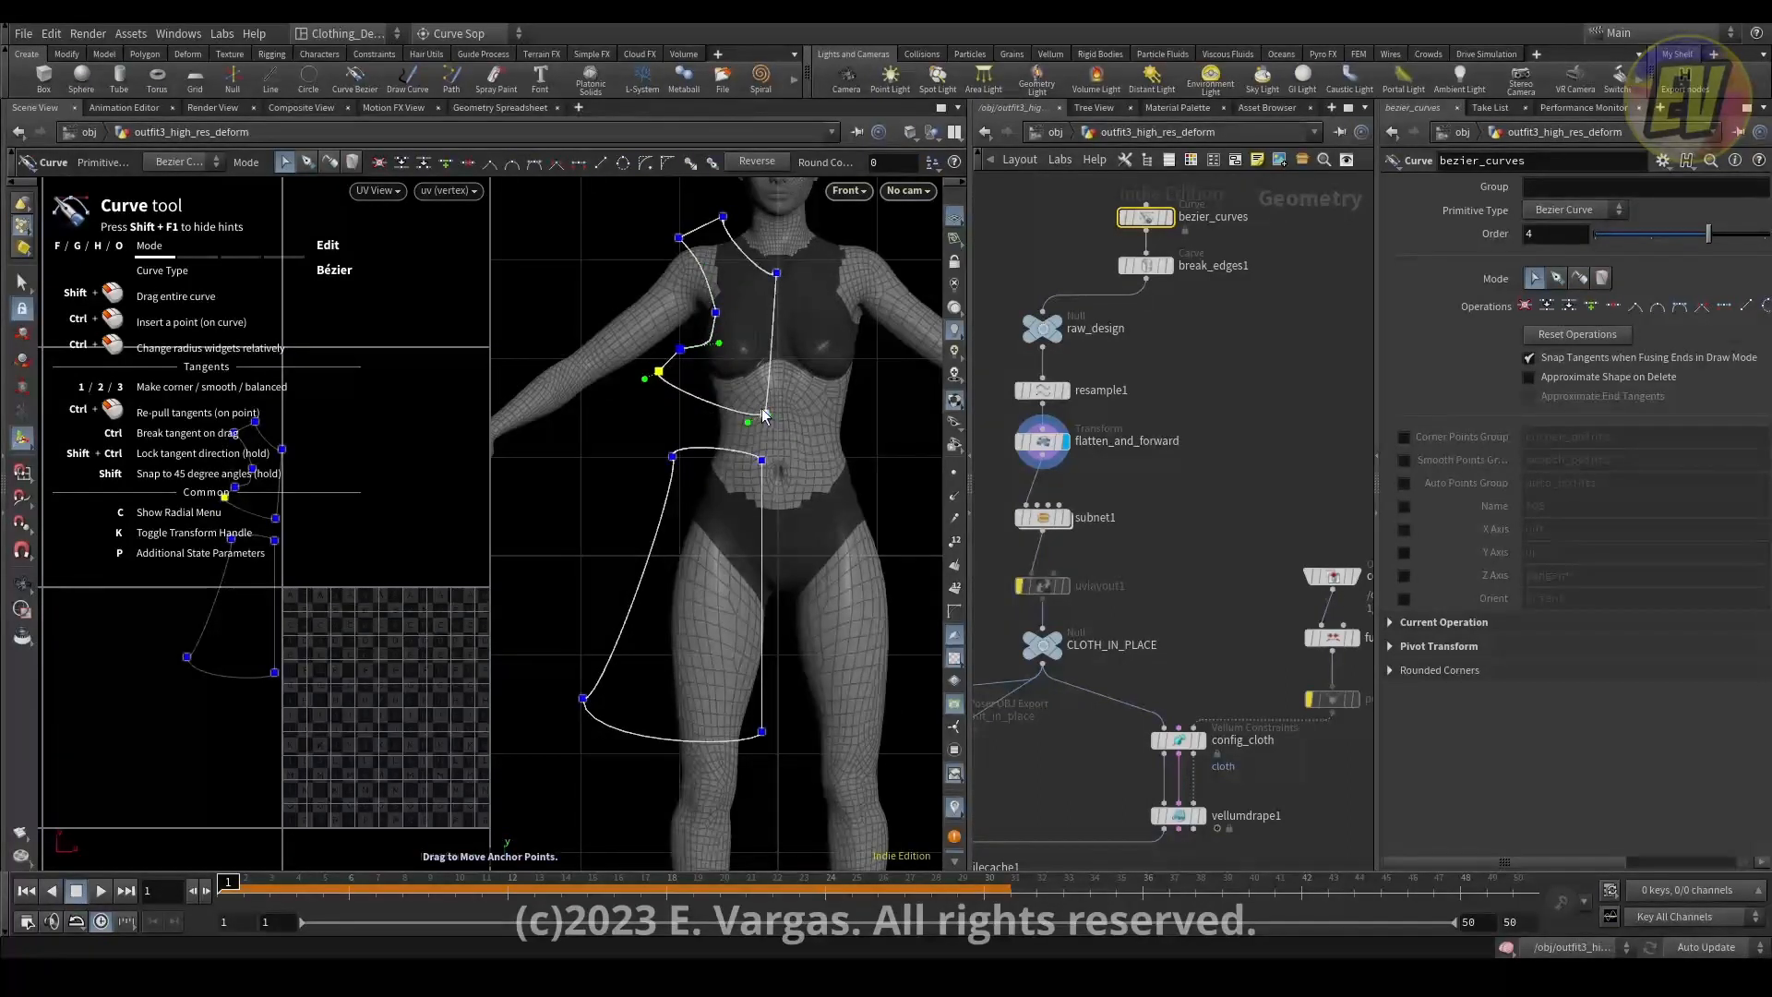
drag(764, 414, 766, 376)
drag(659, 373, 674, 383)
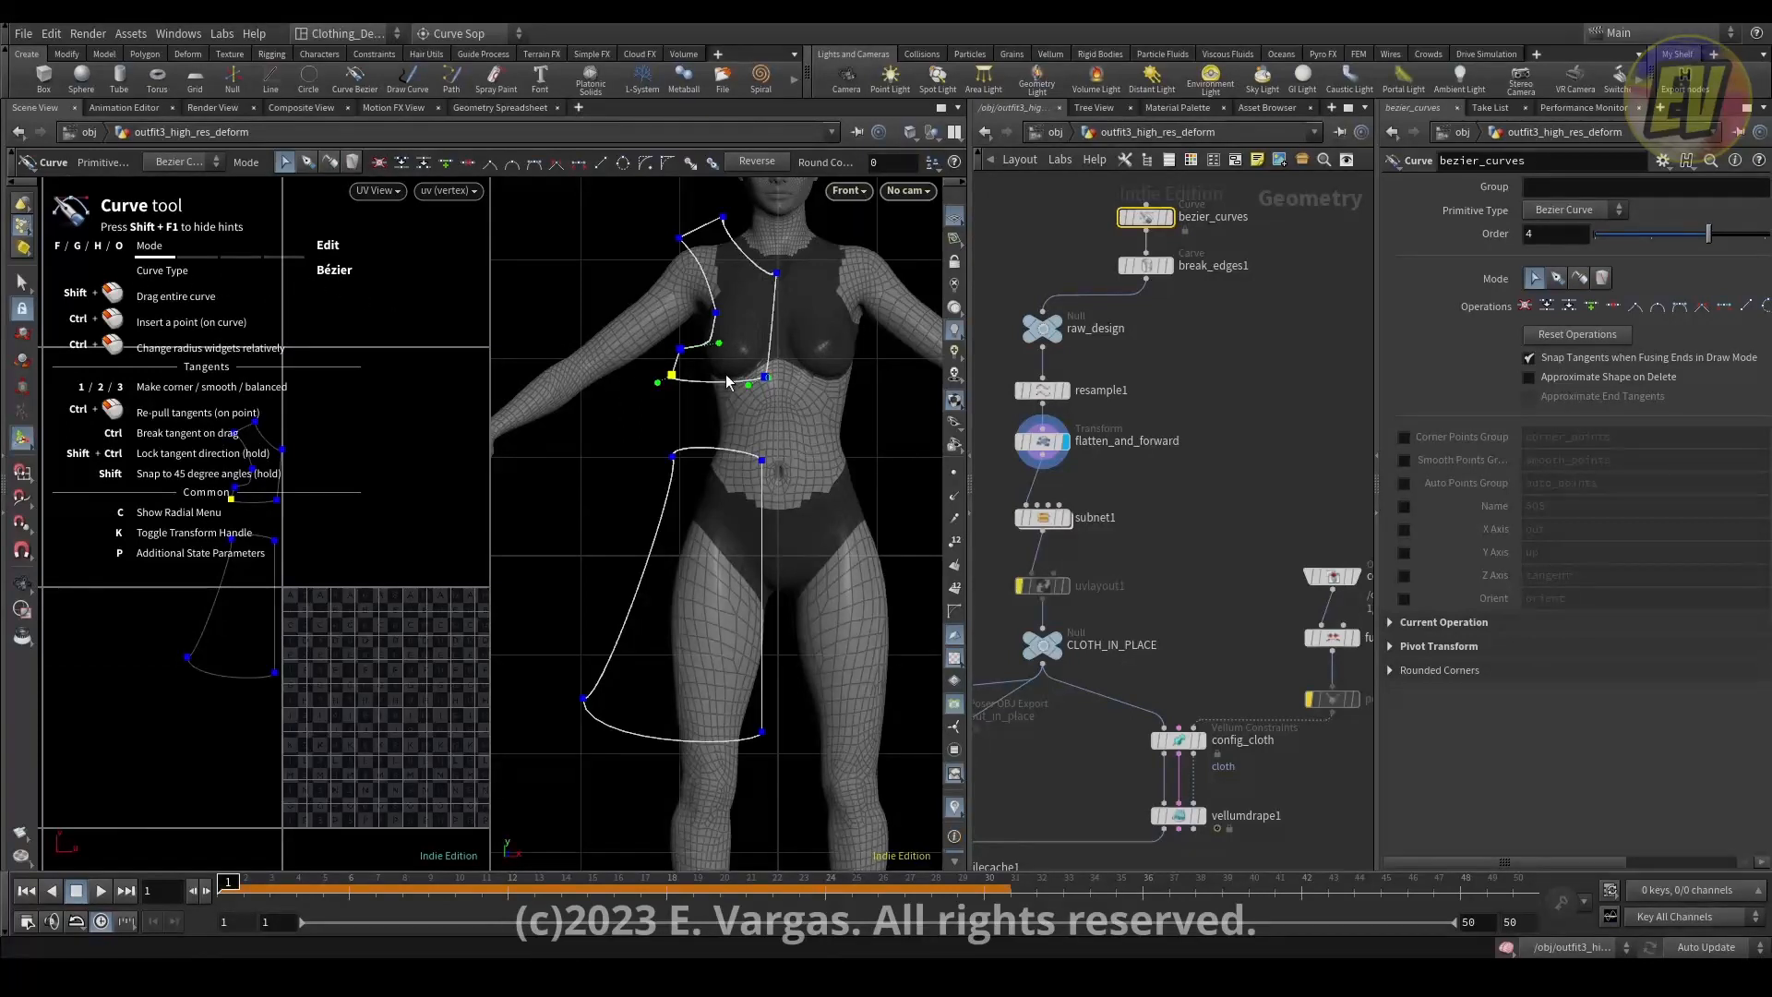
Draw a closed four-point waistband outline in the gap between the bodice and skirt outlines, and finish curve editing.
key(g)
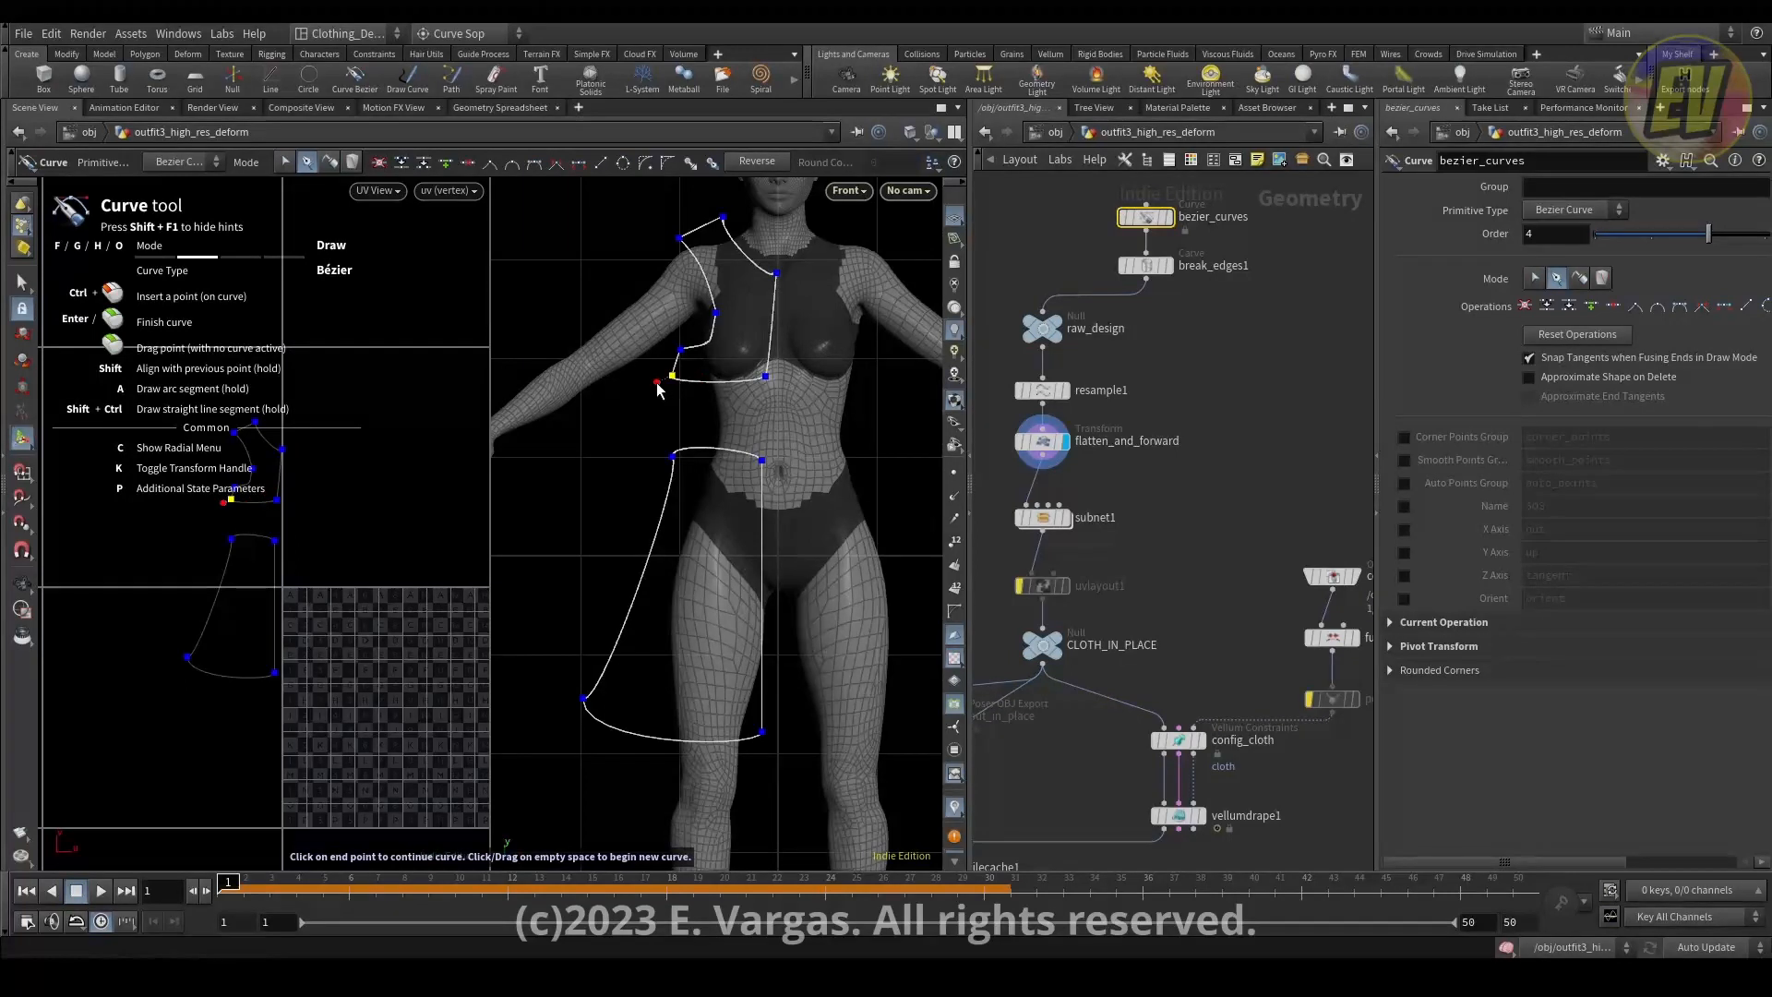
key(f)
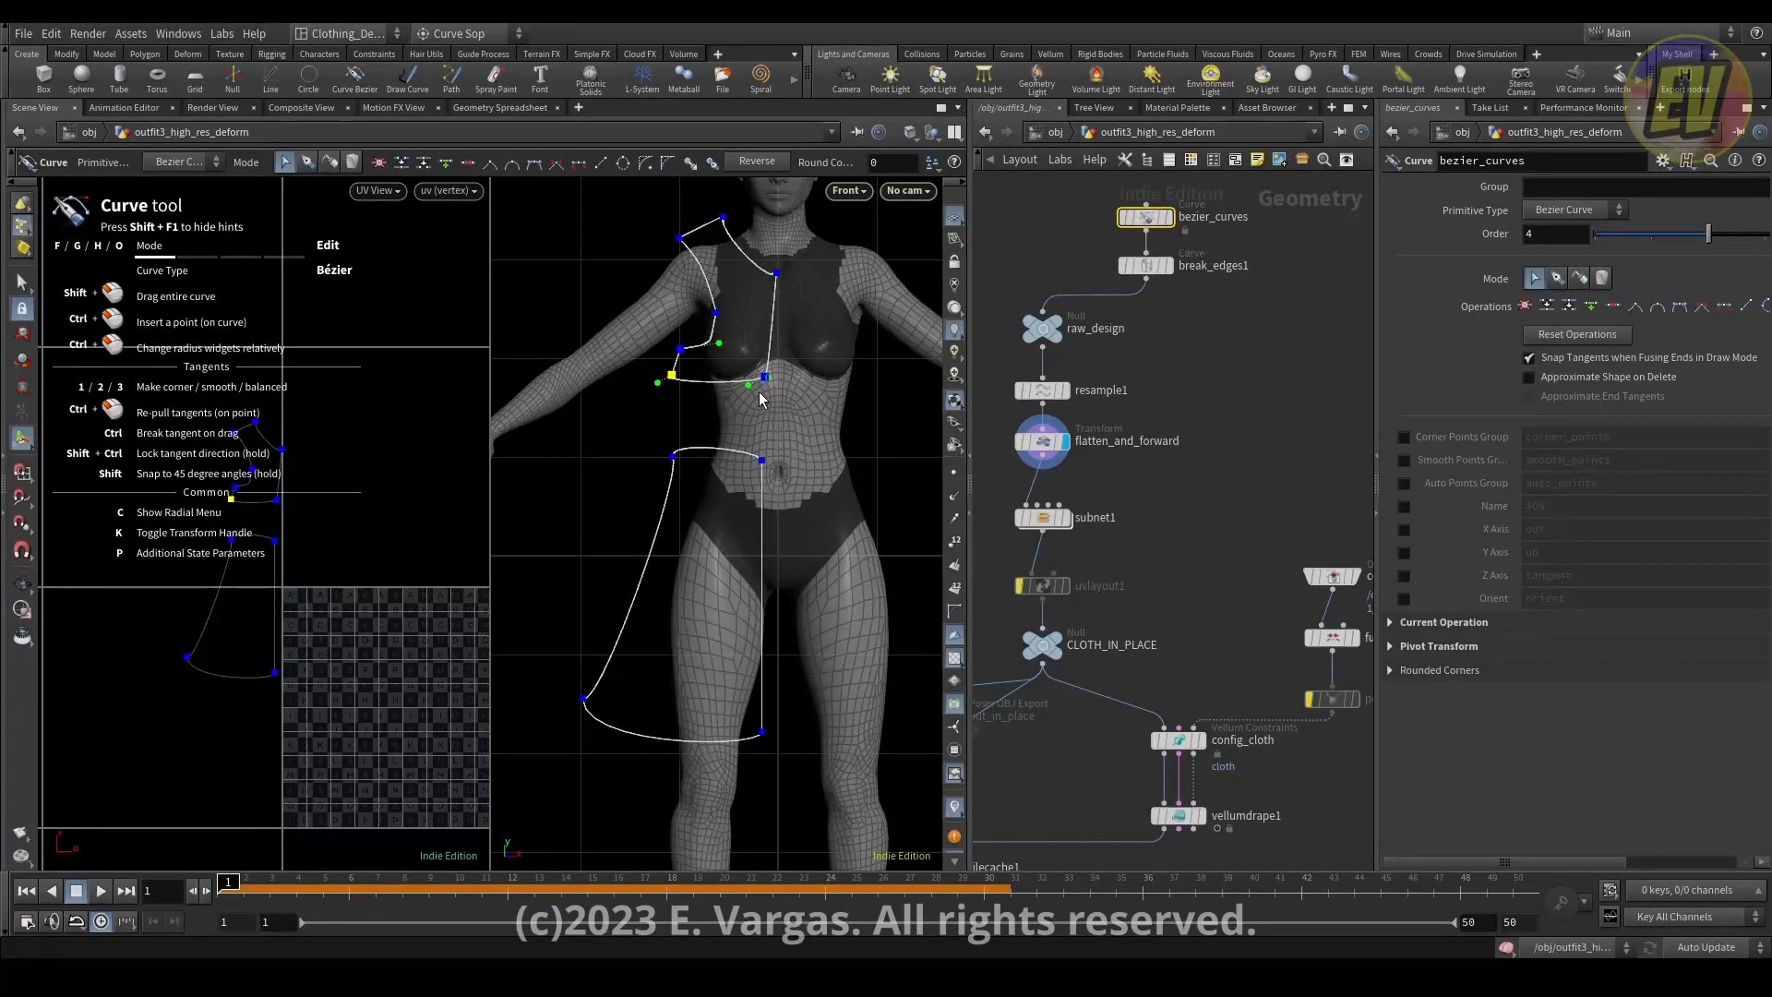
key(g)
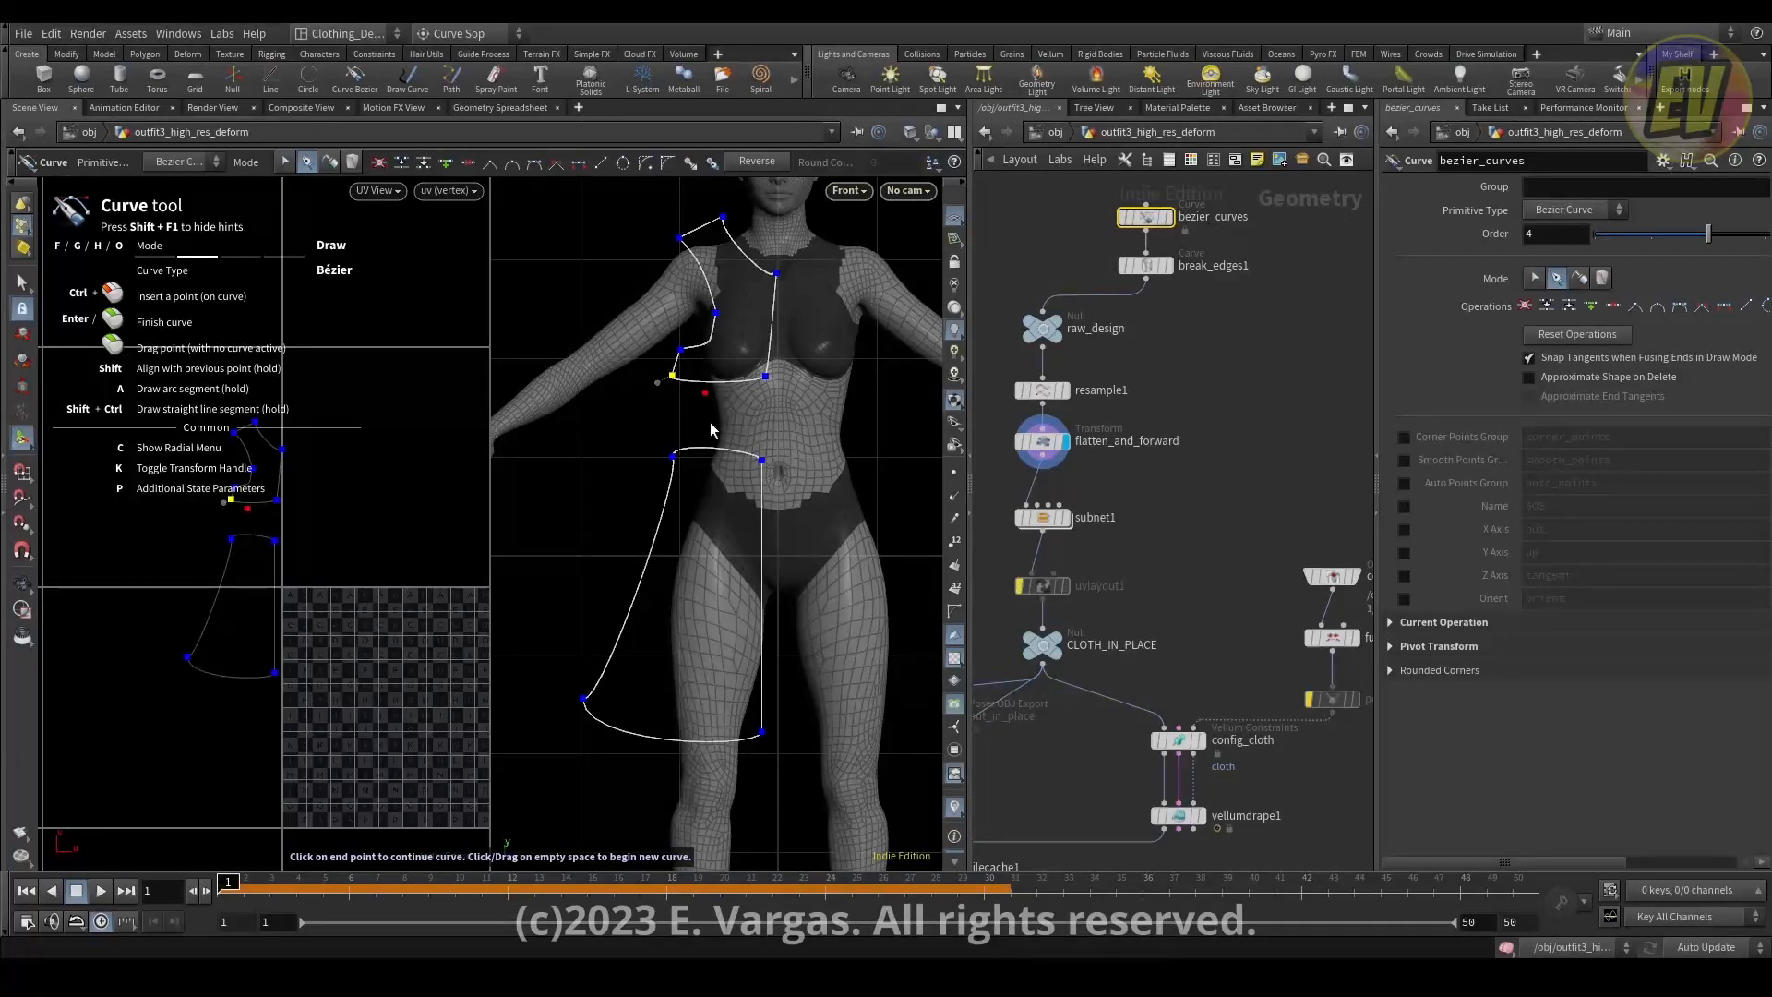
click(667, 395)
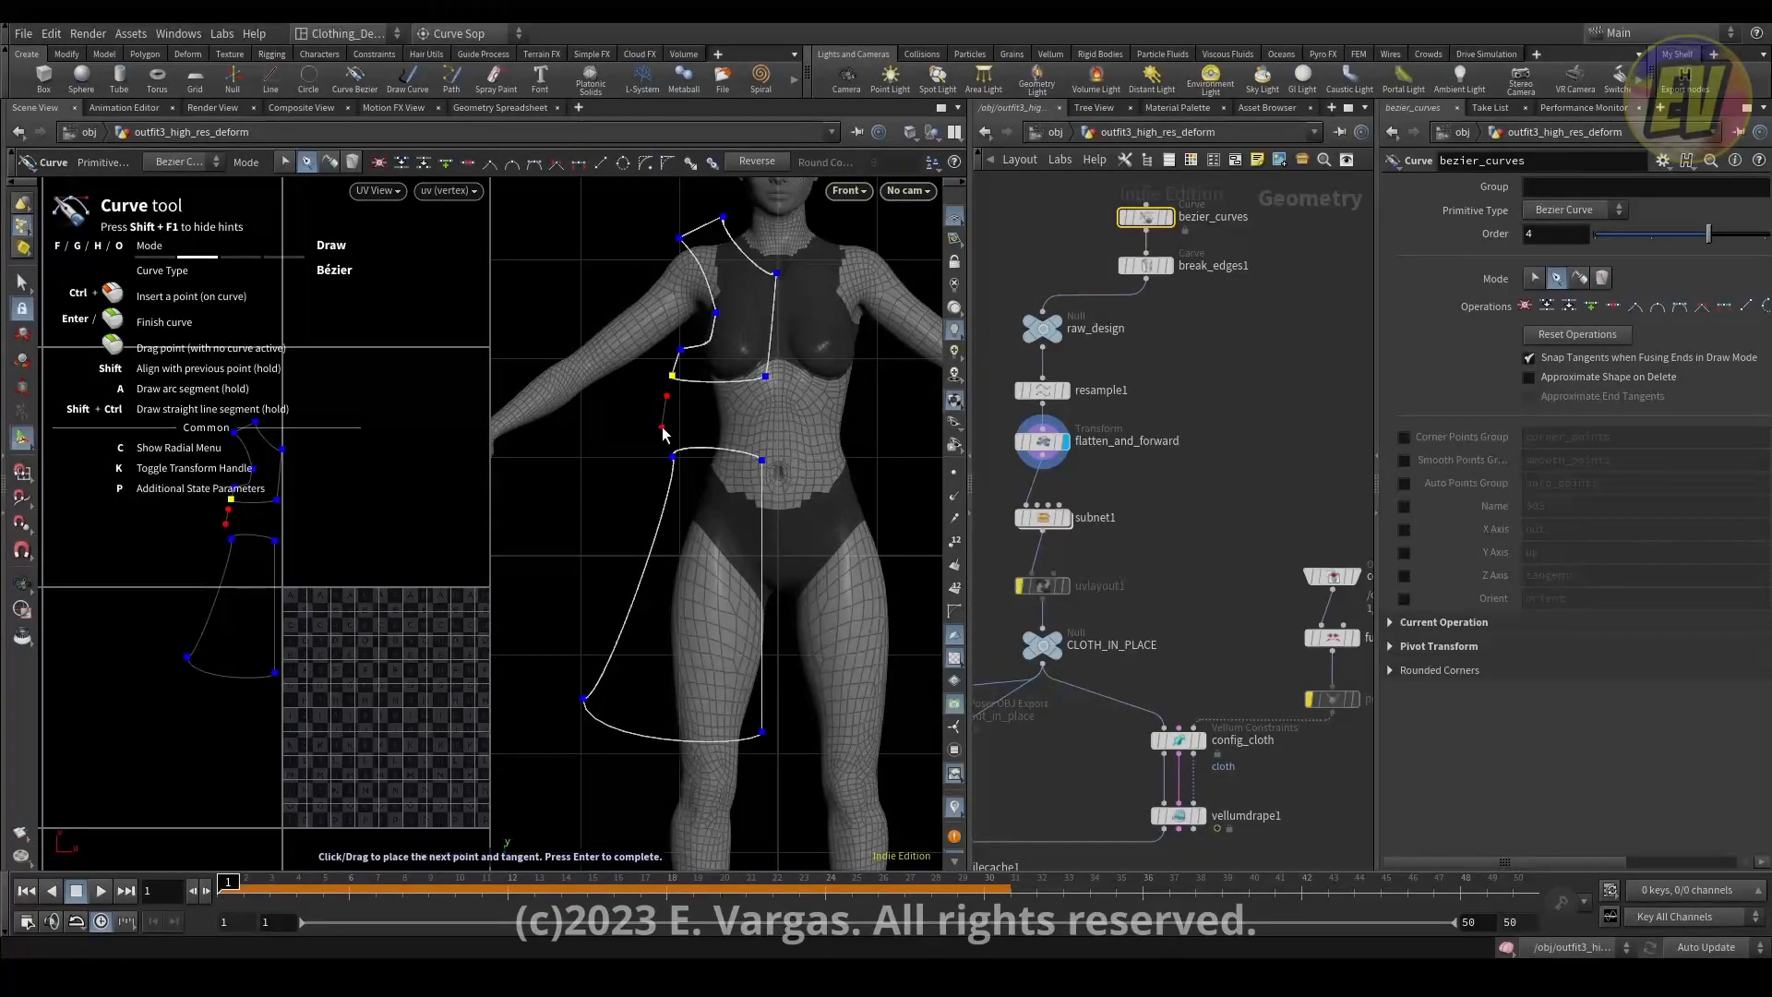
click(662, 426)
click(762, 432)
click(760, 401)
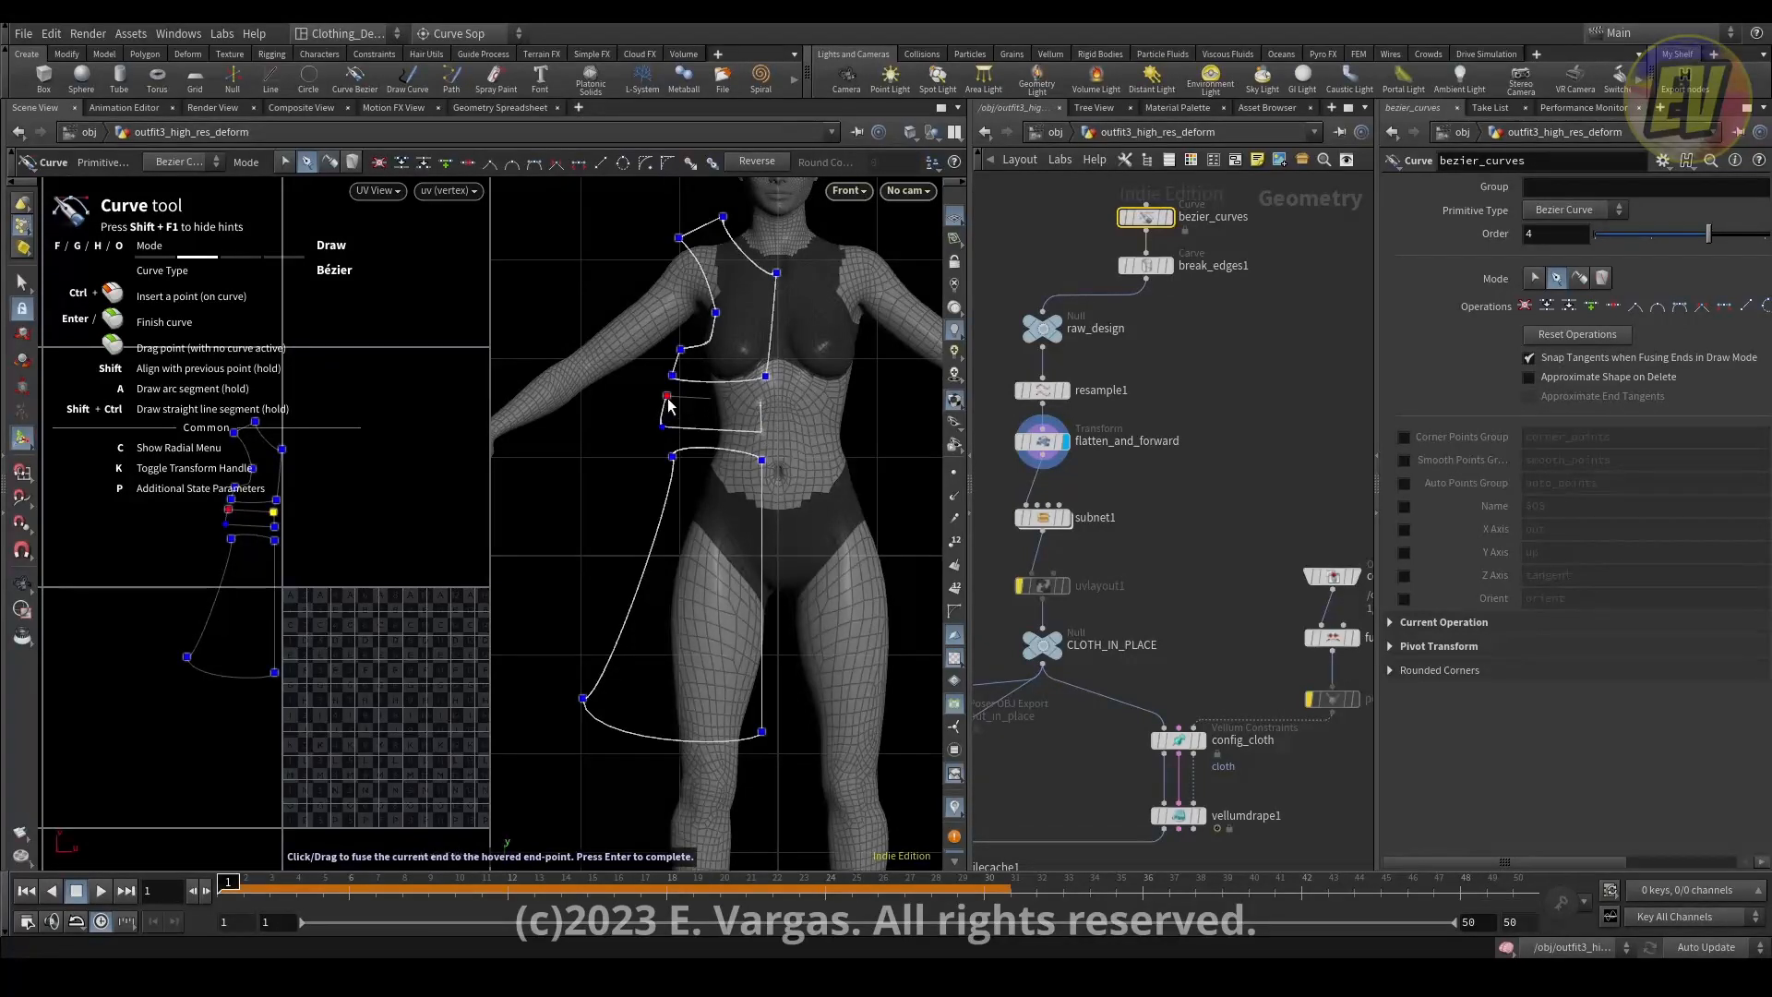
click(667, 398)
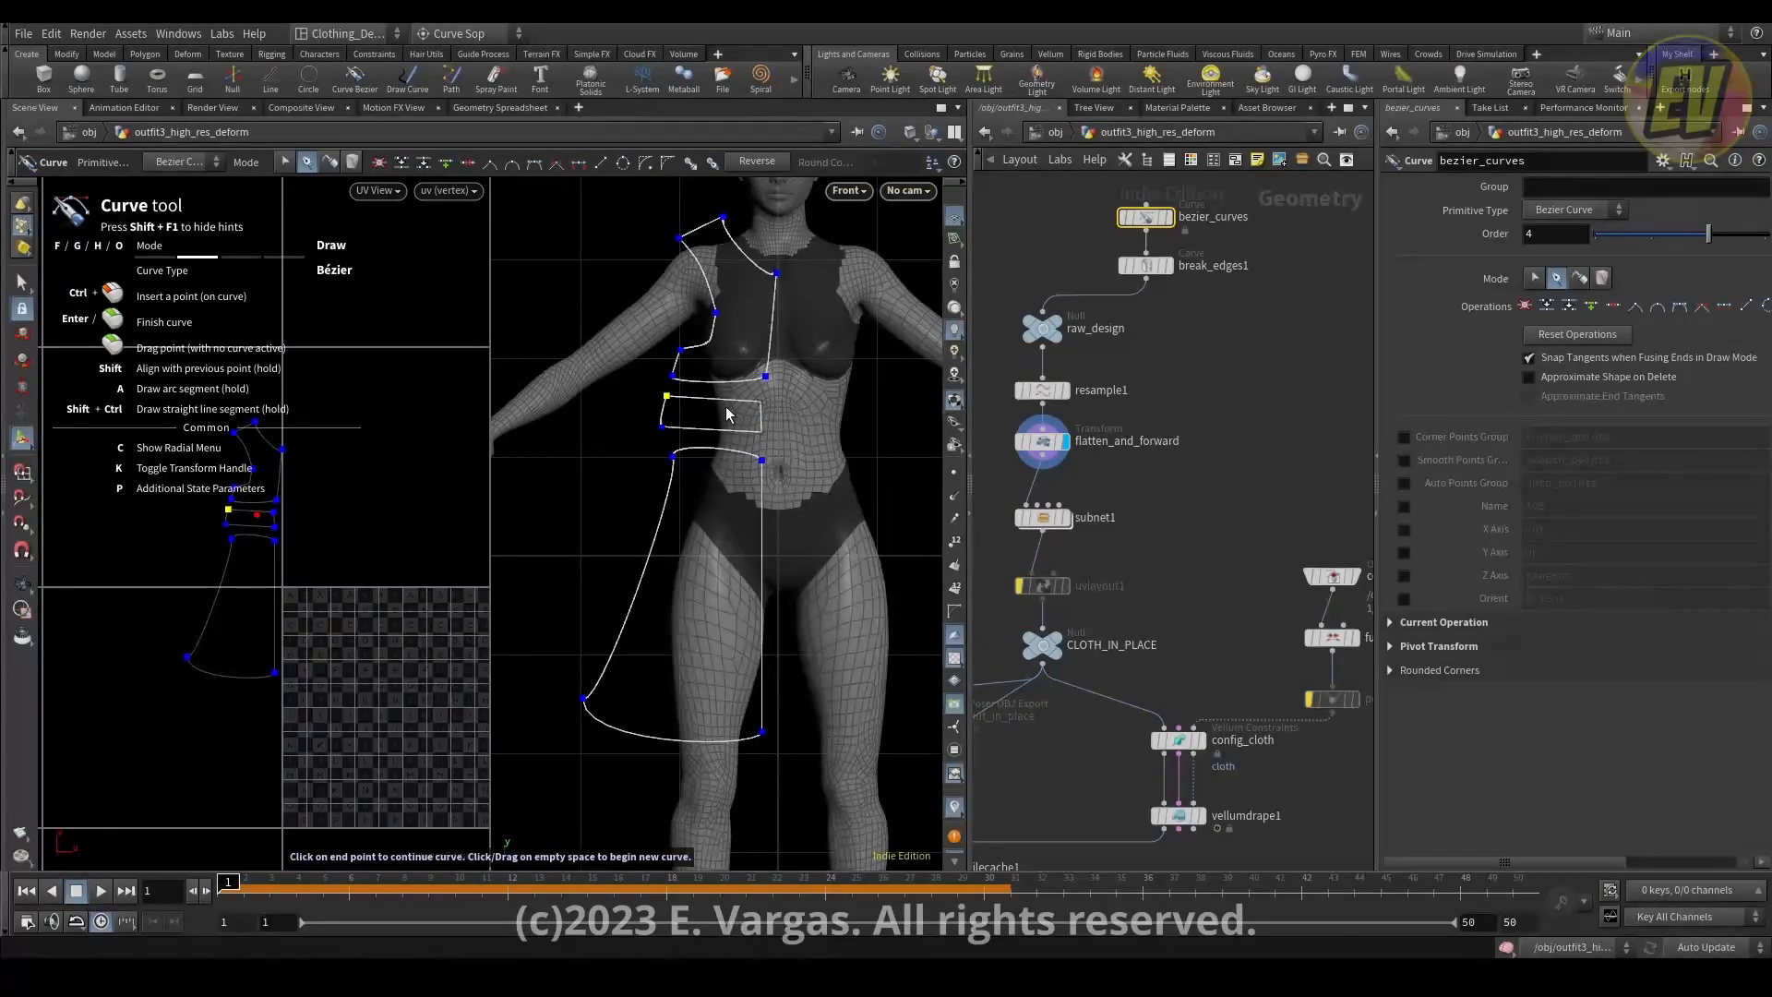
key(Return)
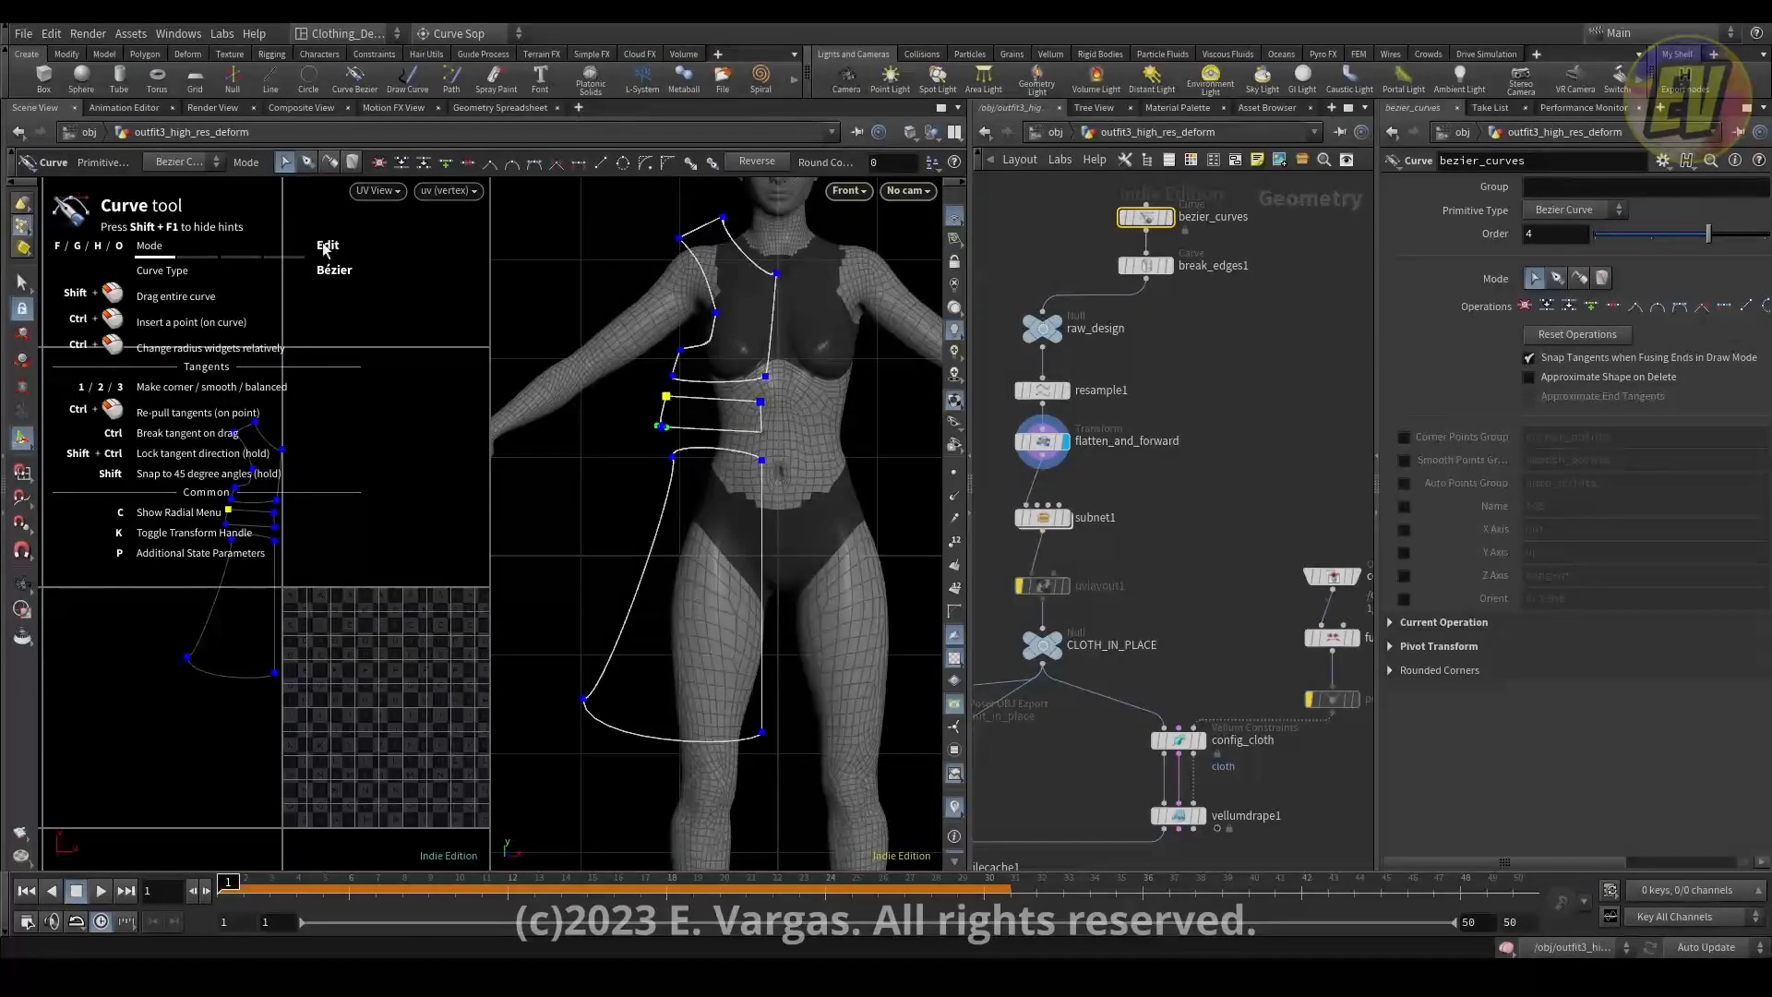
click(667, 398)
key(Escape)
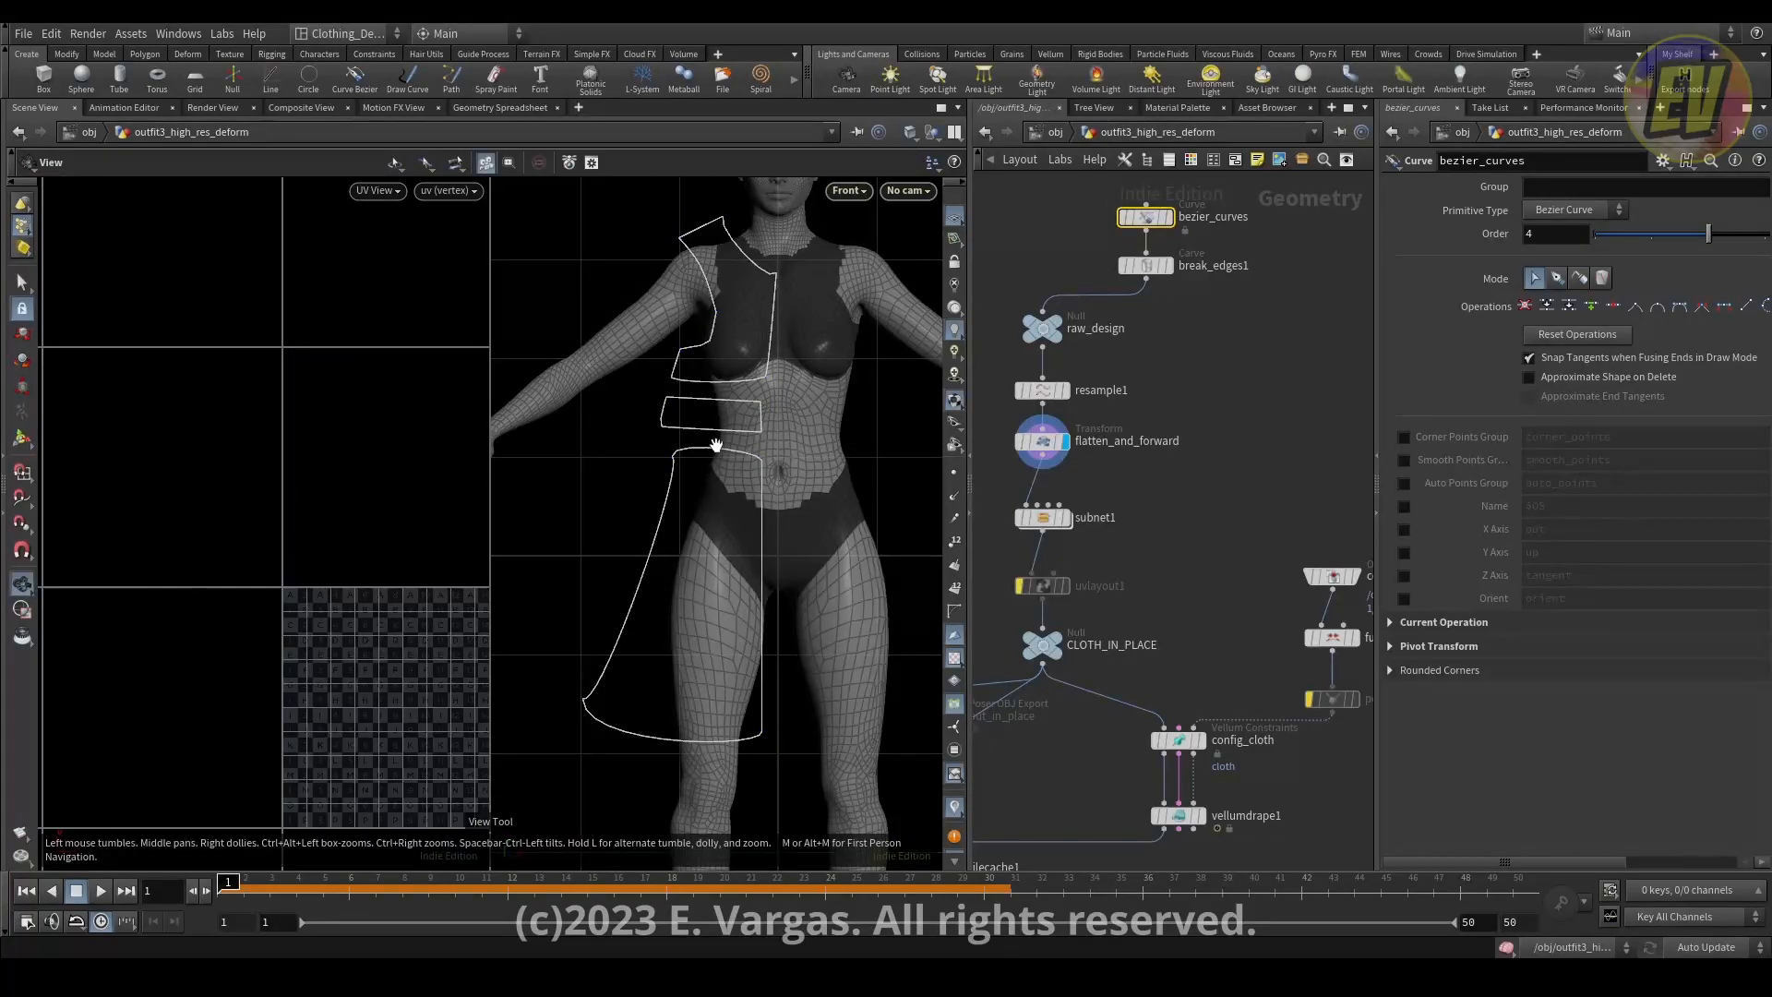
Display the vellumdrape1 result in perspective view and examine the new waistband panels and the existing seam connections.
middle_drag(1221, 650, 1199, 605)
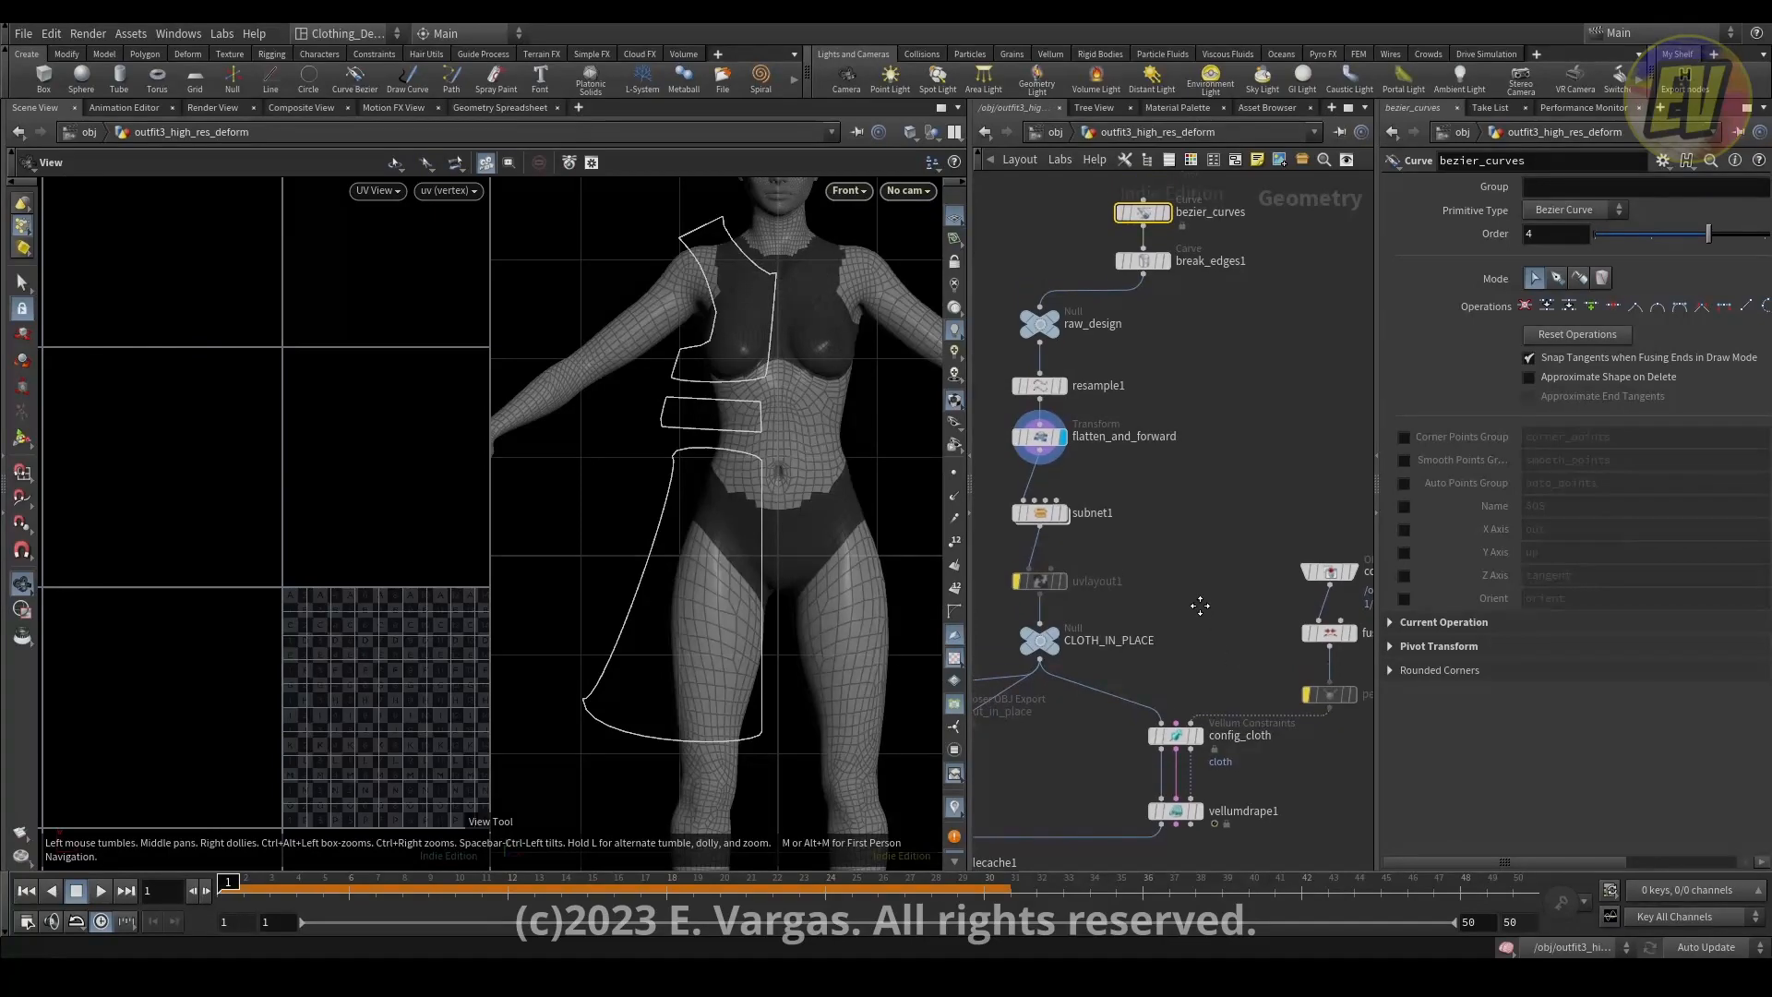
click(1200, 813)
key(space+1)
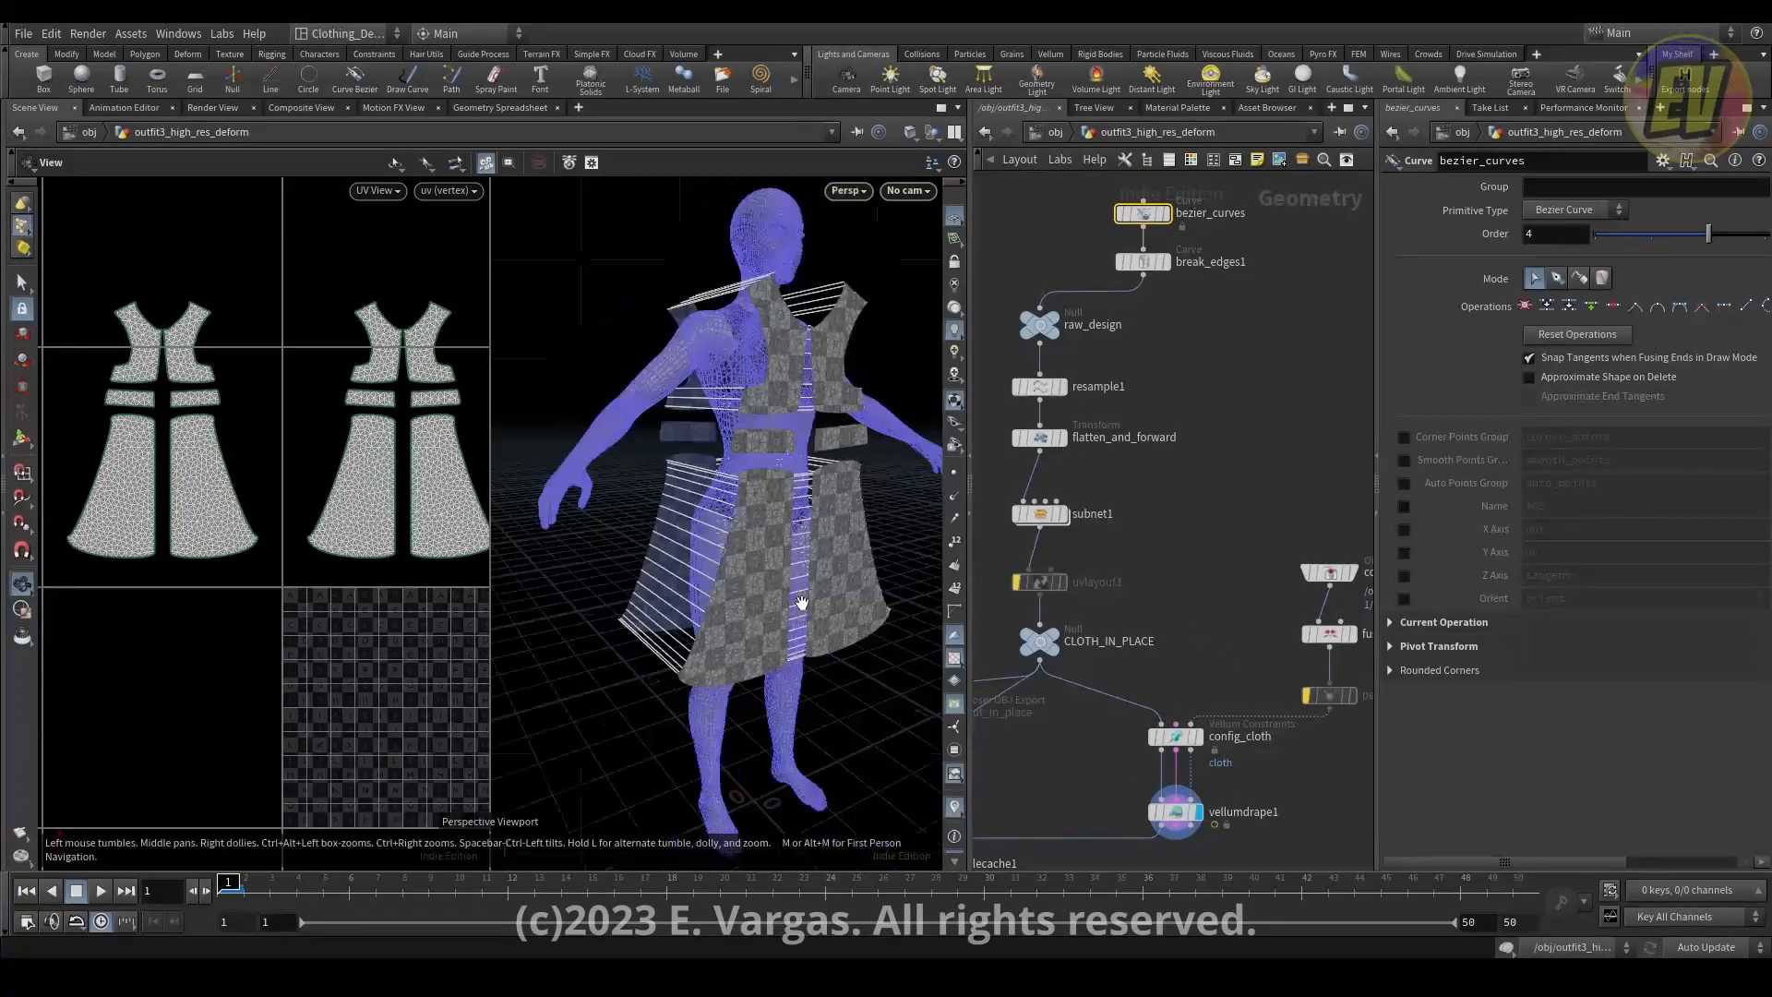
drag(799, 482, 750, 521)
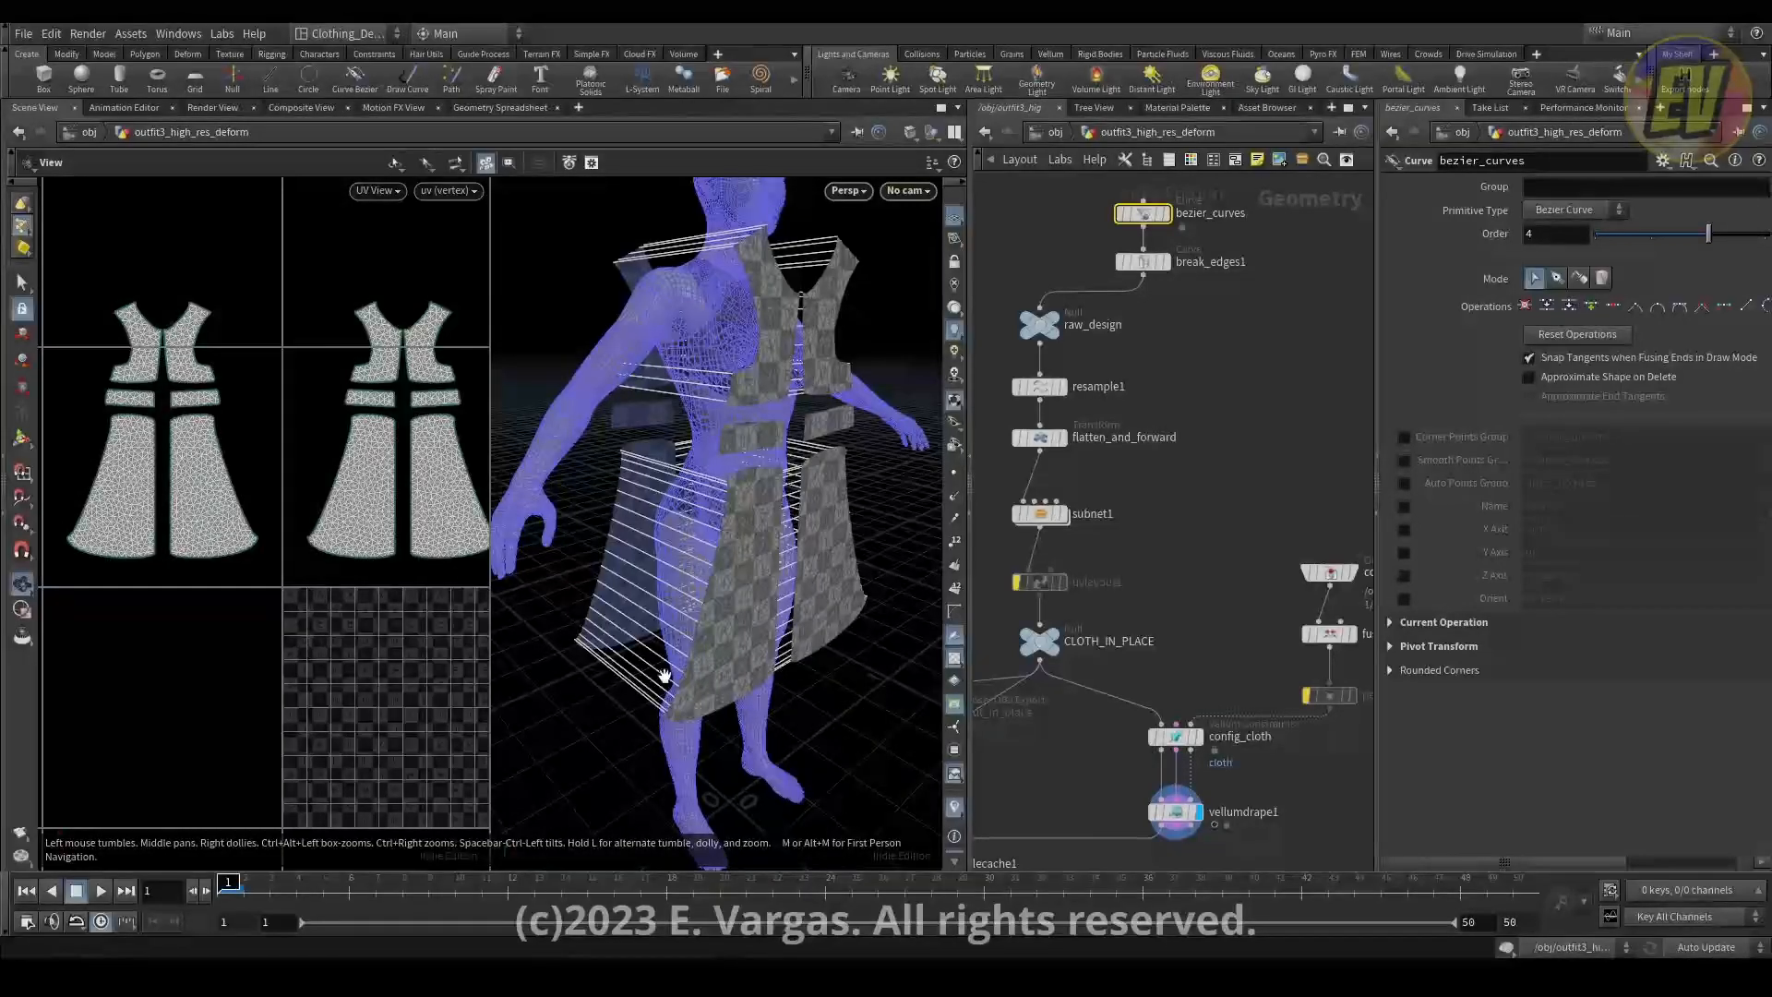
drag(683, 615, 824, 494)
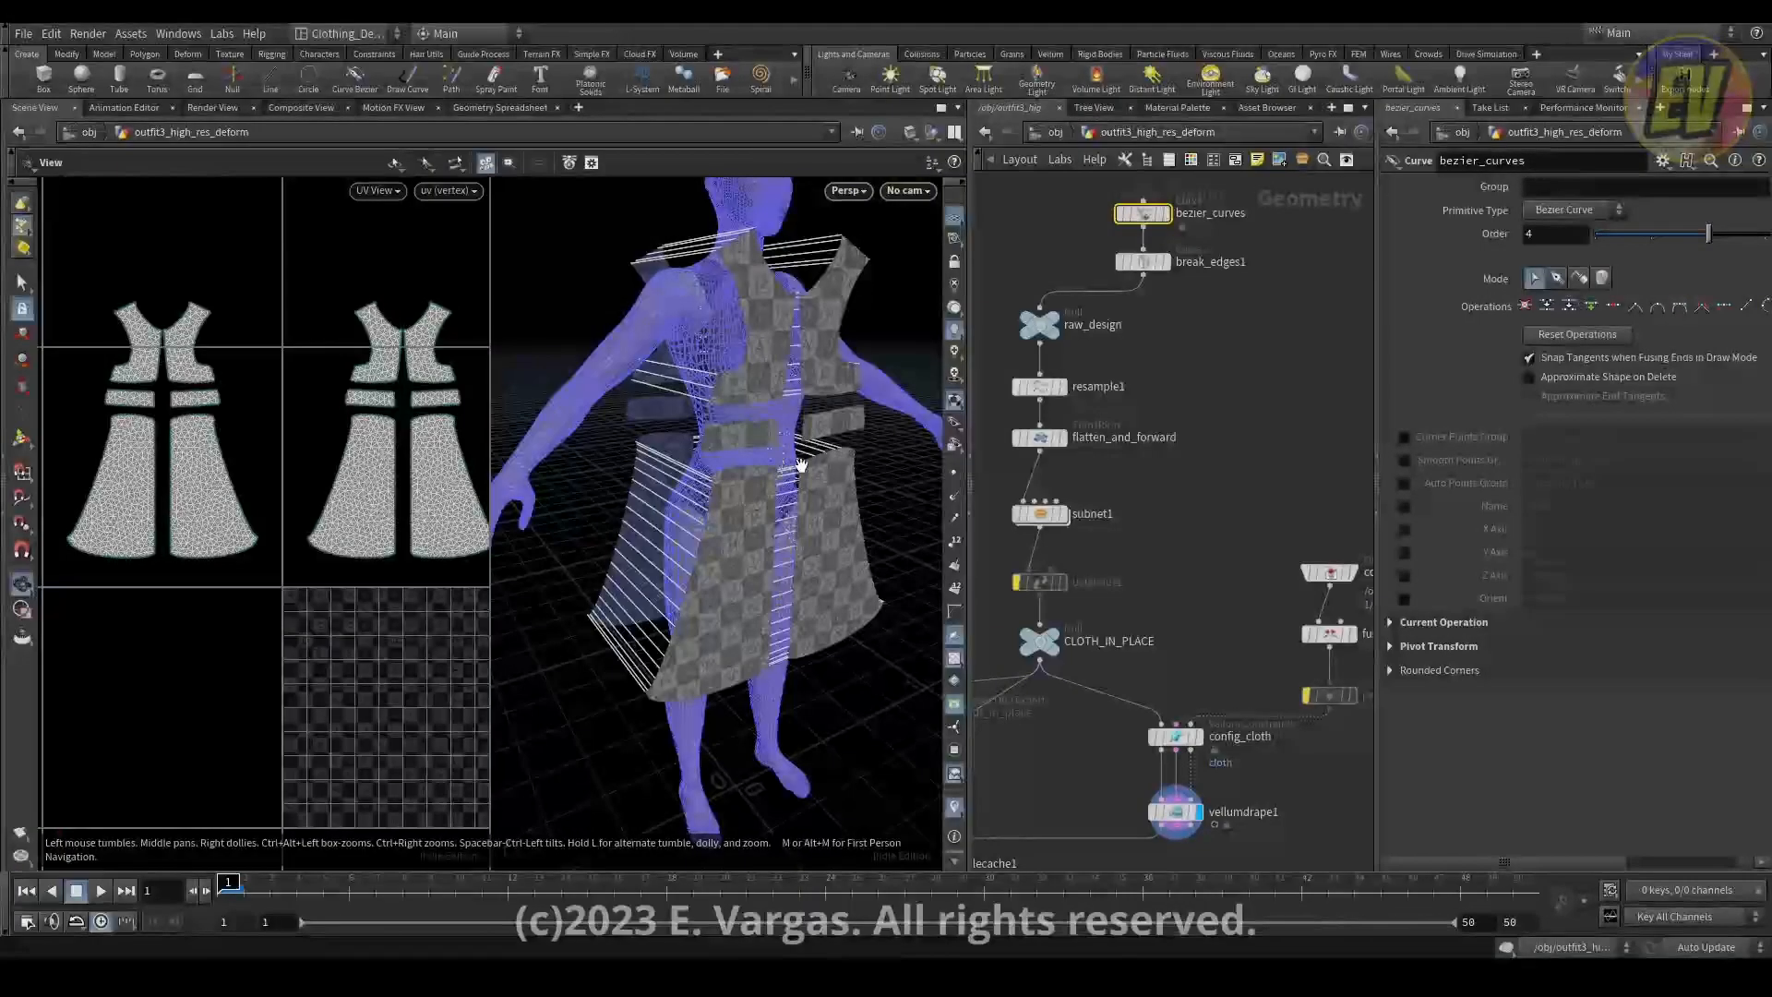
mouse_move(779, 463)
mouse_down()
mouse_move(693, 448)
mouse_move(805, 440)
mouse_up()
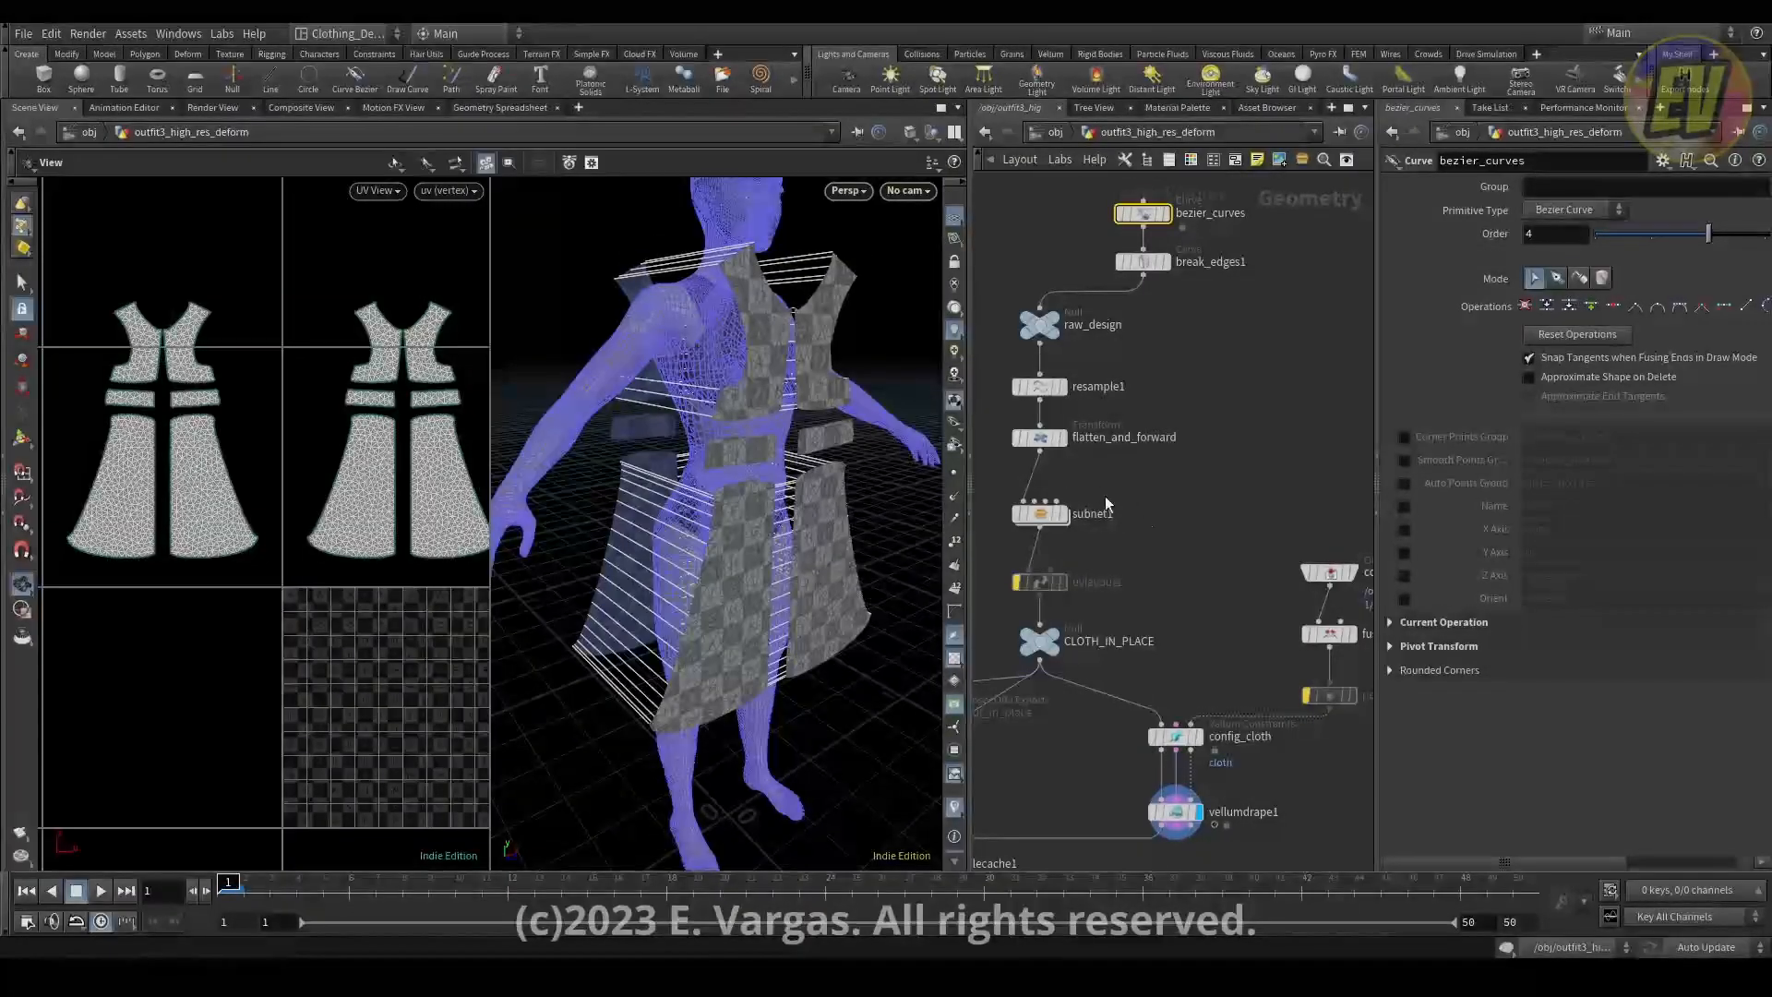
Add a fifth weld seam on vellumdrape1 and set its group to the outer side edges of the two back waistband panels.
click(1172, 813)
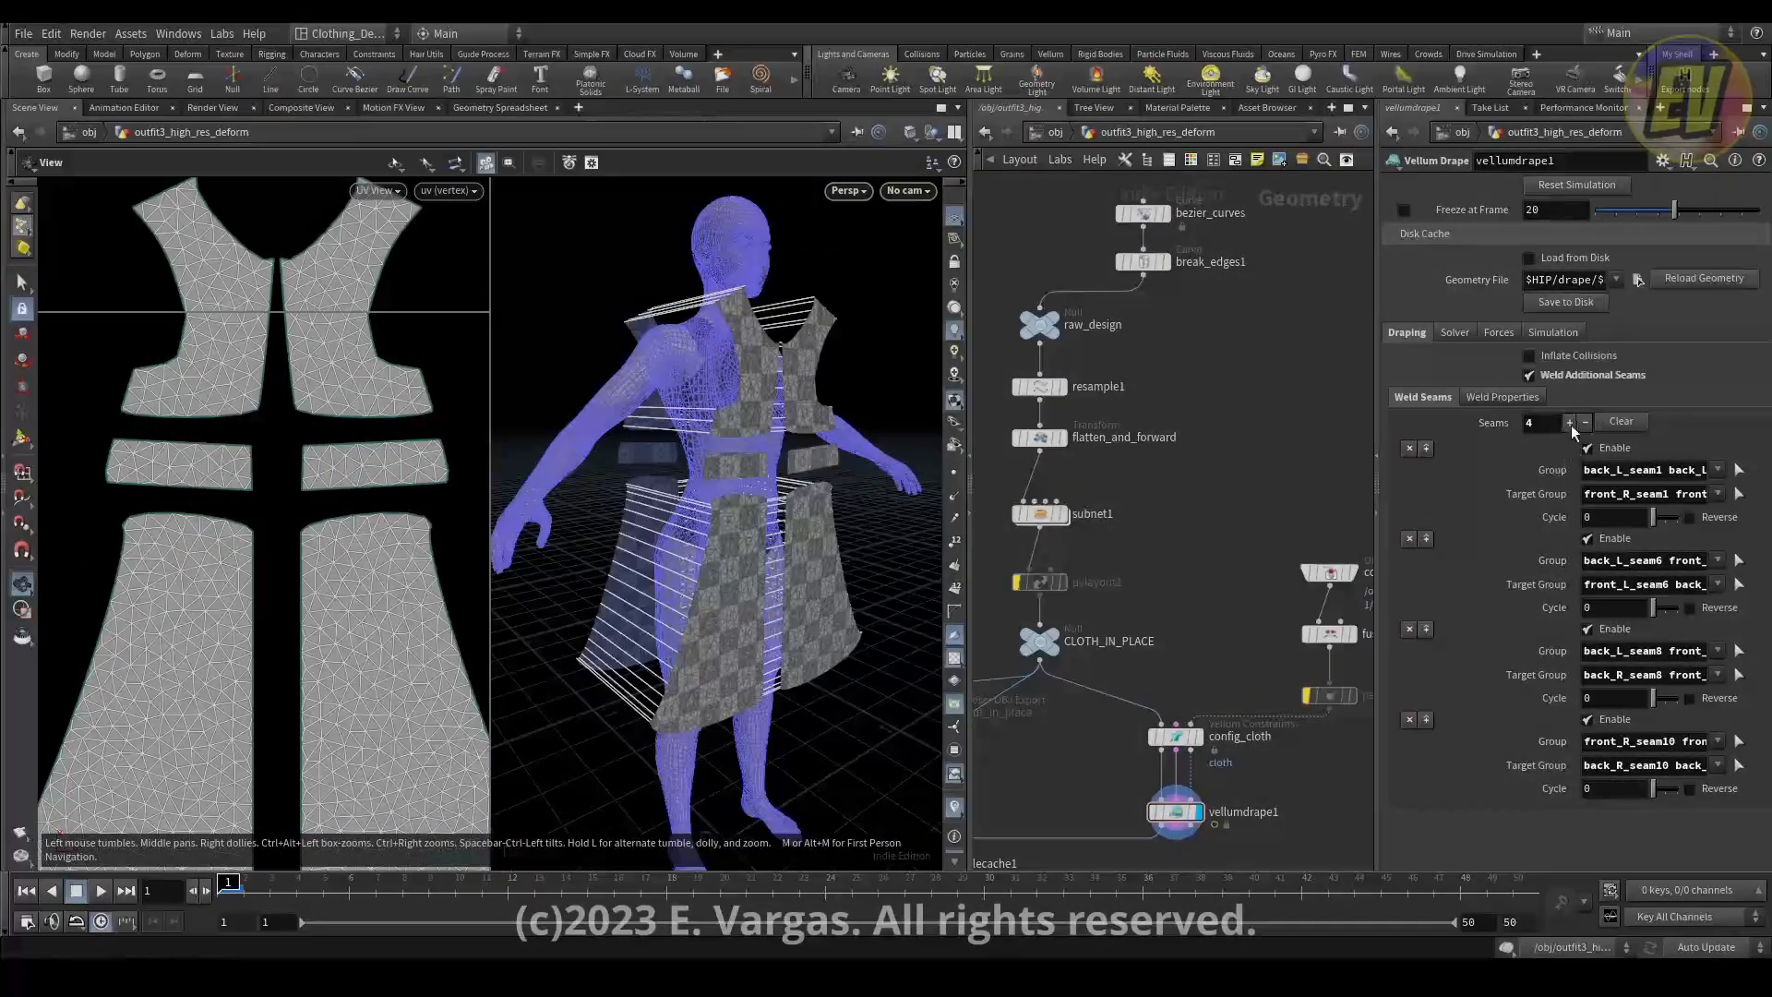
click(1570, 422)
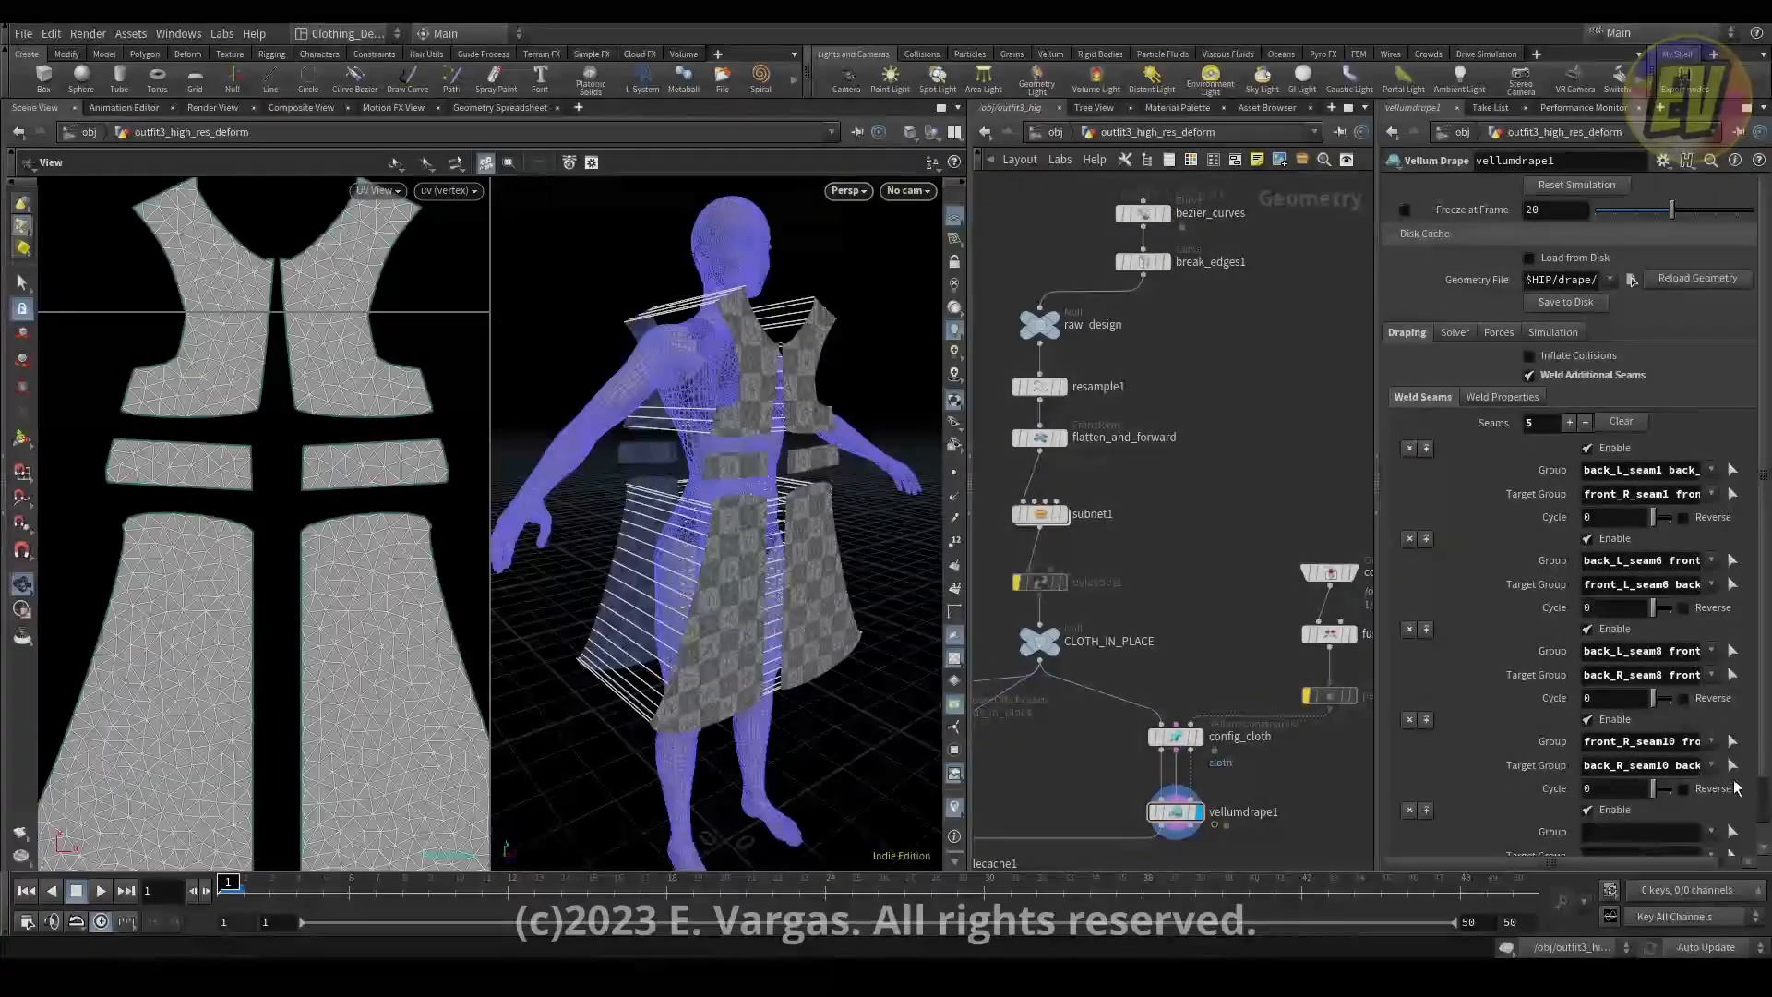
click(1732, 834)
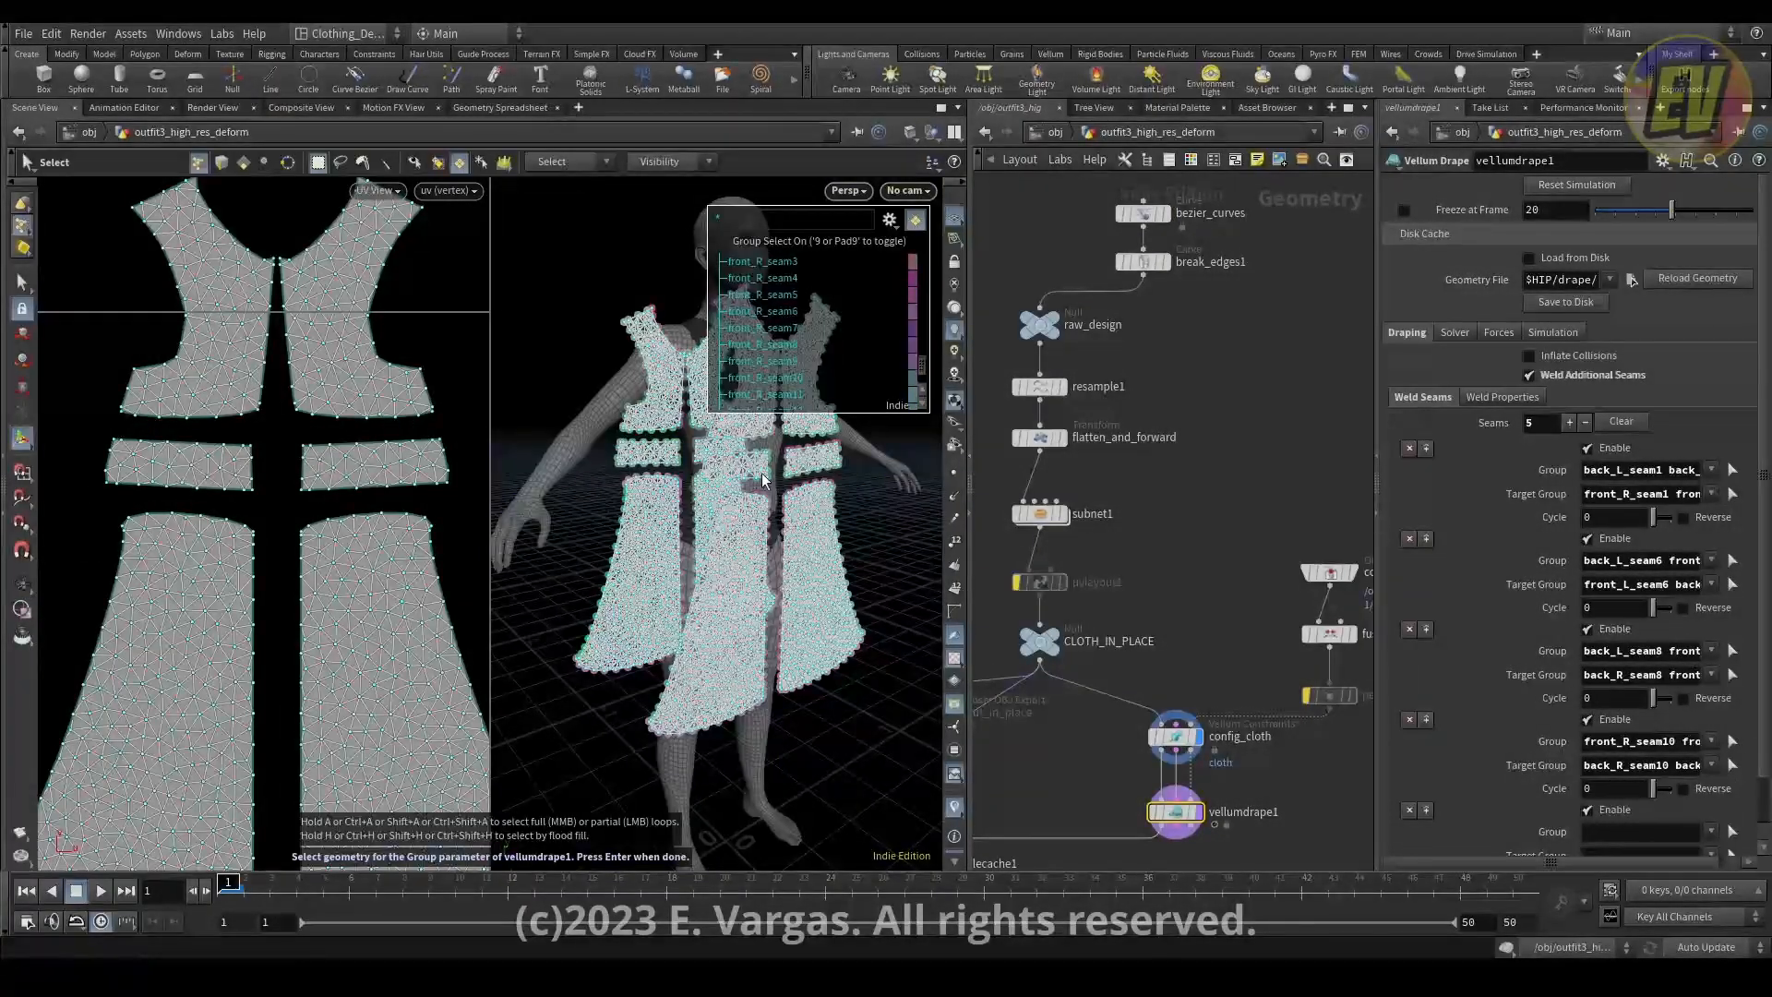
click(110, 460)
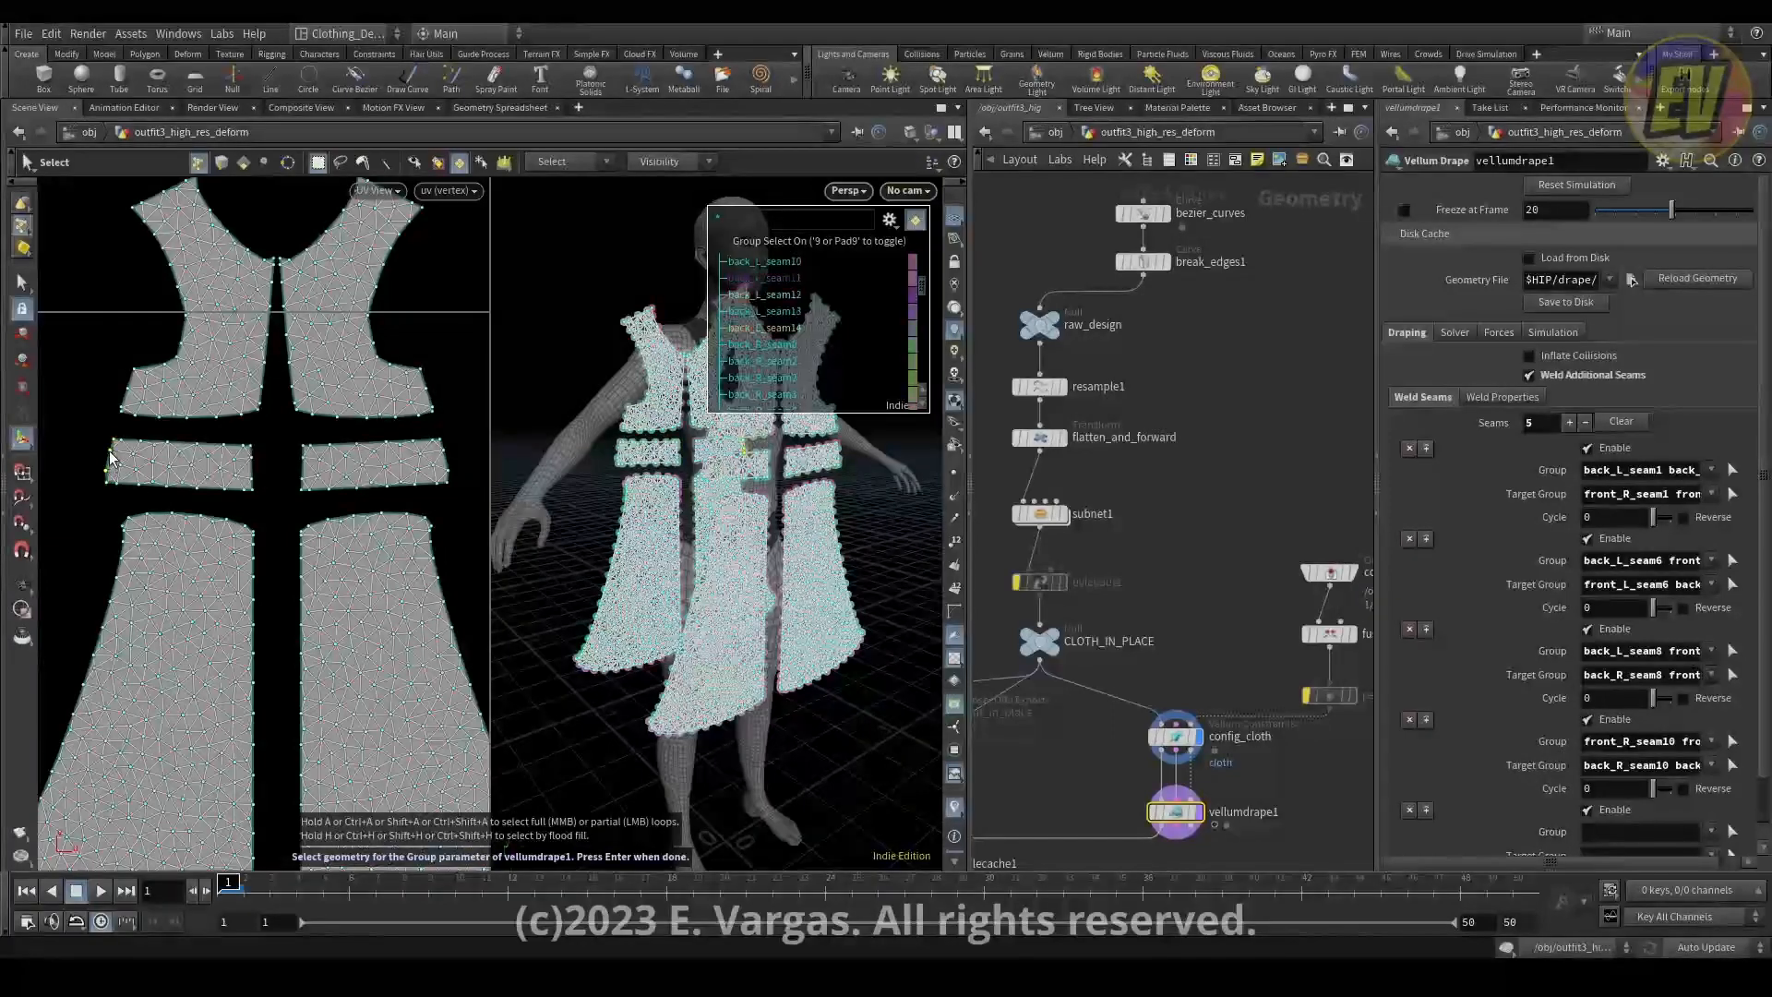
shift+click(441, 459)
key(Return)
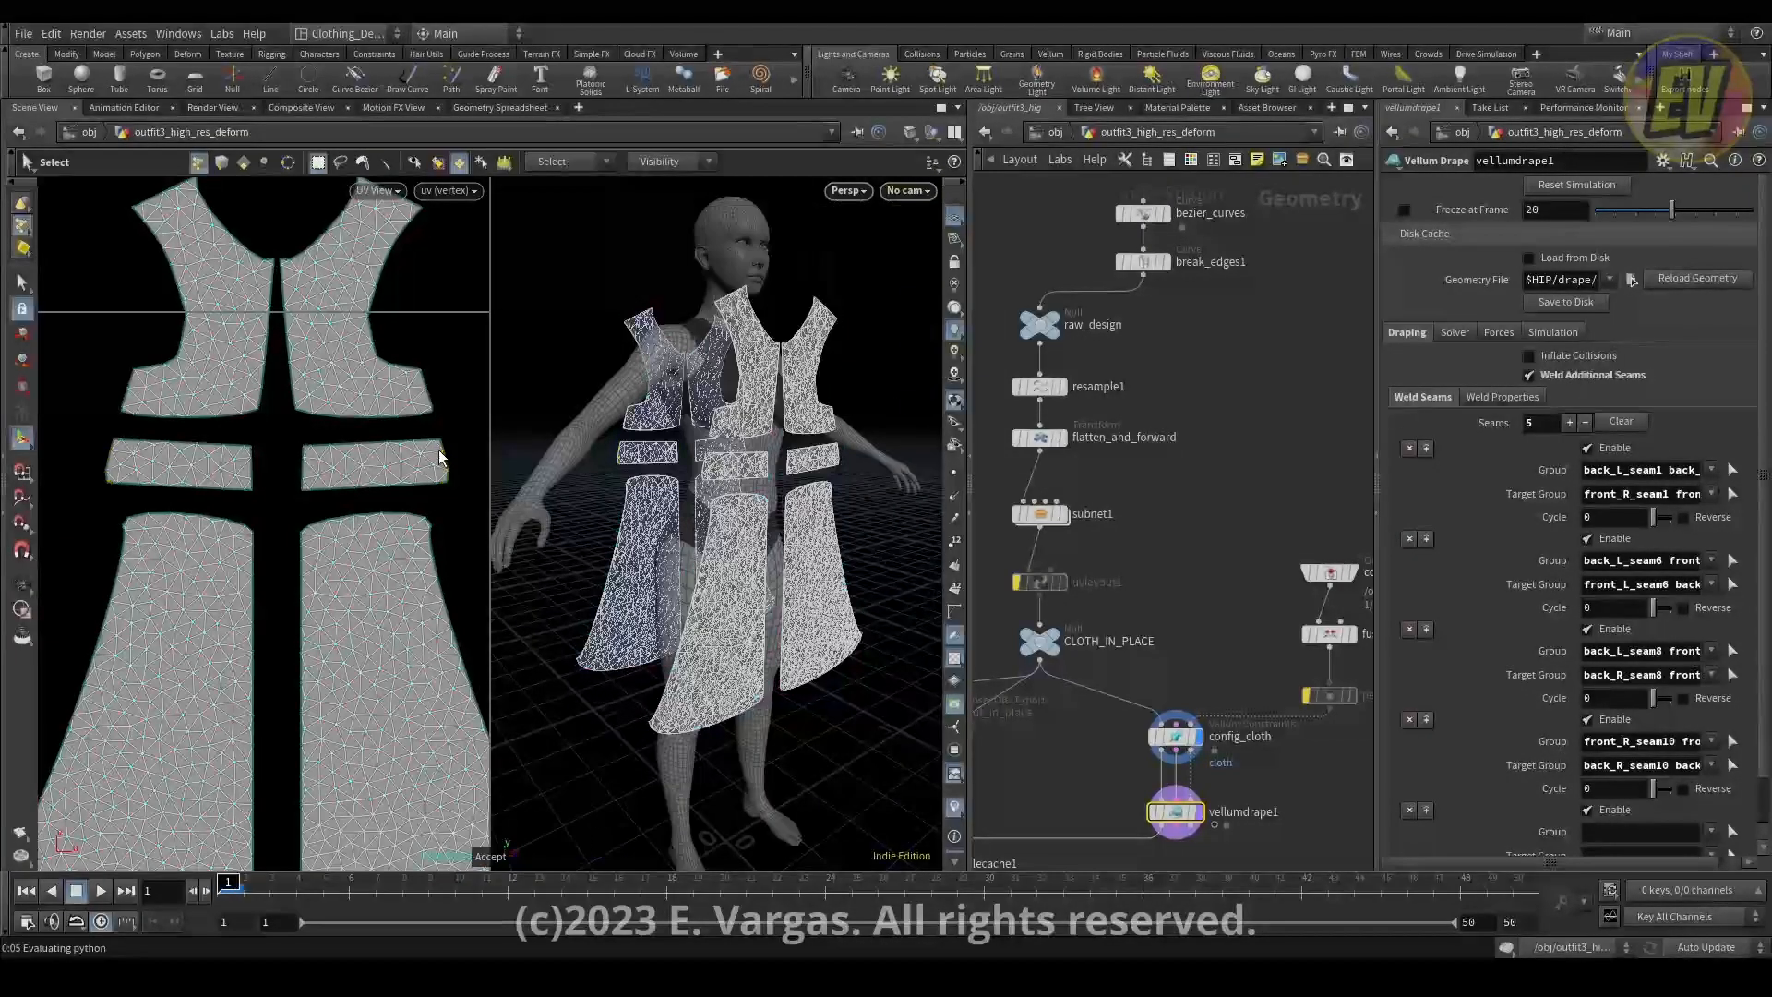
scroll(1754, 818, down, 1)
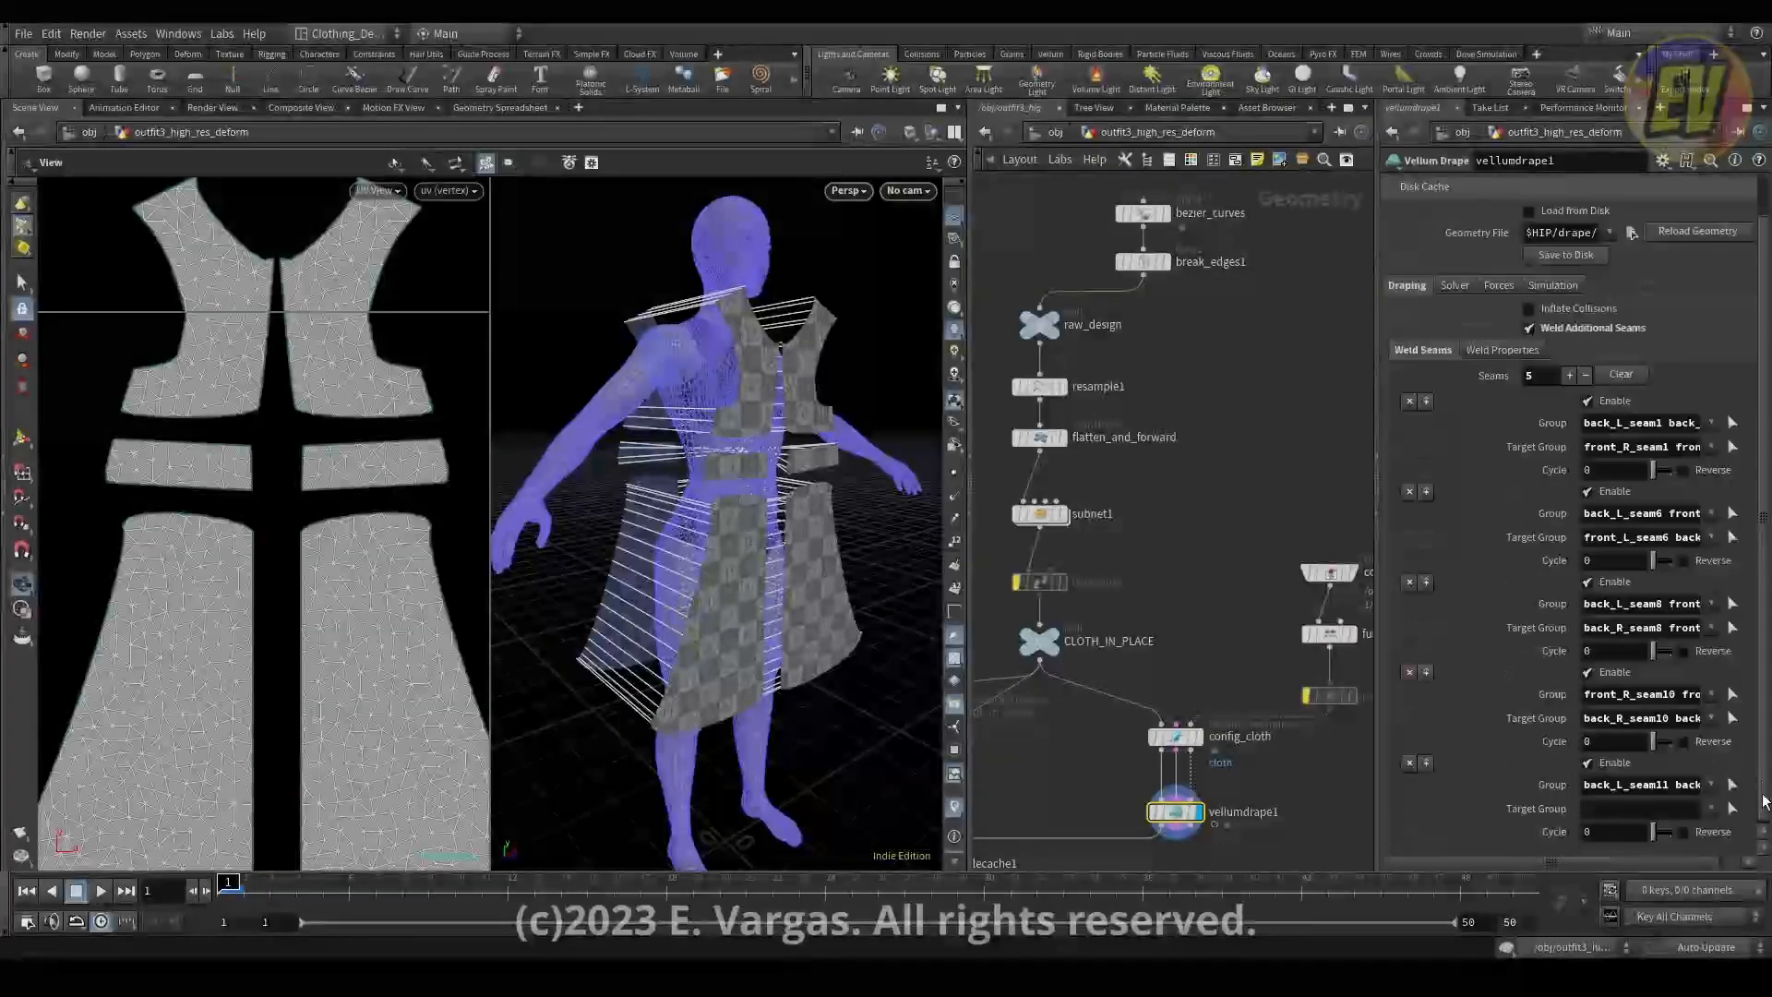
Set the fifth weld seam's target group to the outer side edges of the two front waistband panels.
click(1733, 809)
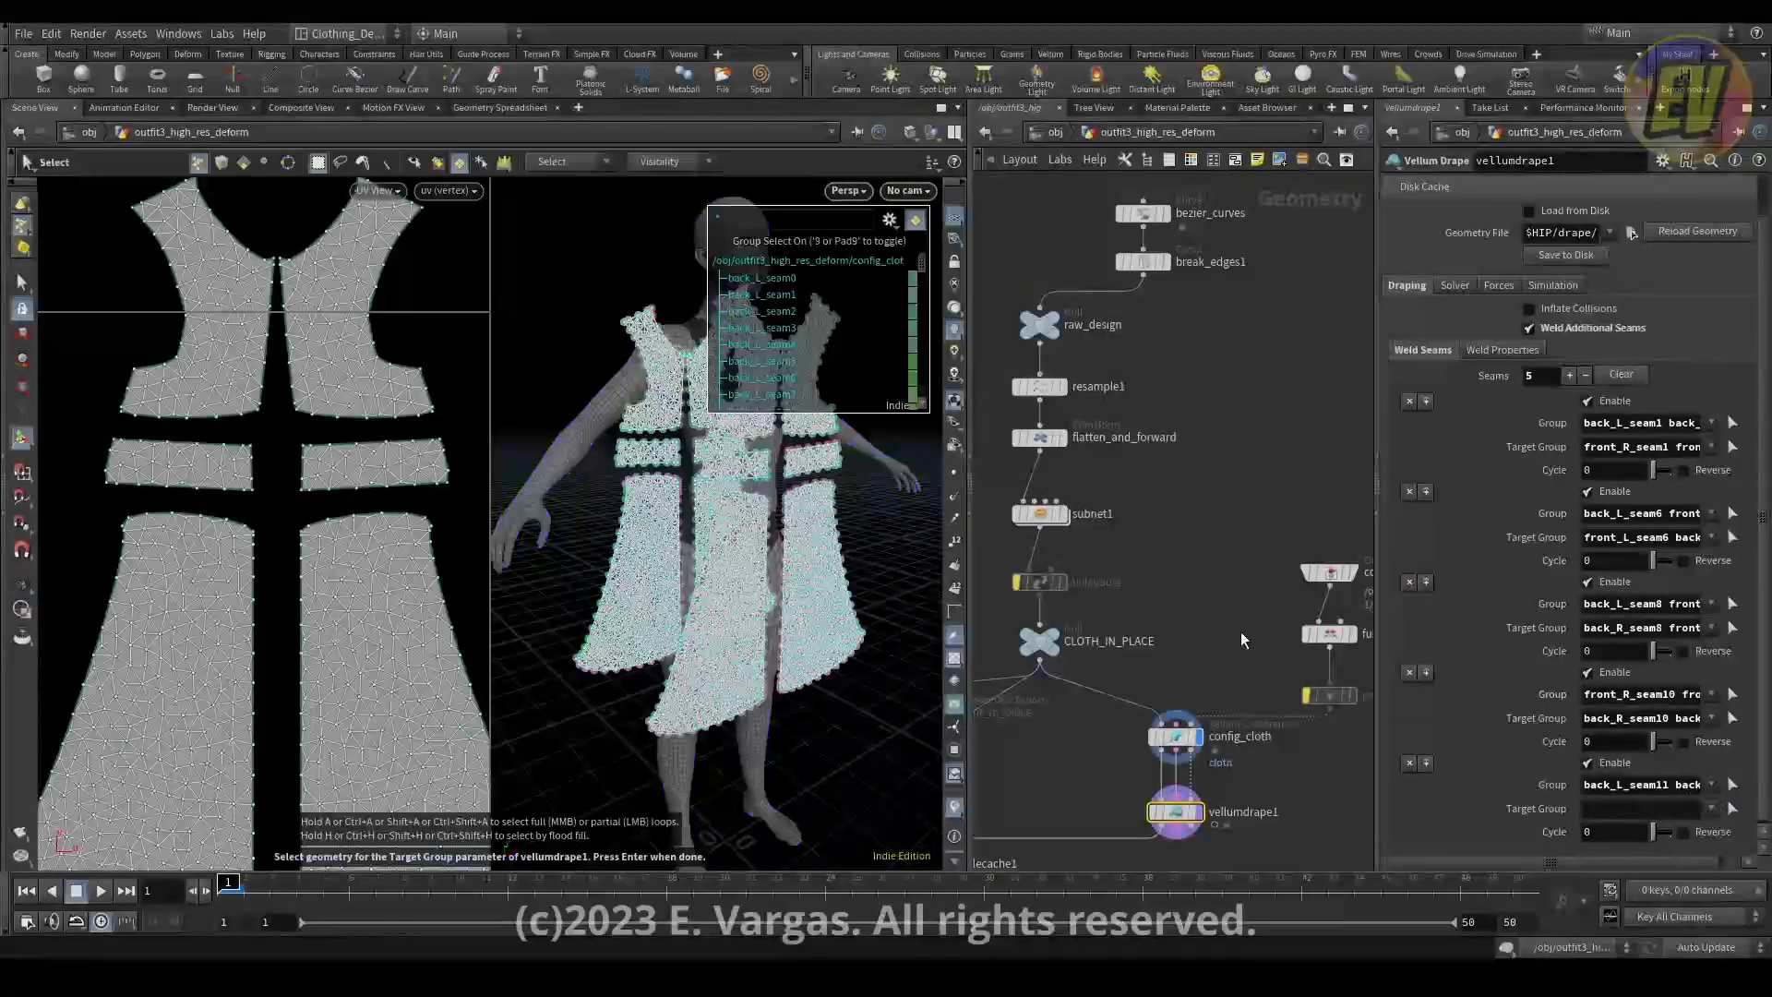
click(580, 162)
click(570, 223)
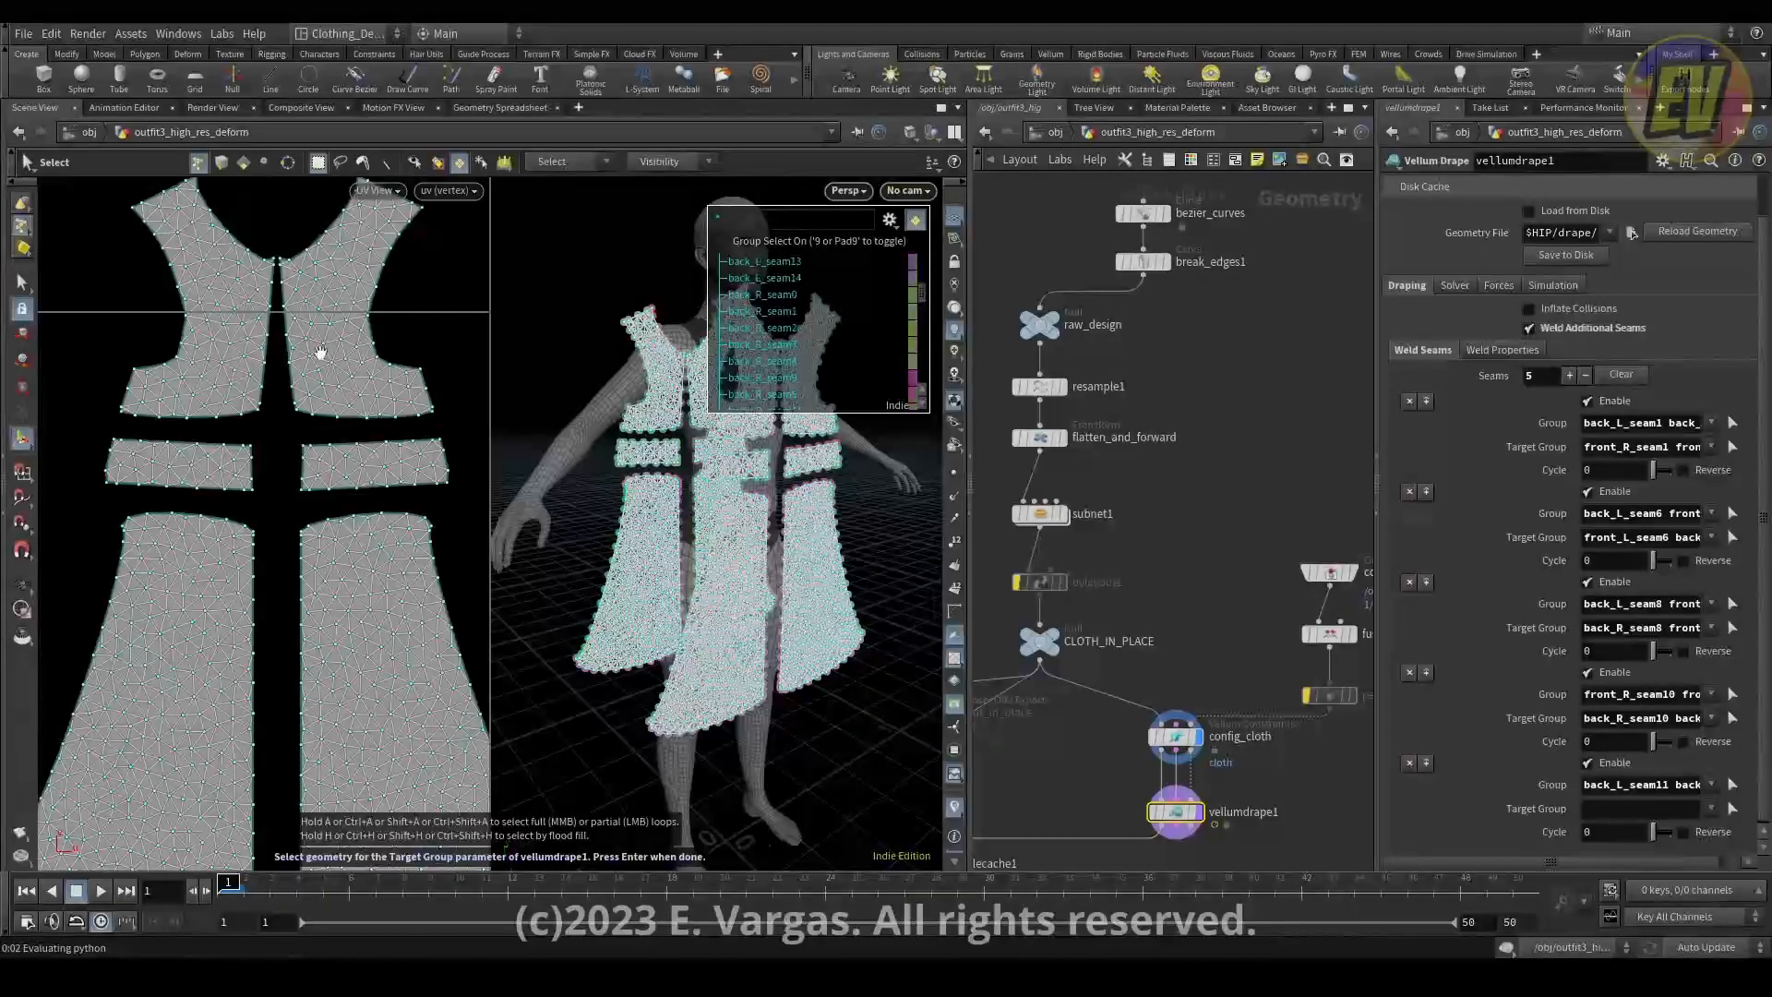
alt+right_drag(320, 352, 163, 459)
alt+middle_drag(325, 446, 244, 436)
alt+right_drag(244, 436, 167, 452)
click(111, 465)
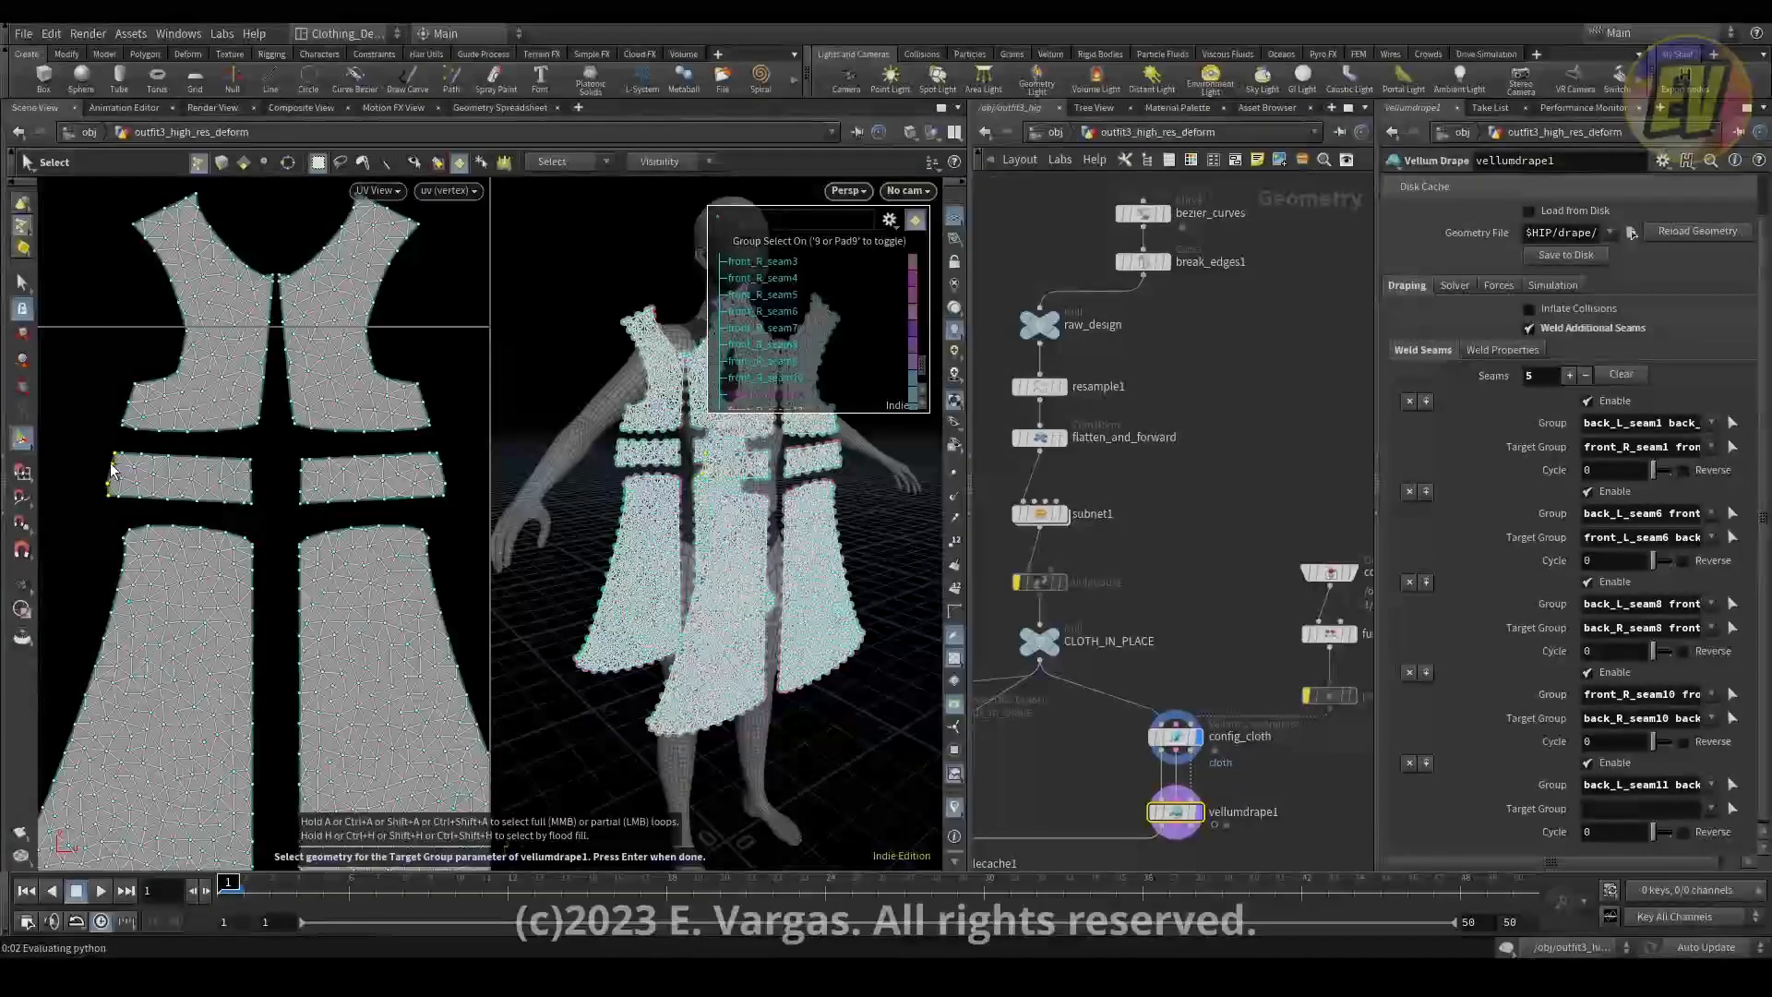
shift+click(444, 468)
key(Return)
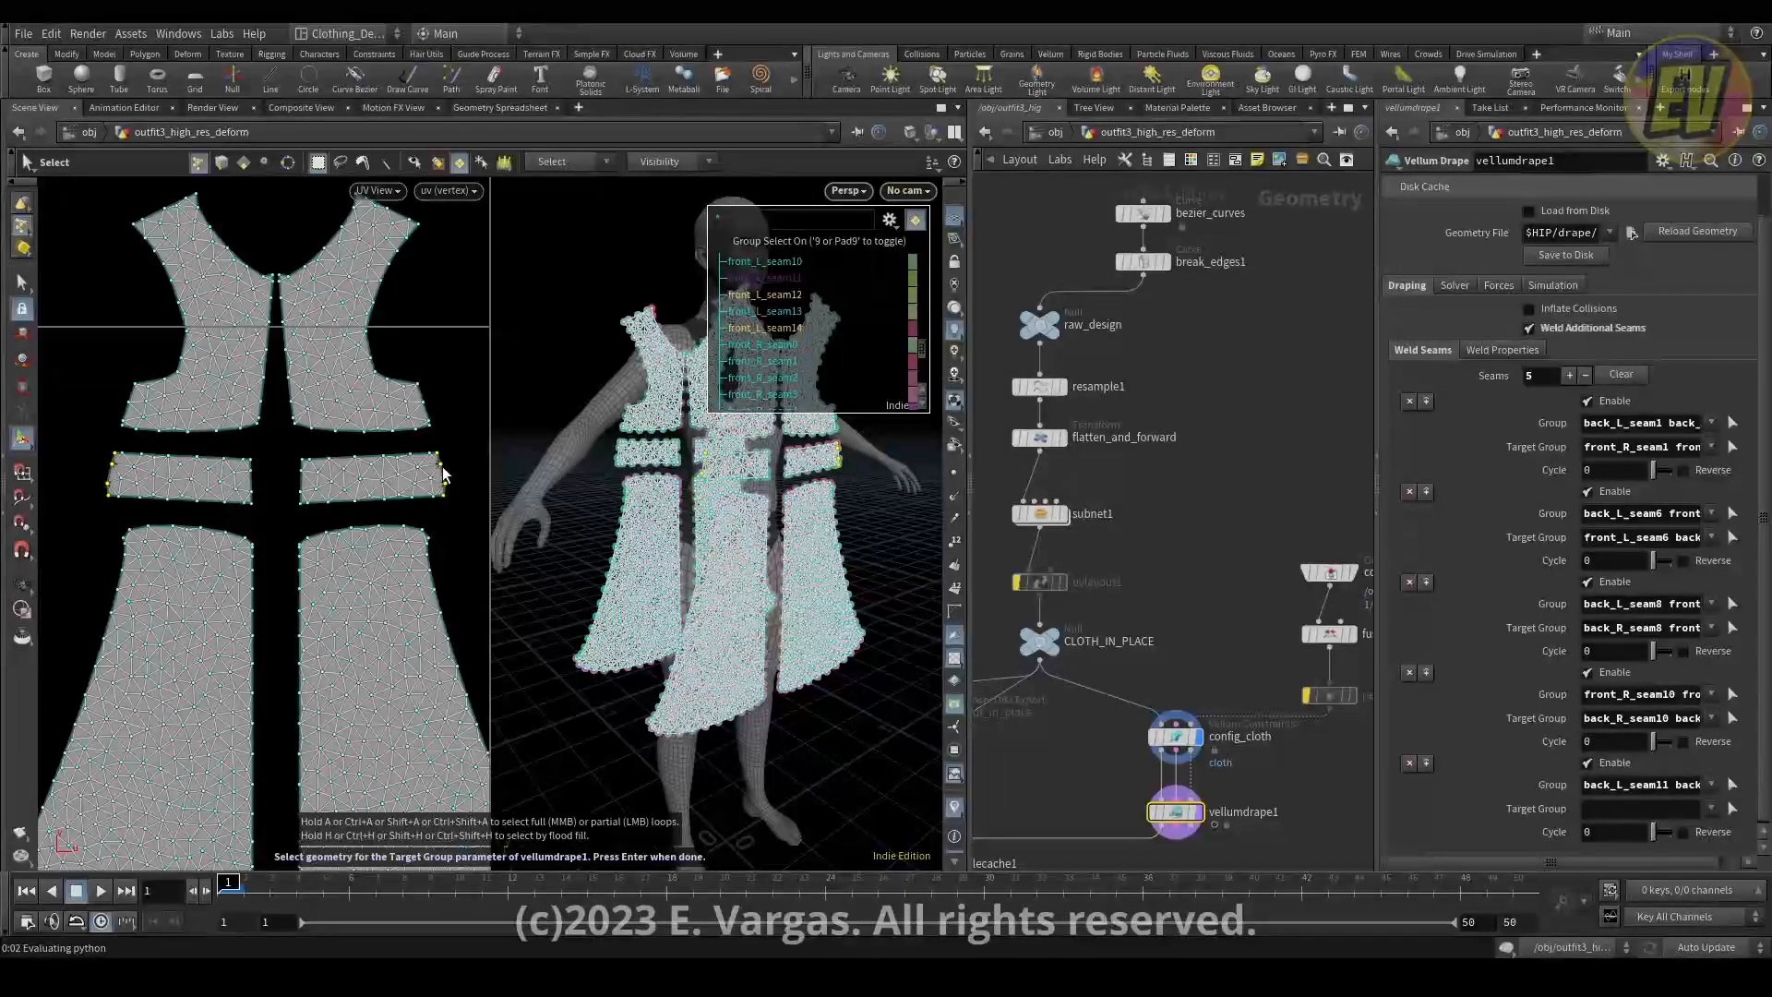
Add a sixth weld seam and set its group to the centre edges of the back left and front right waistband panels.
drag(718, 482, 795, 479)
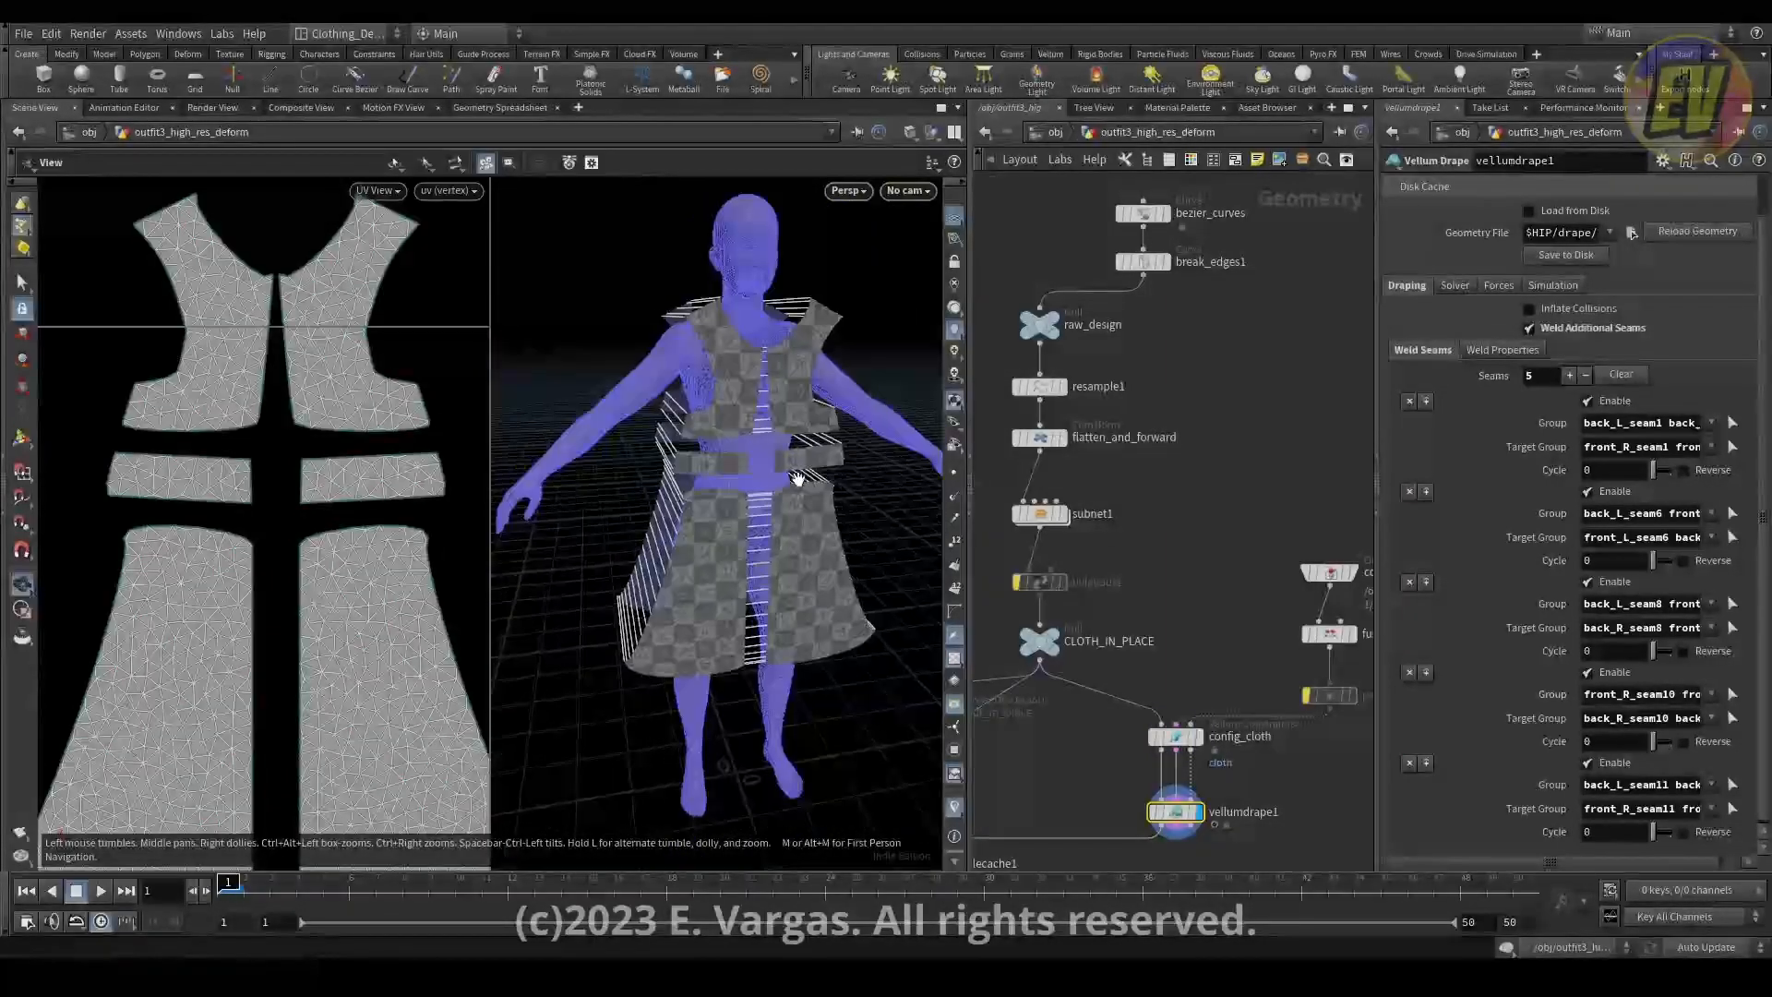
right_drag(444, 459, 209, 463)
middle_drag(86, 463, 242, 463)
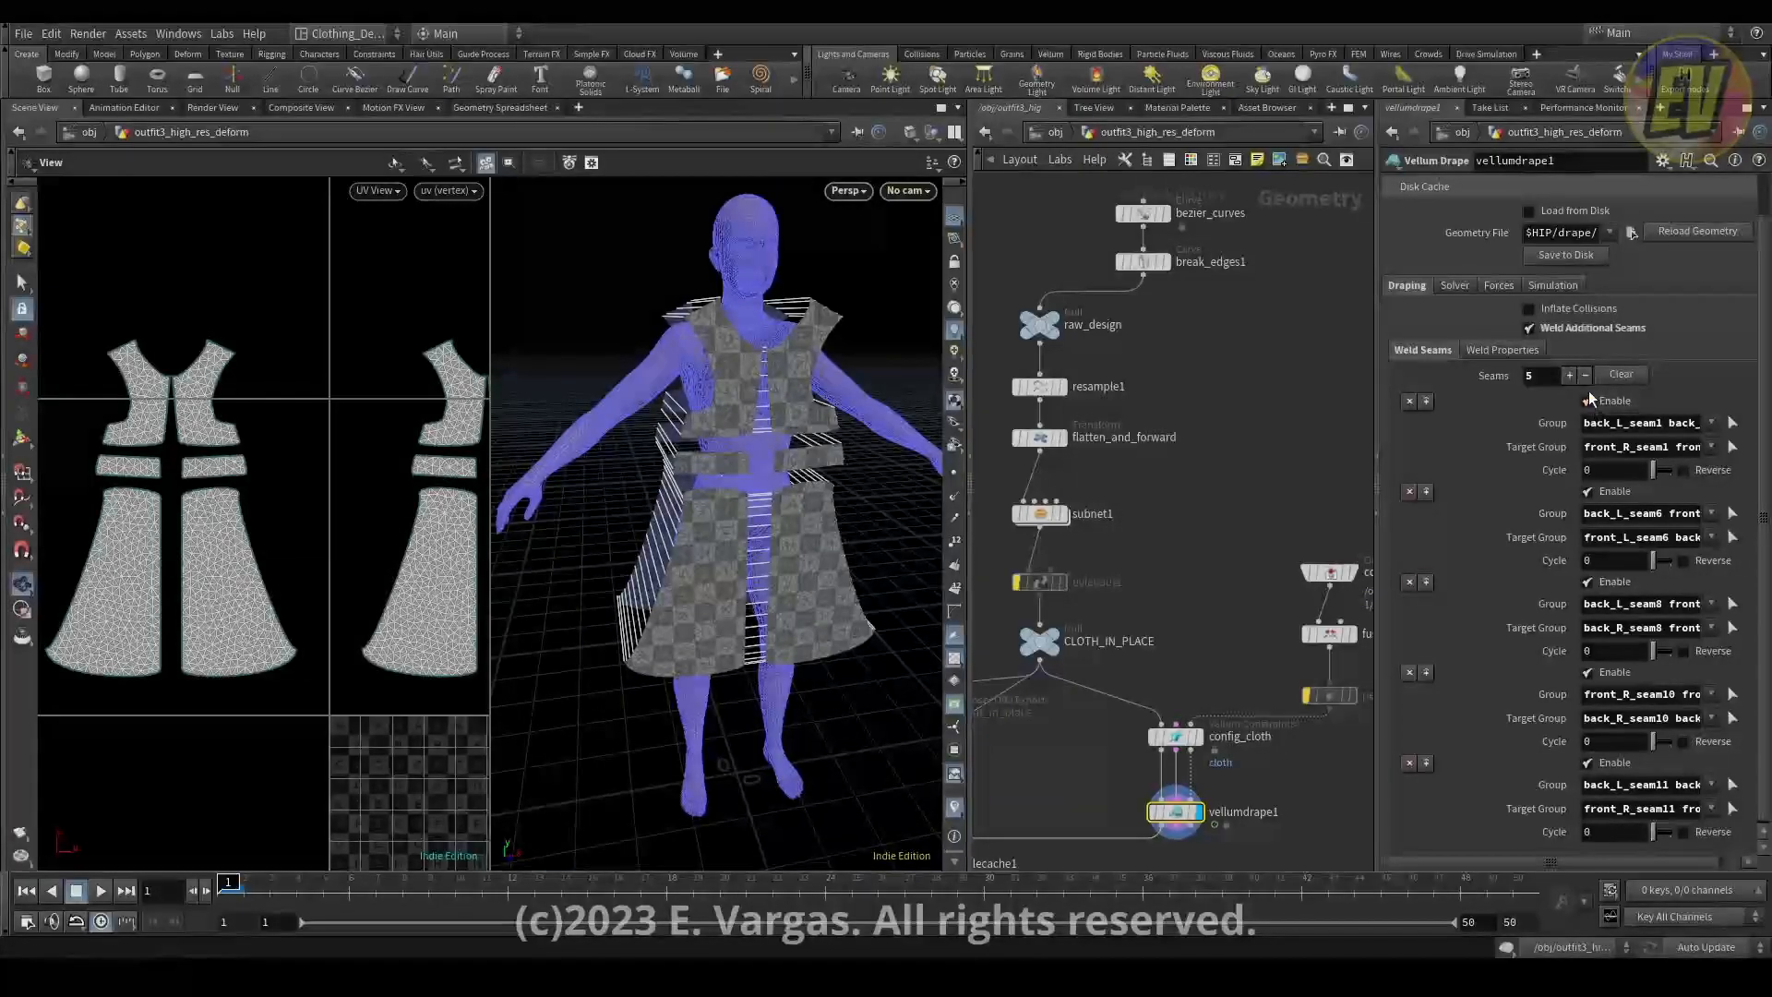
click(1569, 375)
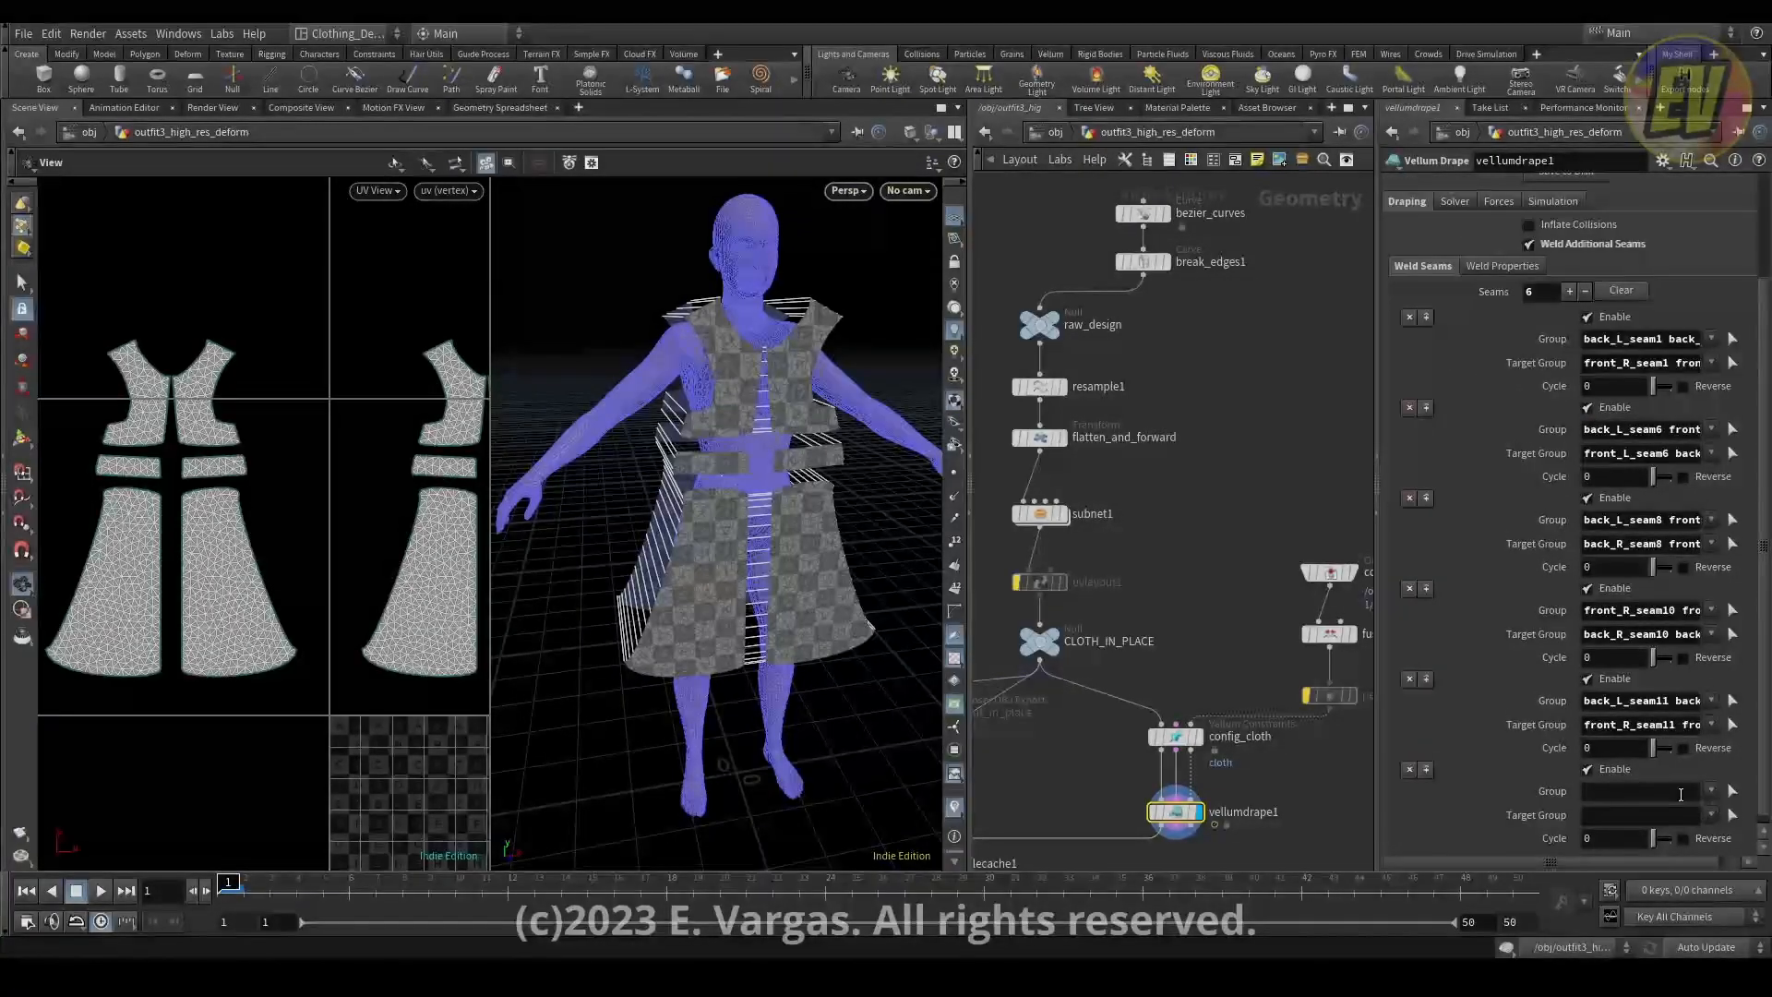
click(1732, 791)
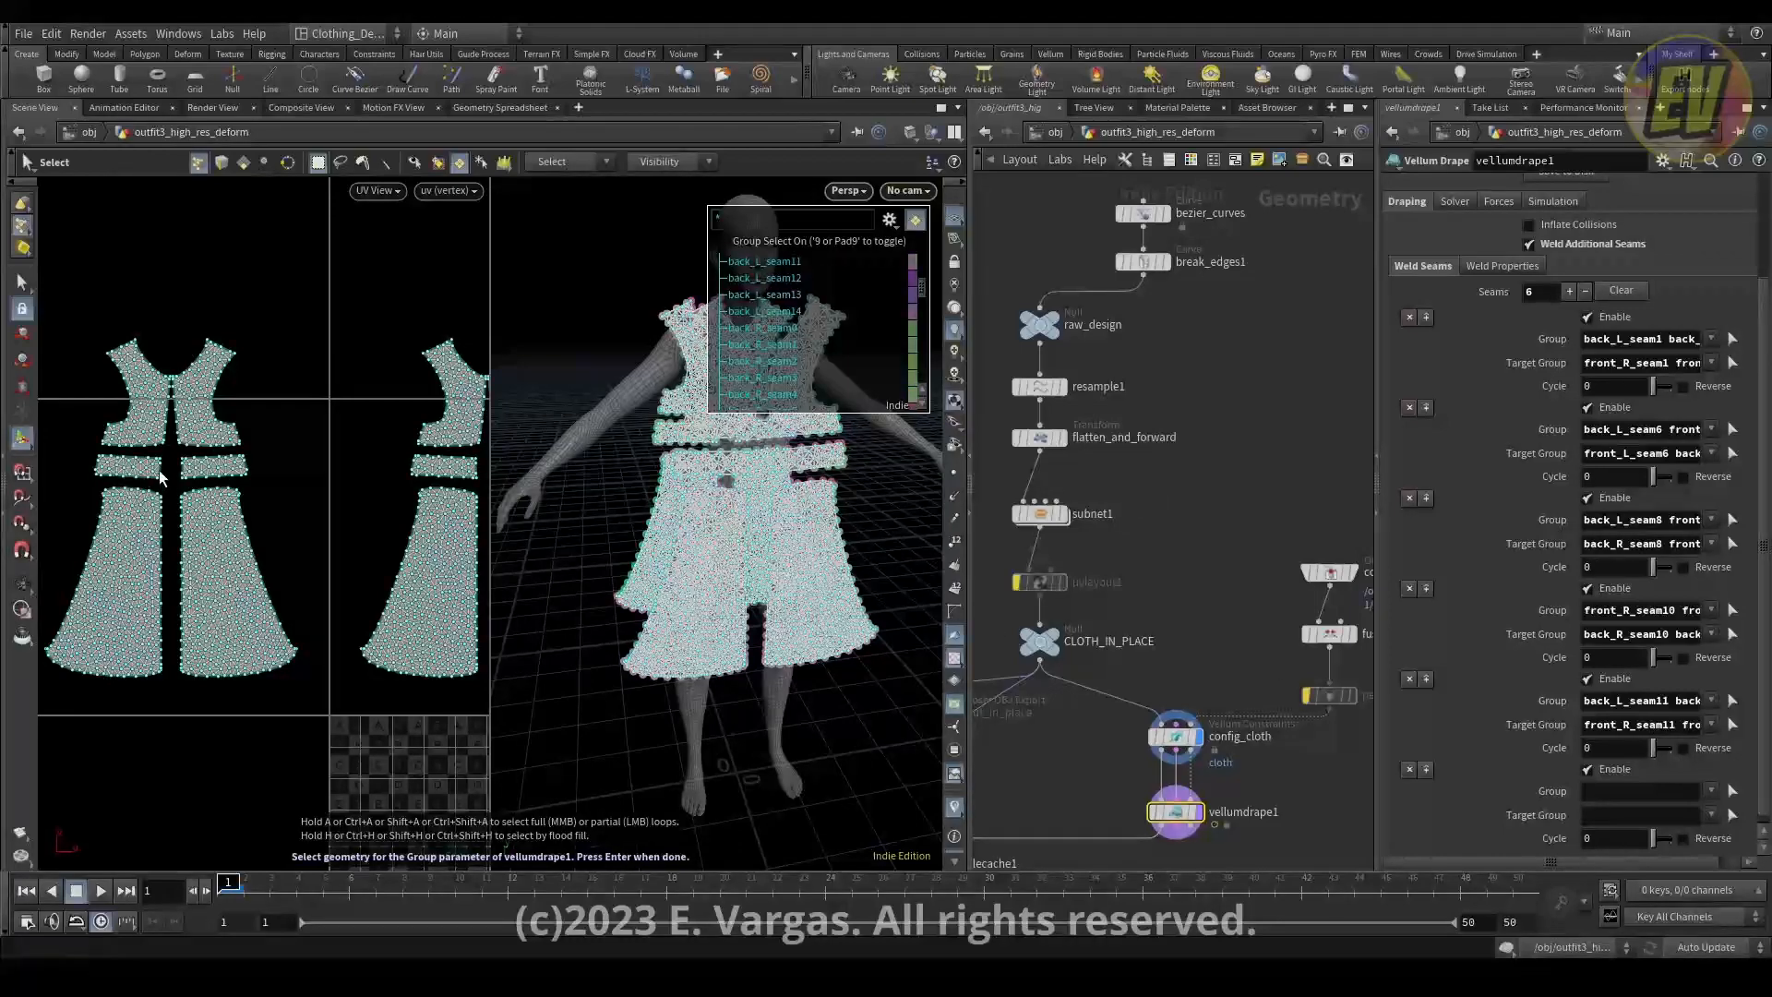
alt+right_drag(158, 467, 242, 412)
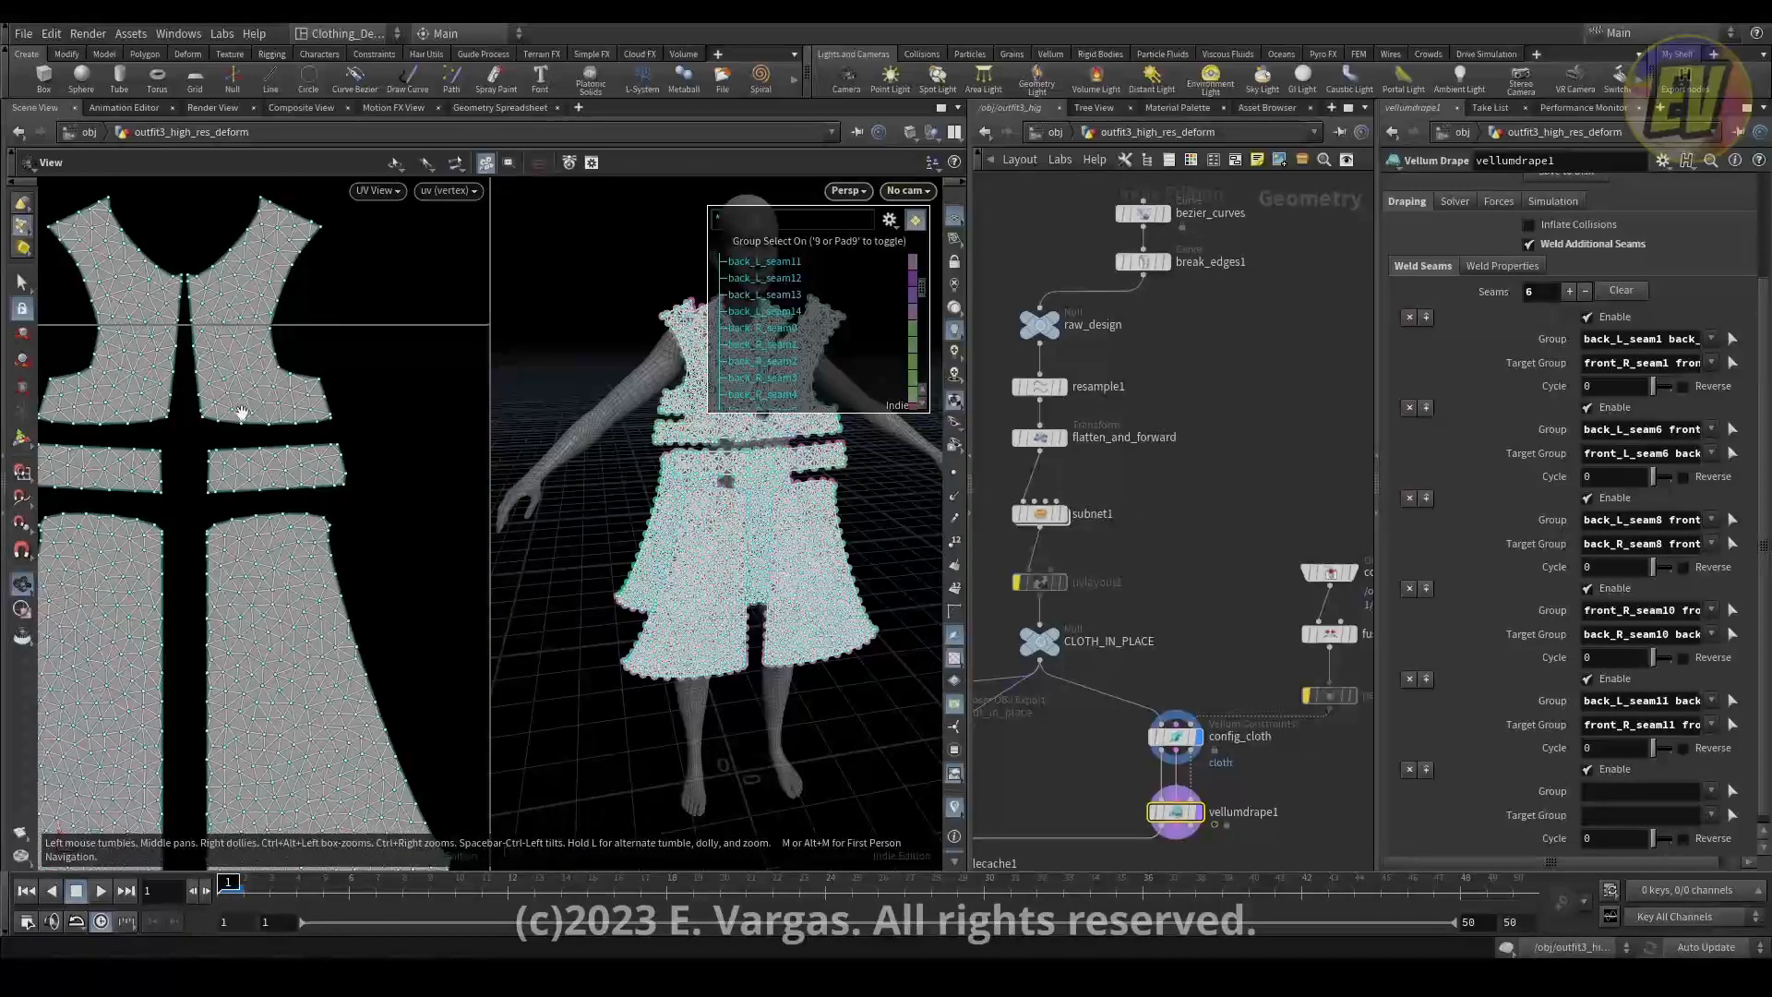
click(159, 471)
alt+right_drag(431, 463, 277, 469)
alt+middle_drag(277, 469, 100, 485)
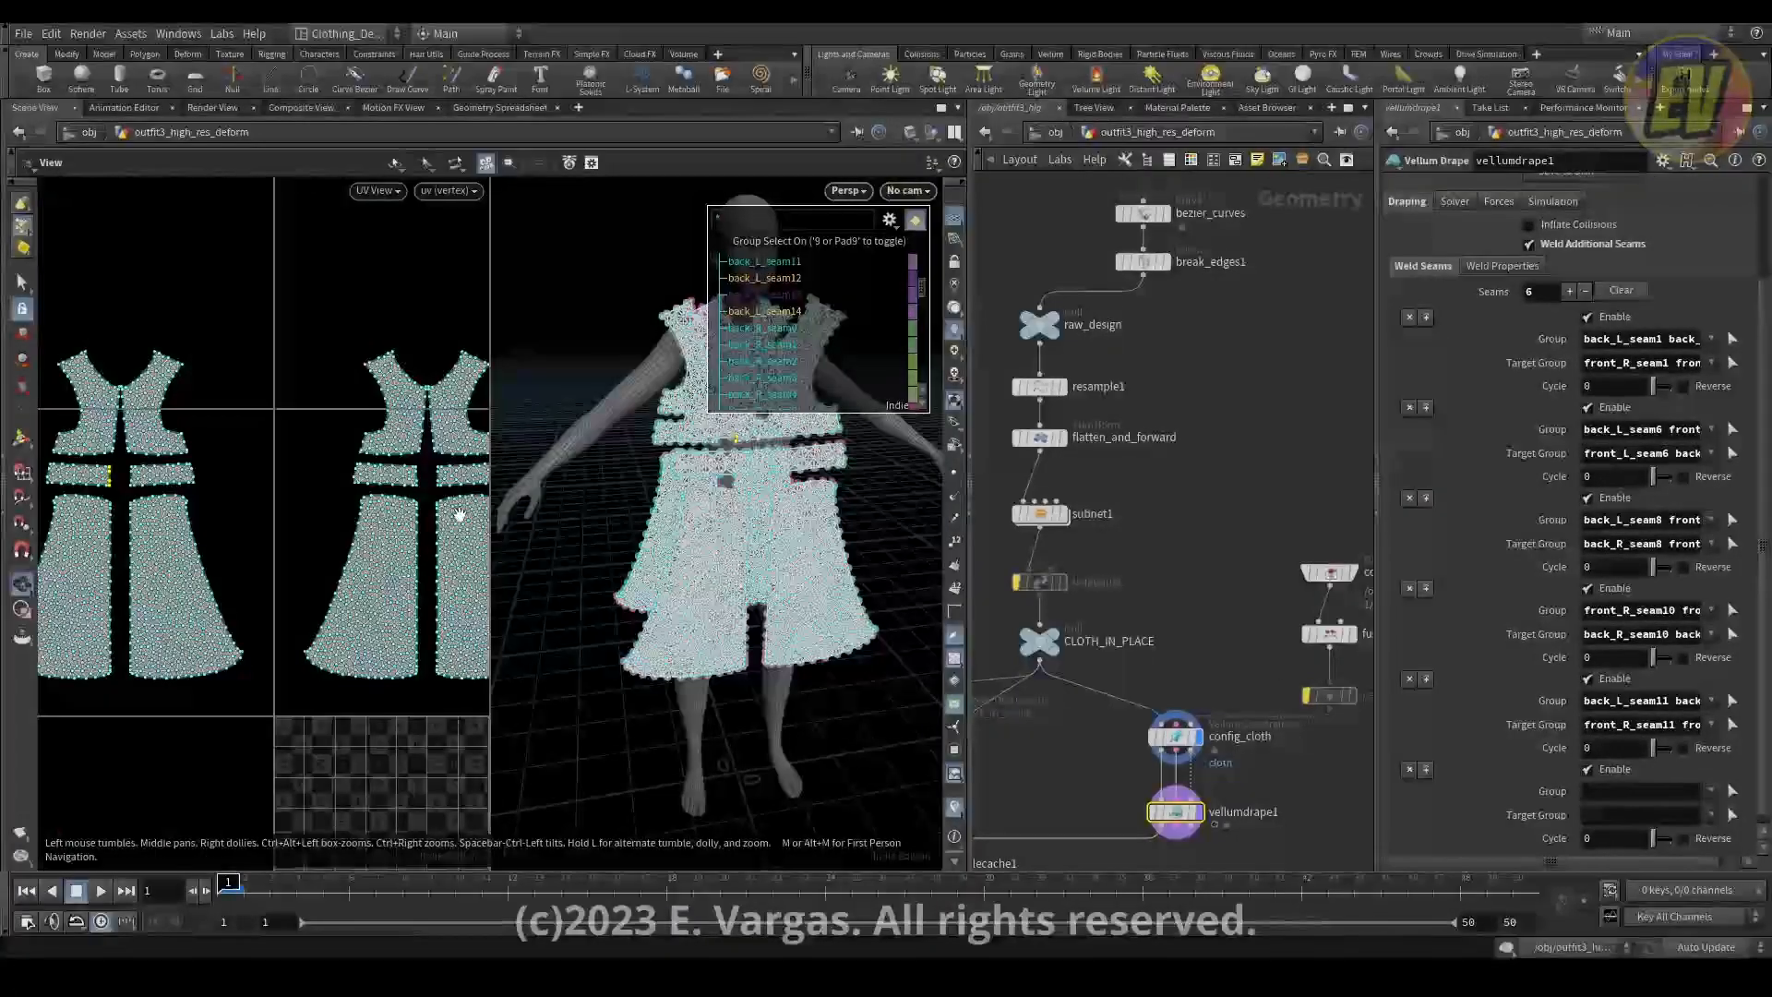
alt+right_drag(457, 513, 434, 411)
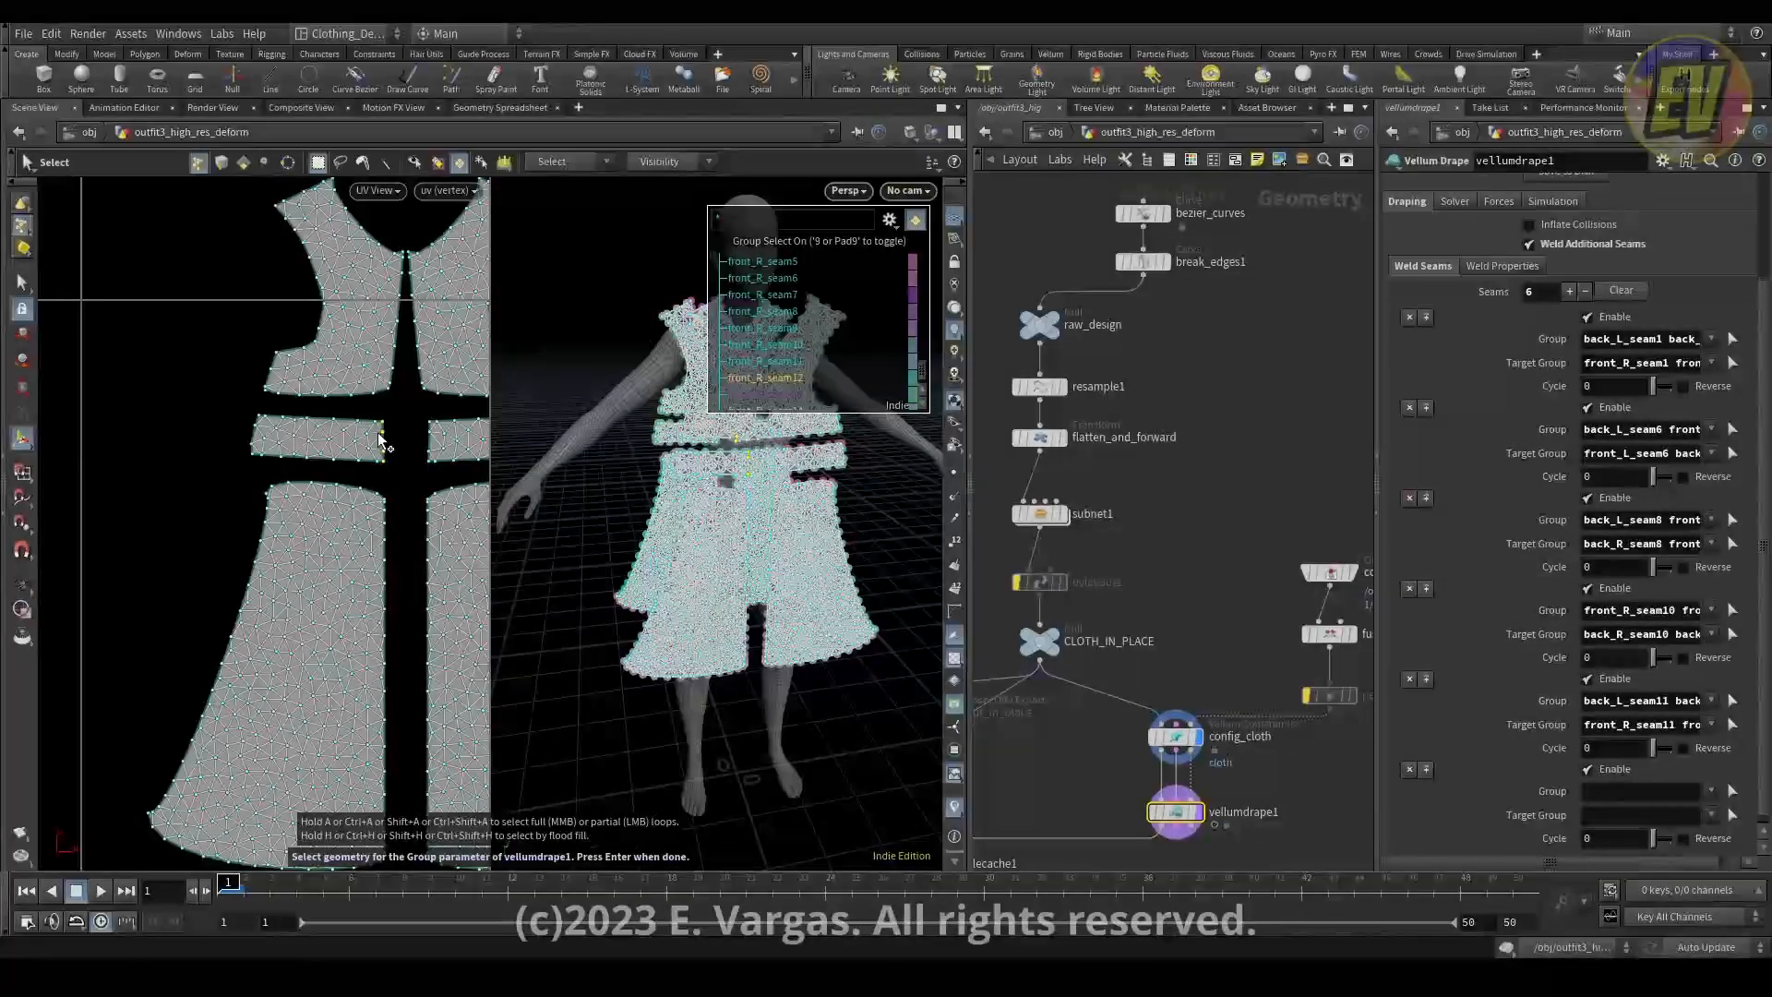
key(Return)
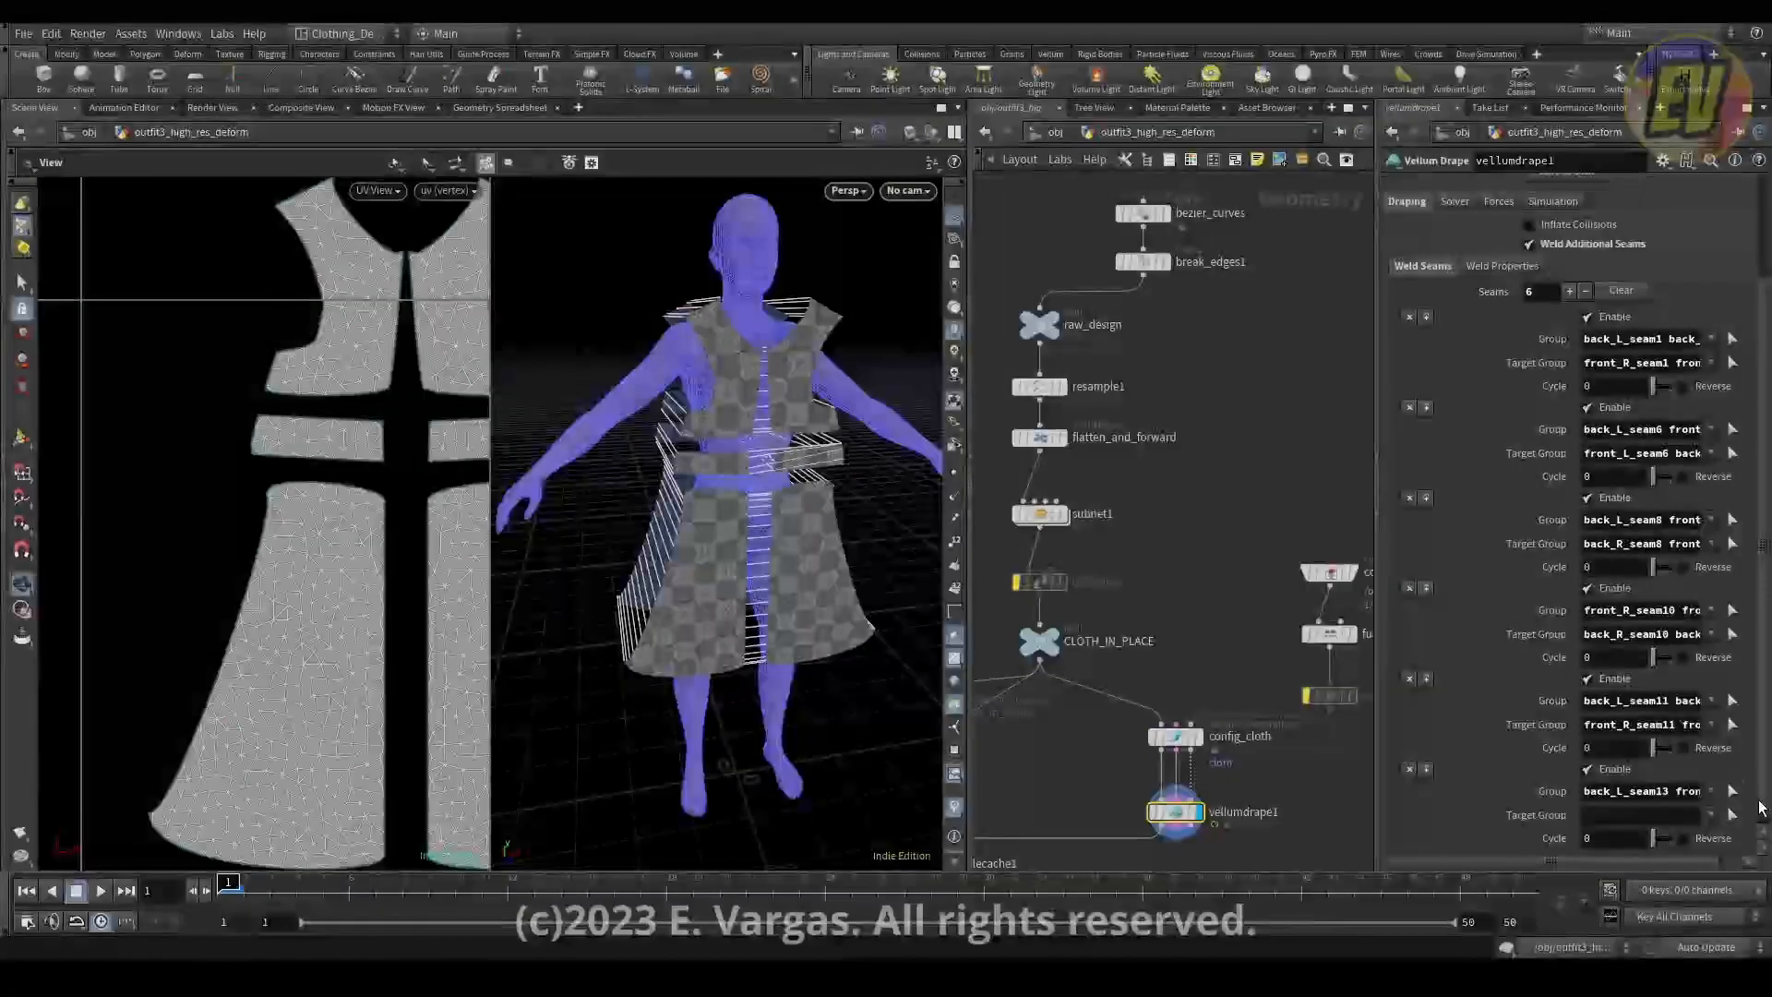
Set the sixth weld seam's target group to the centre edges of the front left and back right waistband panels.
click(1732, 814)
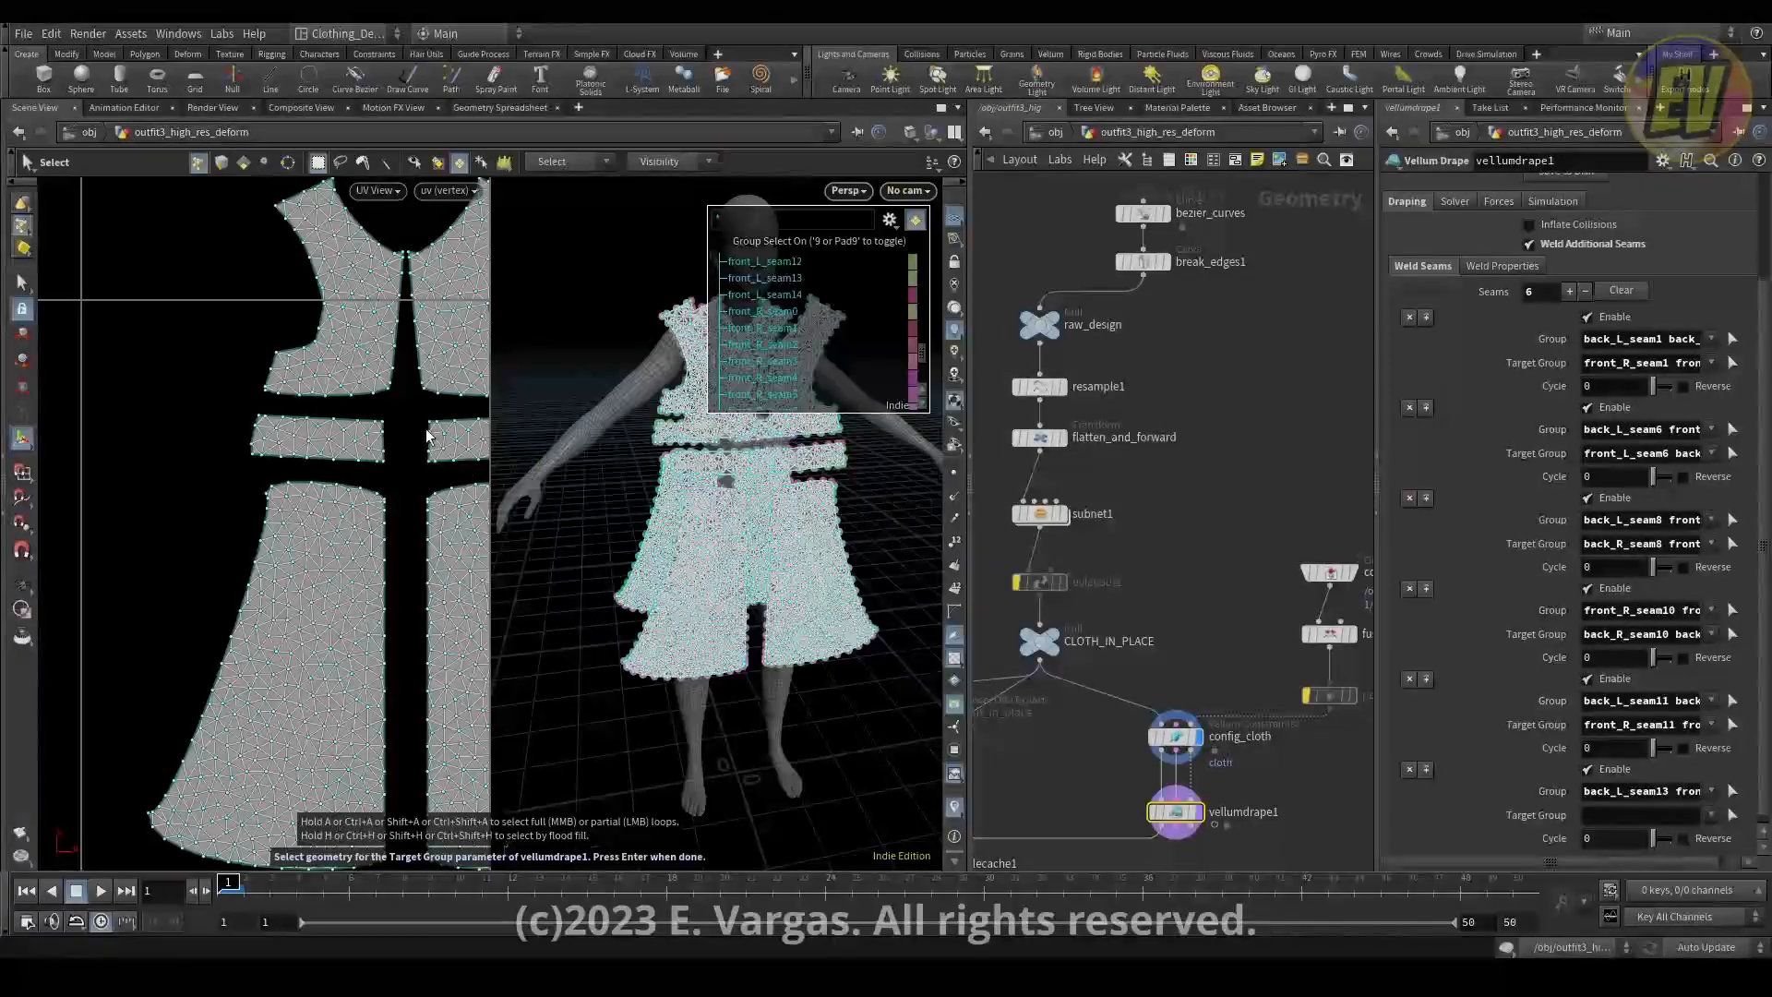
alt+middle_drag(418, 430, 196, 473)
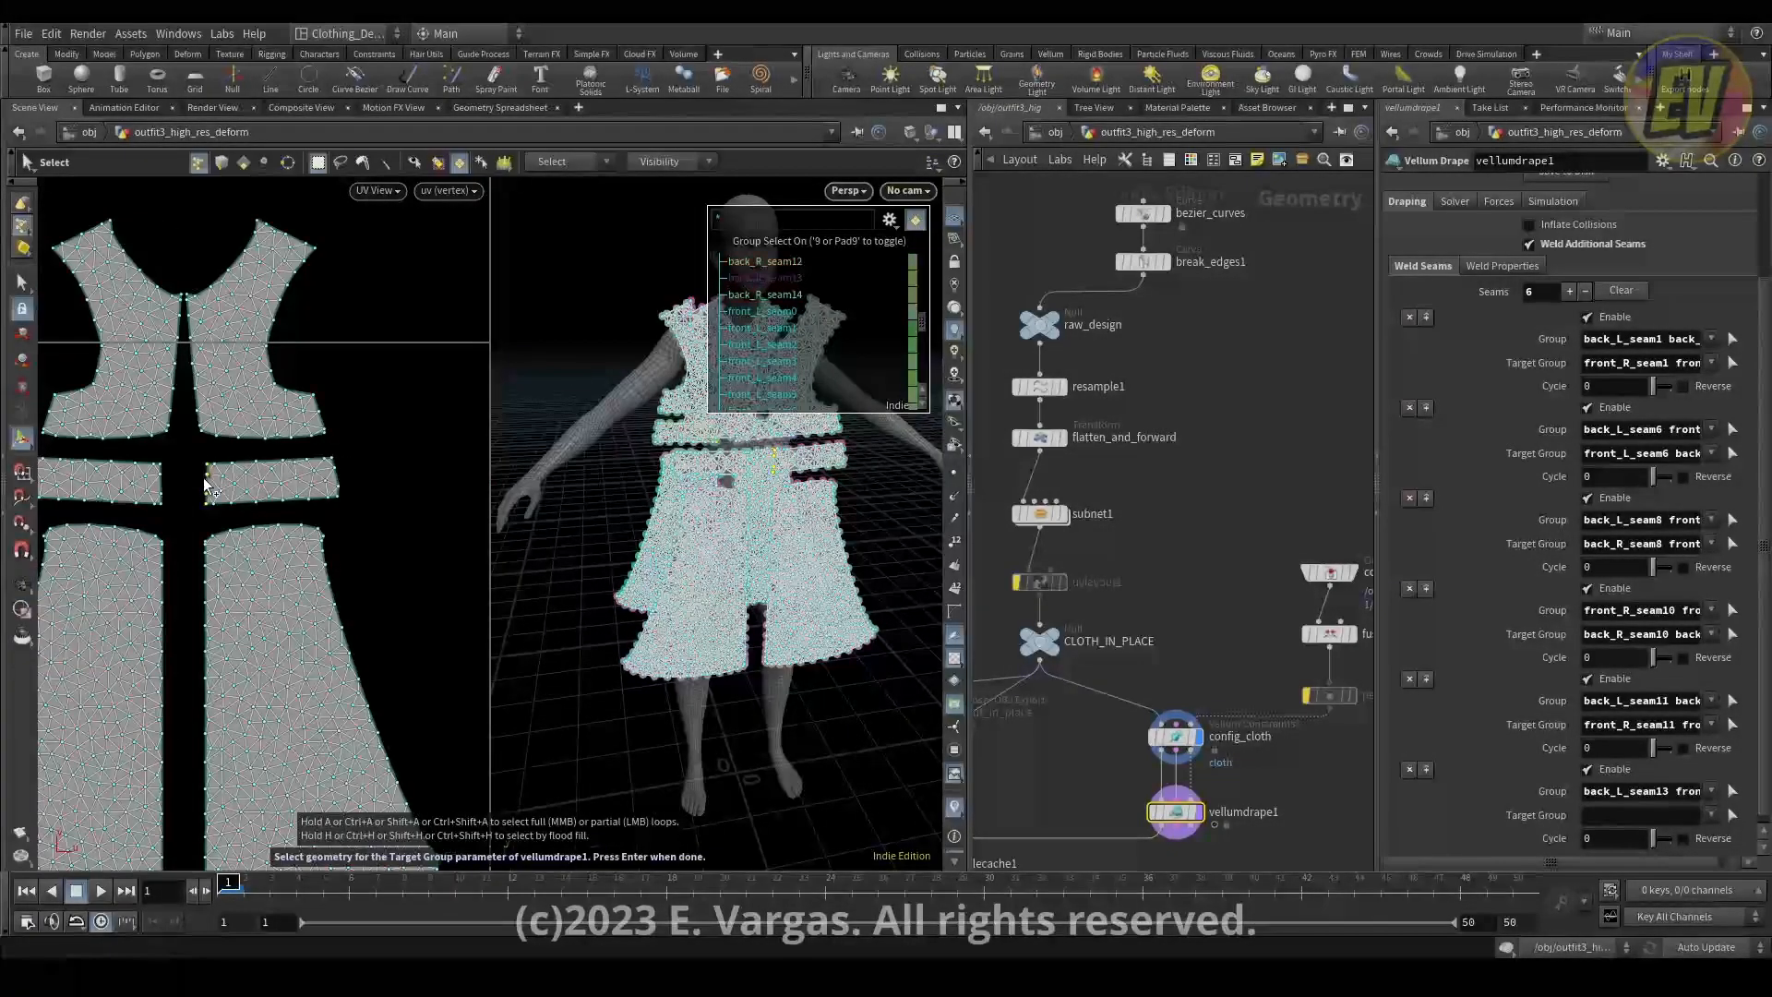
key(Return)
Play the Vellum drape to check how the welded waistband and skirt close around the body, and rewind to frame 1.
mouse_move(768, 458)
mouse_down()
mouse_move(872, 460)
mouse_move(752, 463)
mouse_move(767, 455)
mouse_up()
key(Up)
right_drag(767, 456, 732, 481)
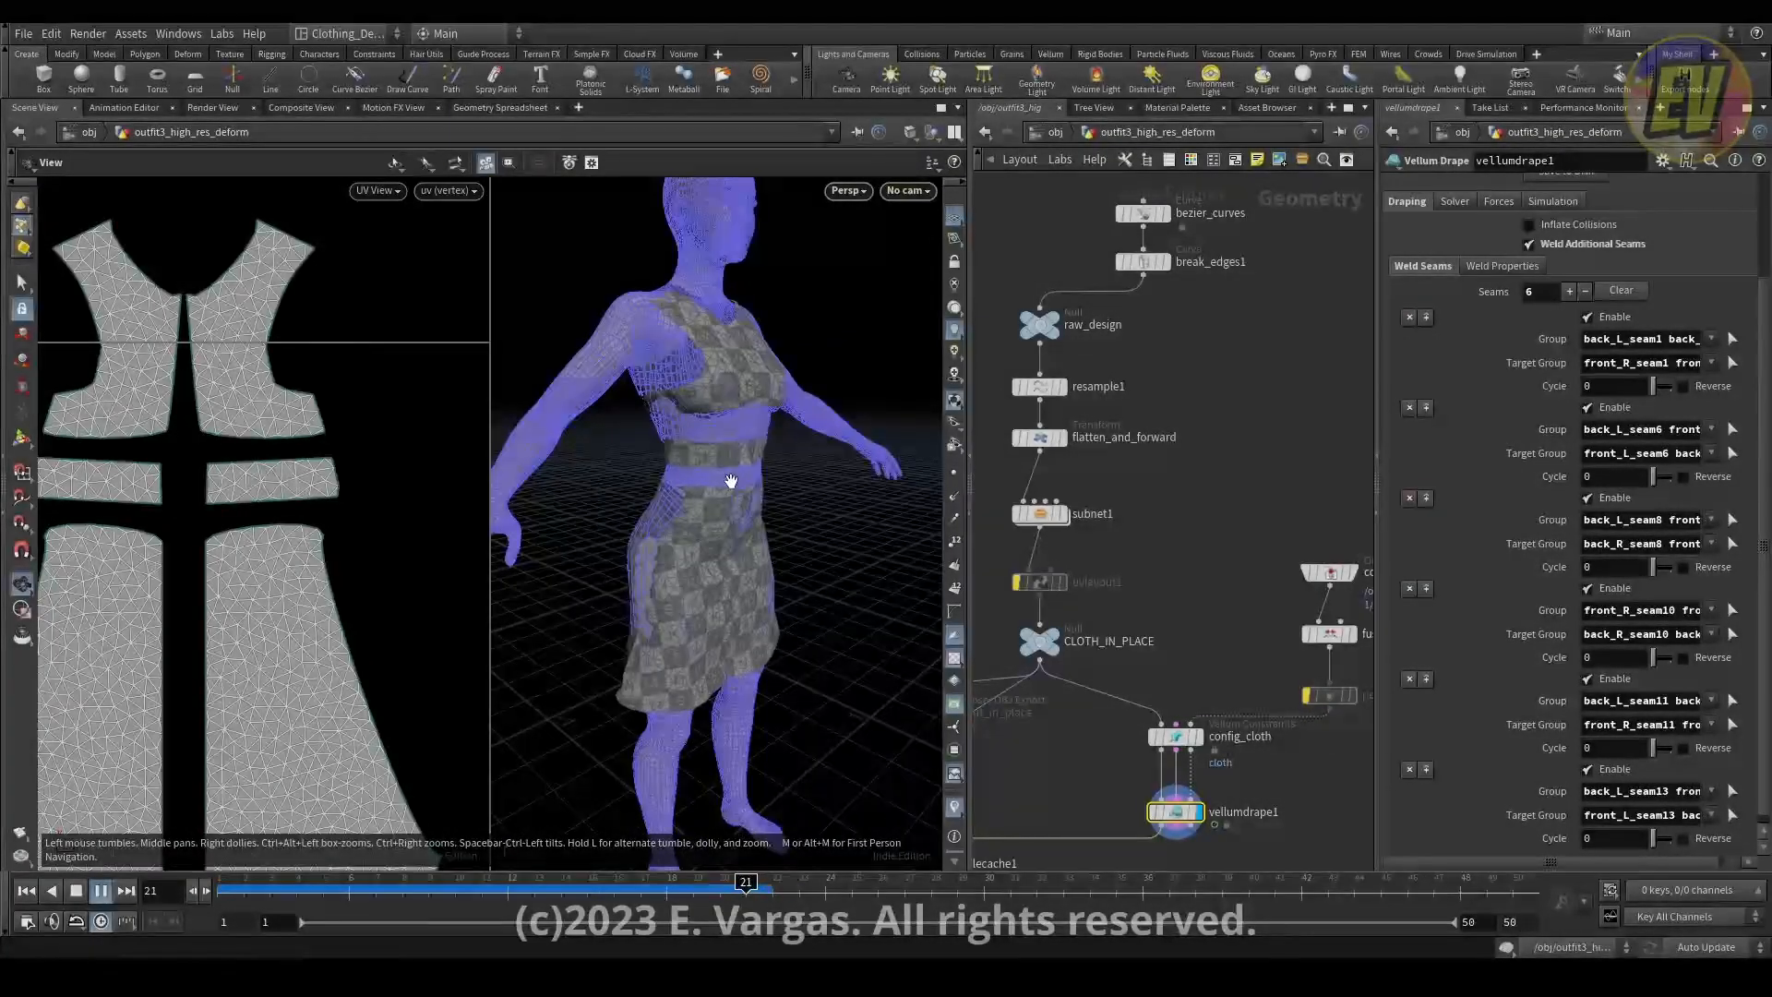
key(ctrl+Up)
drag(688, 530, 784, 541)
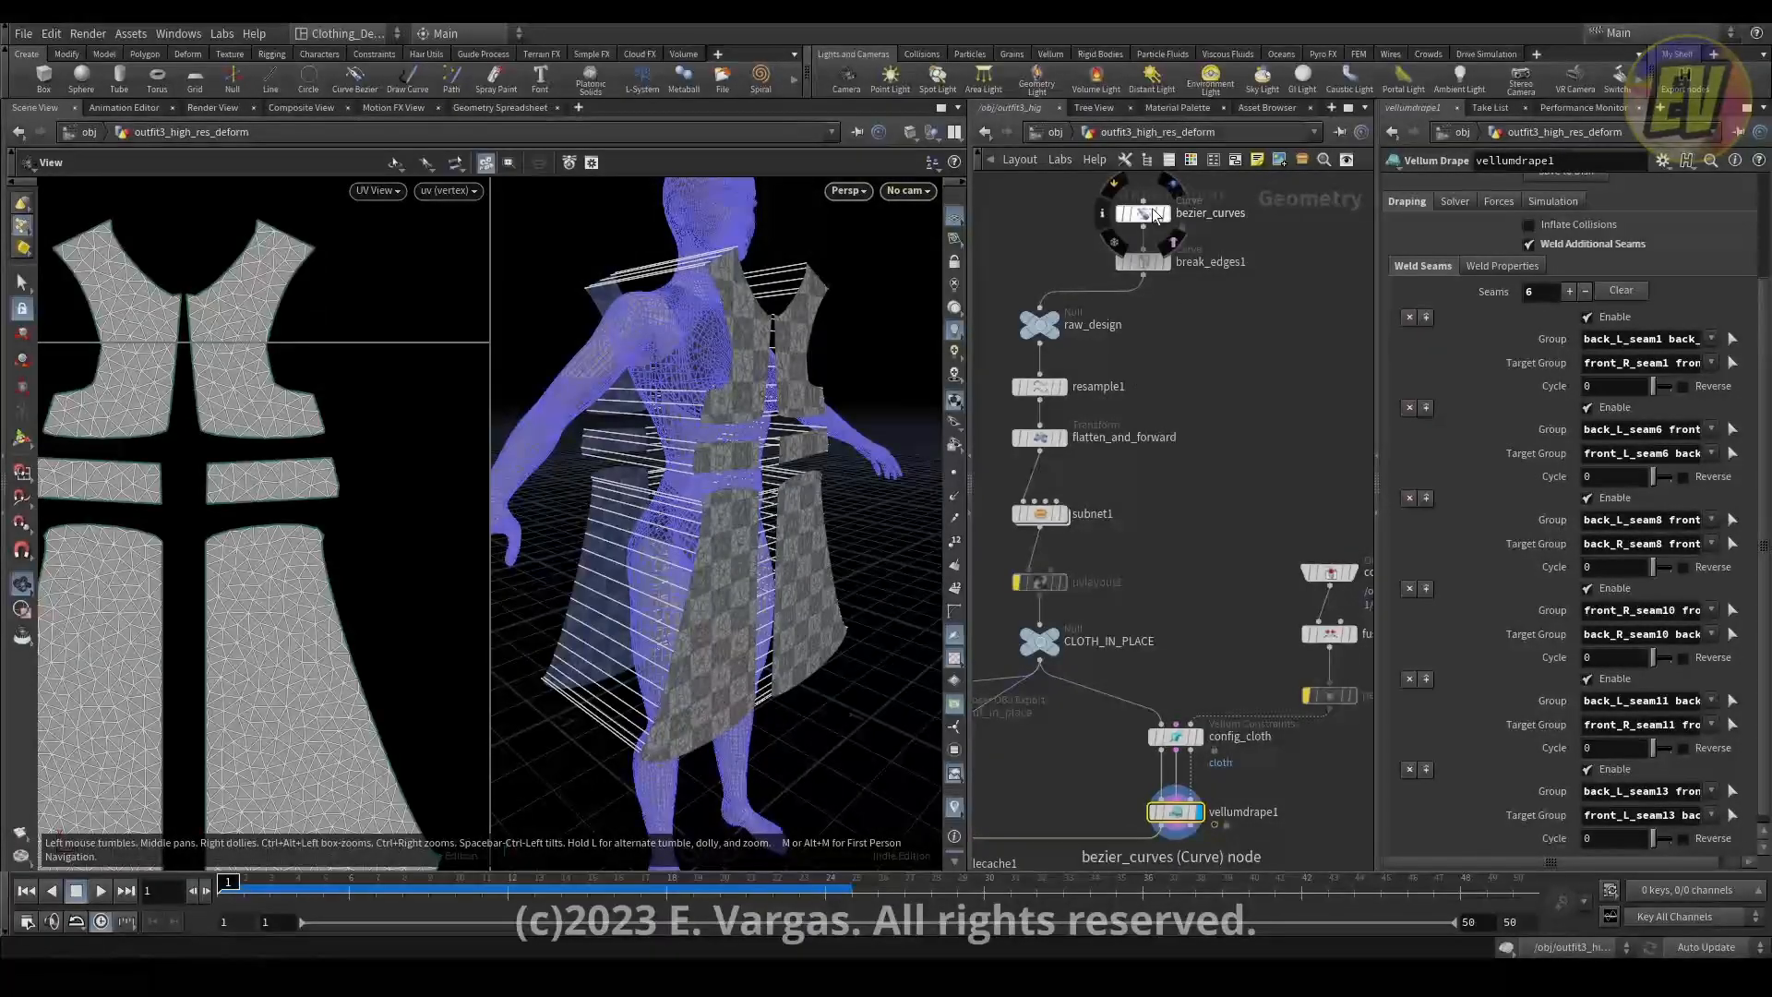
Widen the skirt outline at the waist by moving its upper side anchor point outward in front view on bezier_curves.
click(1065, 436)
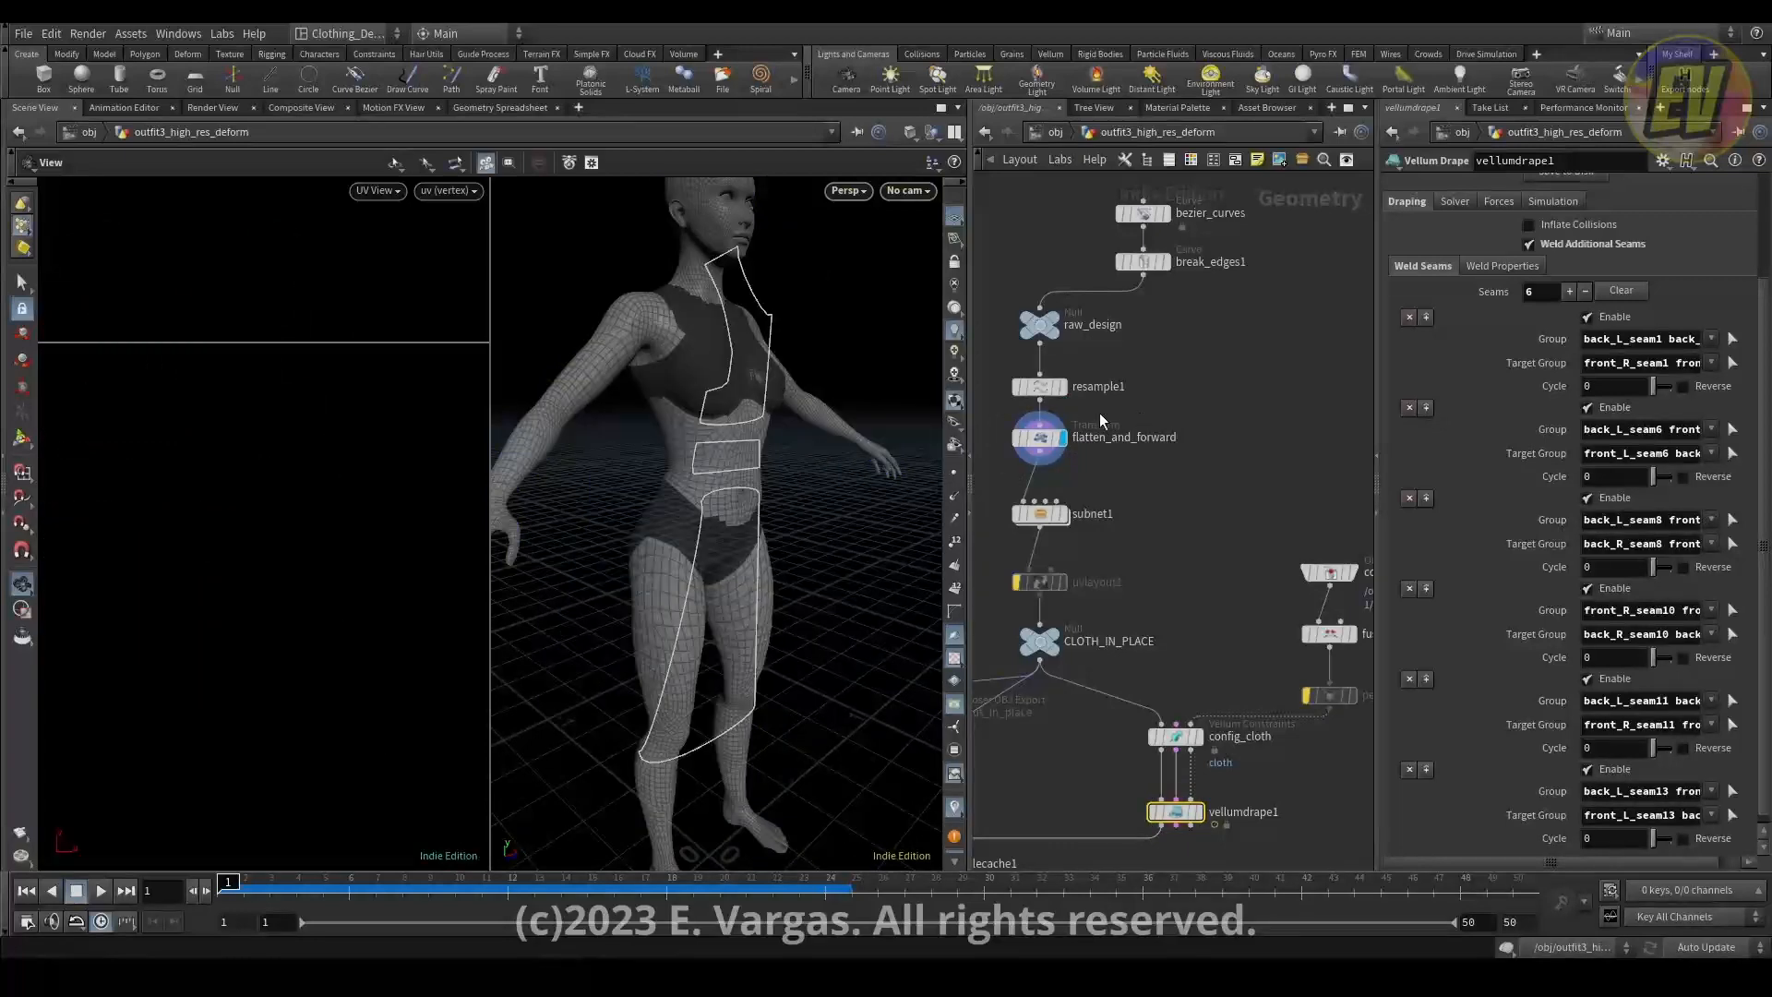
key(space+3)
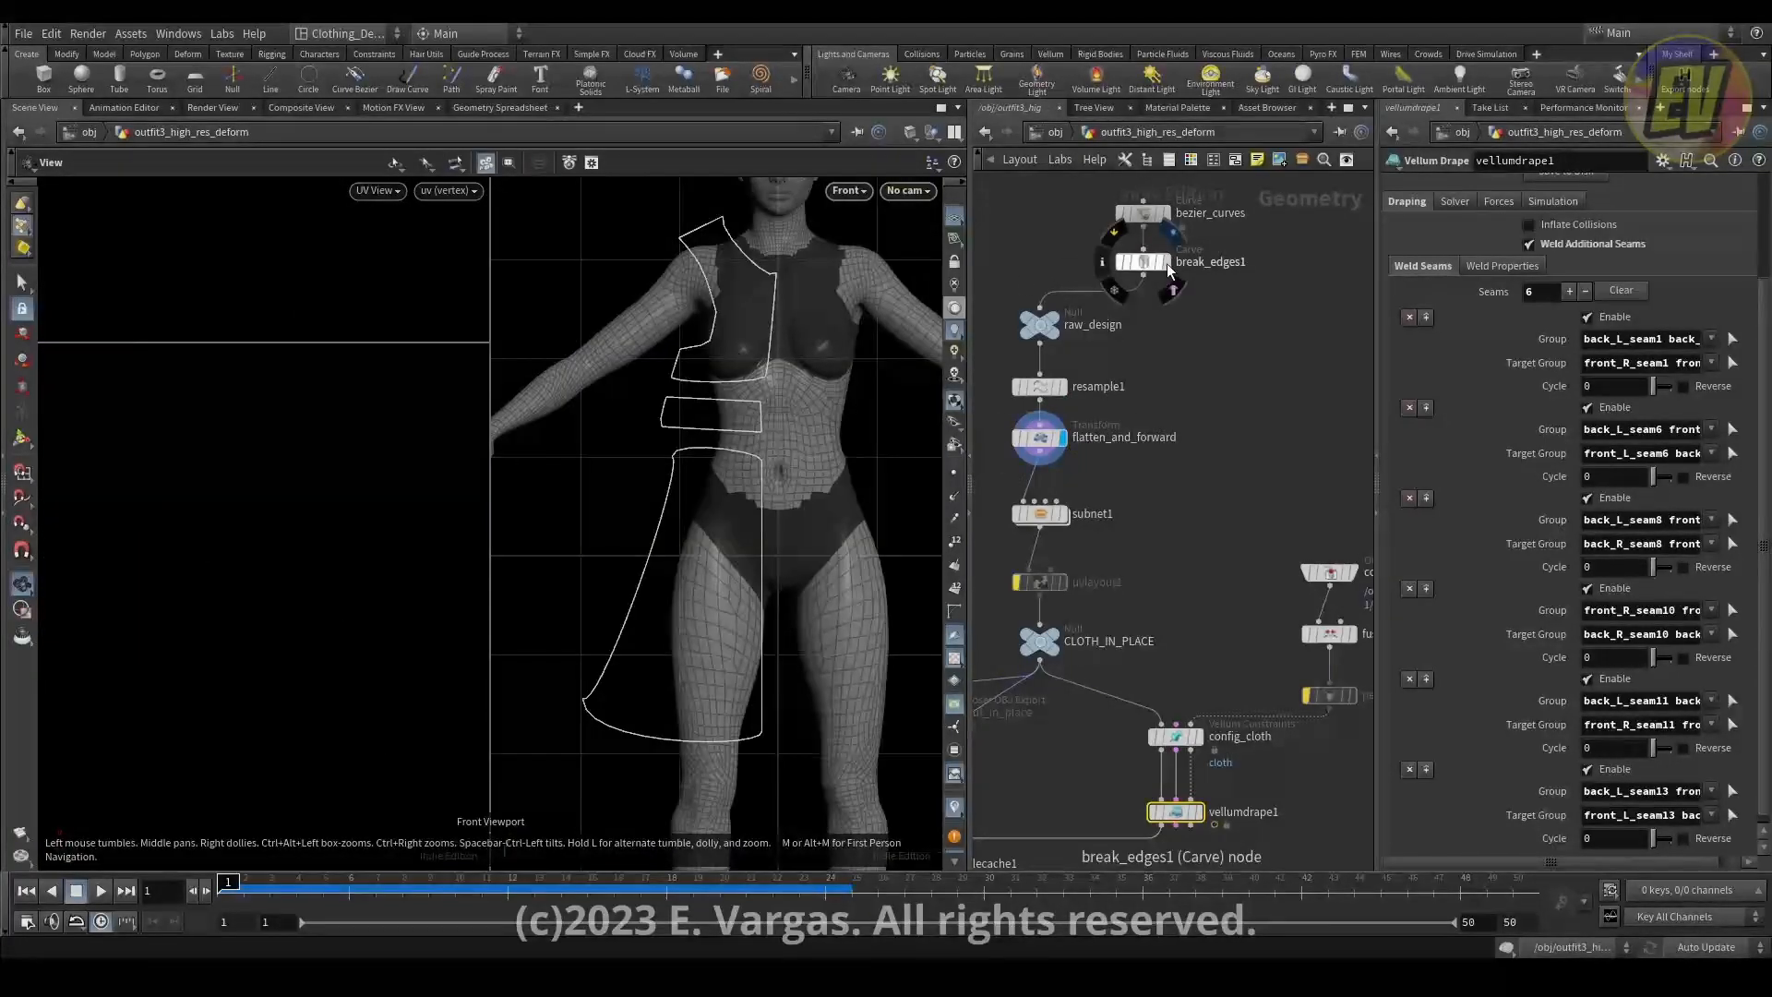
click(1151, 214)
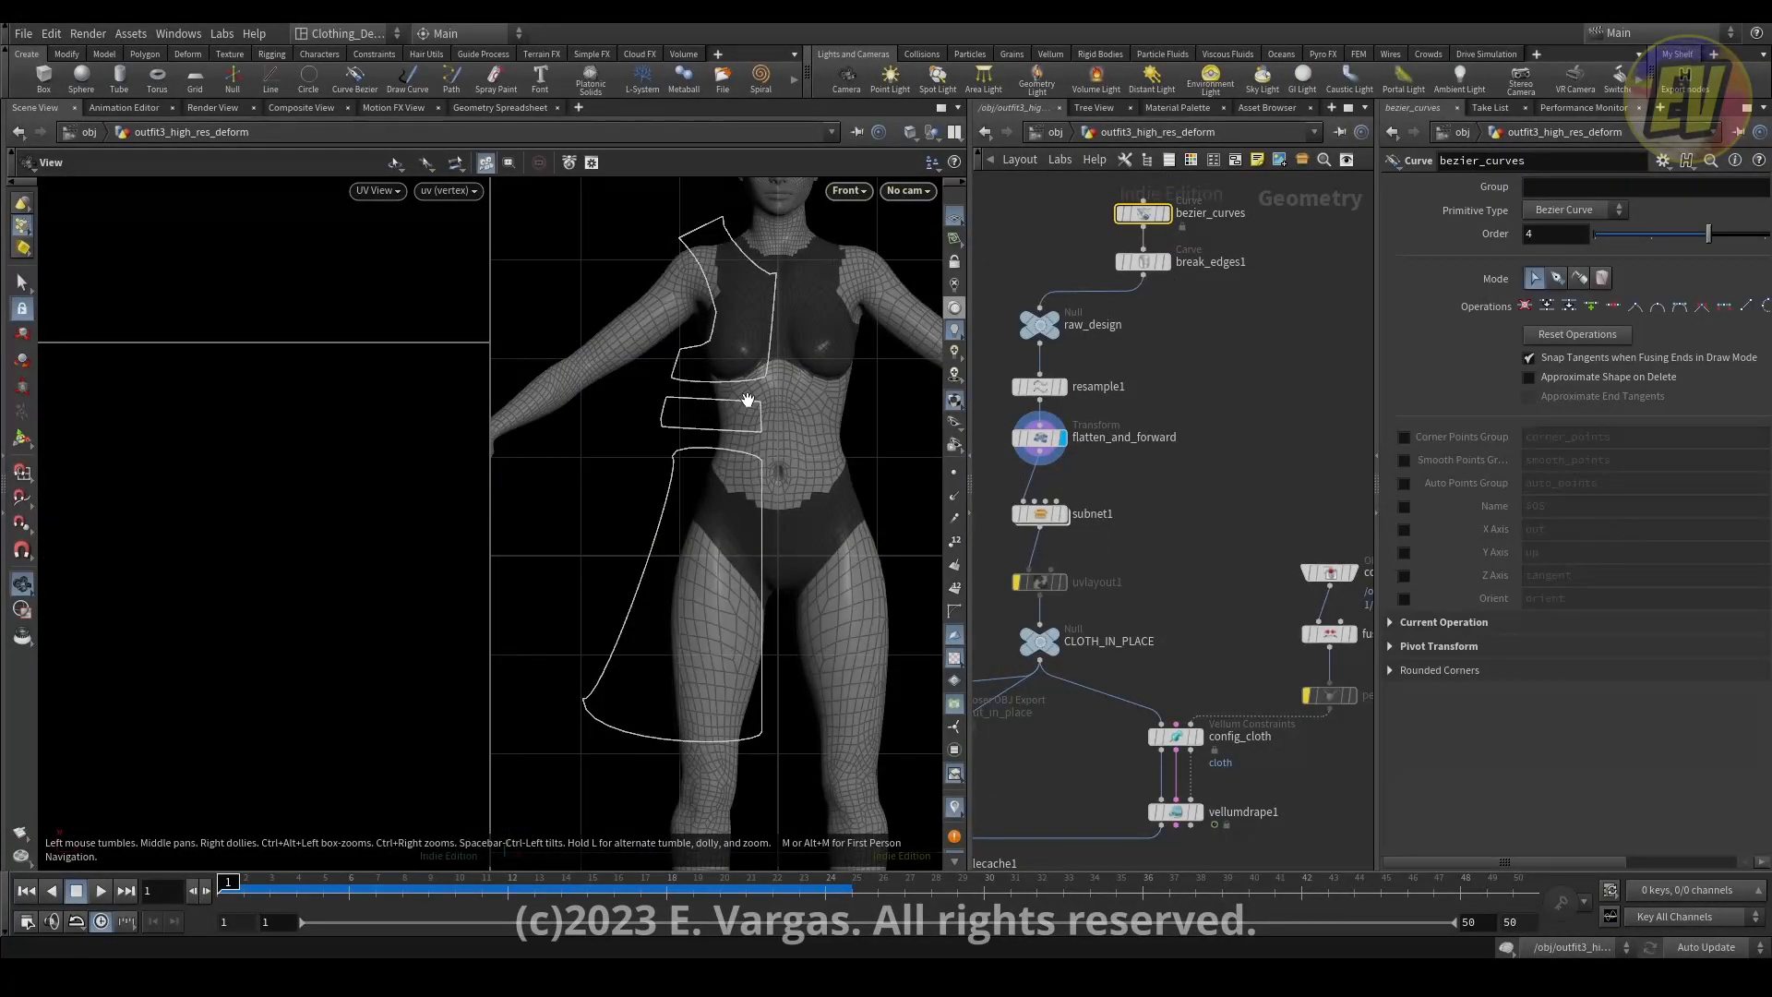
key(Return)
drag(674, 454, 641, 504)
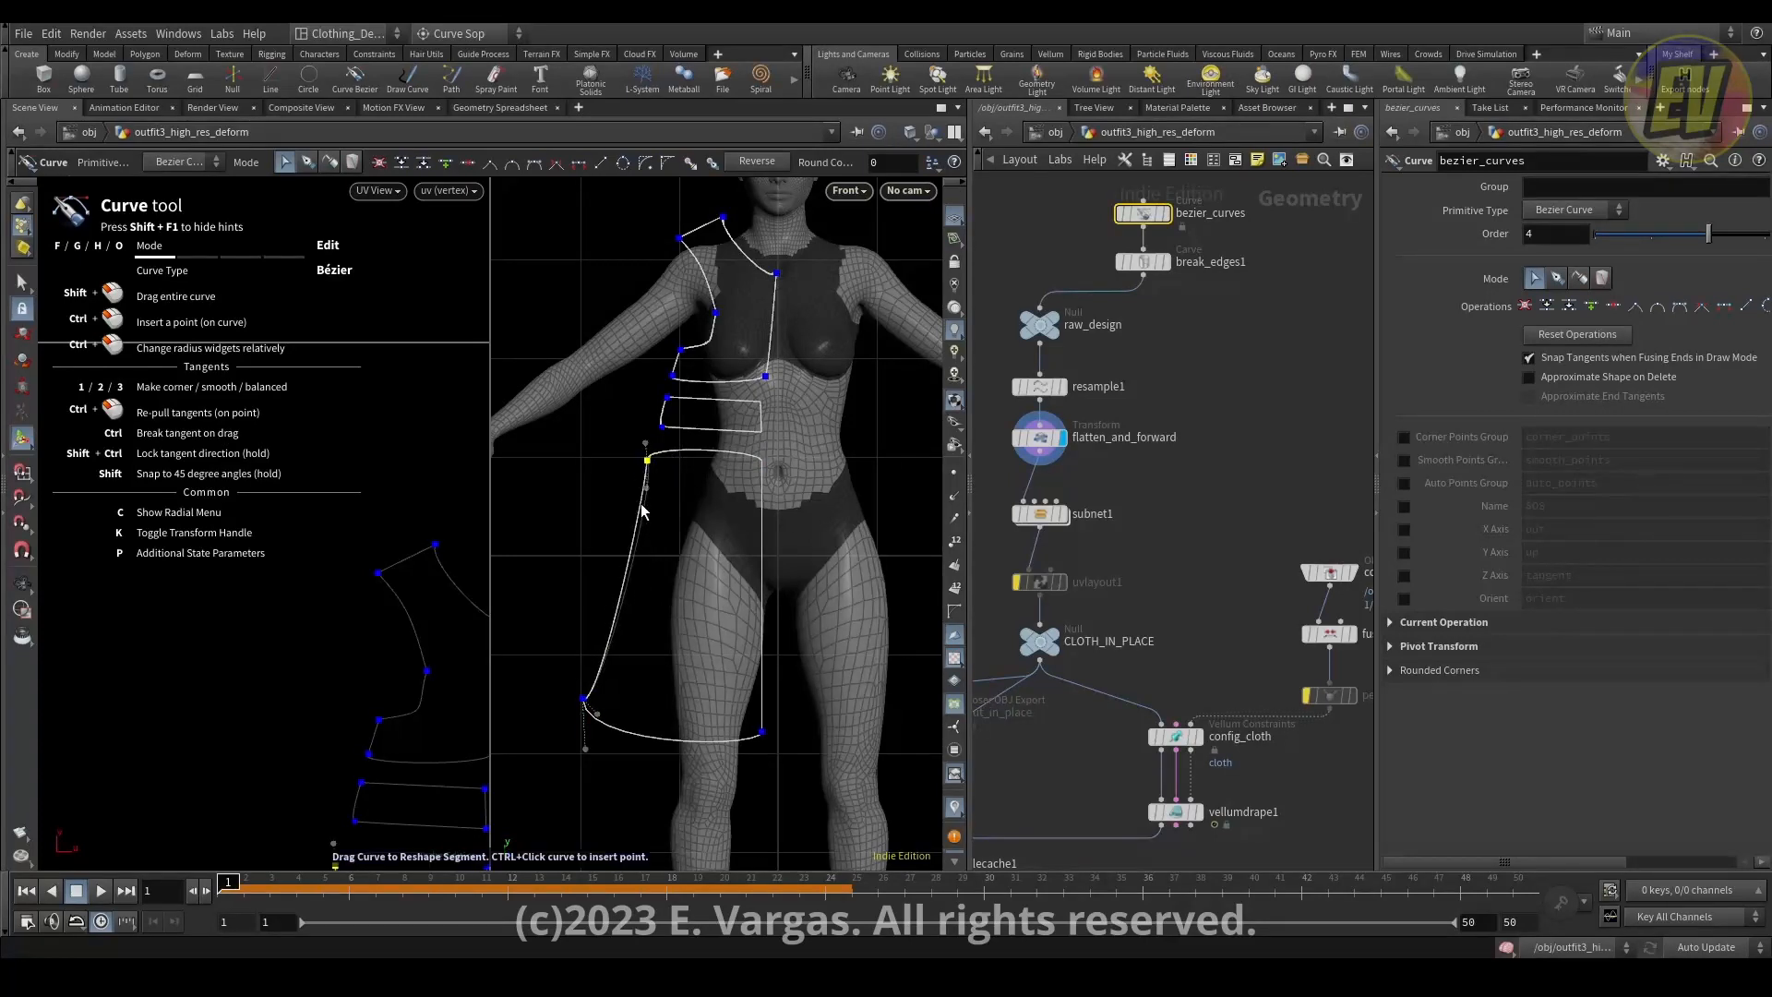
key(Escape)
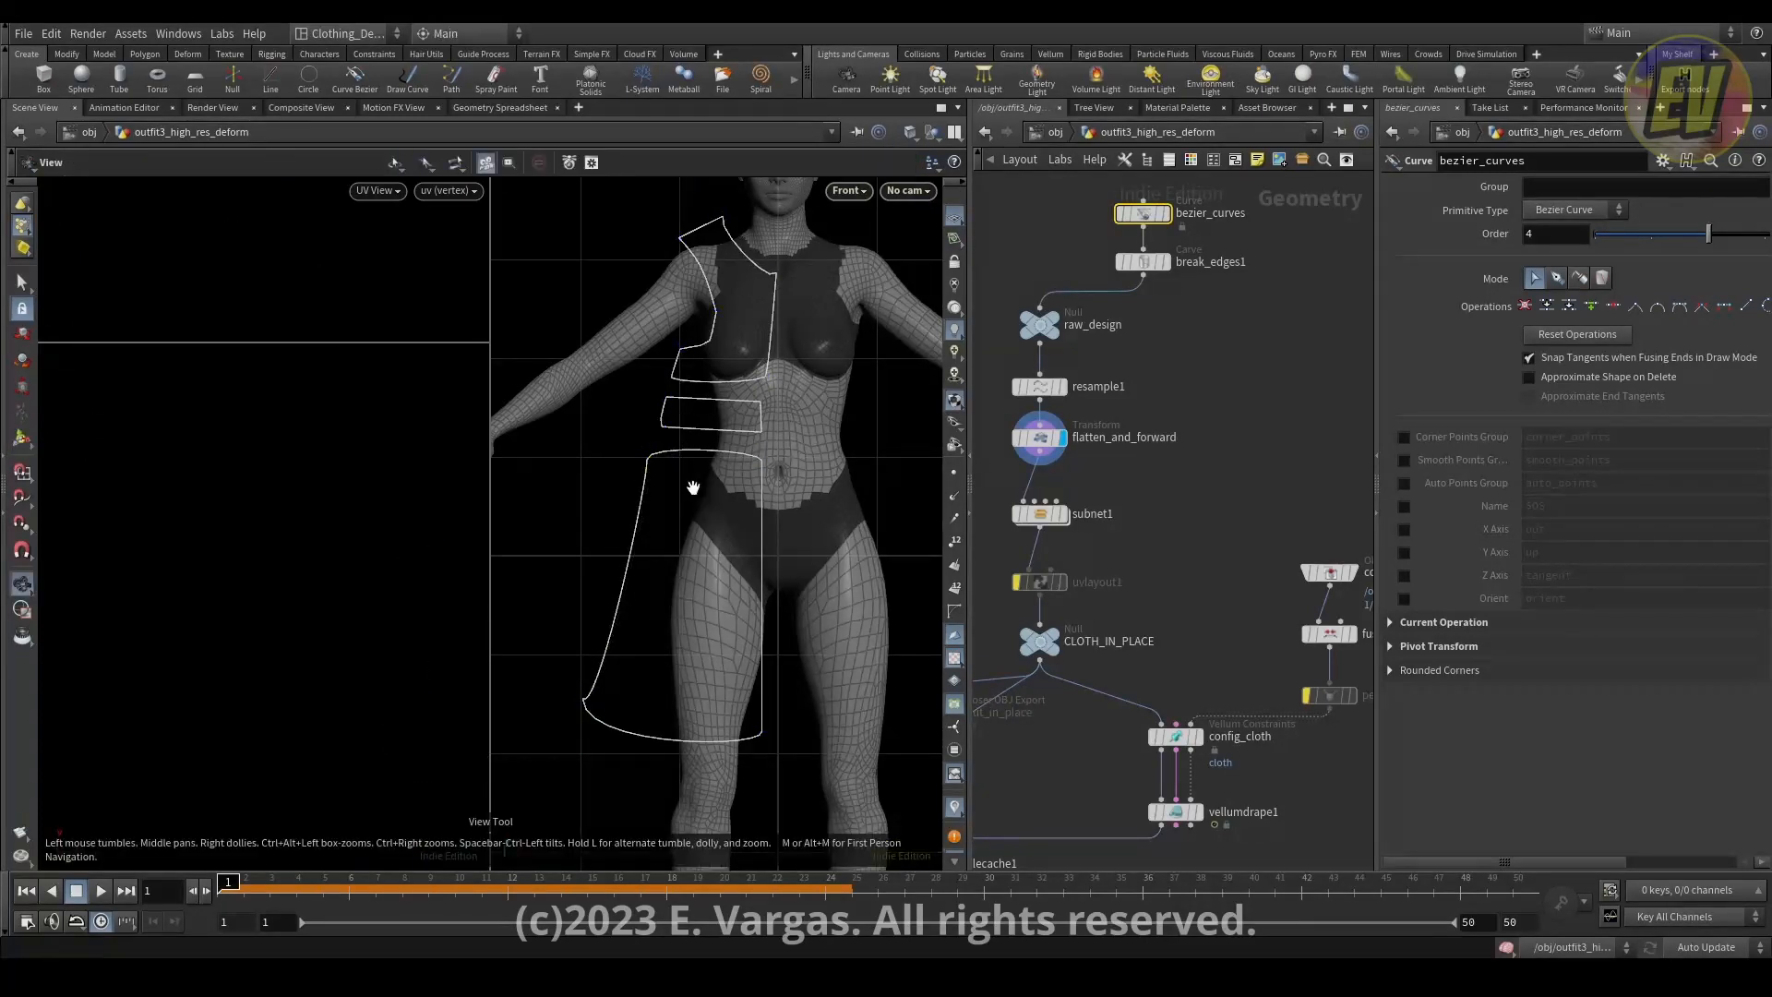
Display vellumdrape1 in perspective, play the drape to check the skirt's fit at the hips, and rewind to frame 1.
click(1198, 813)
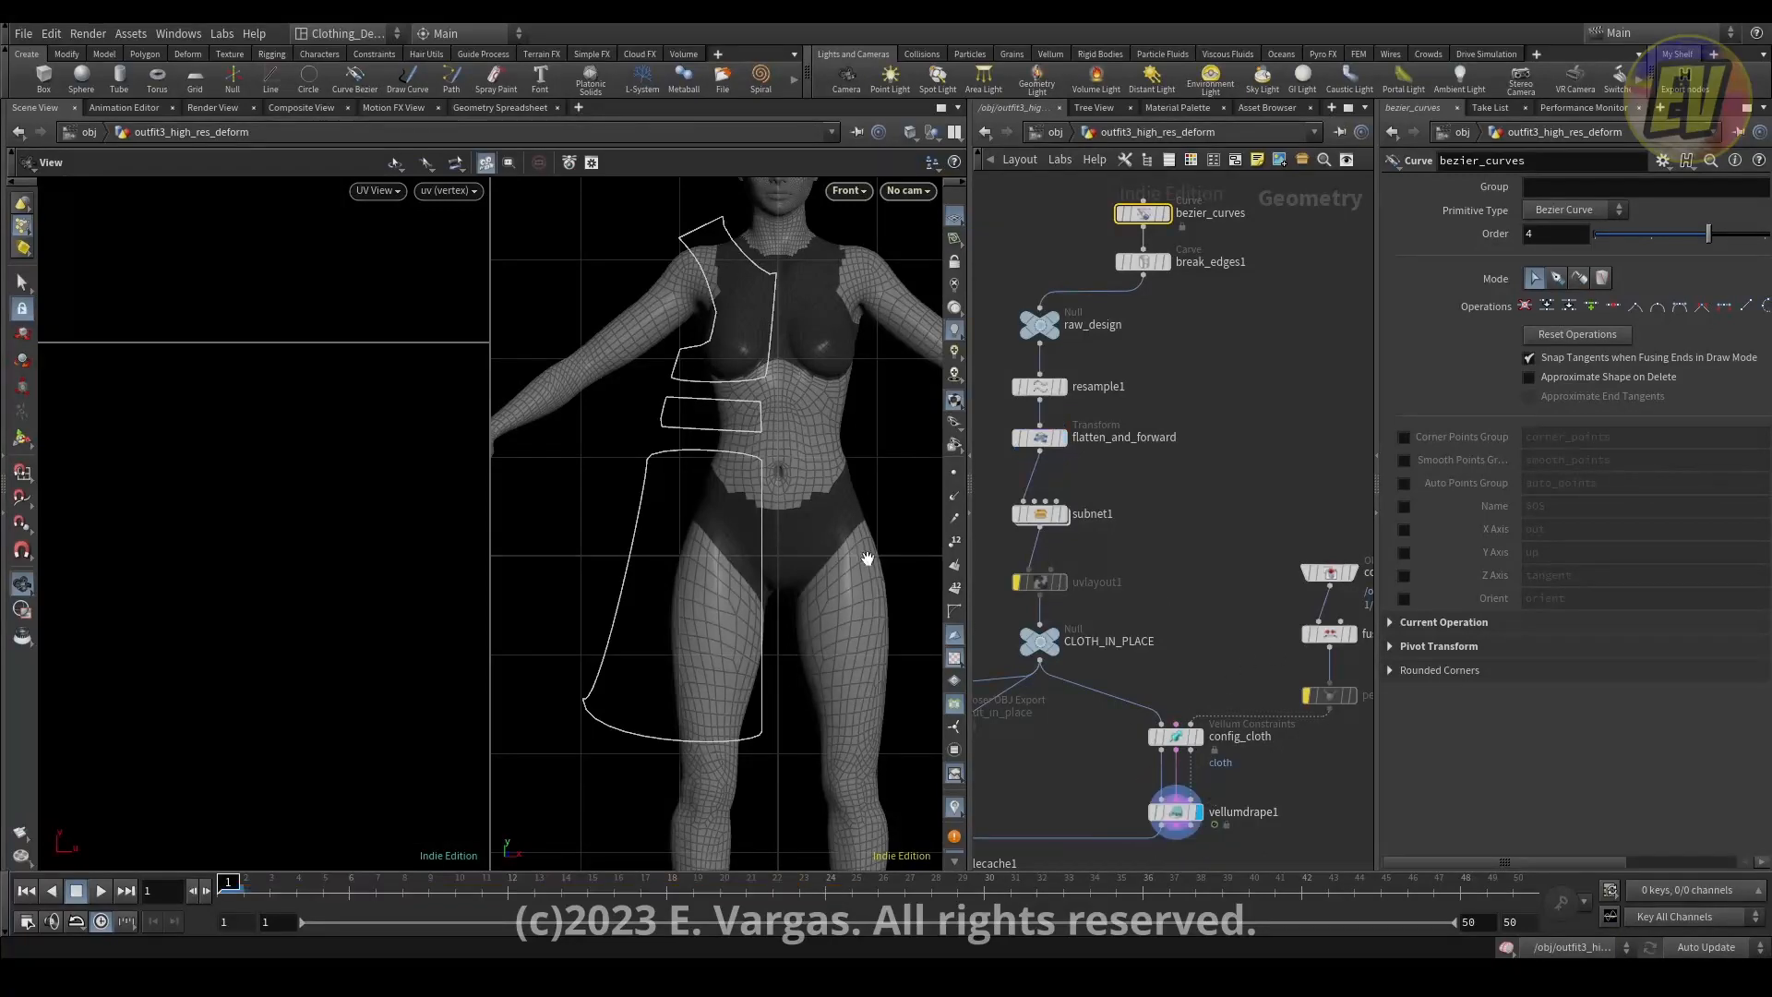
drag(806, 527, 768, 501)
key(Up)
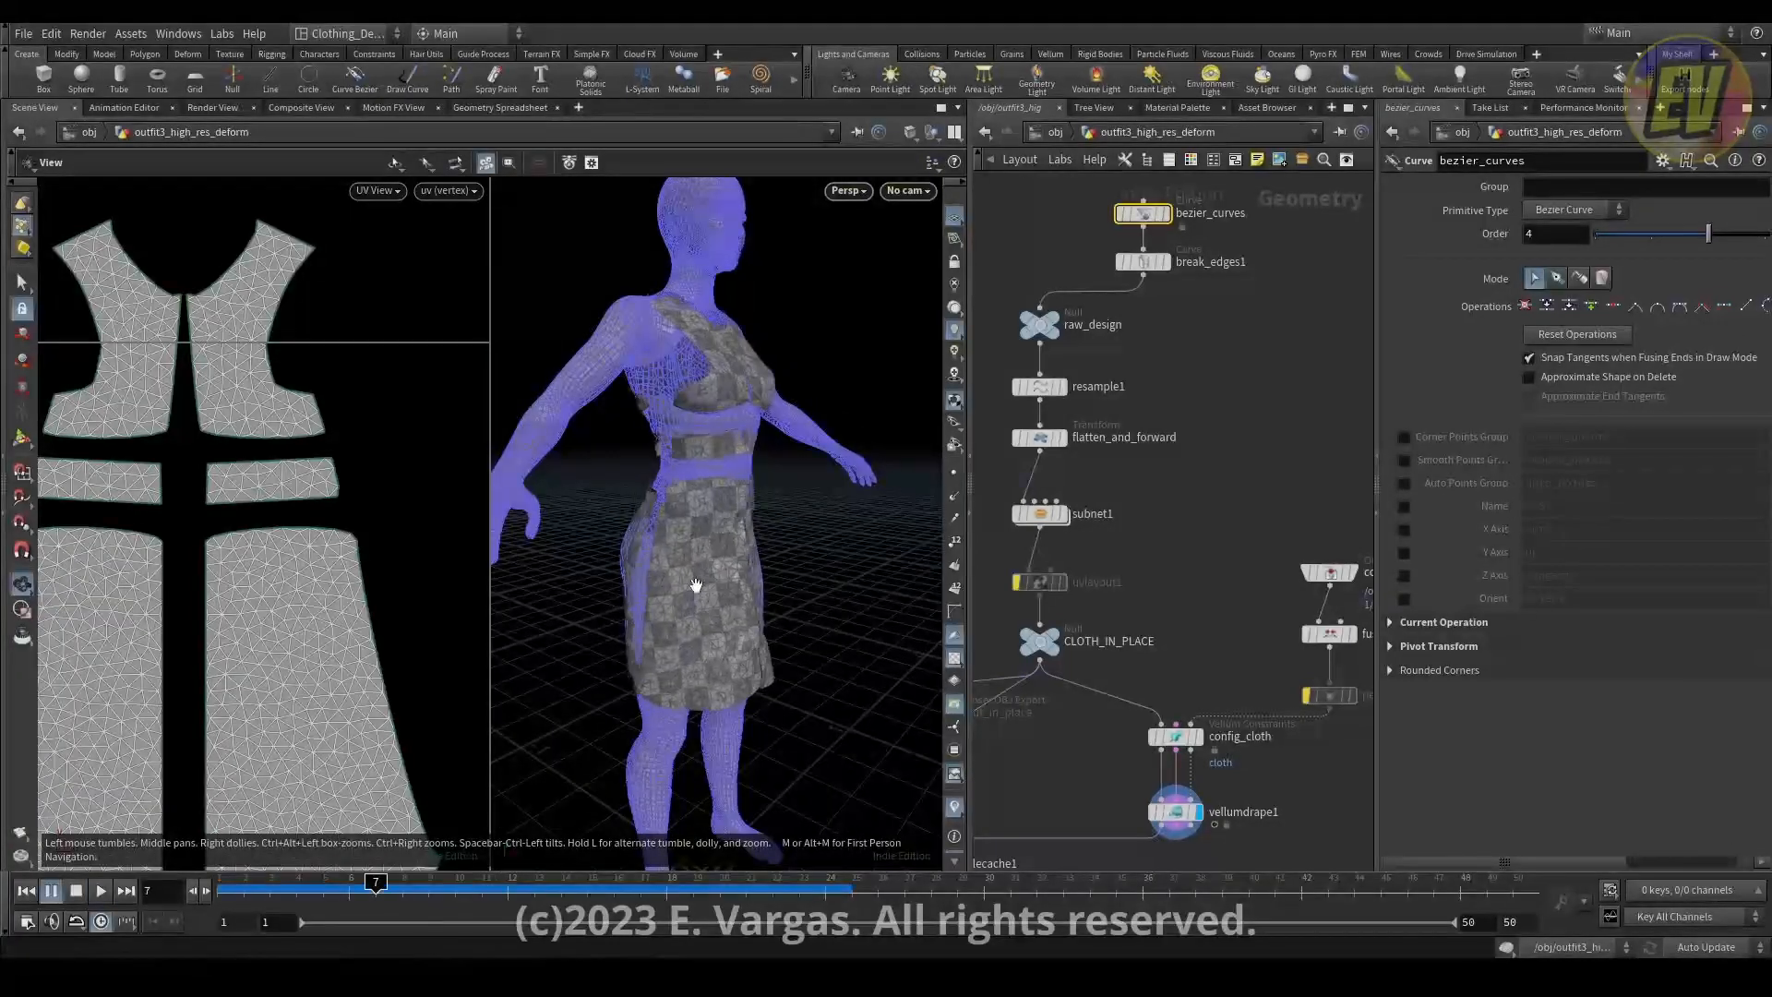
key(ctrl+Up)
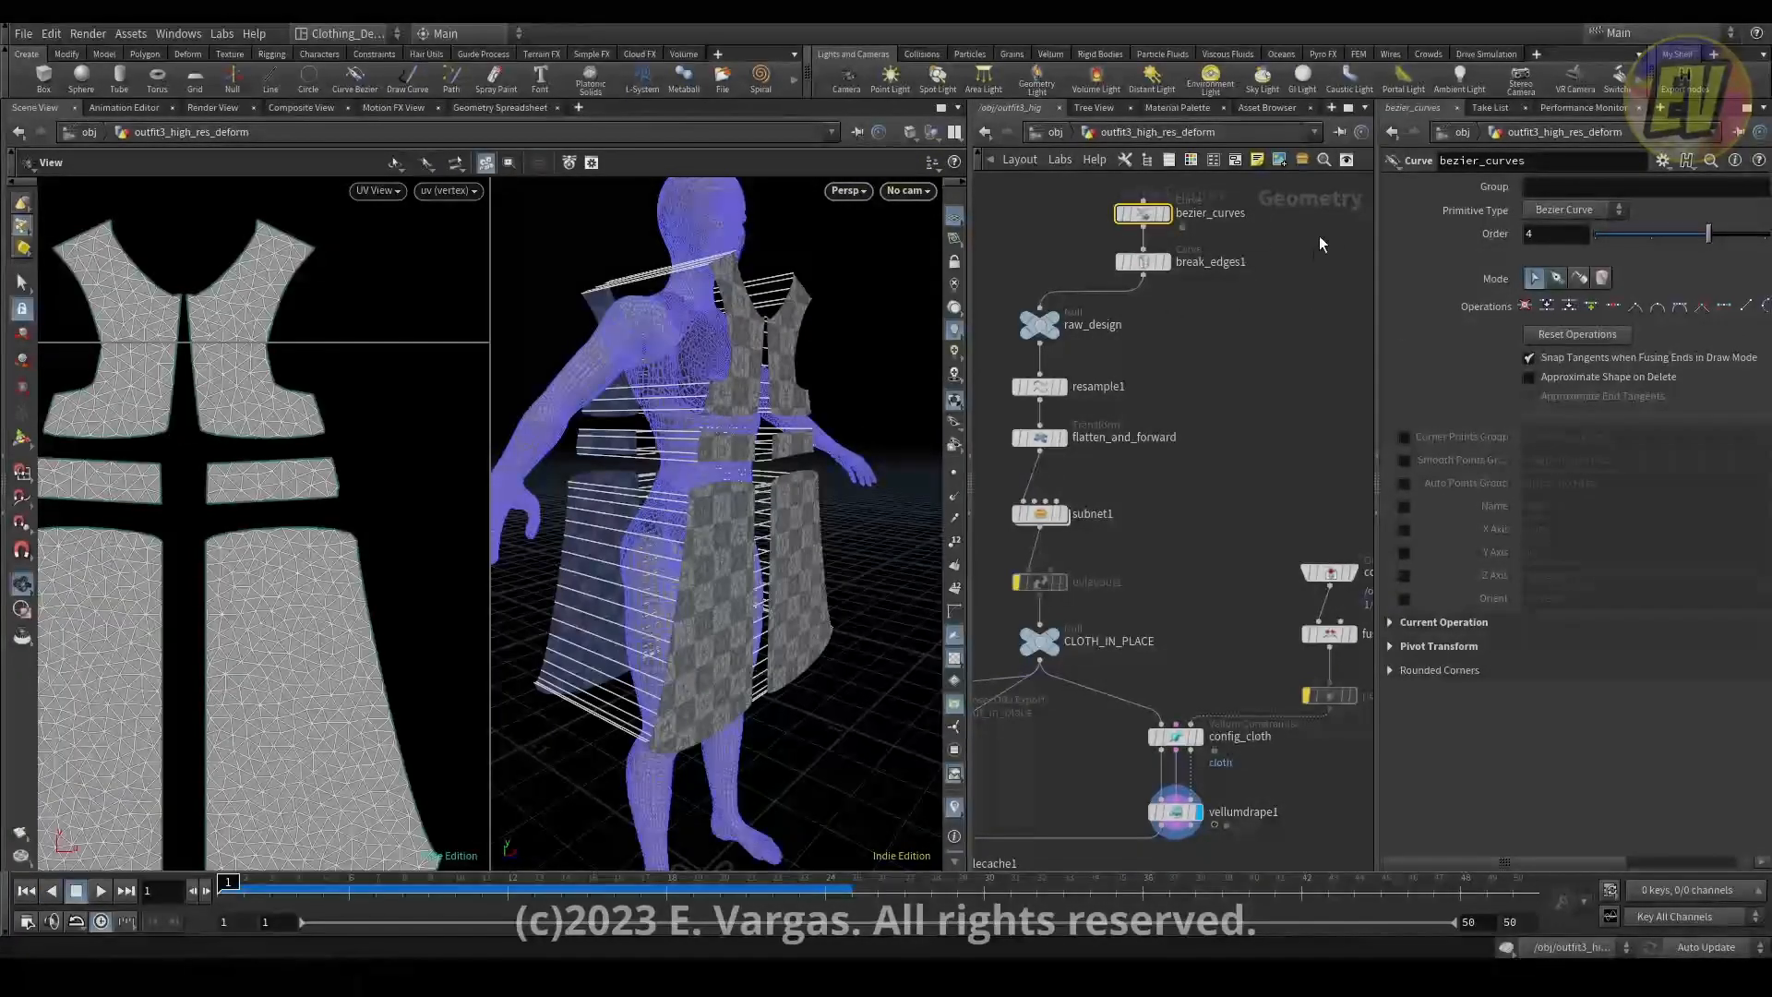
Move the skirt outline's upper side and outer hem anchor points farther outward in the flattened front view, and finish curve editing.
click(1063, 438)
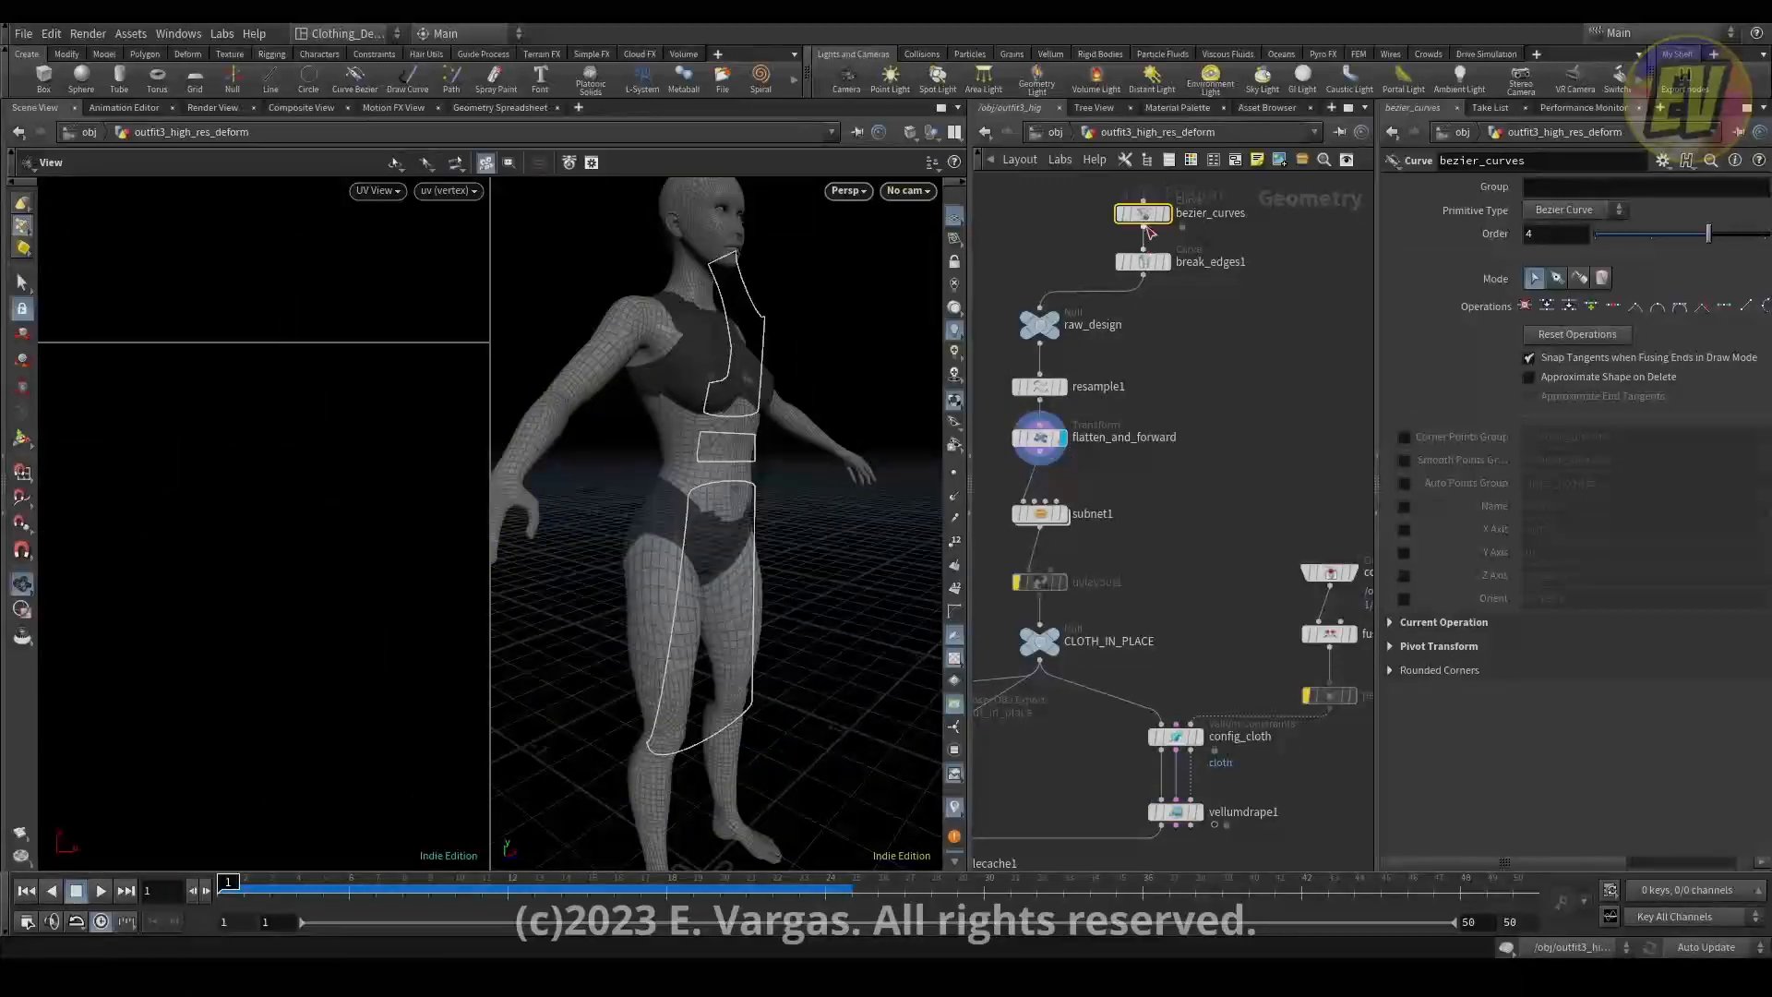
key(Return)
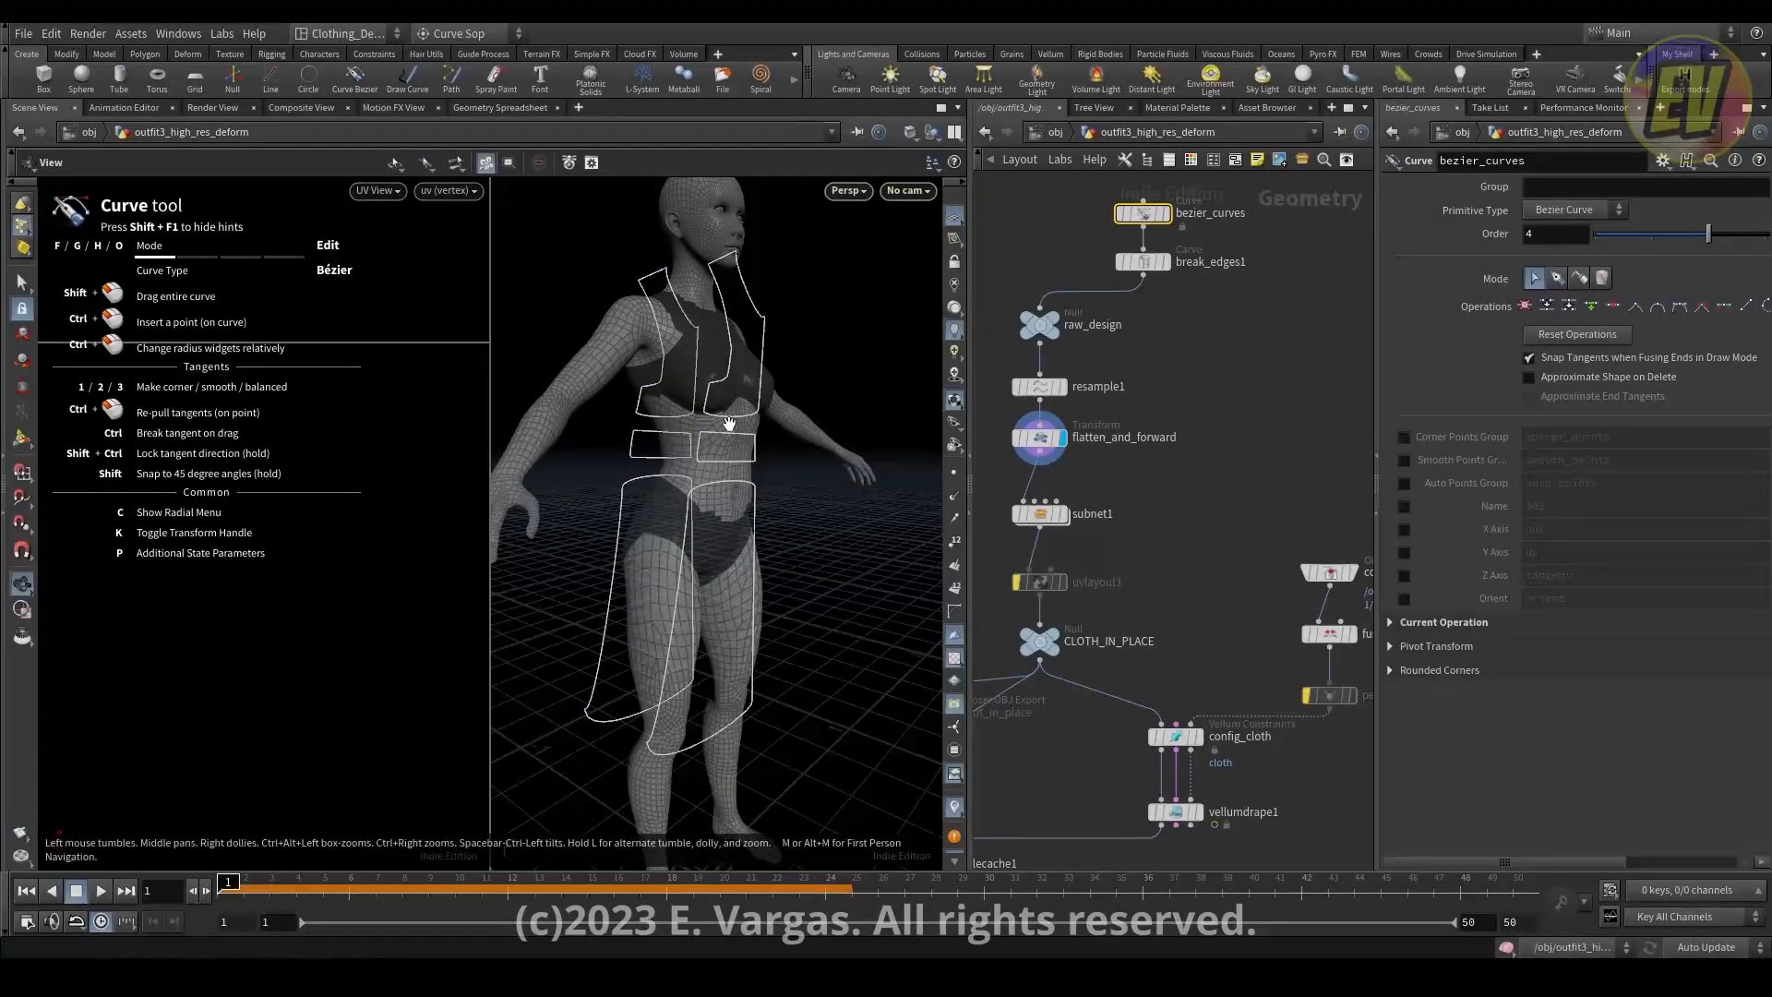
key(space+3)
drag(646, 459, 626, 463)
drag(584, 699, 562, 709)
key(Escape)
Display vellumdrape1 in perspective, play the drape to check the widened skirt's fit from several angles, and examine the UV layout.
key(space+1)
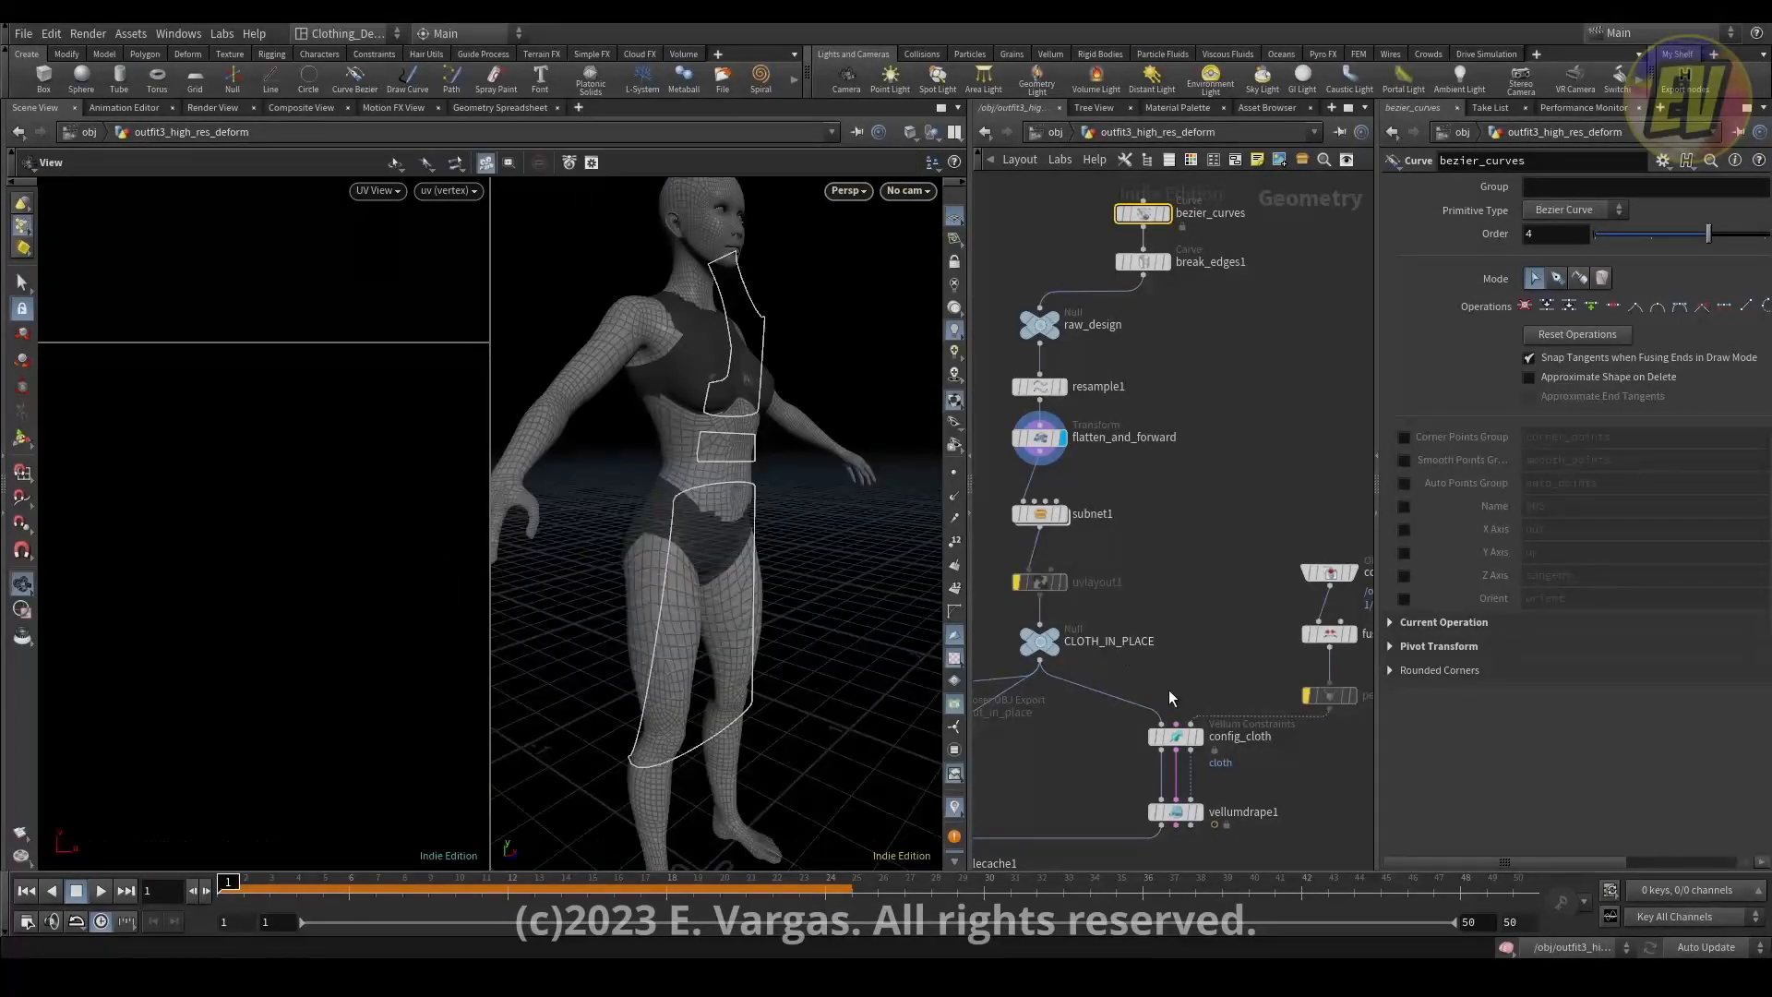
click(1197, 812)
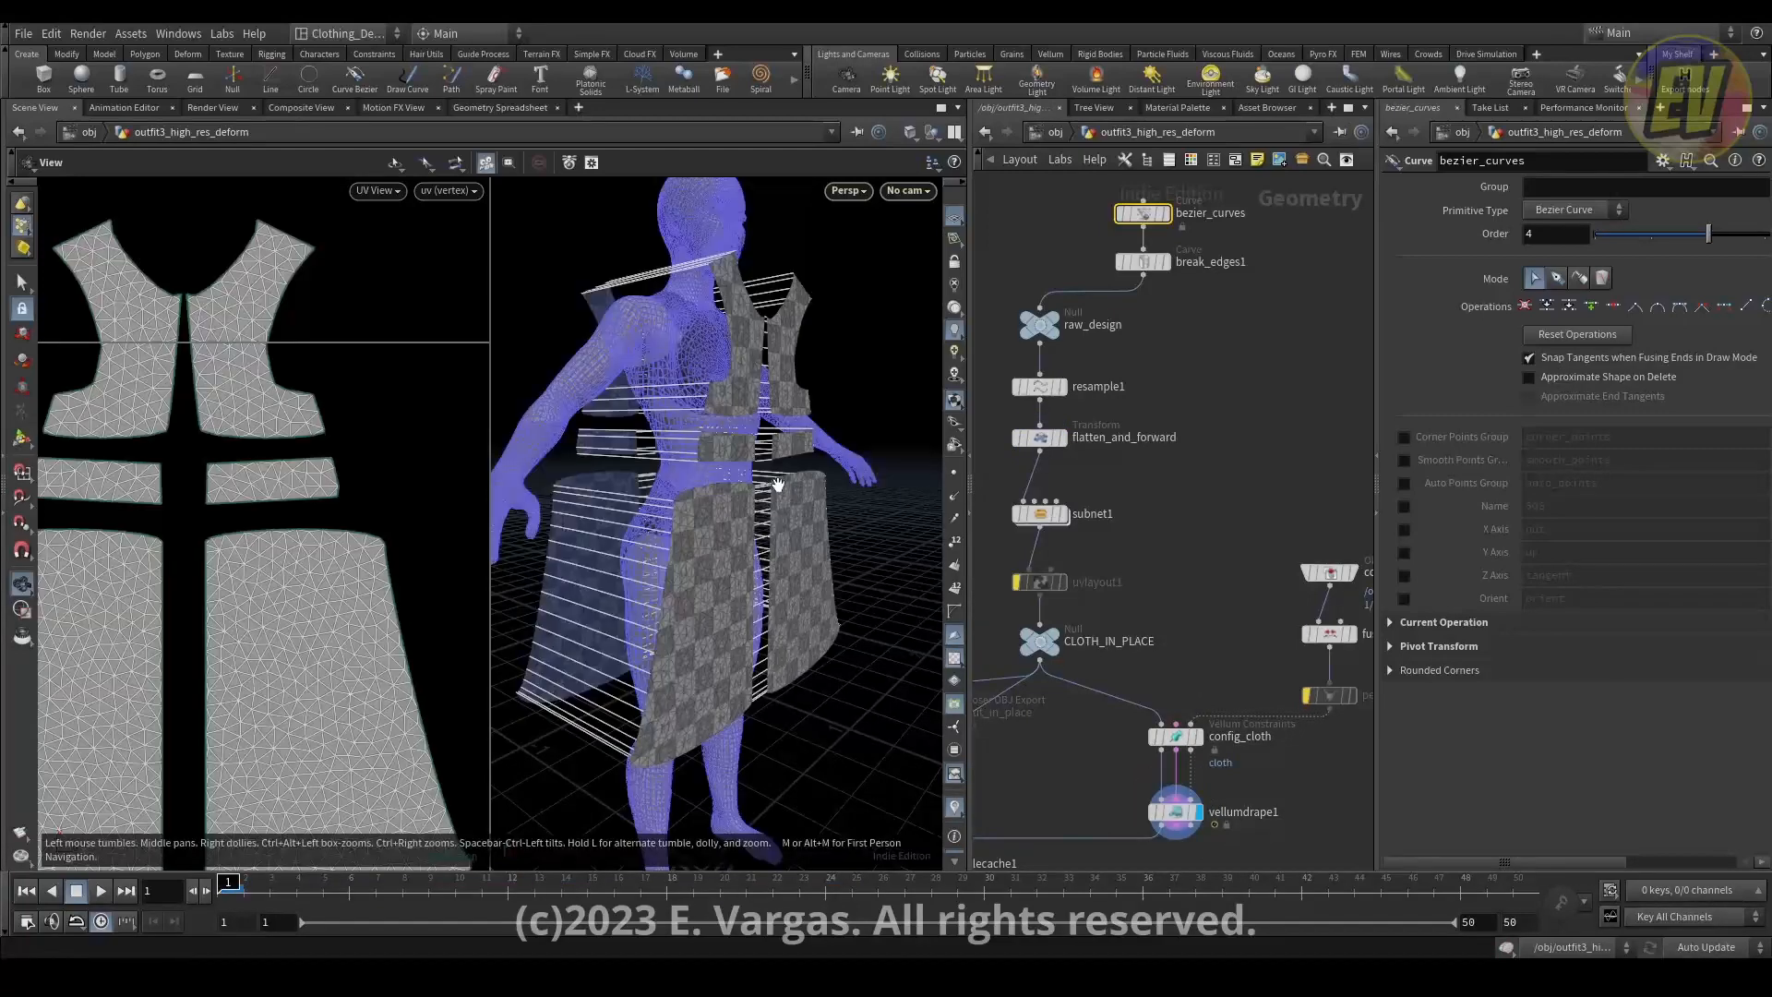
key(Up)
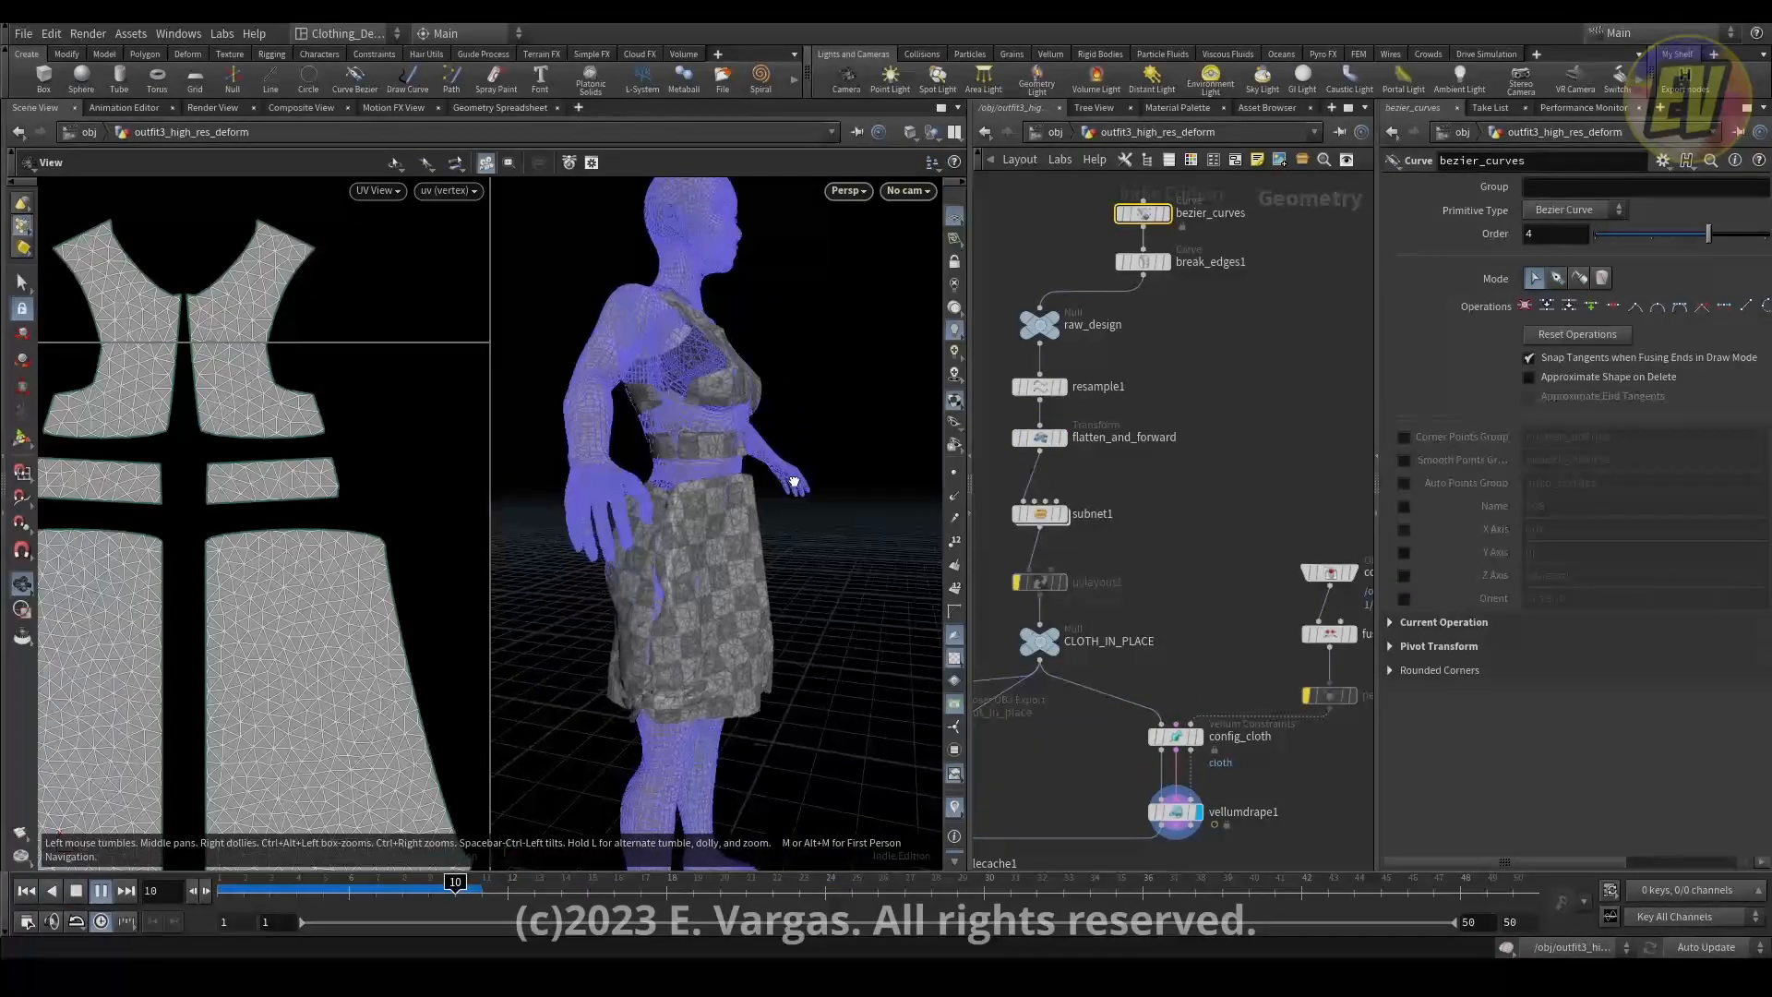
mouse_move(758, 480)
mouse_down()
mouse_move(695, 481)
mouse_move(791, 490)
mouse_up()
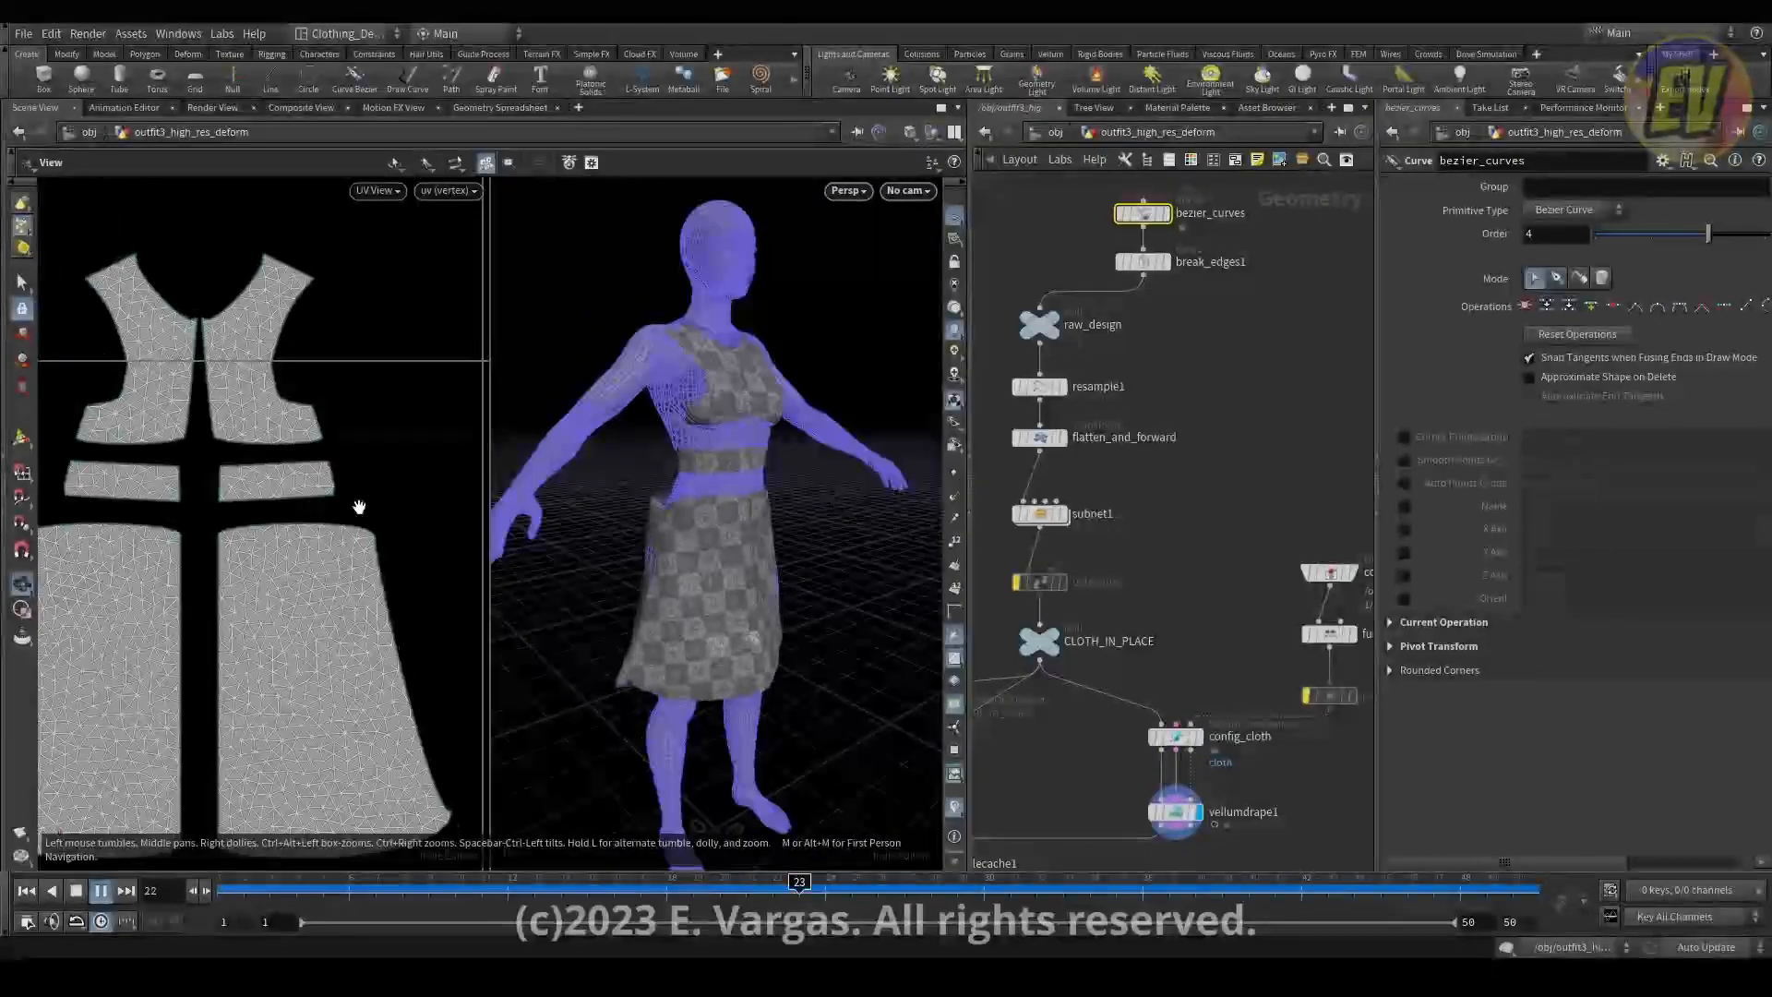
scroll(151, 502, down, 3)
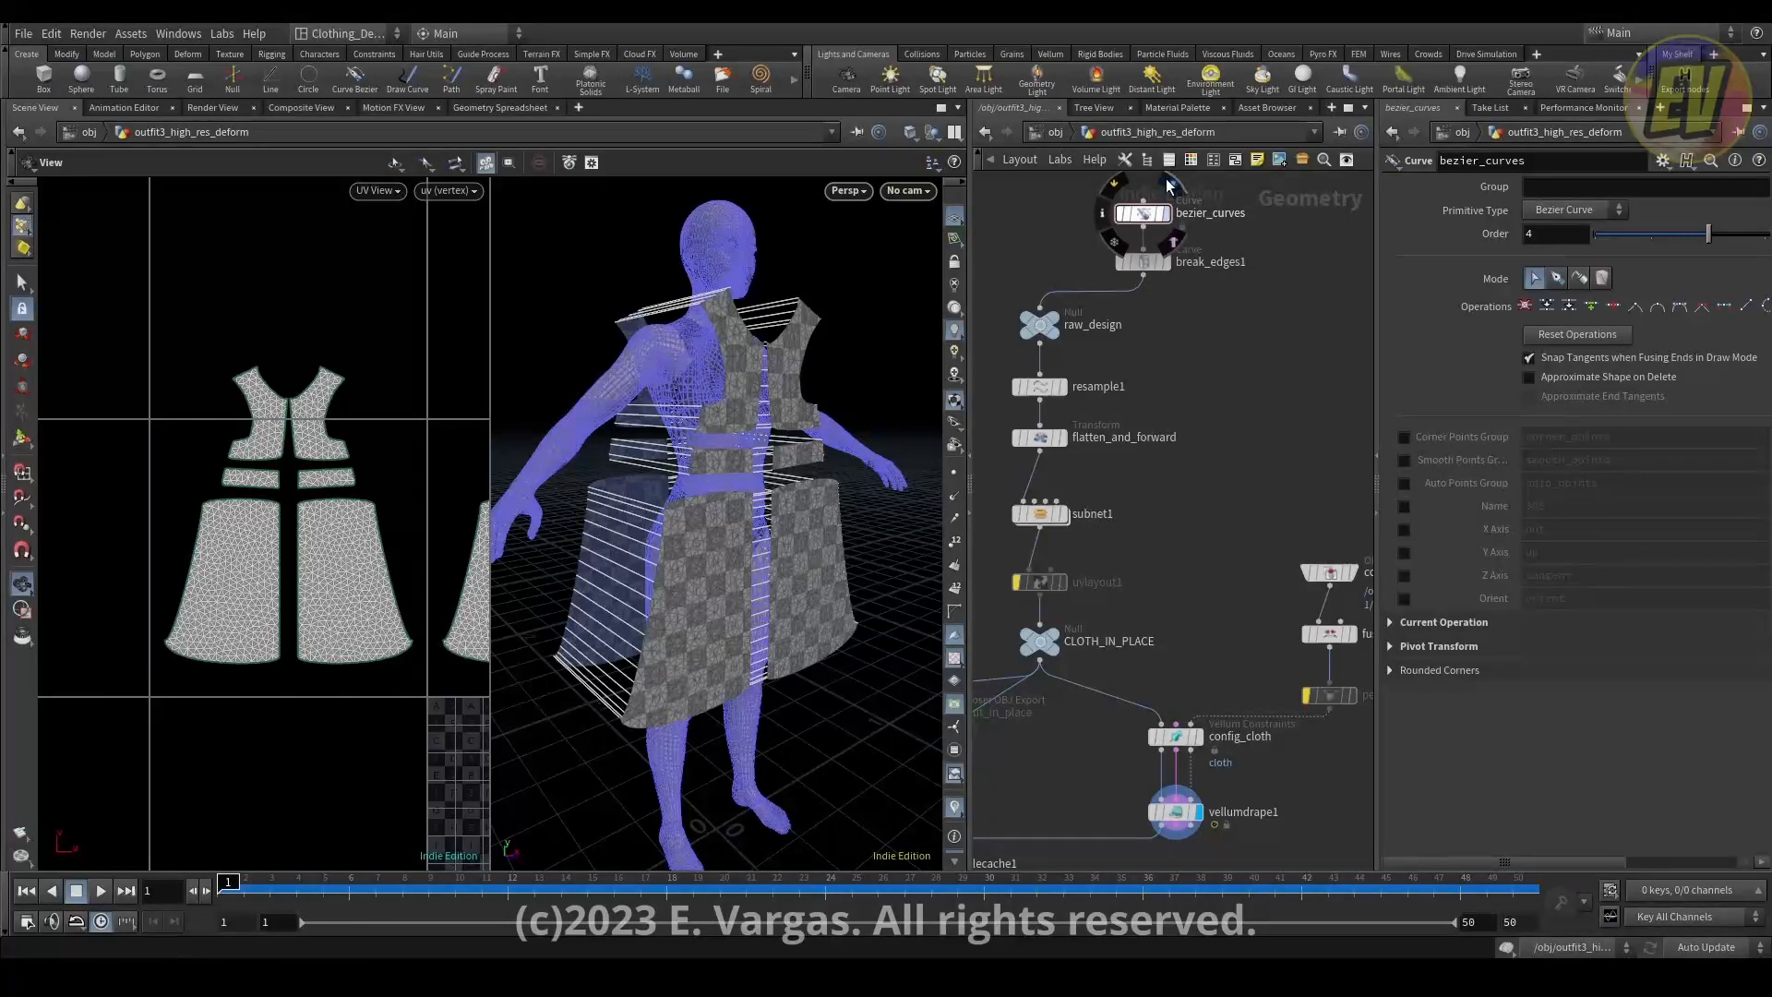
Display bezier_curves, clear its existing pattern outlines with Reset Operations, and switch to a front view of the body.
click(1166, 213)
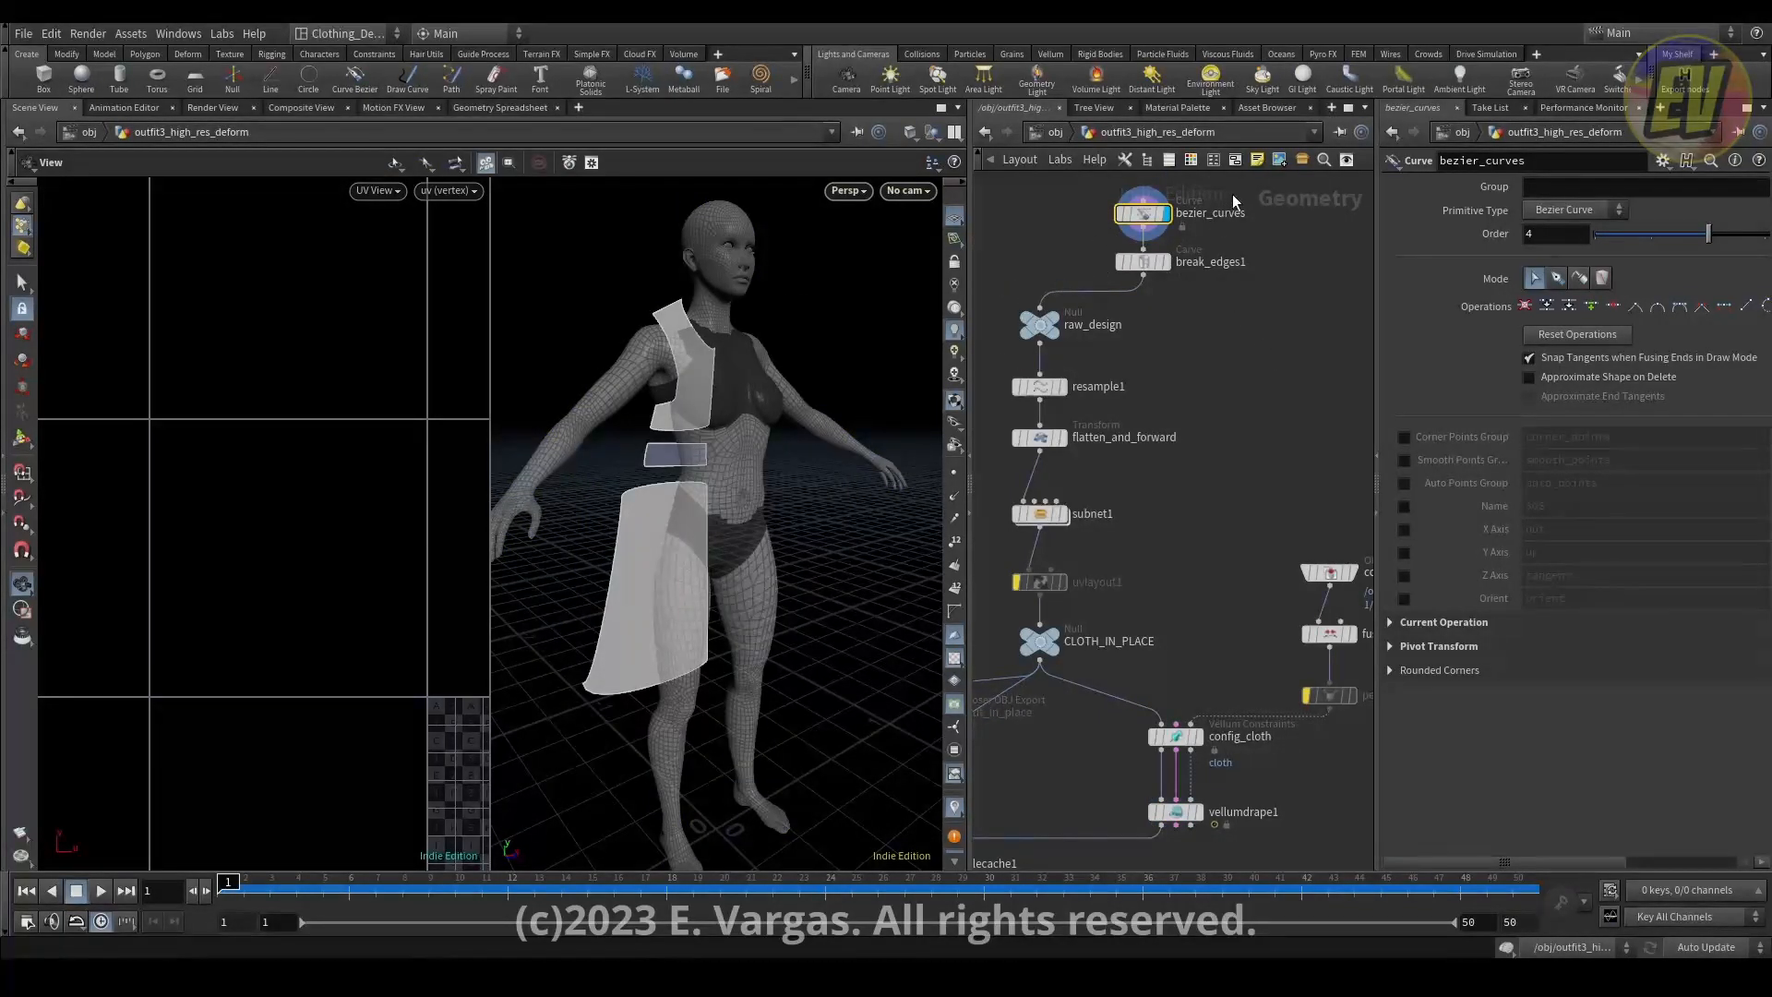
drag(1233, 194, 1153, 229)
click(1597, 335)
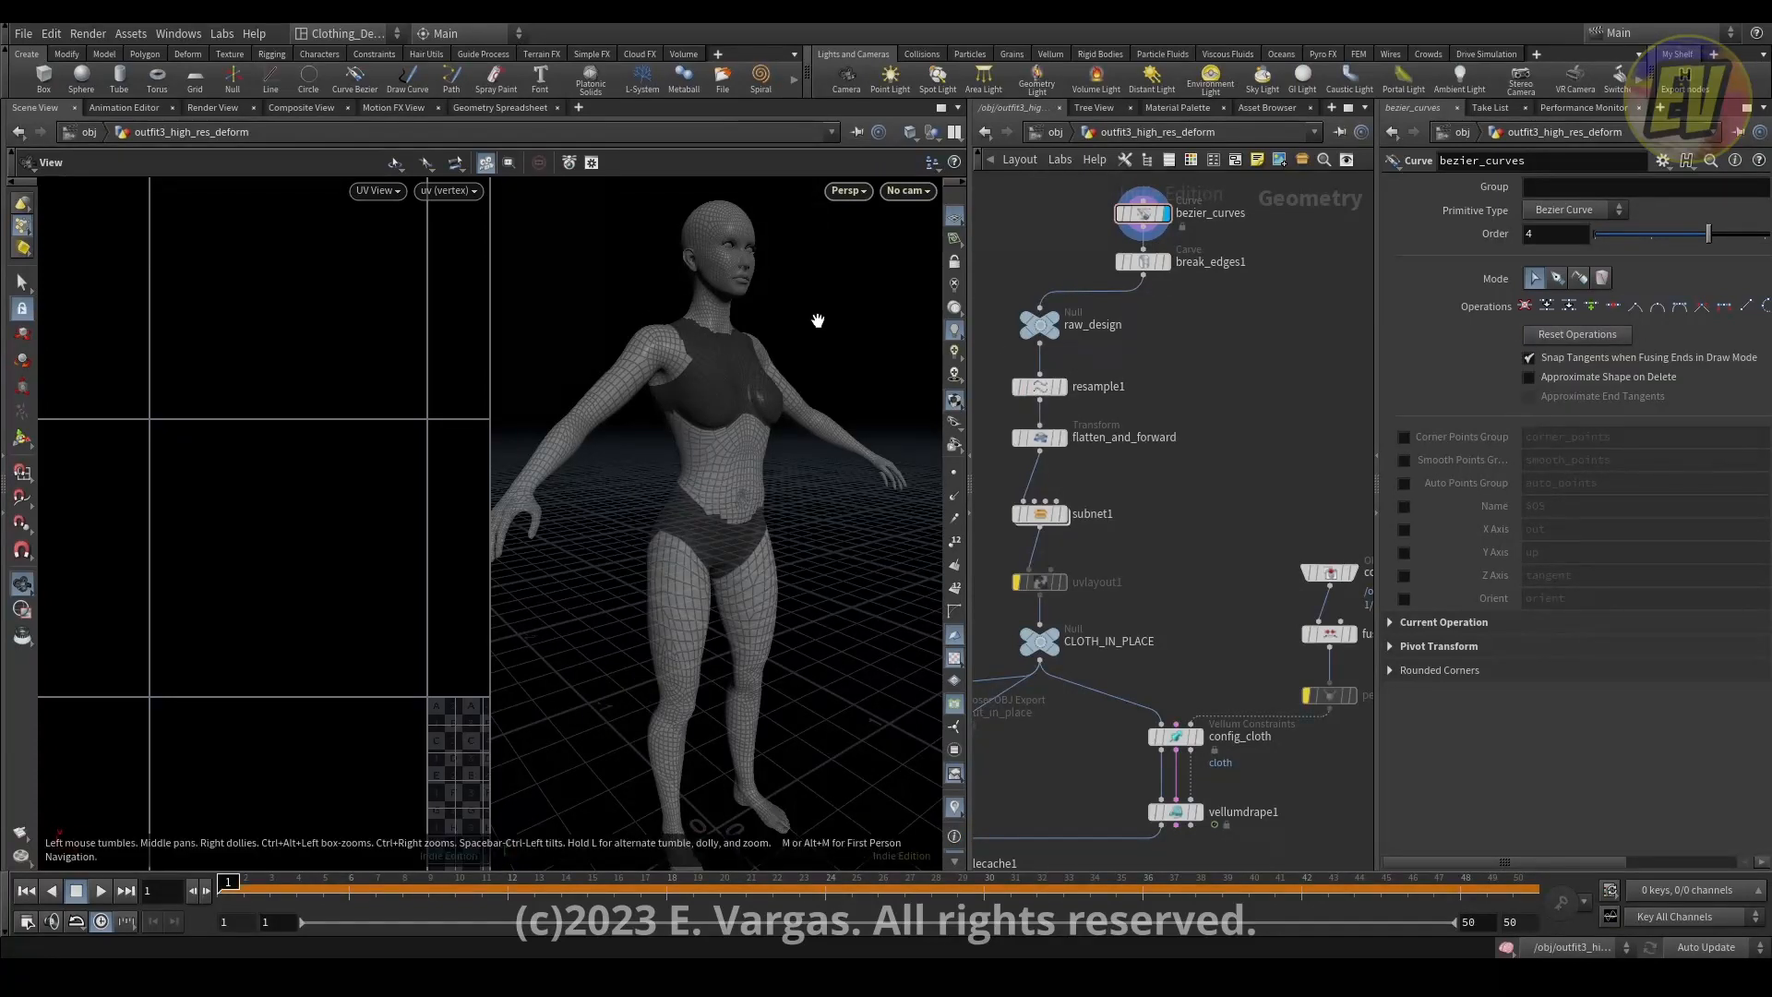
key(space+3)
middle_drag(820, 361, 767, 447)
scroll(767, 447, down, 1)
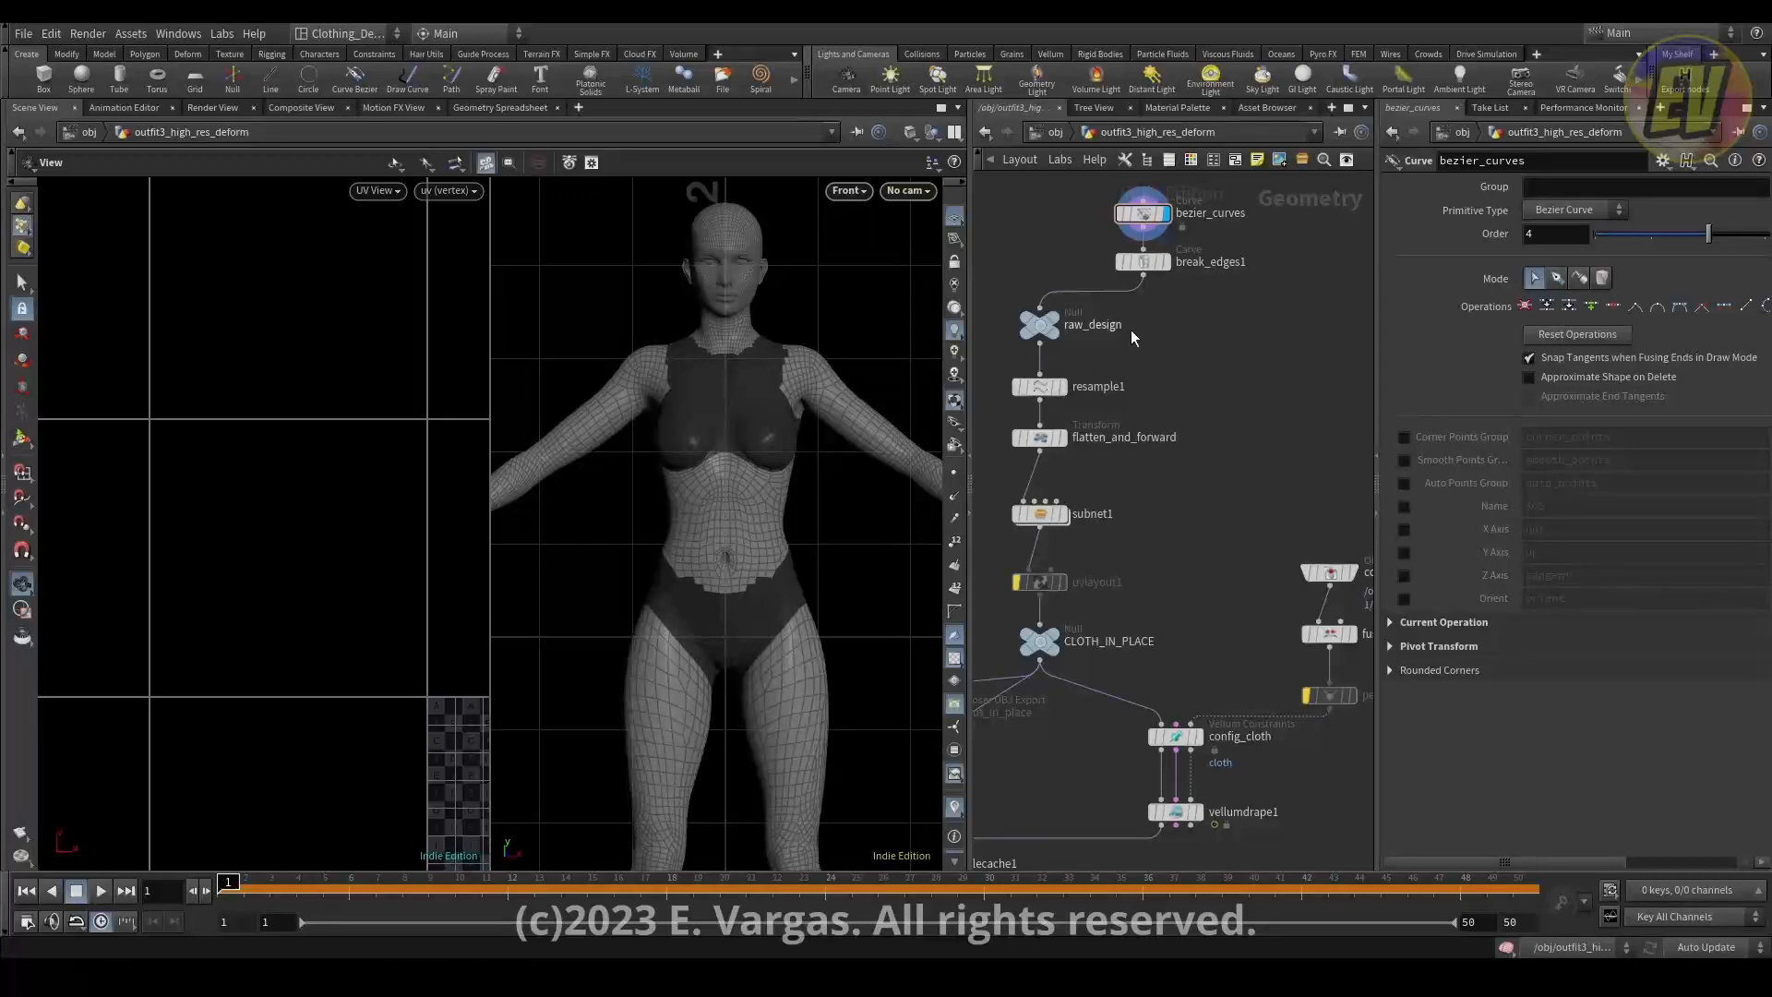
Draw a closed, straight-sided Bézier half-bodice outline on bezier_curves, running from the hip up the body's centre, over the shoulder and down the side.
click(1128, 222)
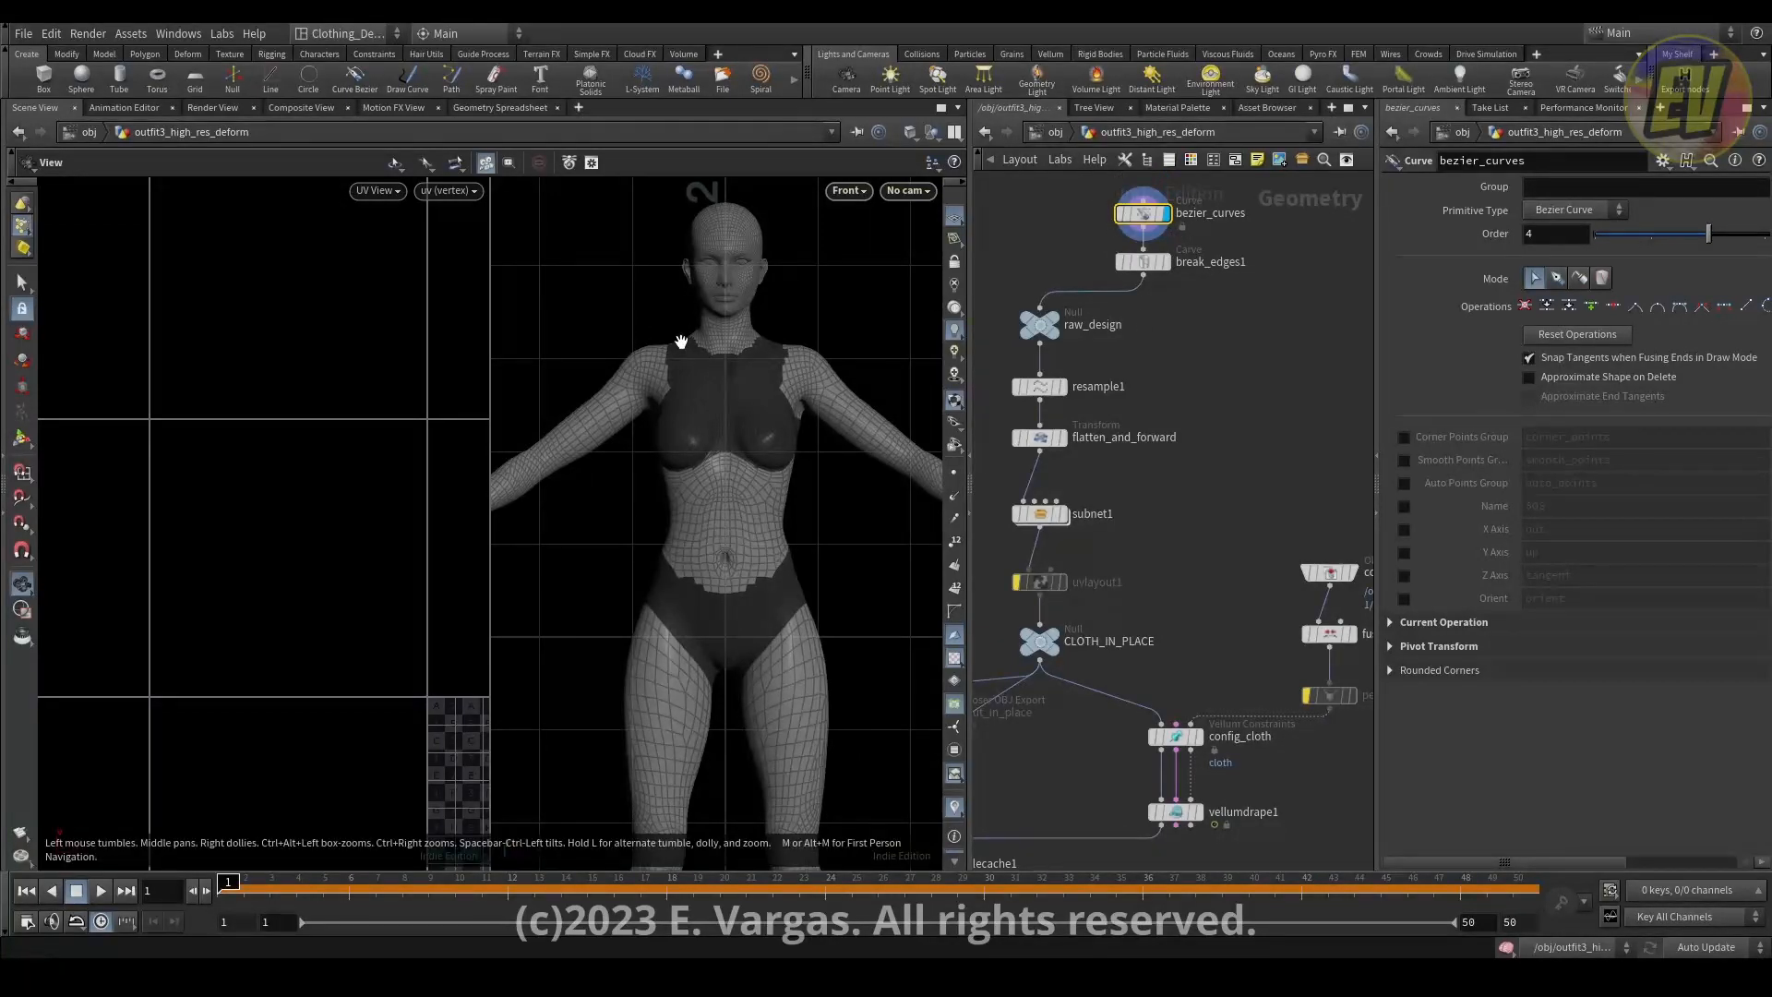
key(Return)
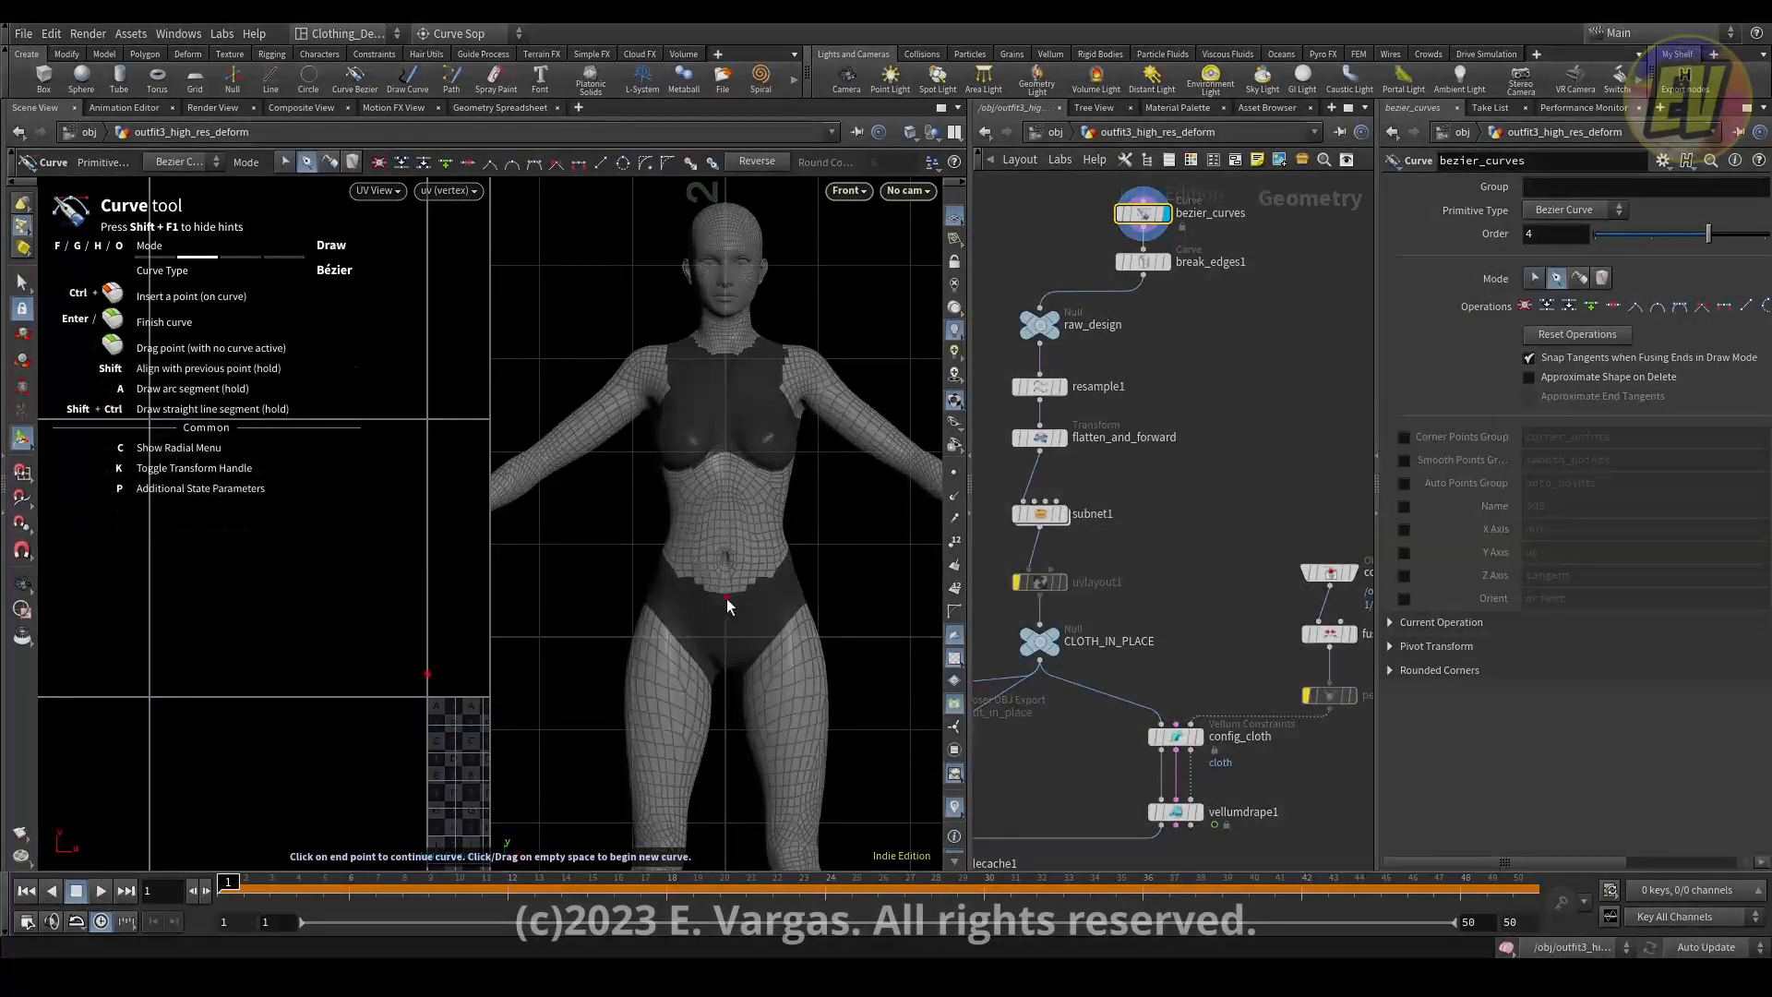
click(713, 609)
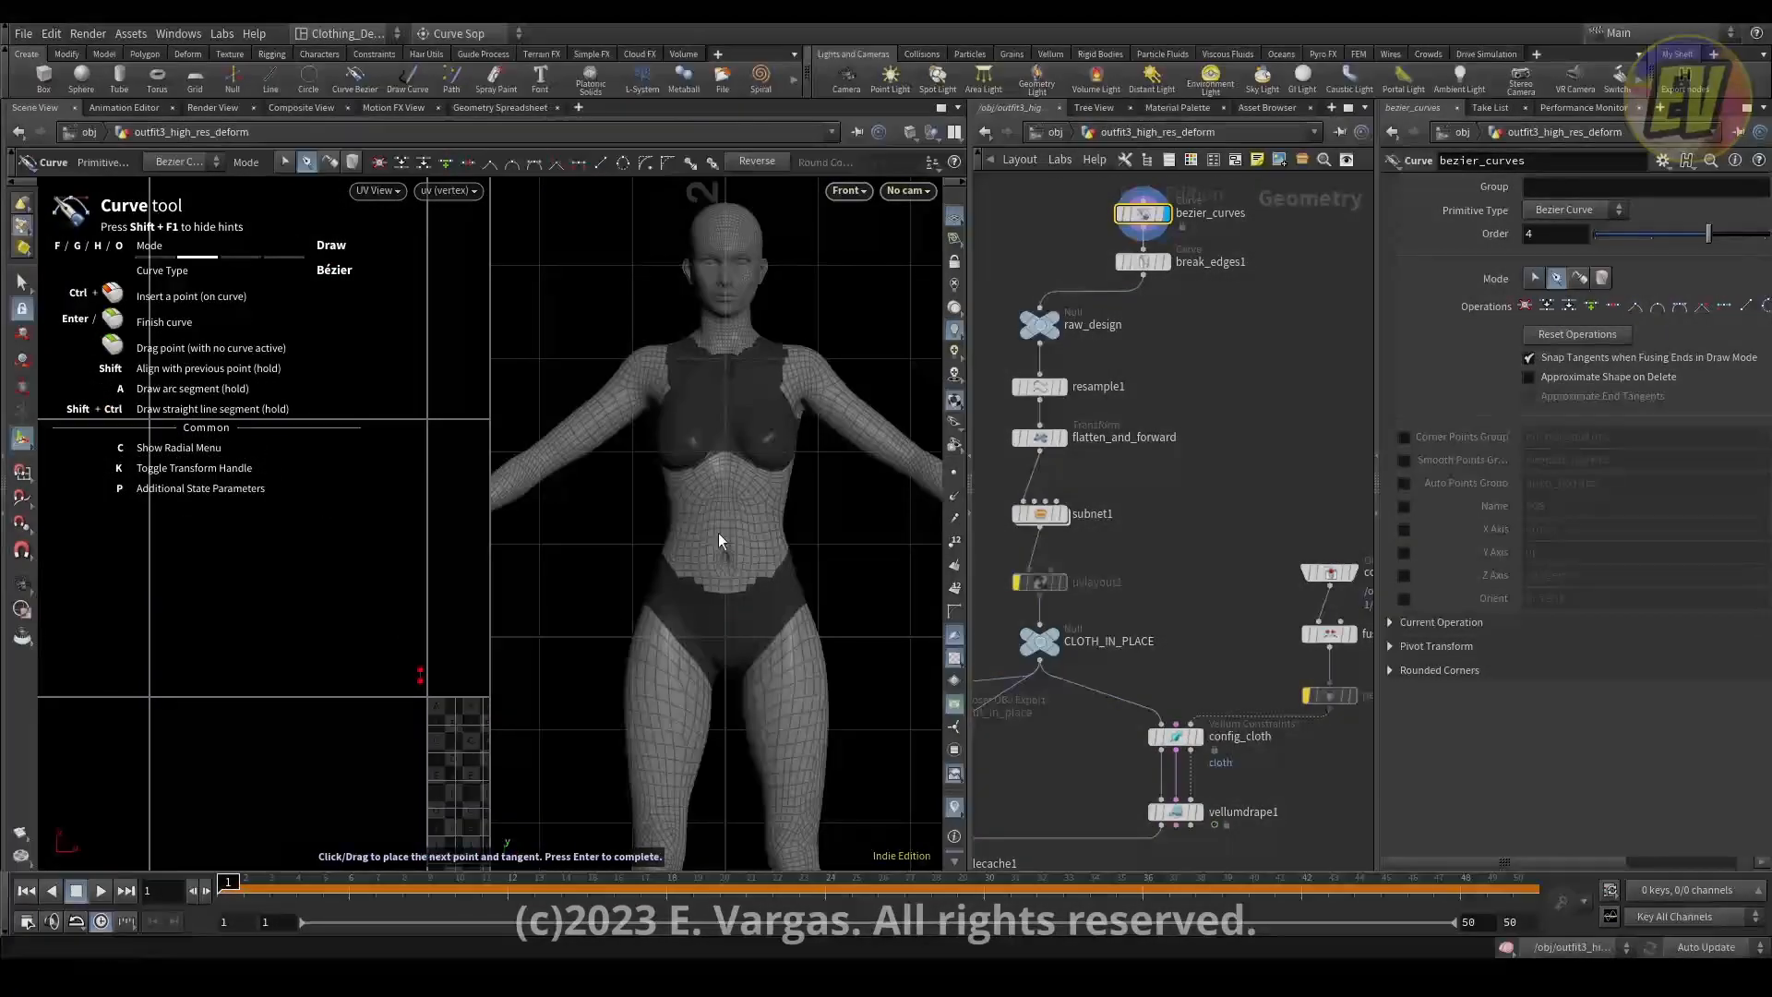
drag(715, 349, 612, 454)
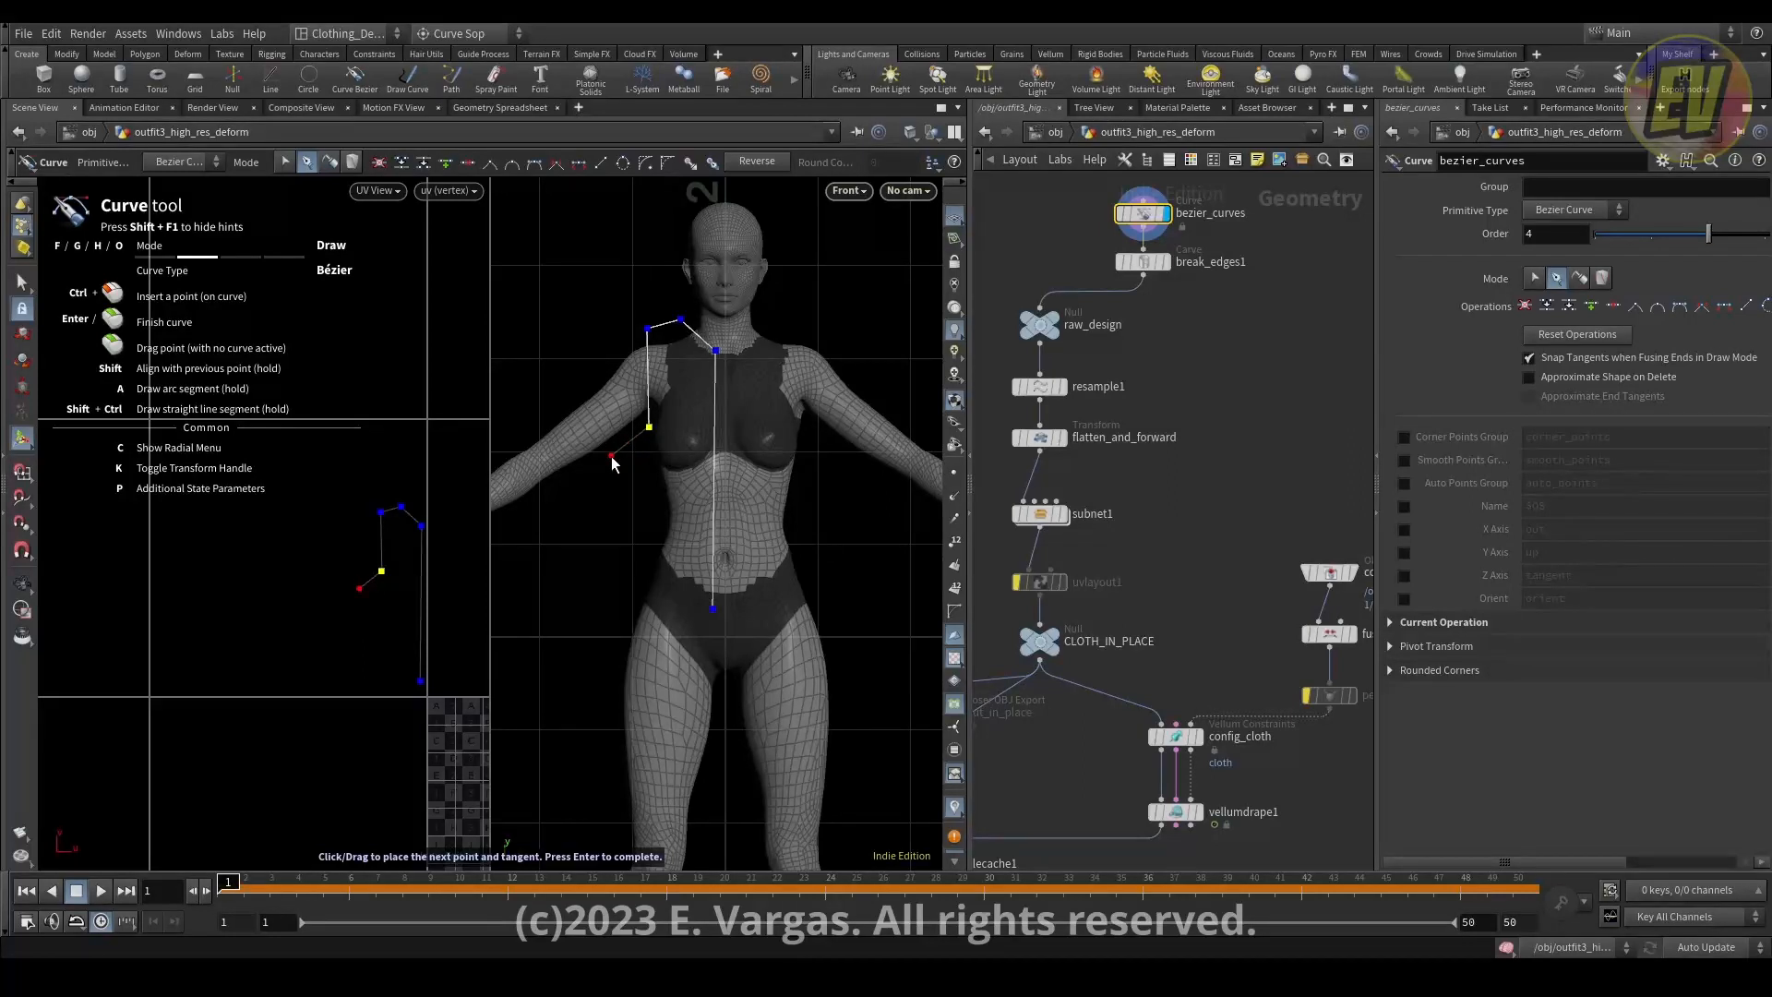
drag(609, 614, 710, 626)
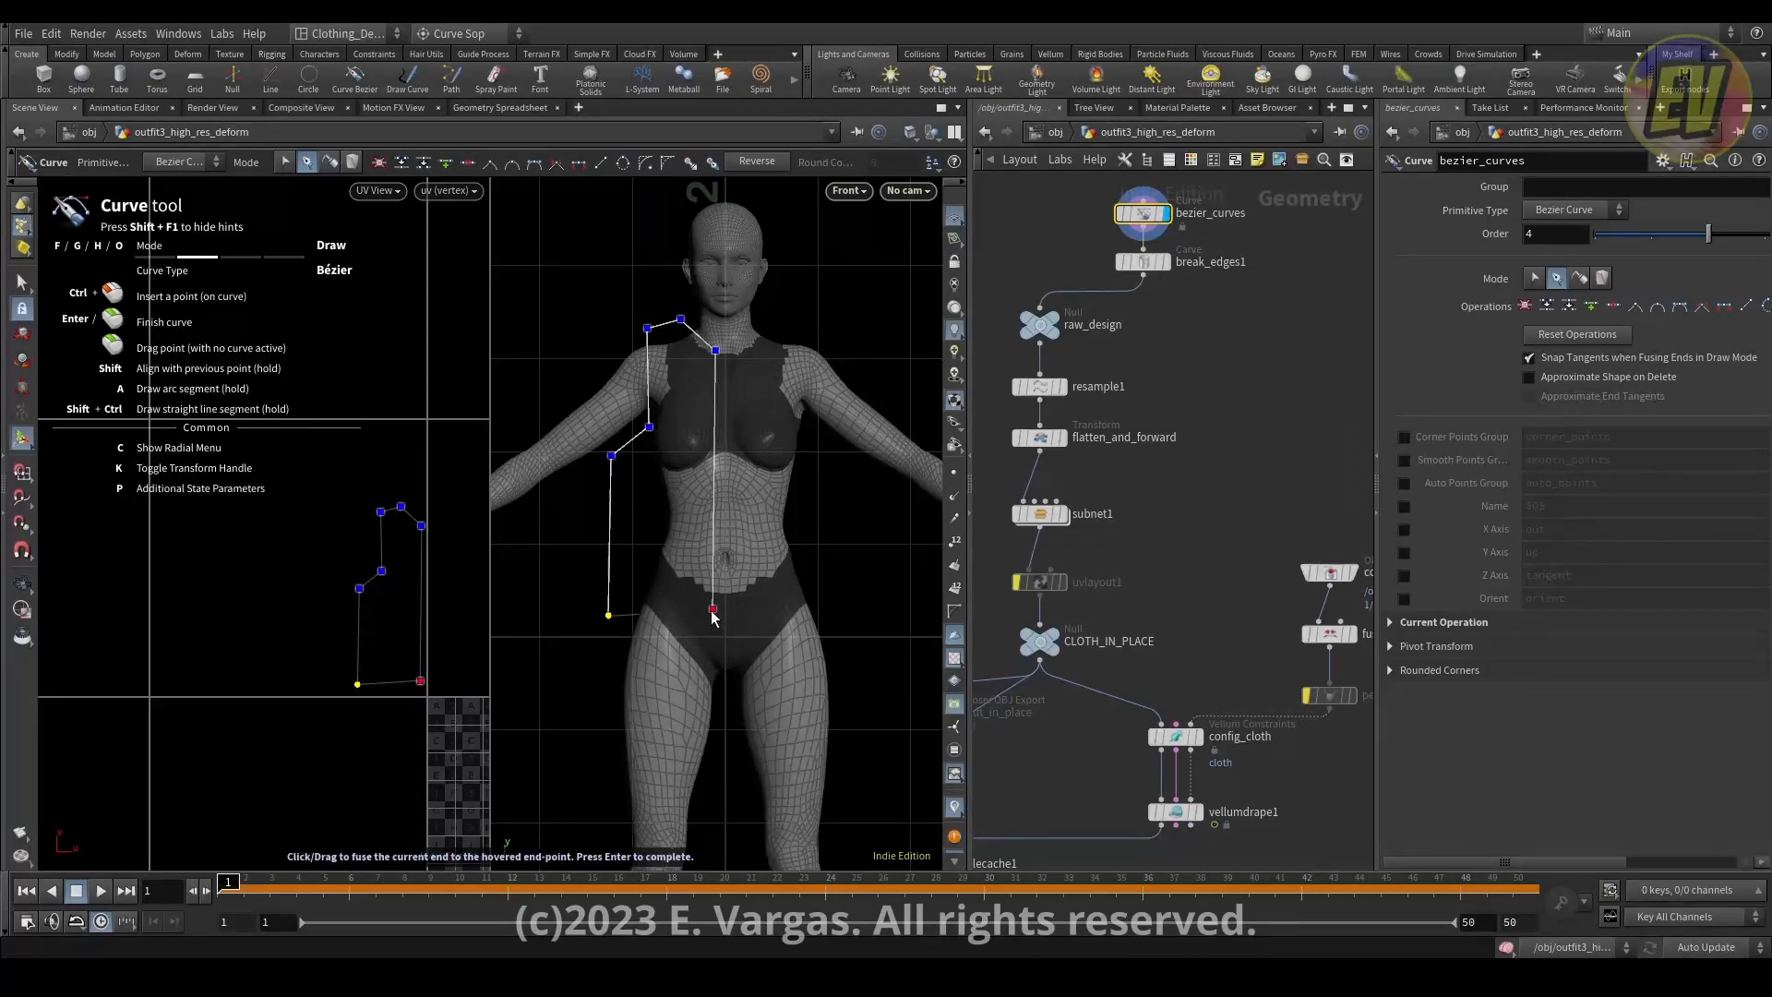
click(713, 609)
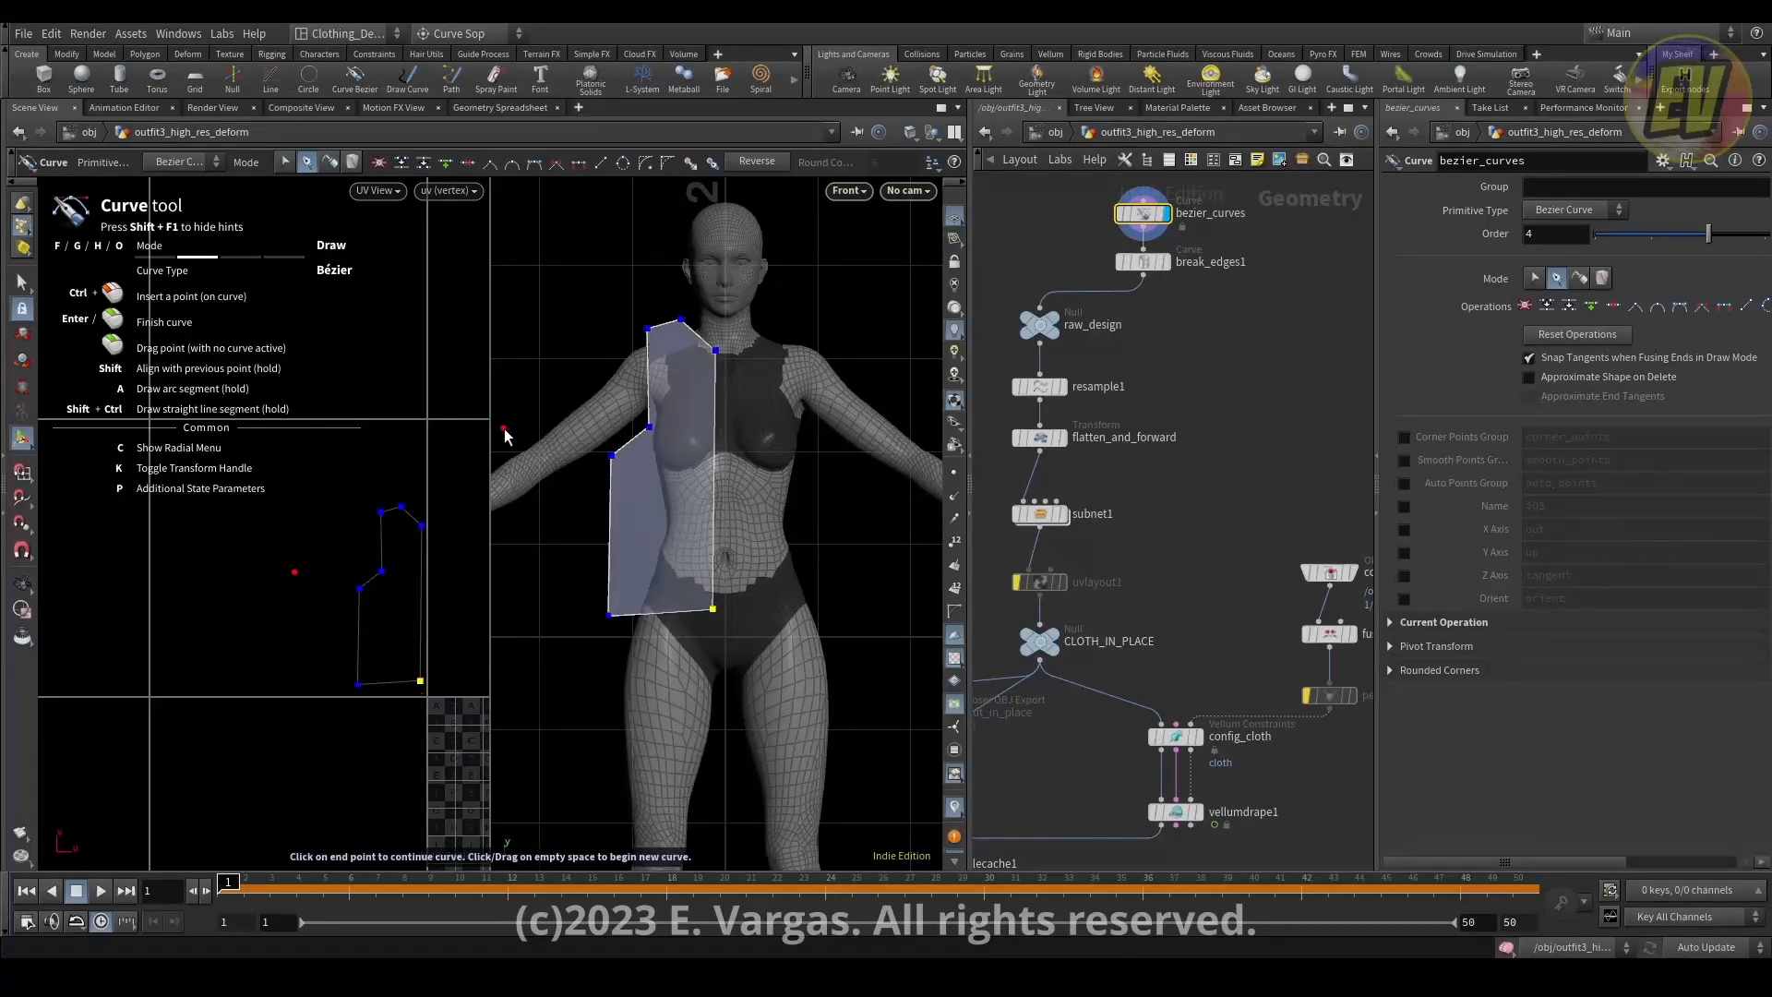
Level the half-bodice's hem, curve its armhole and neckline inward, lower the two underarm anchor points, and finish curve editing.
key(f)
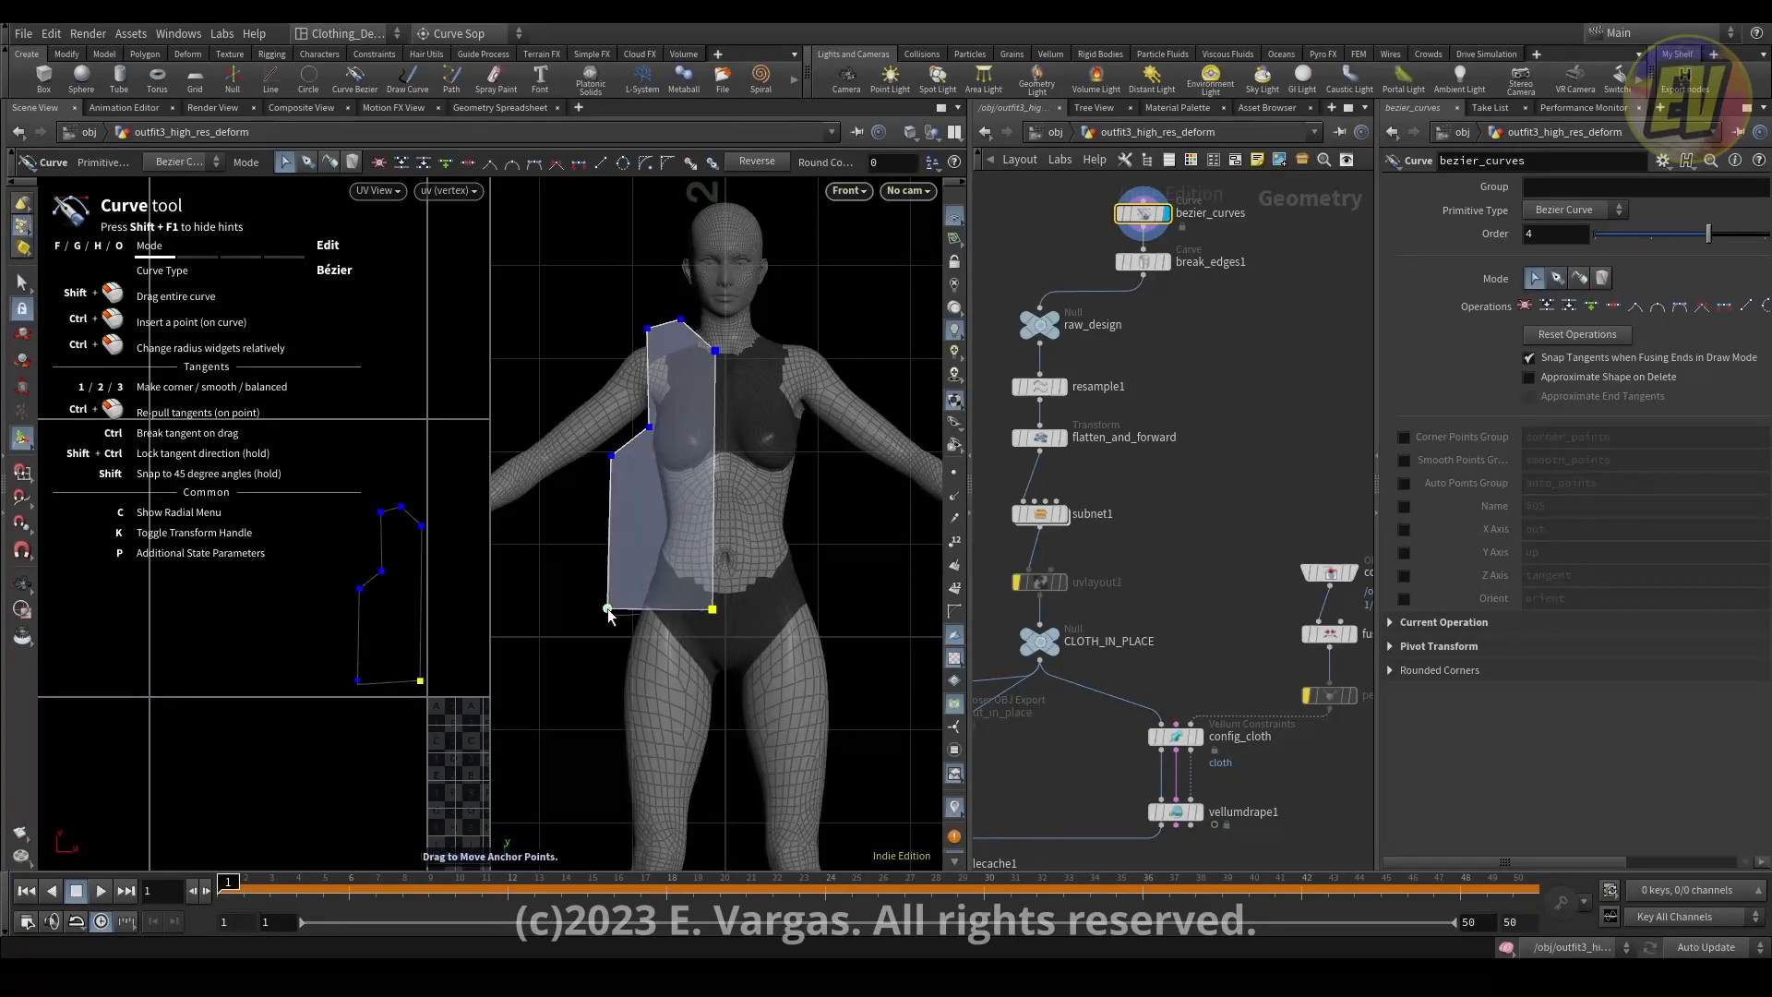
drag(608, 615, 607, 608)
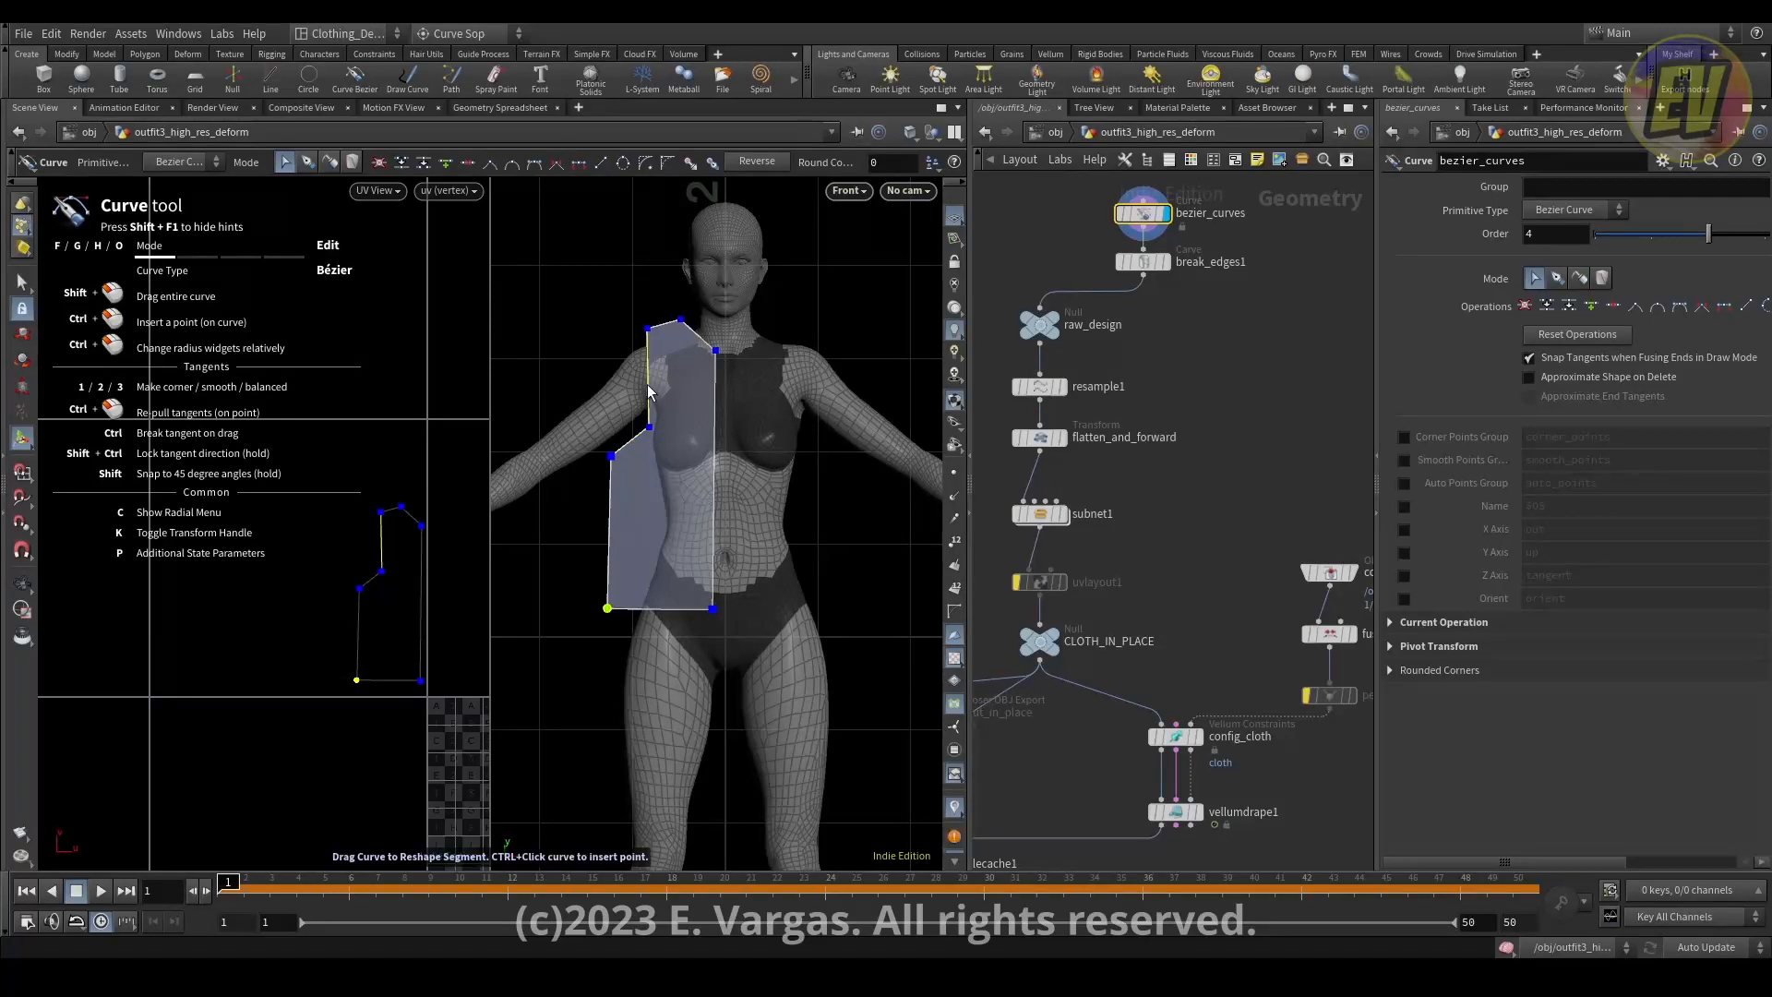
drag(652, 390, 687, 366)
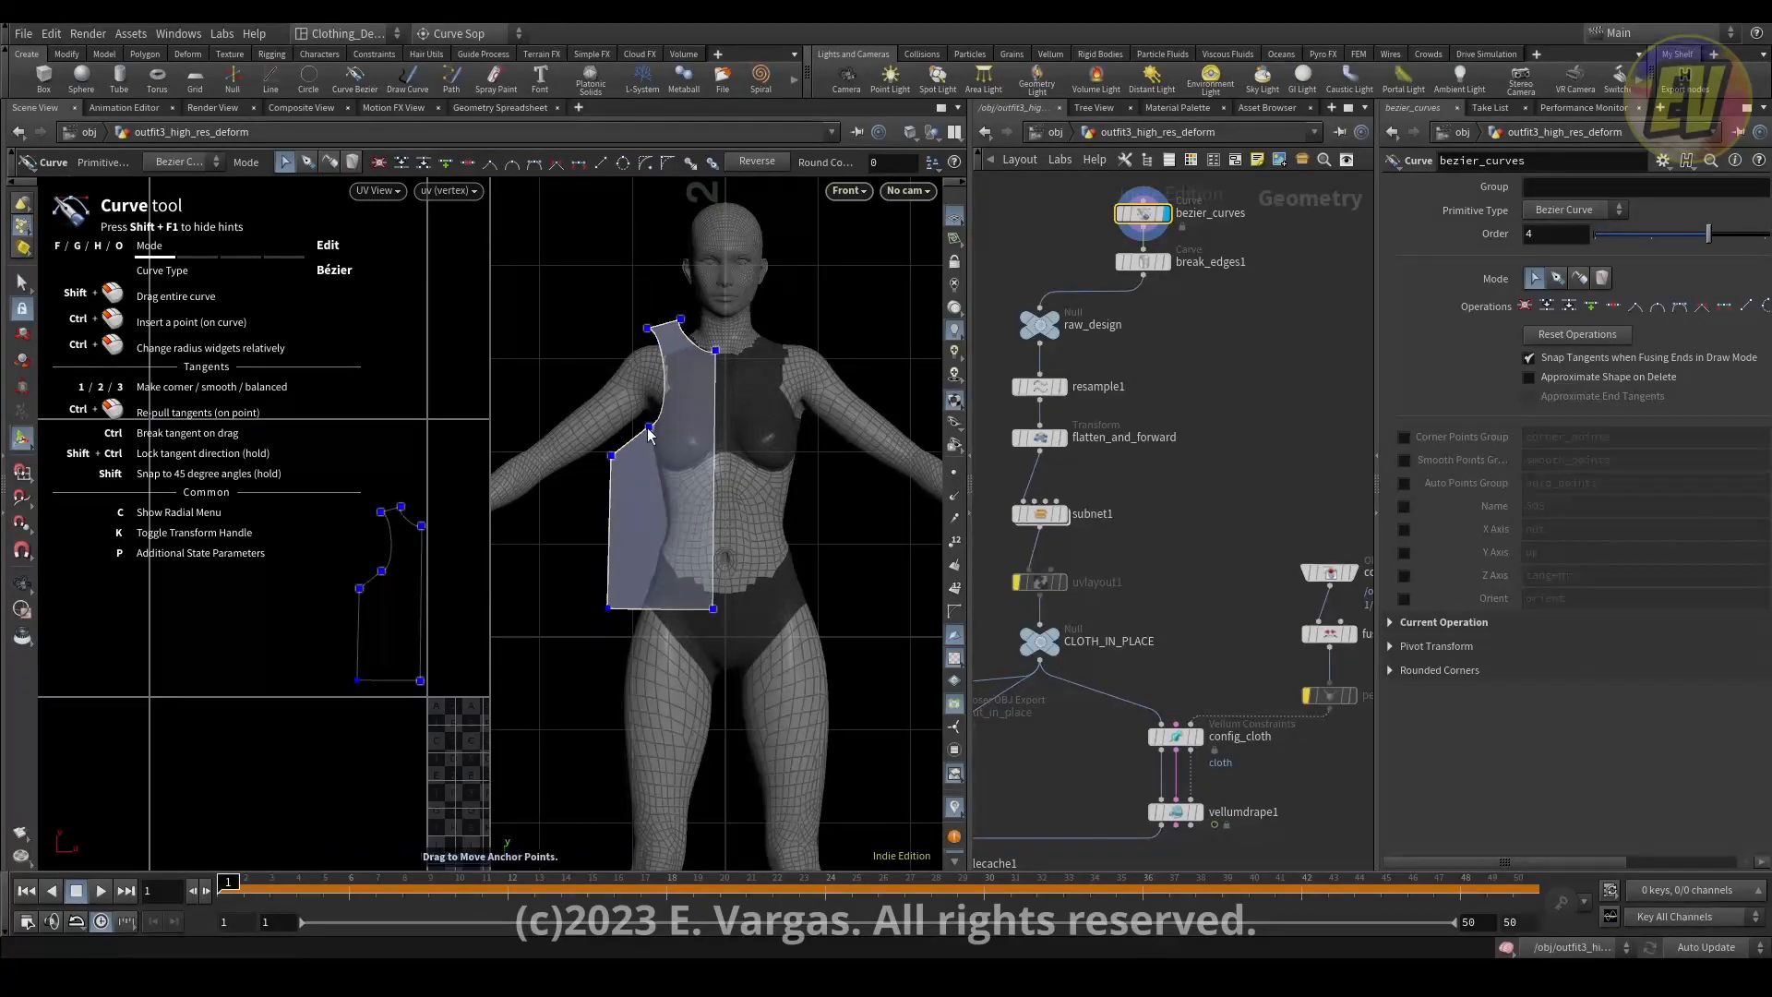
drag(650, 428, 610, 491)
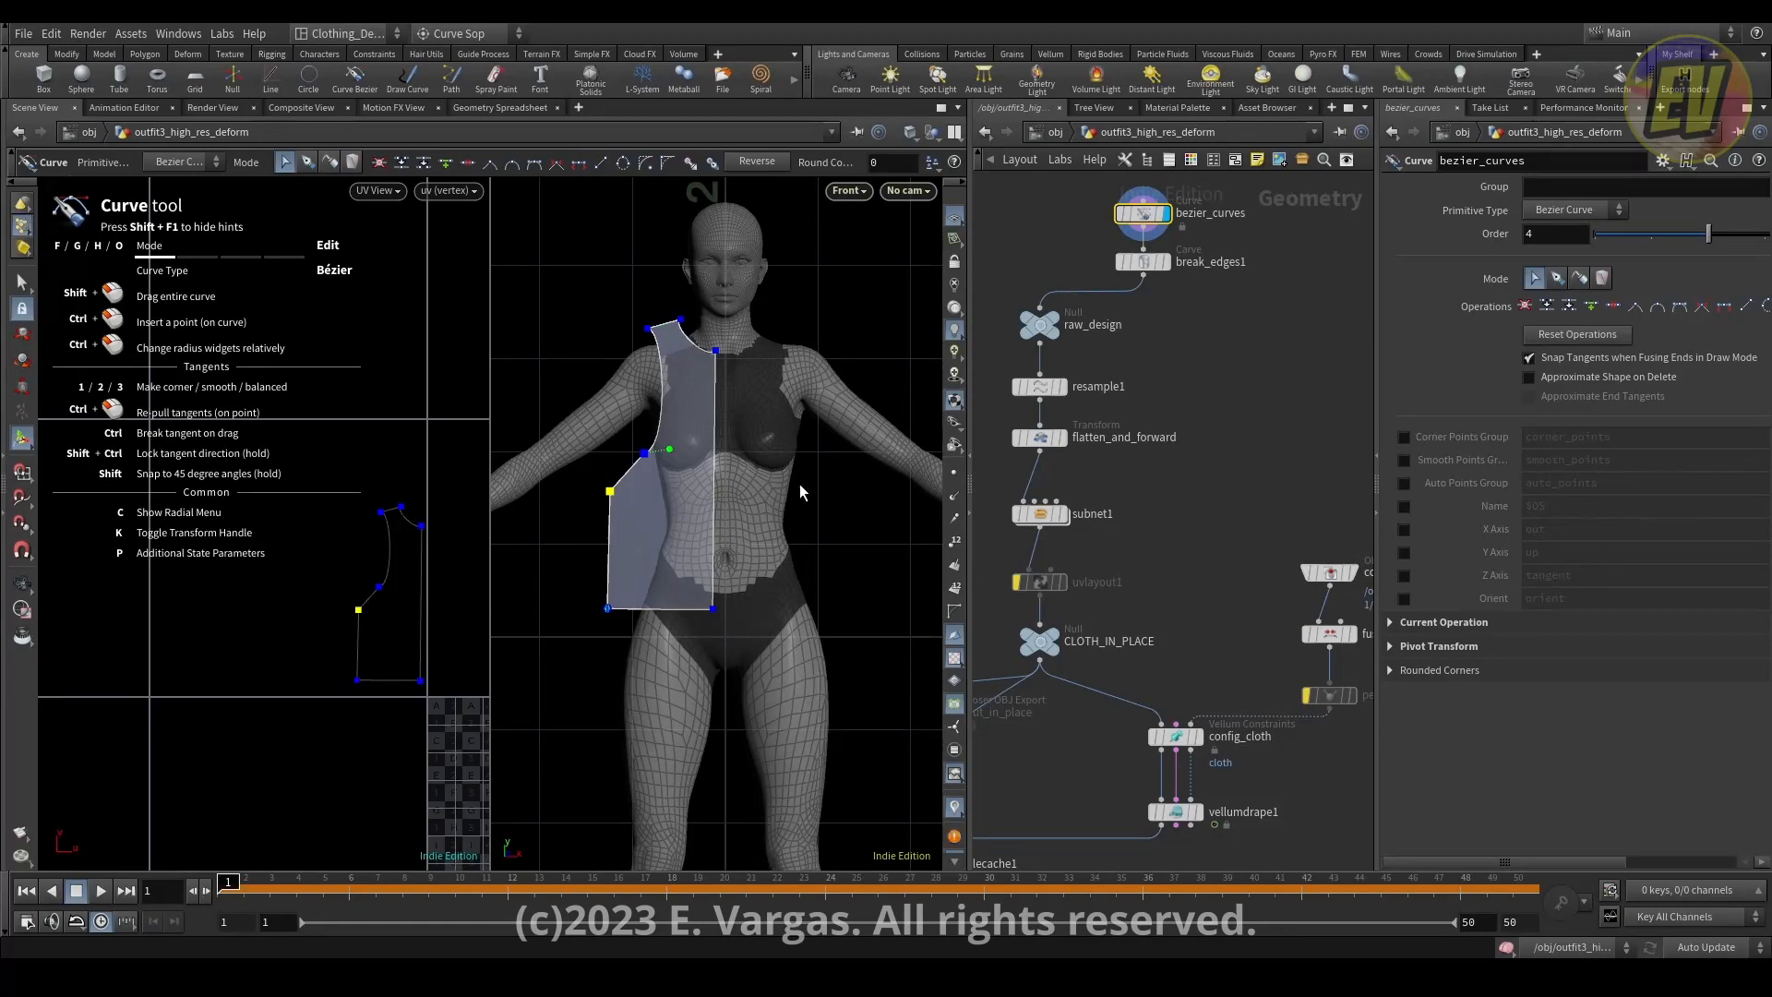
key(Escape)
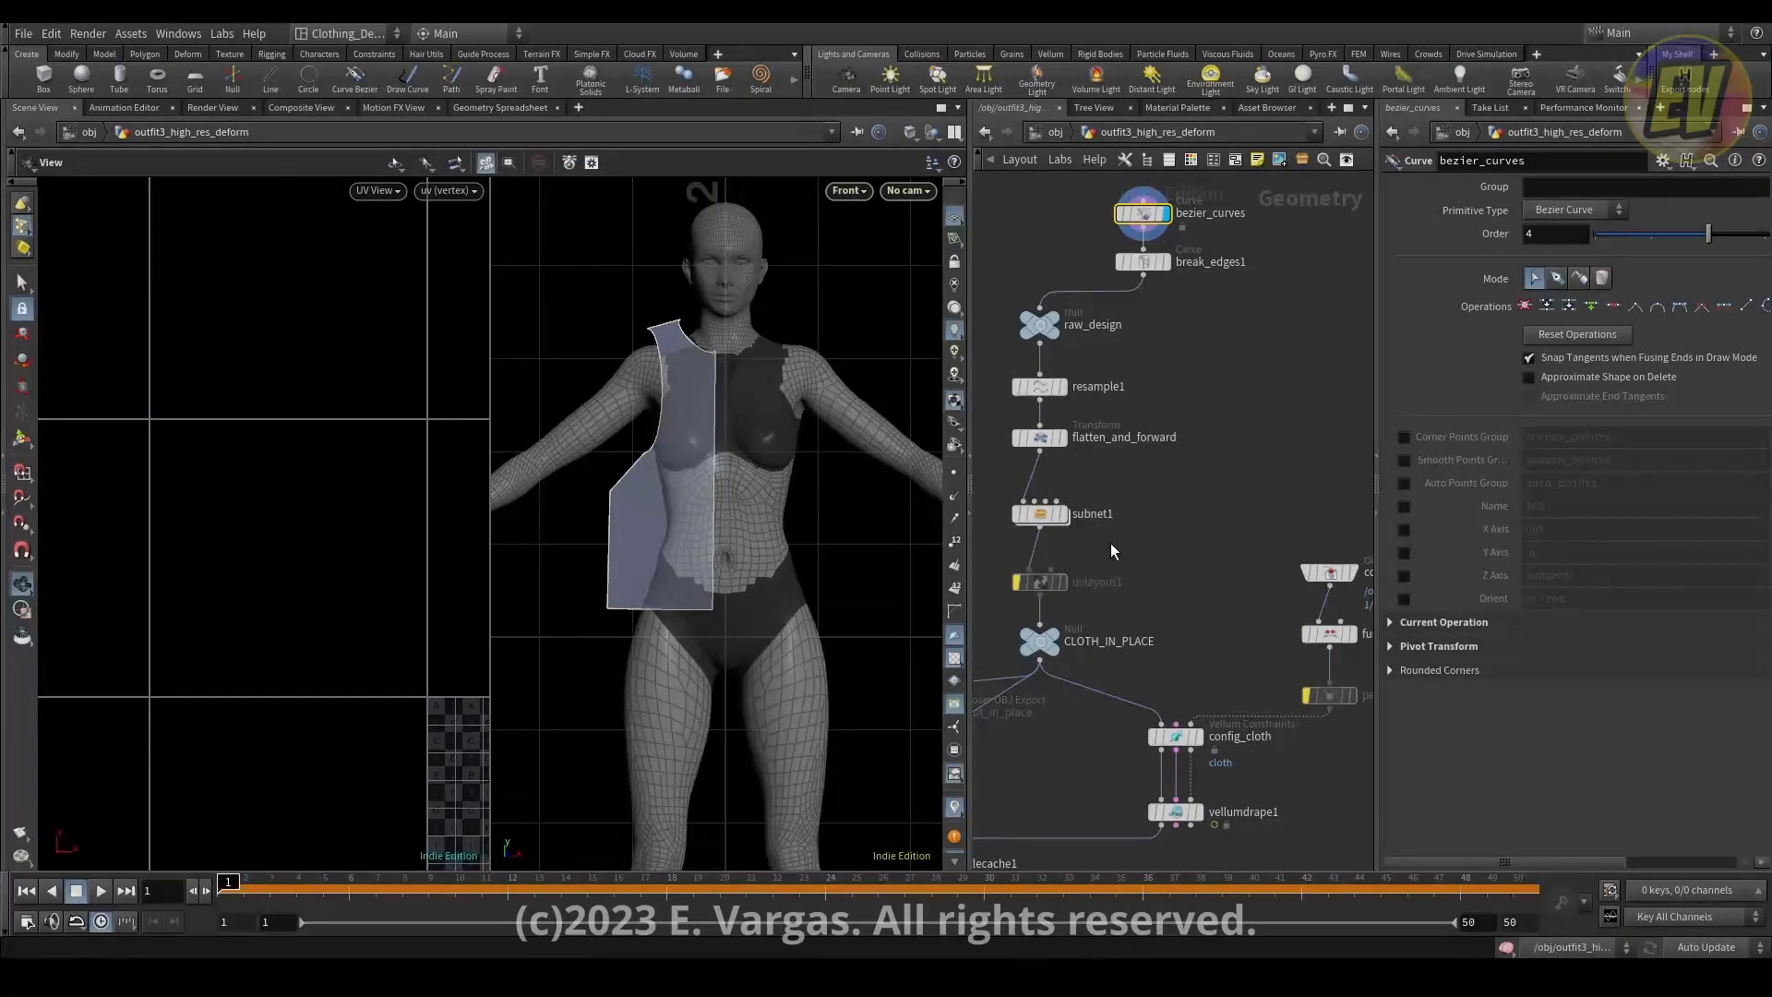
Compare the half-bodice outline in perspective at the raw_design, resample1 and flatten_and_forward stages, ending with flatten_and_forward displayed.
key(space+1)
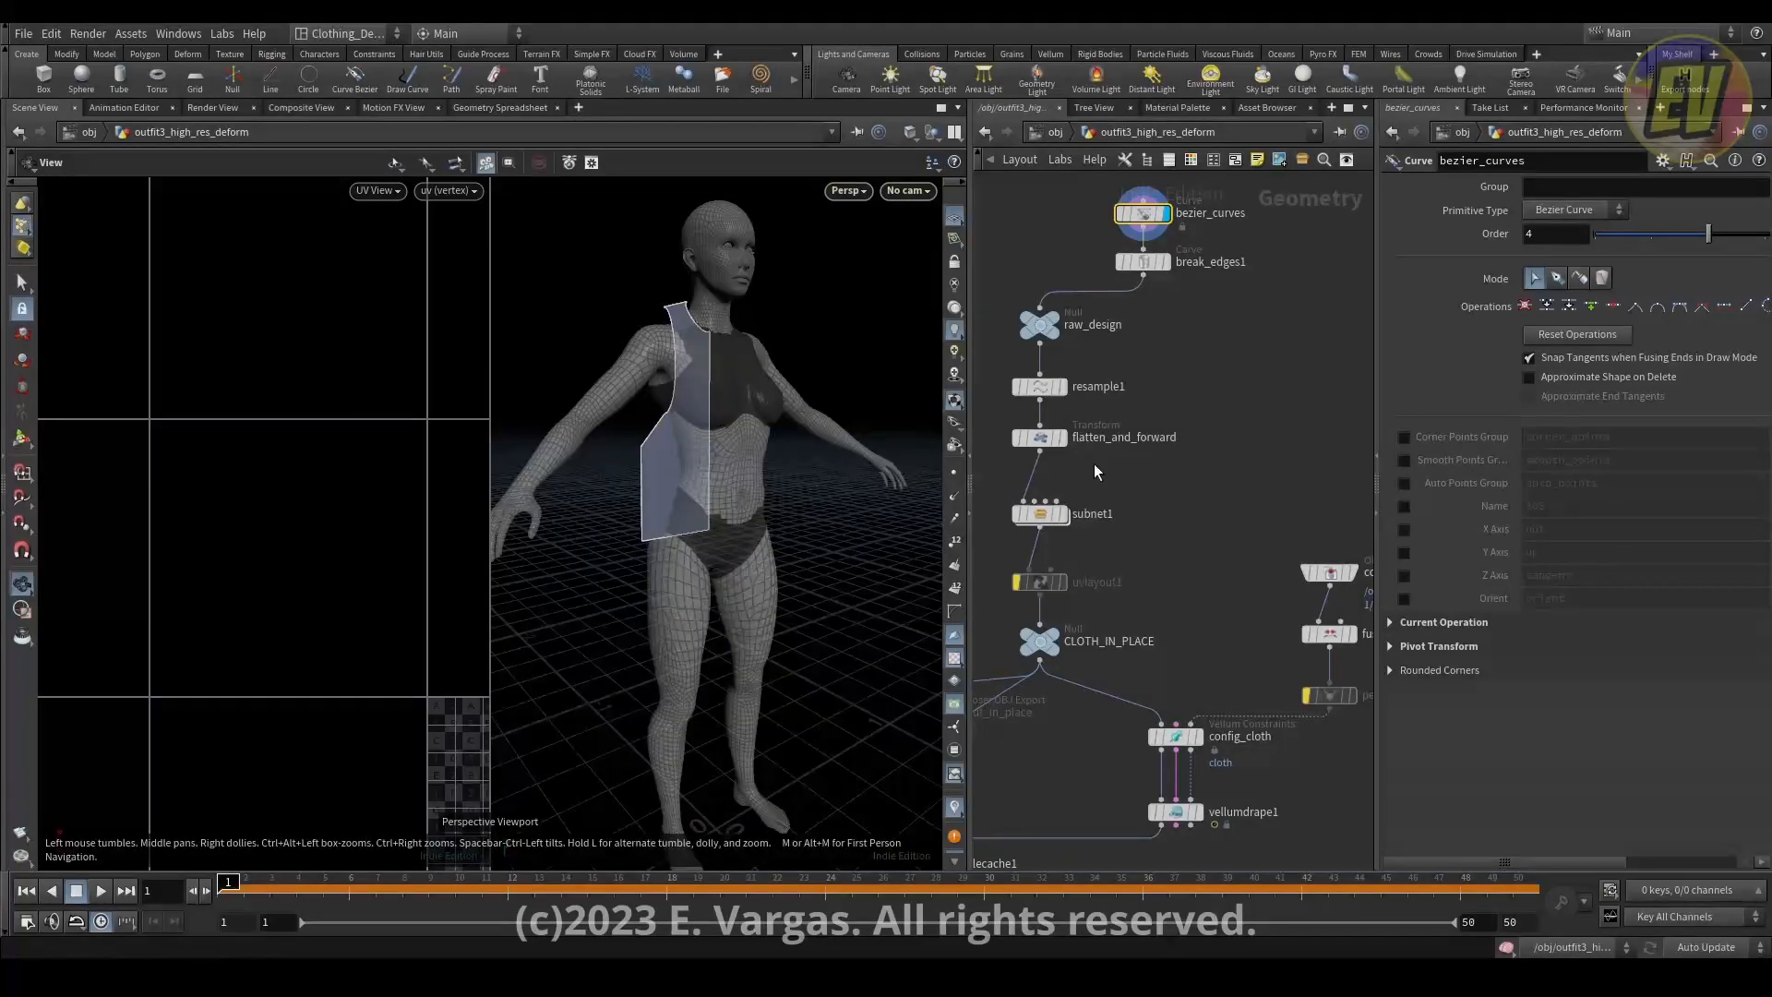
click(1060, 437)
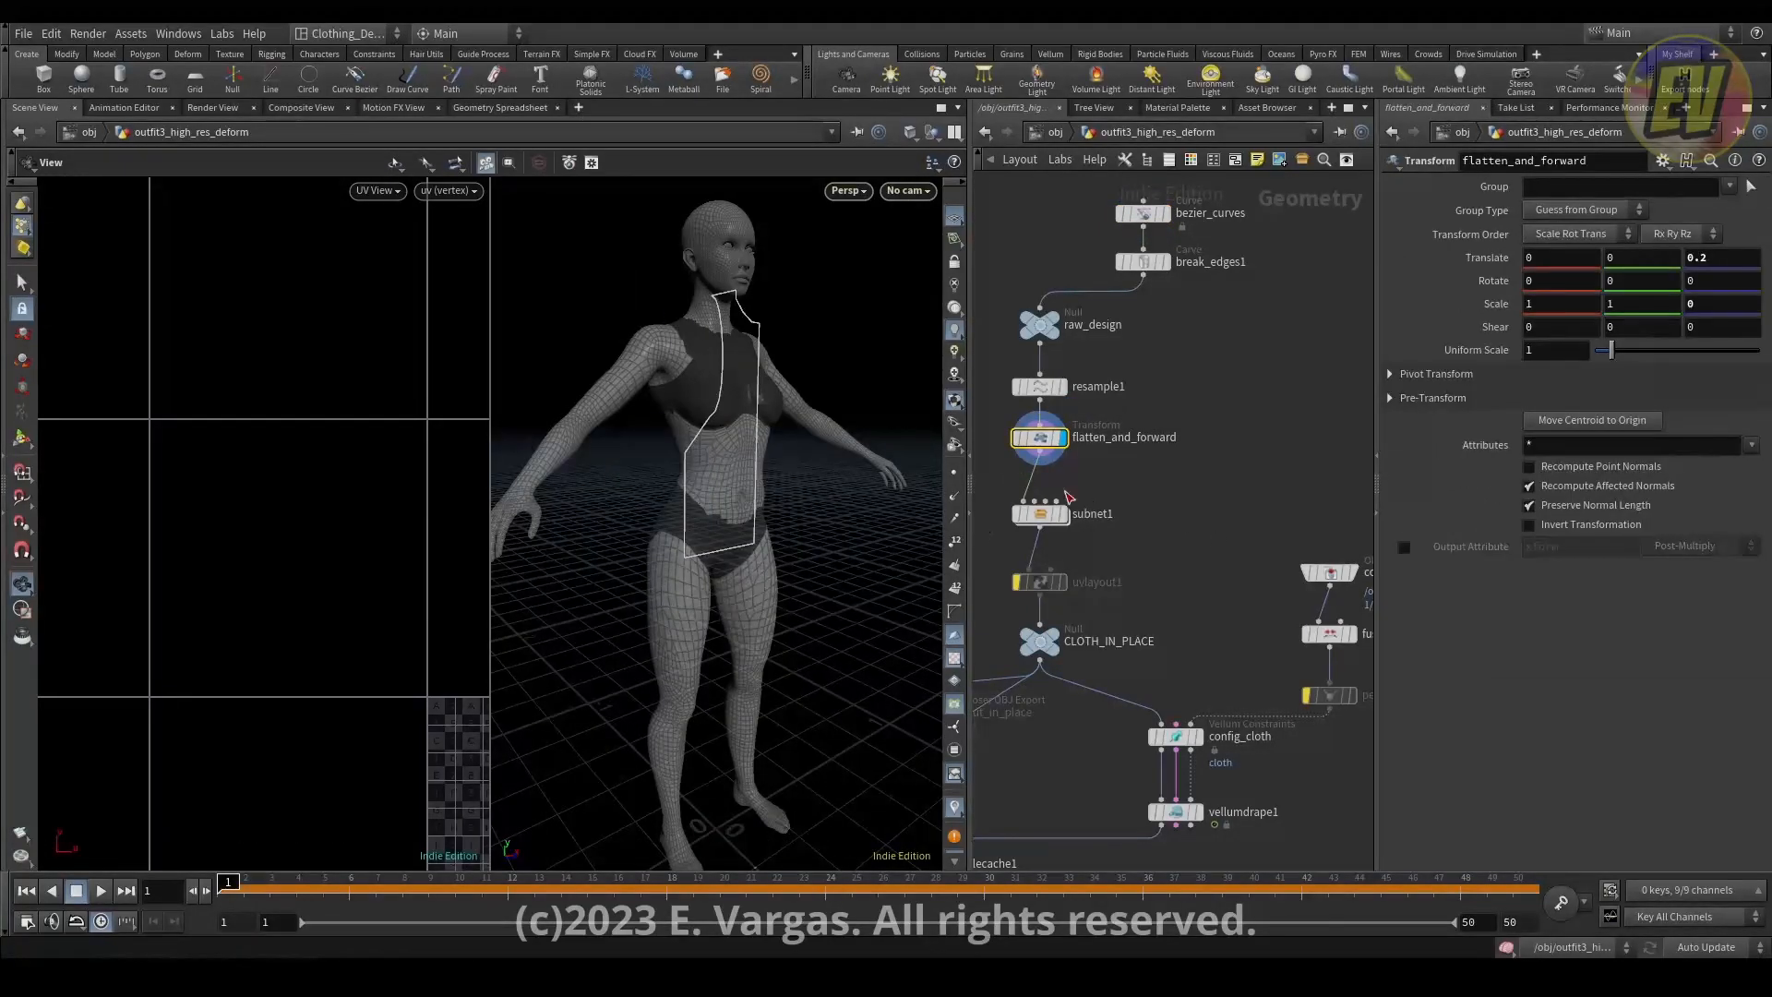
drag(863, 447, 795, 369)
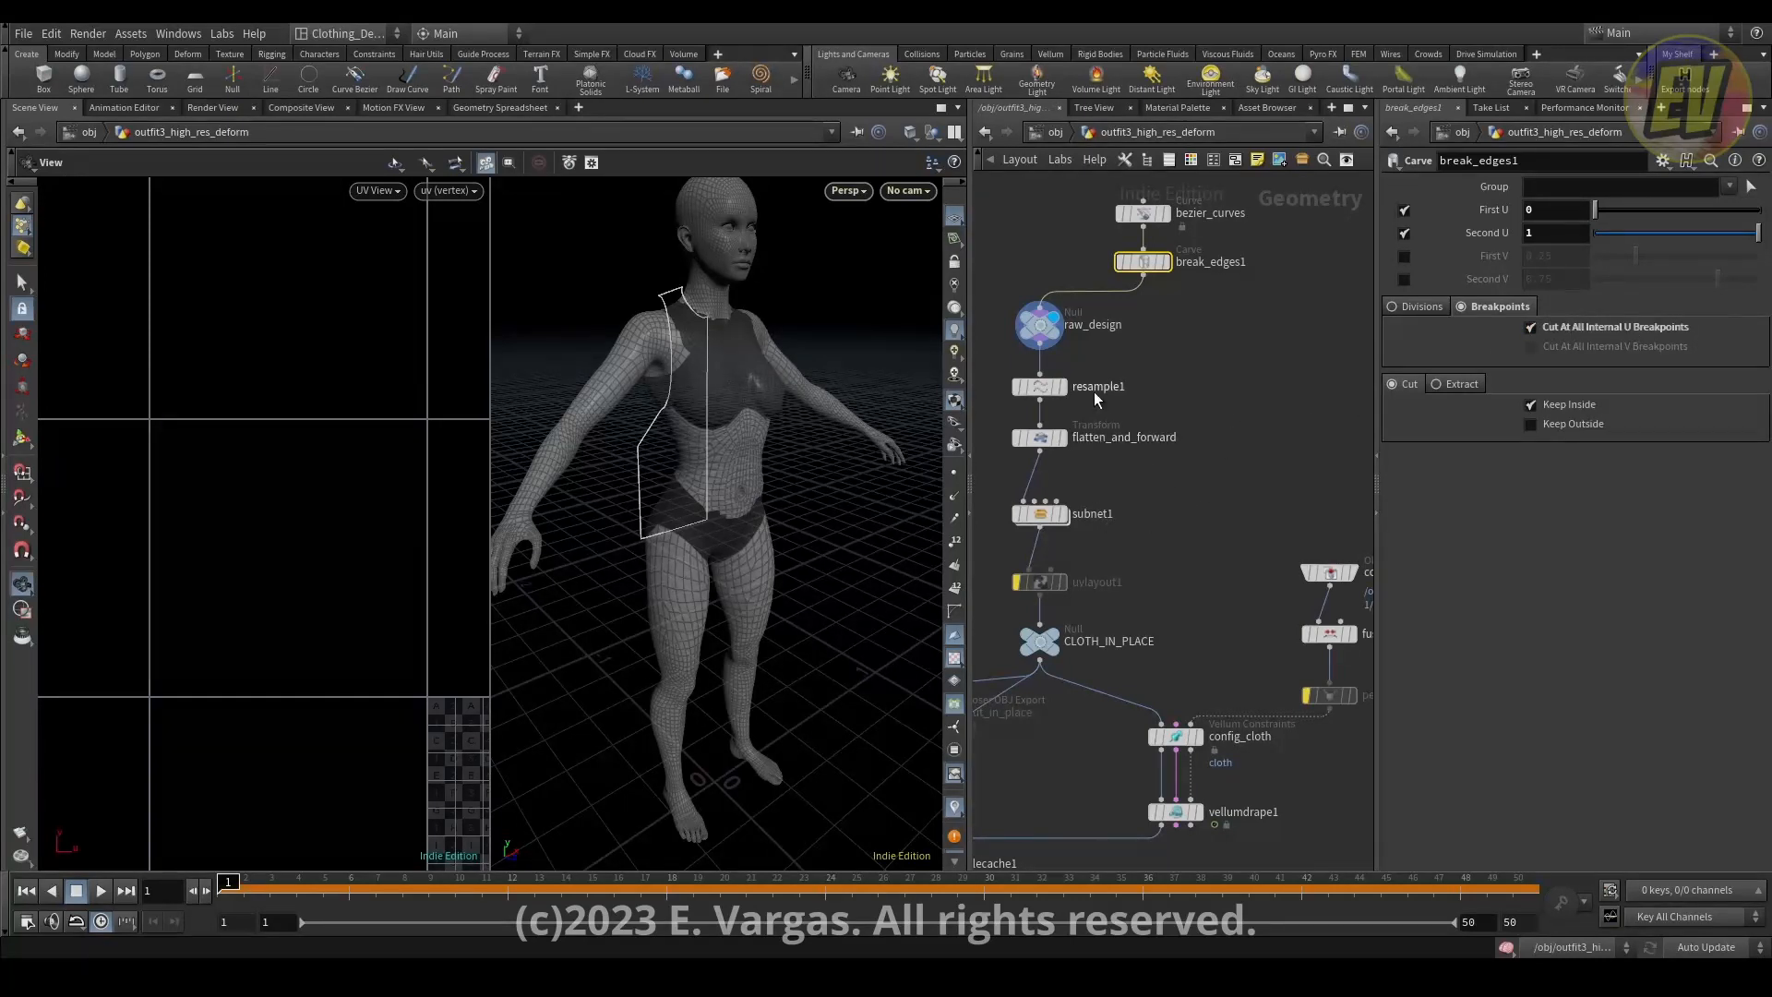
click(1063, 386)
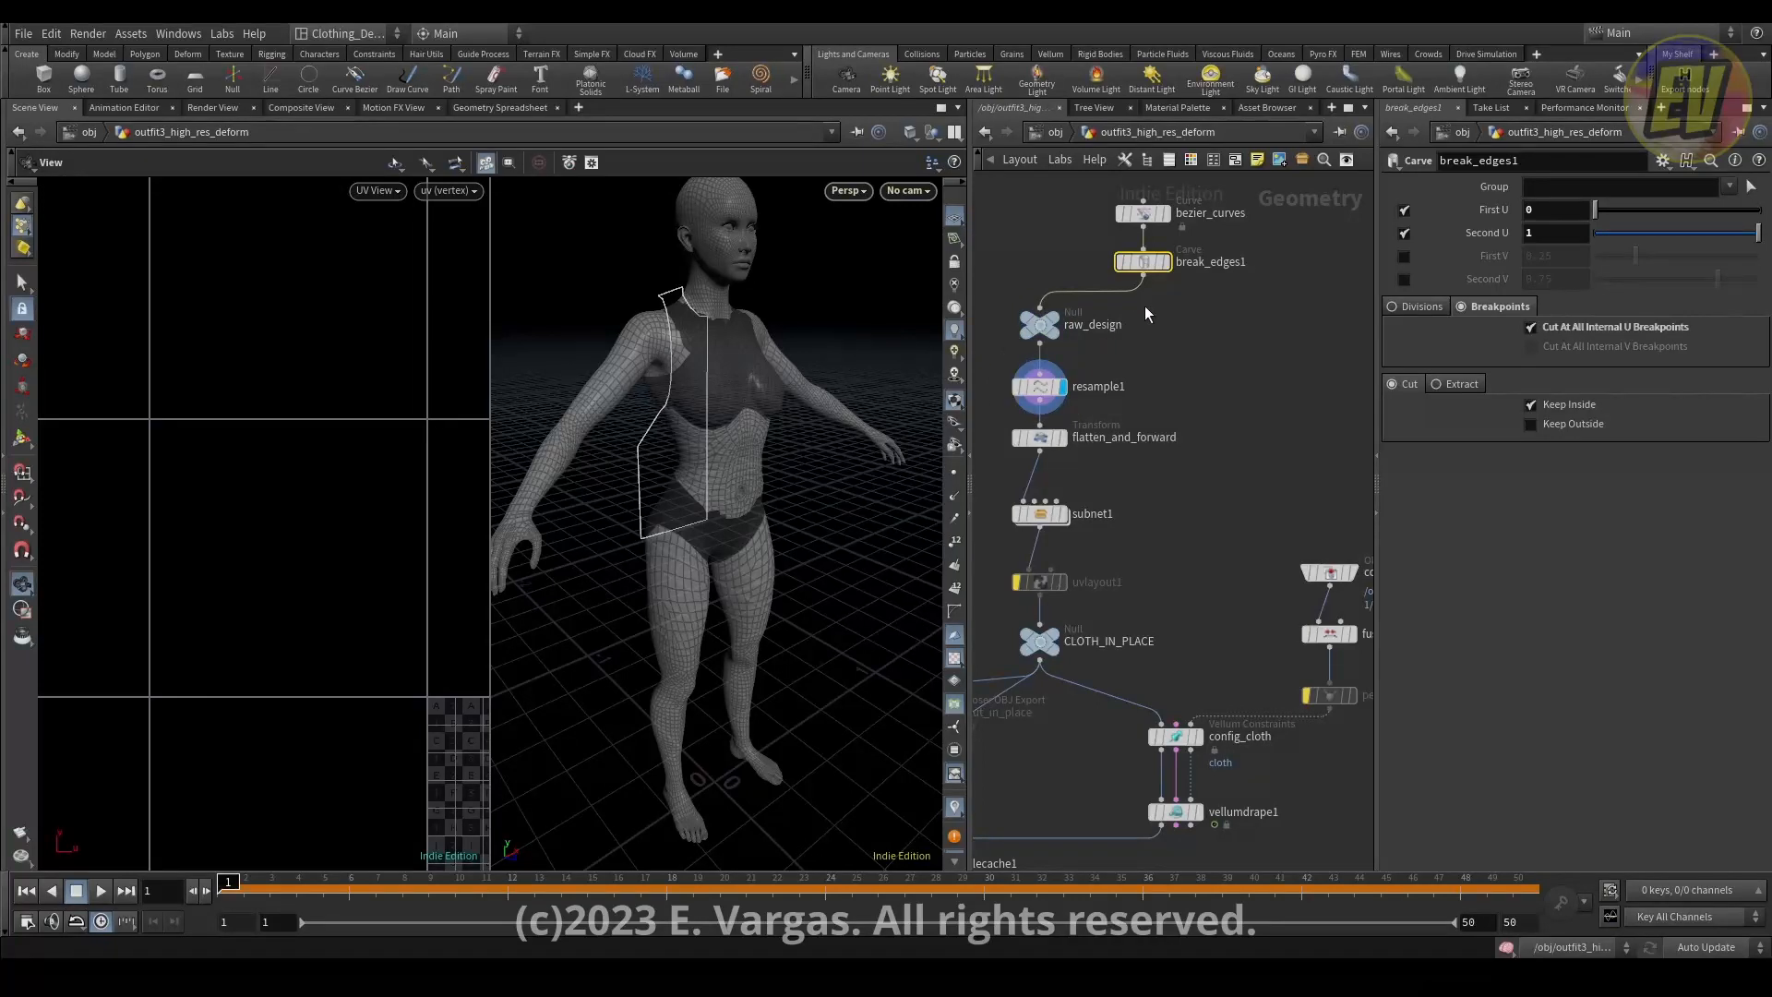
key(Down)
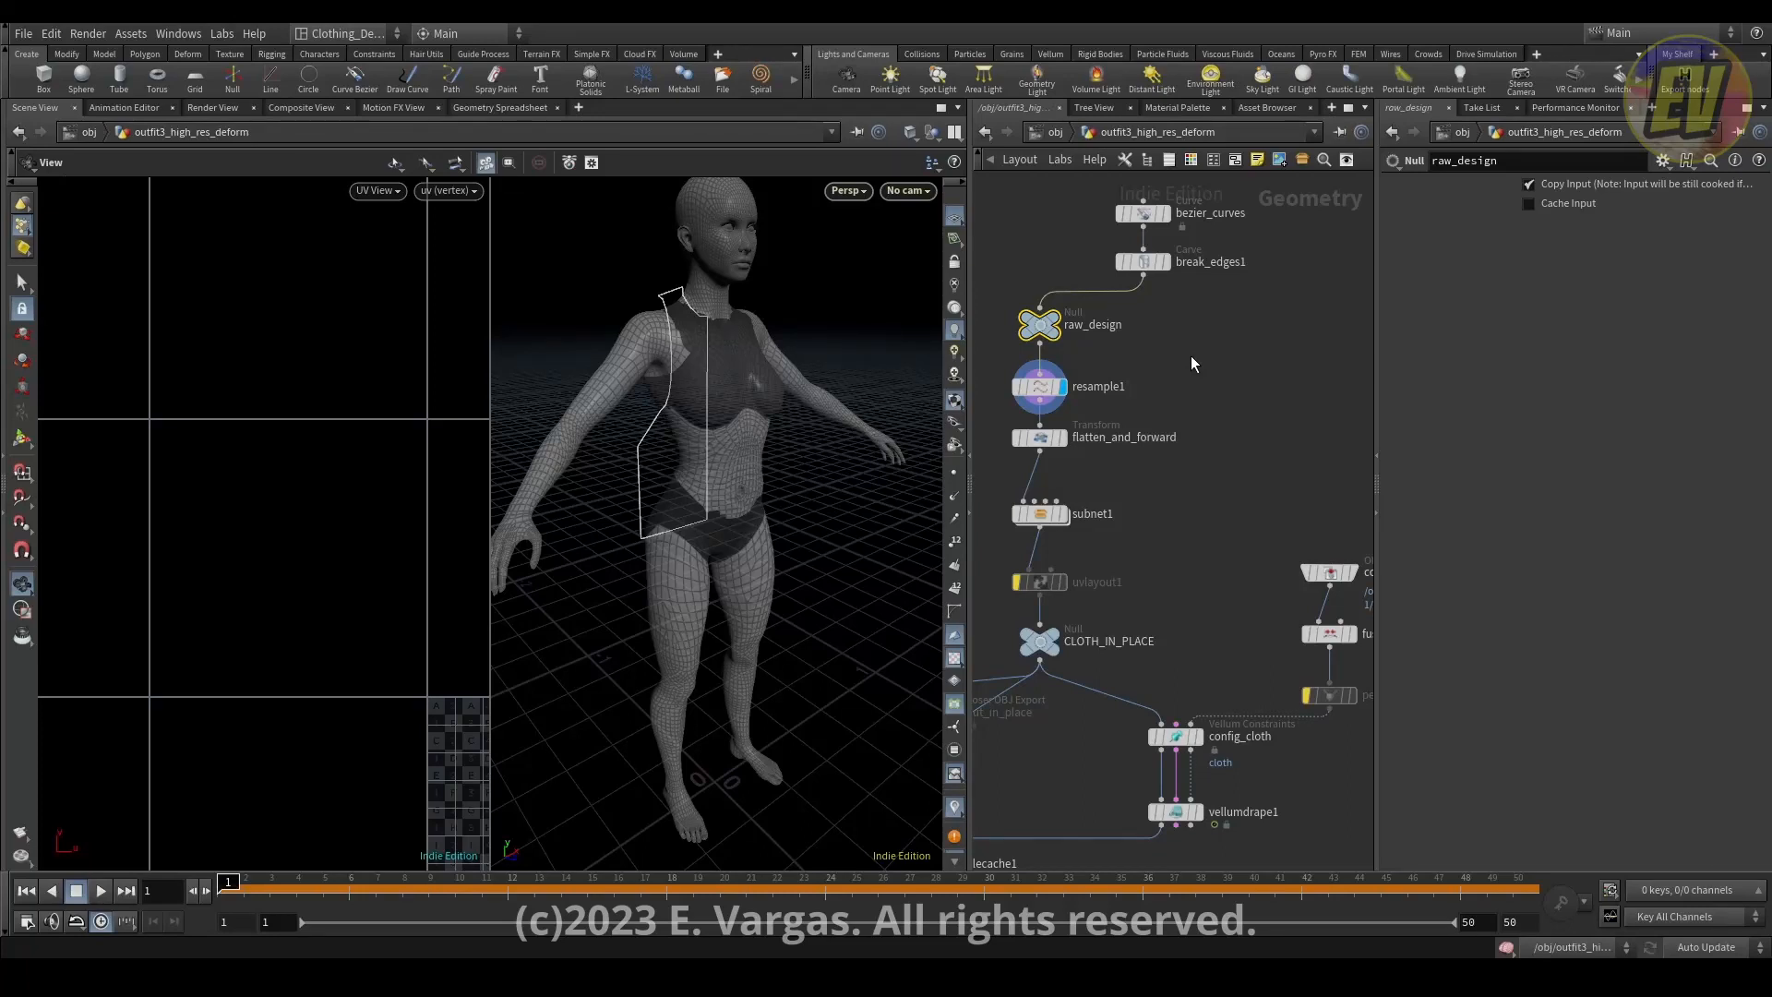
click(1063, 437)
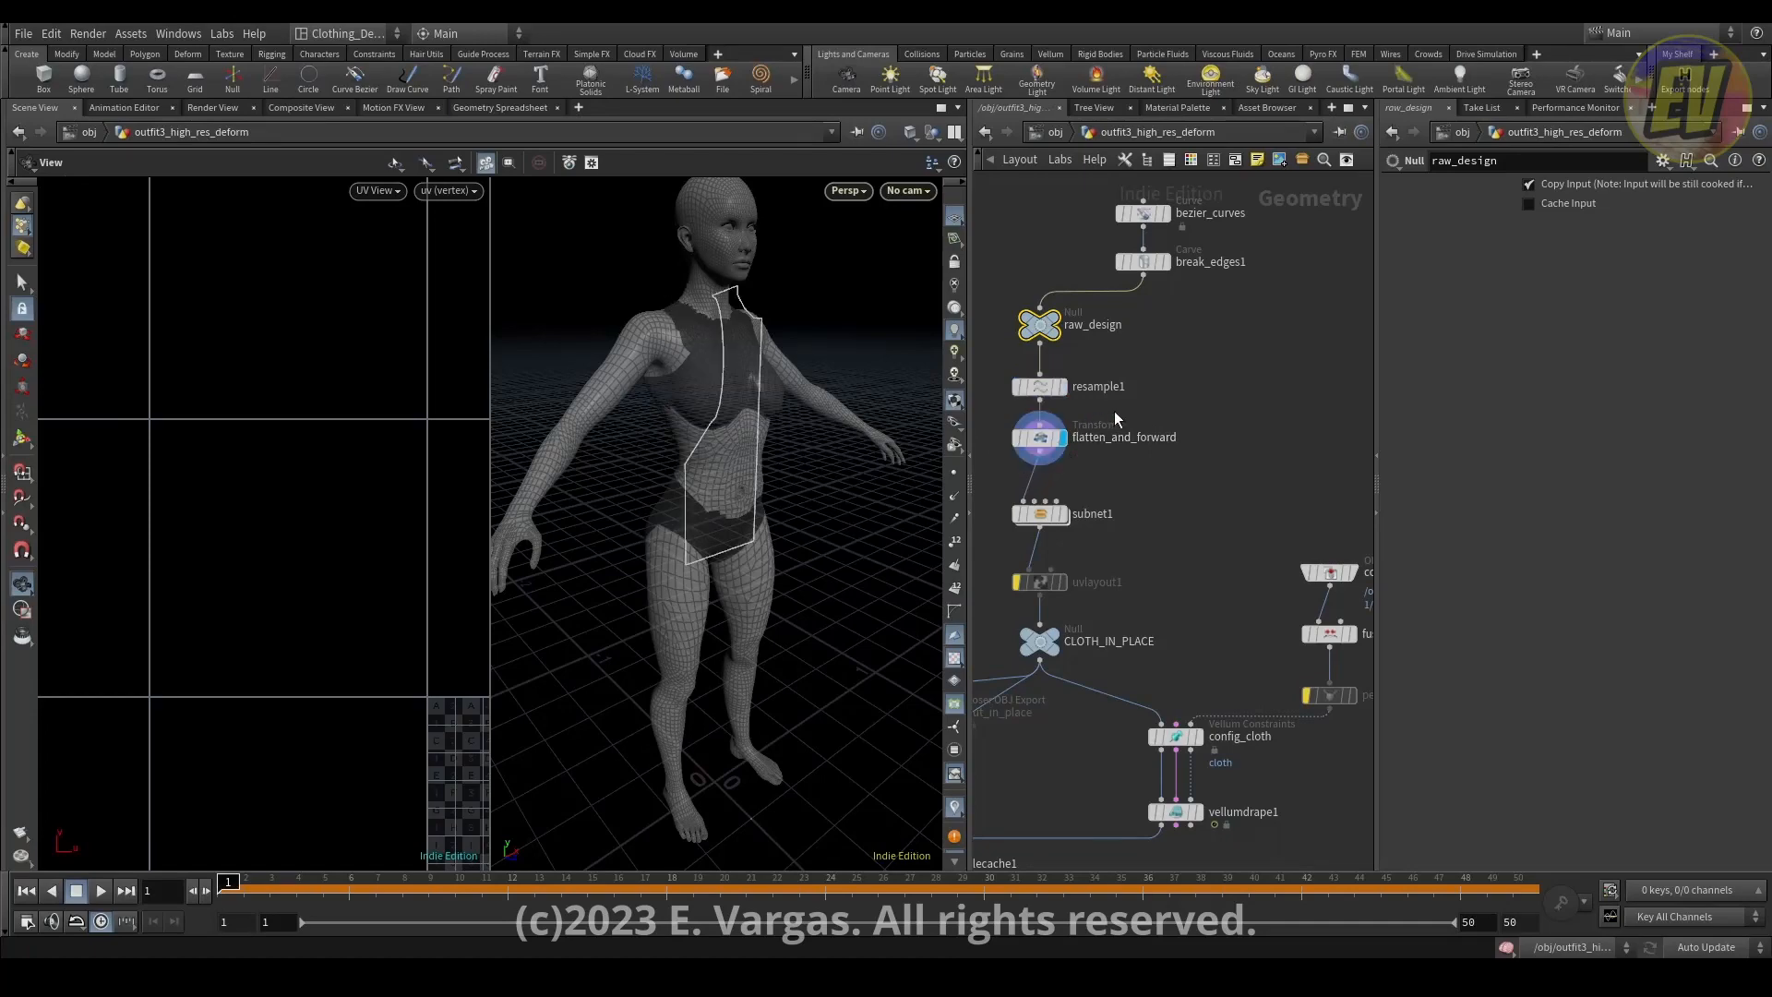
Add a Planar Patch from Curves node beside the main chain, feed it from flatten_and_forward, and display it.
click(1156, 480)
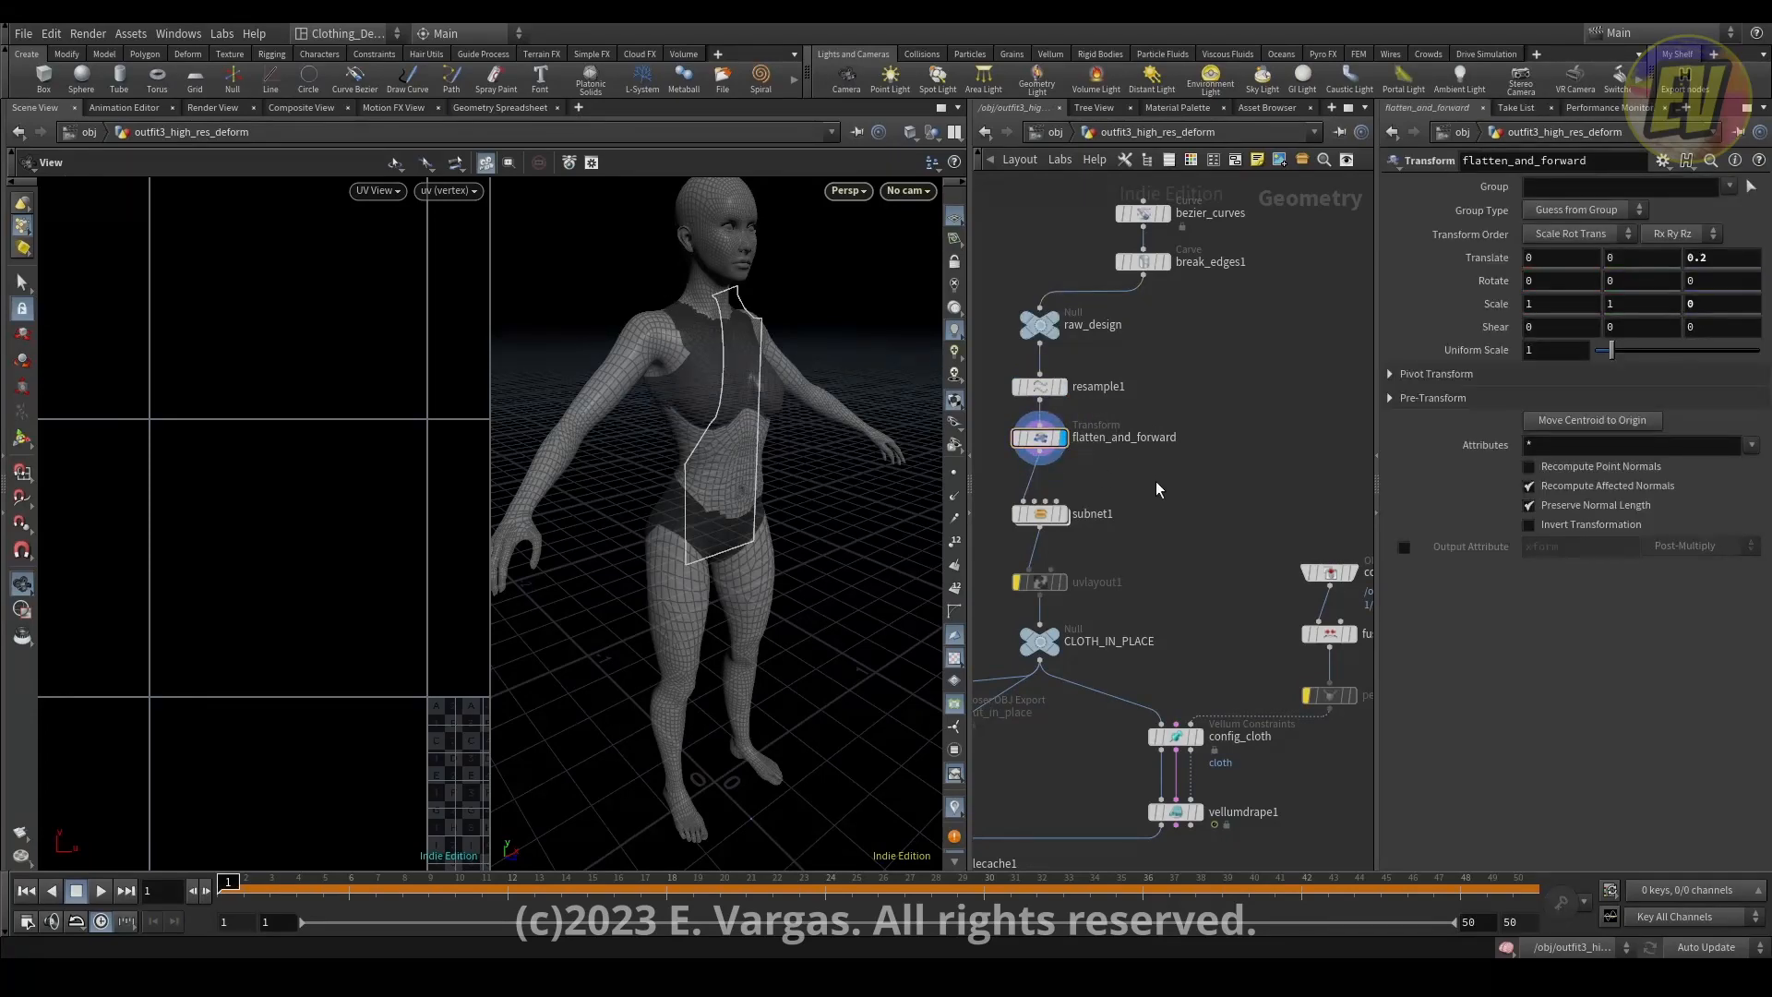
key(Tab)
text(pla)
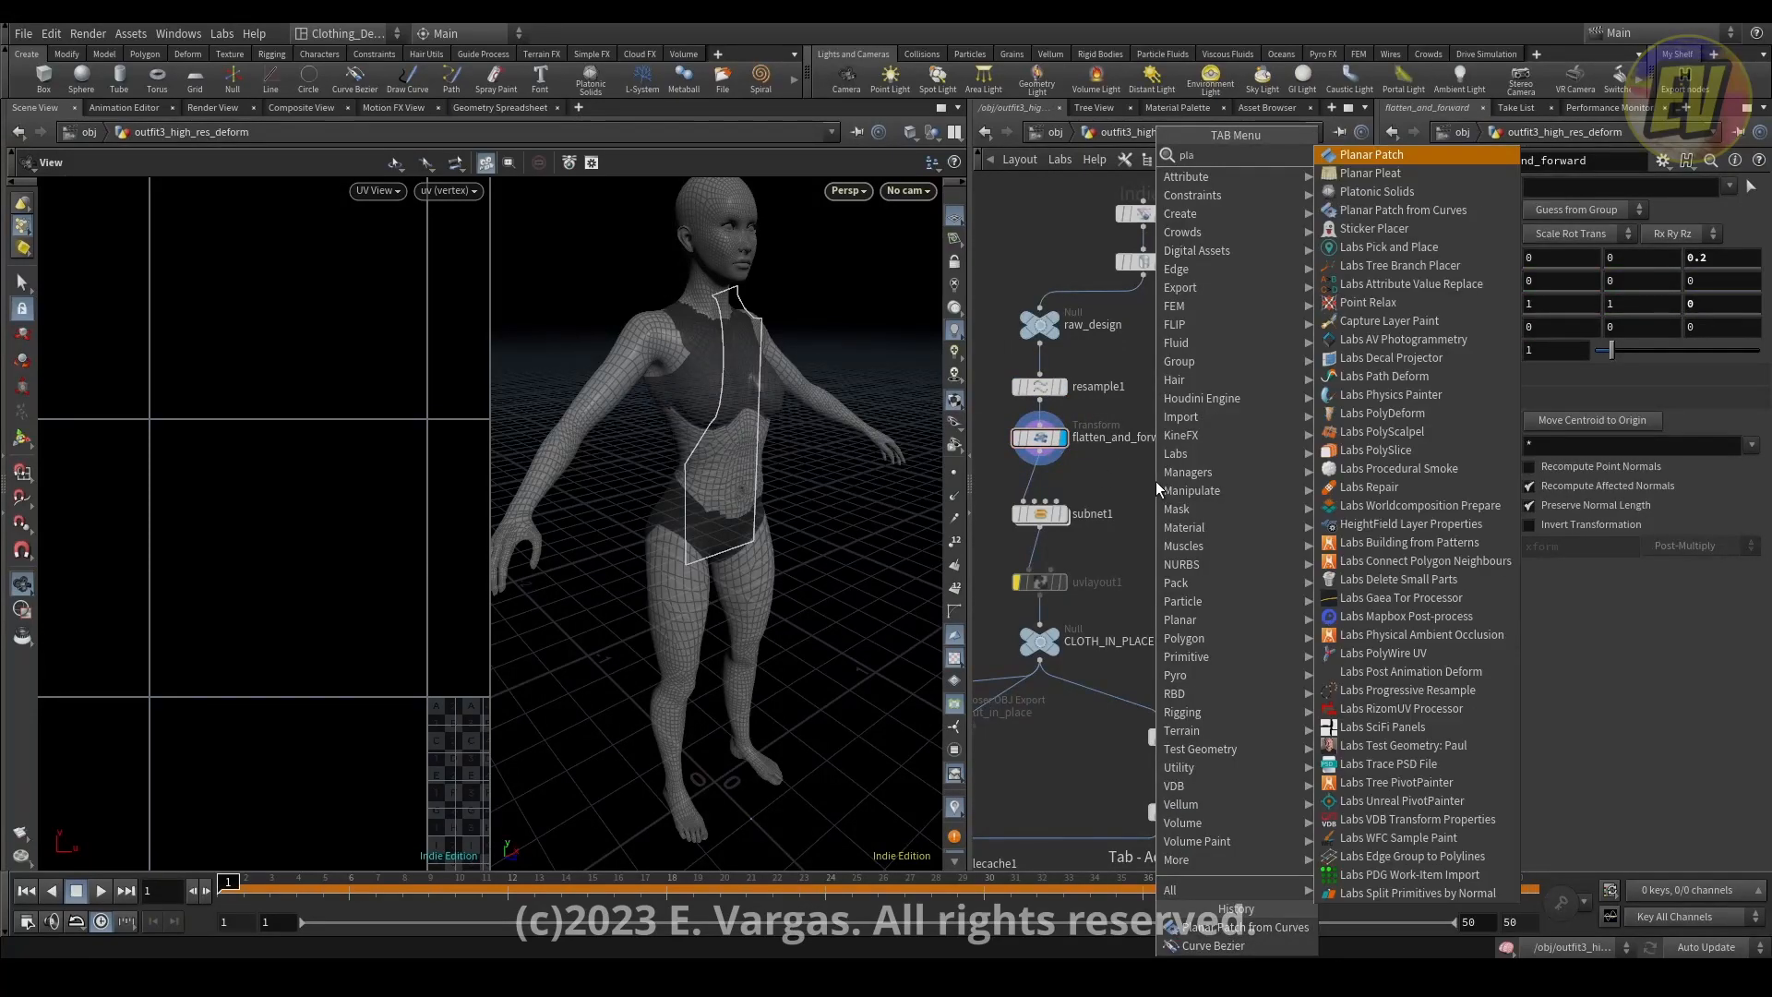
text(n)
key(Down)
key(Down)
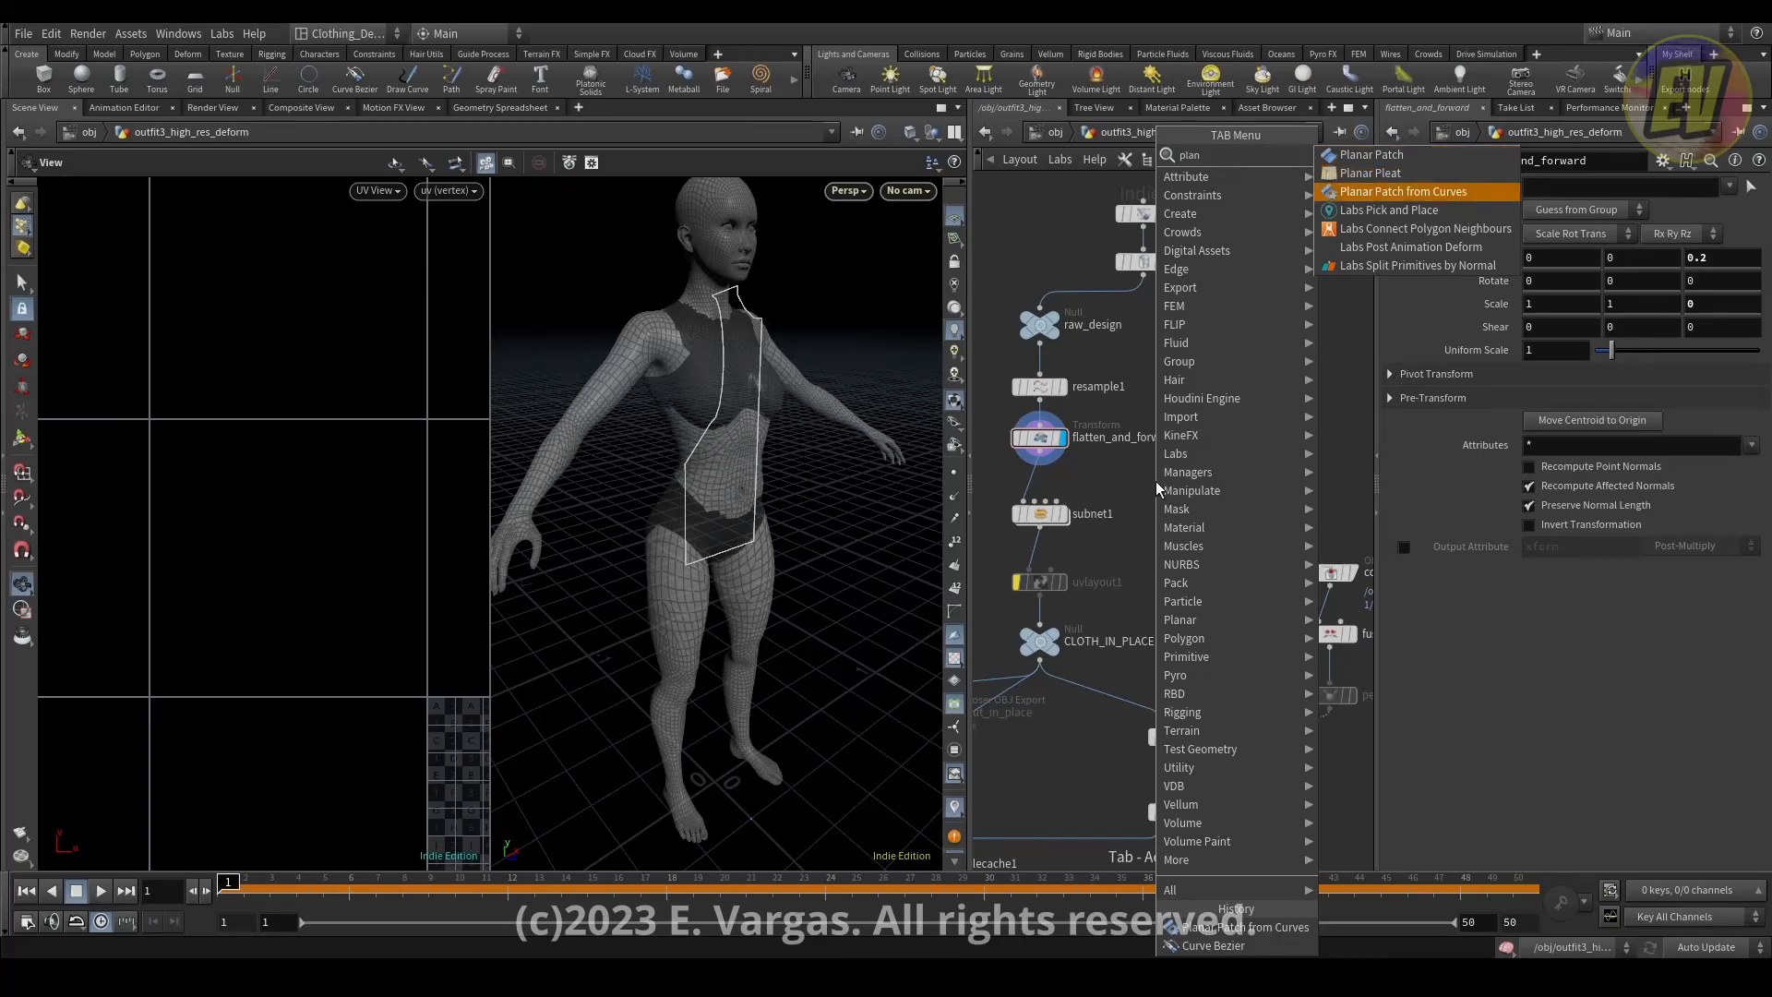
key(Return)
click(1163, 483)
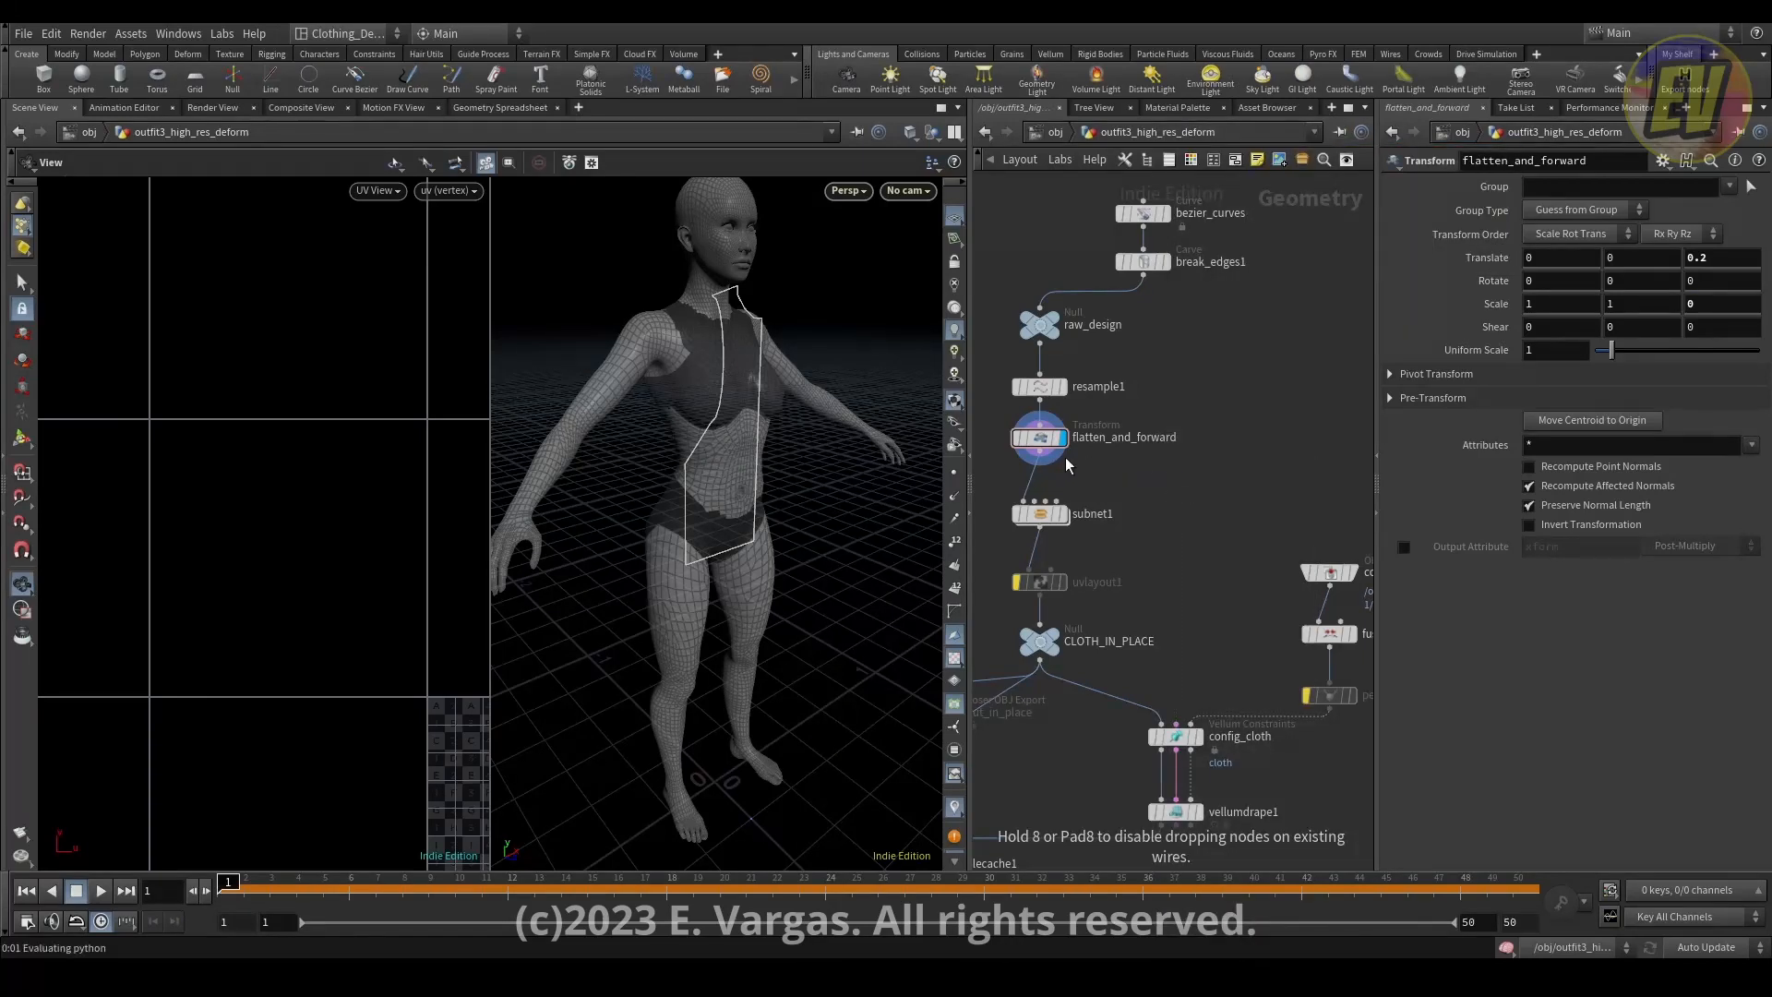
drag(1040, 459, 1189, 495)
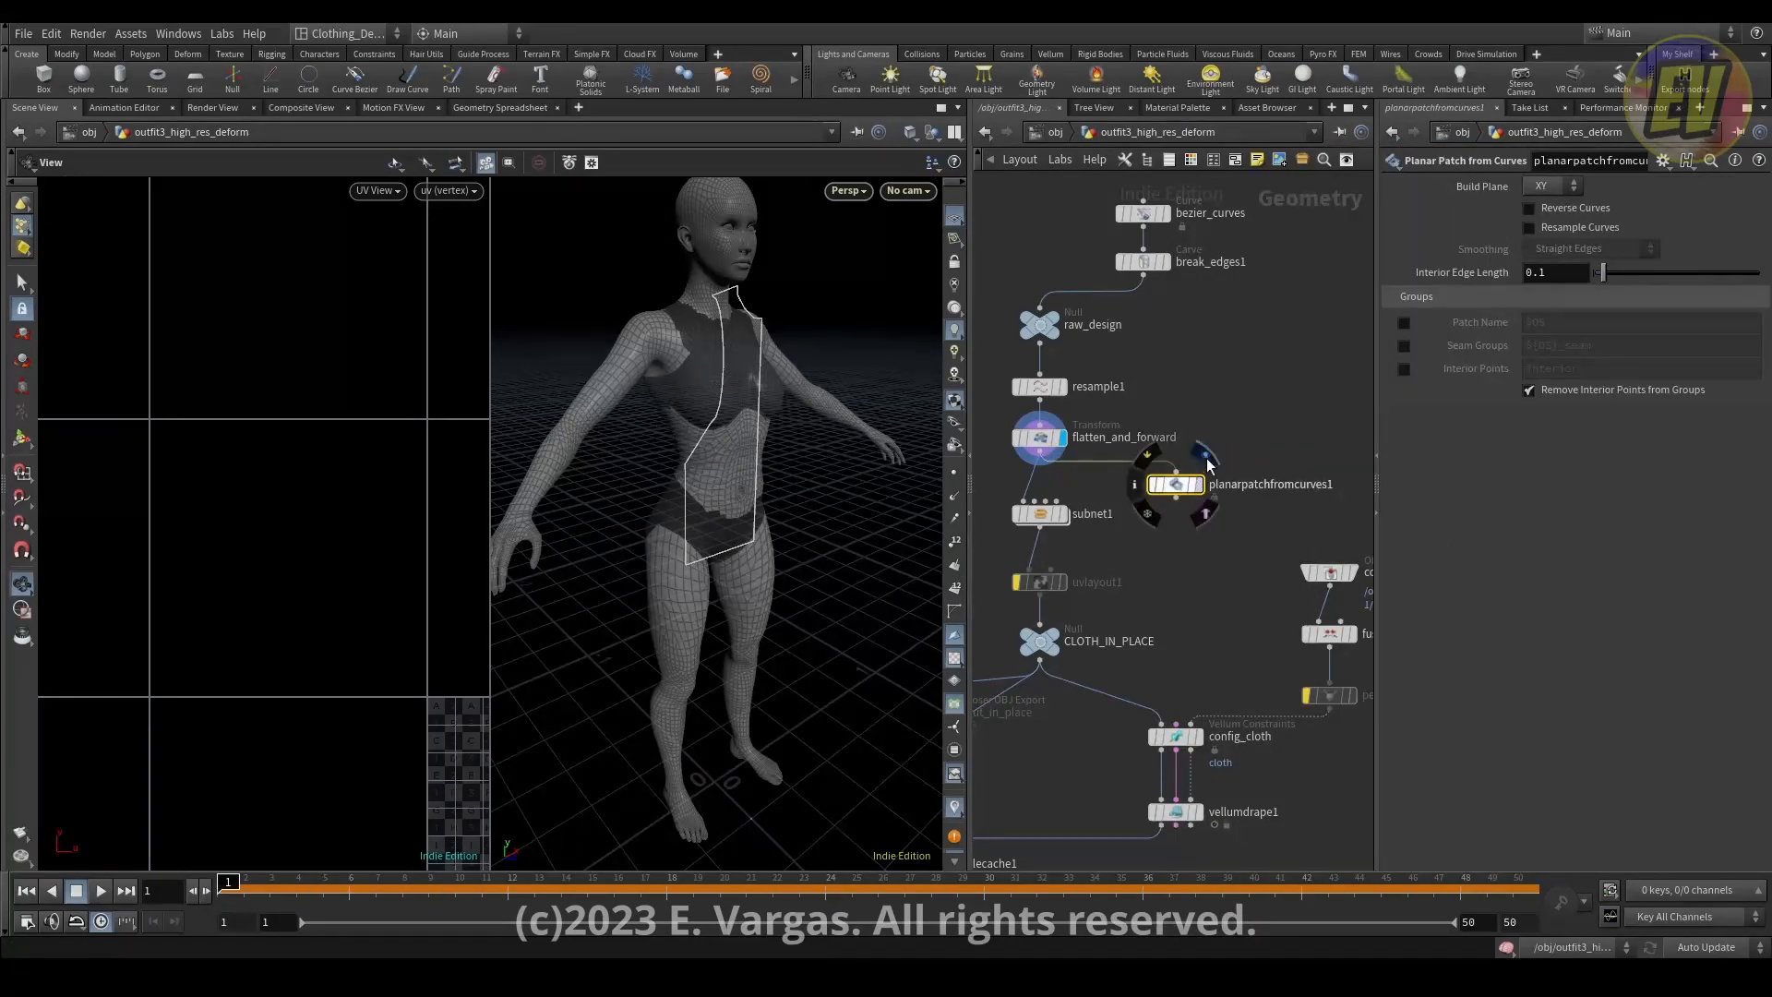
click(1200, 483)
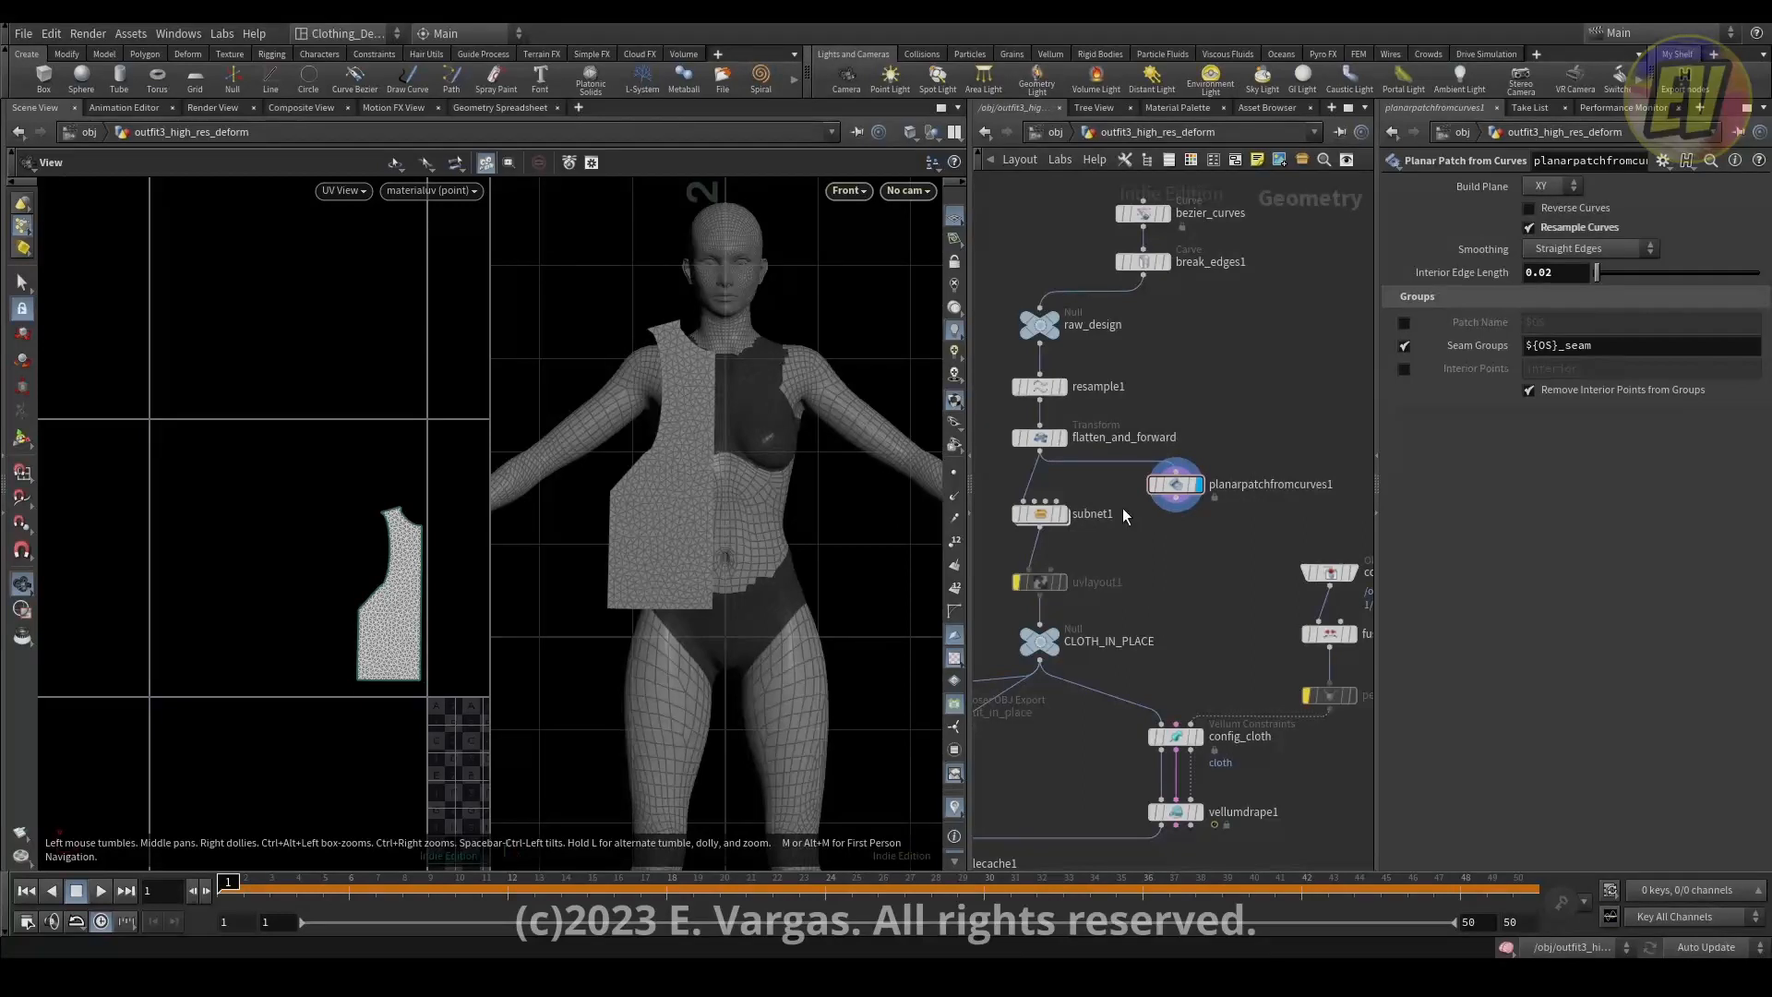
Examine the seam groups of planarpatchfromcurves1 in the group selection list, and view the patch in perspective.
drag(1193, 501, 1167, 511)
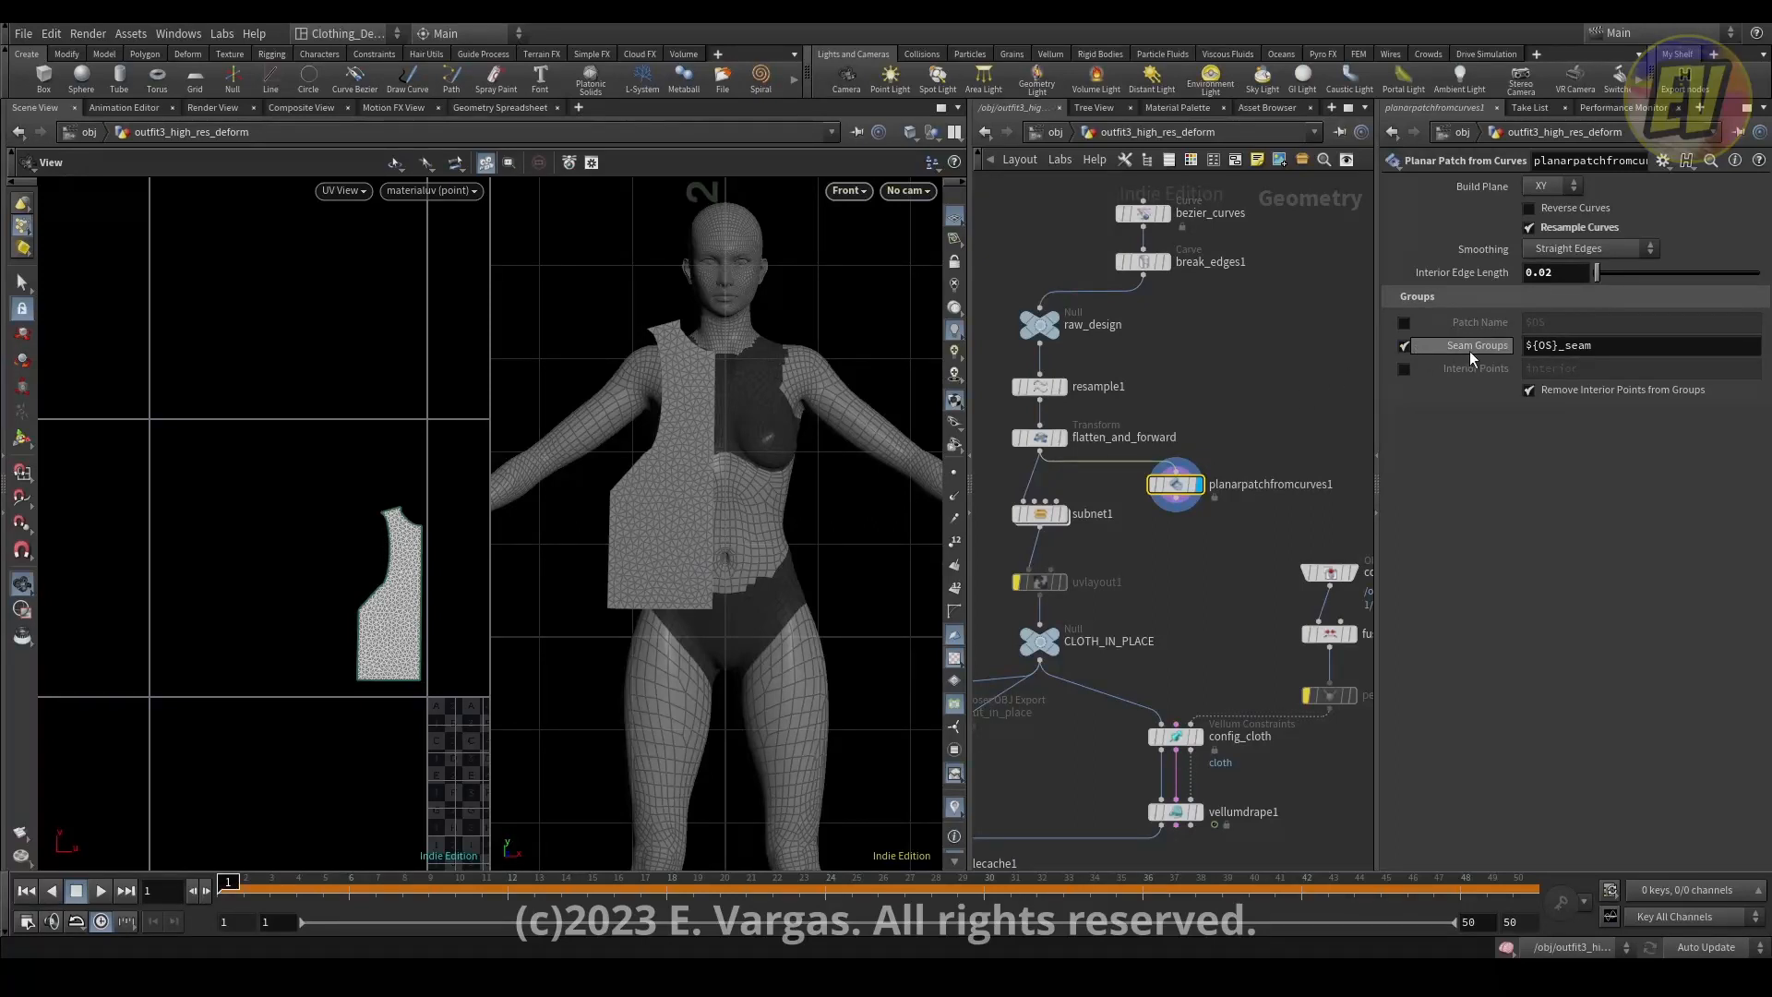
middle_click(1182, 496)
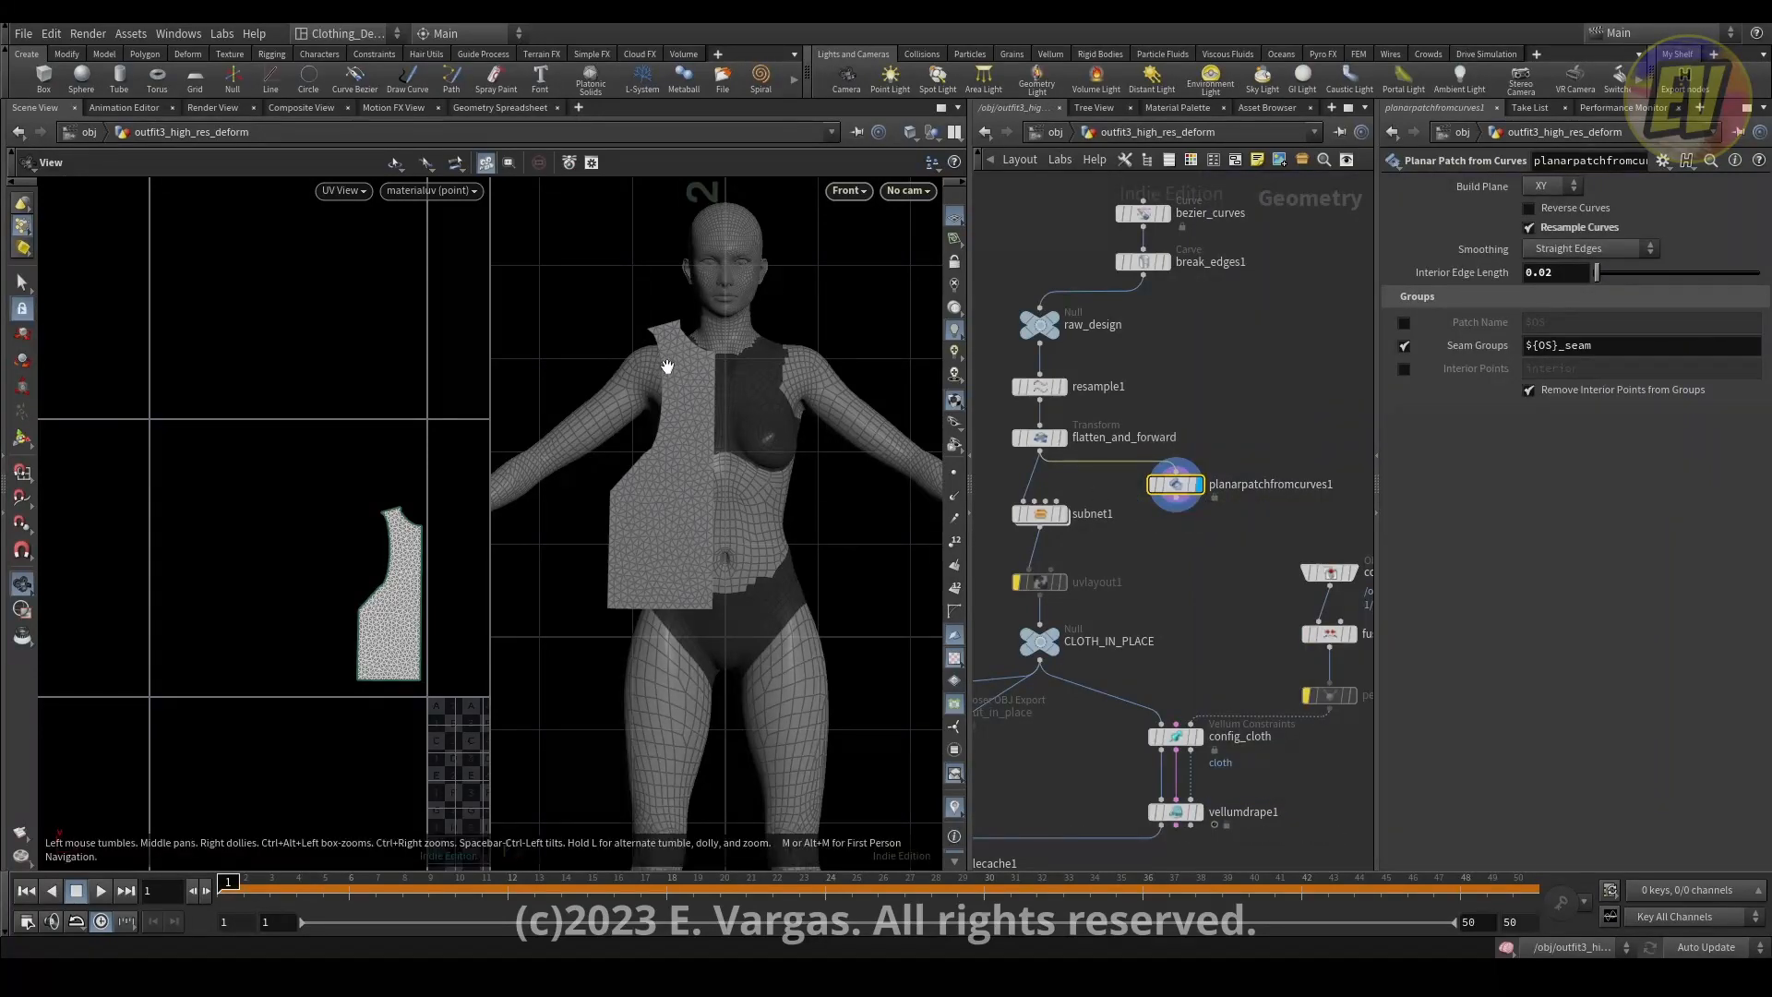
key(s)
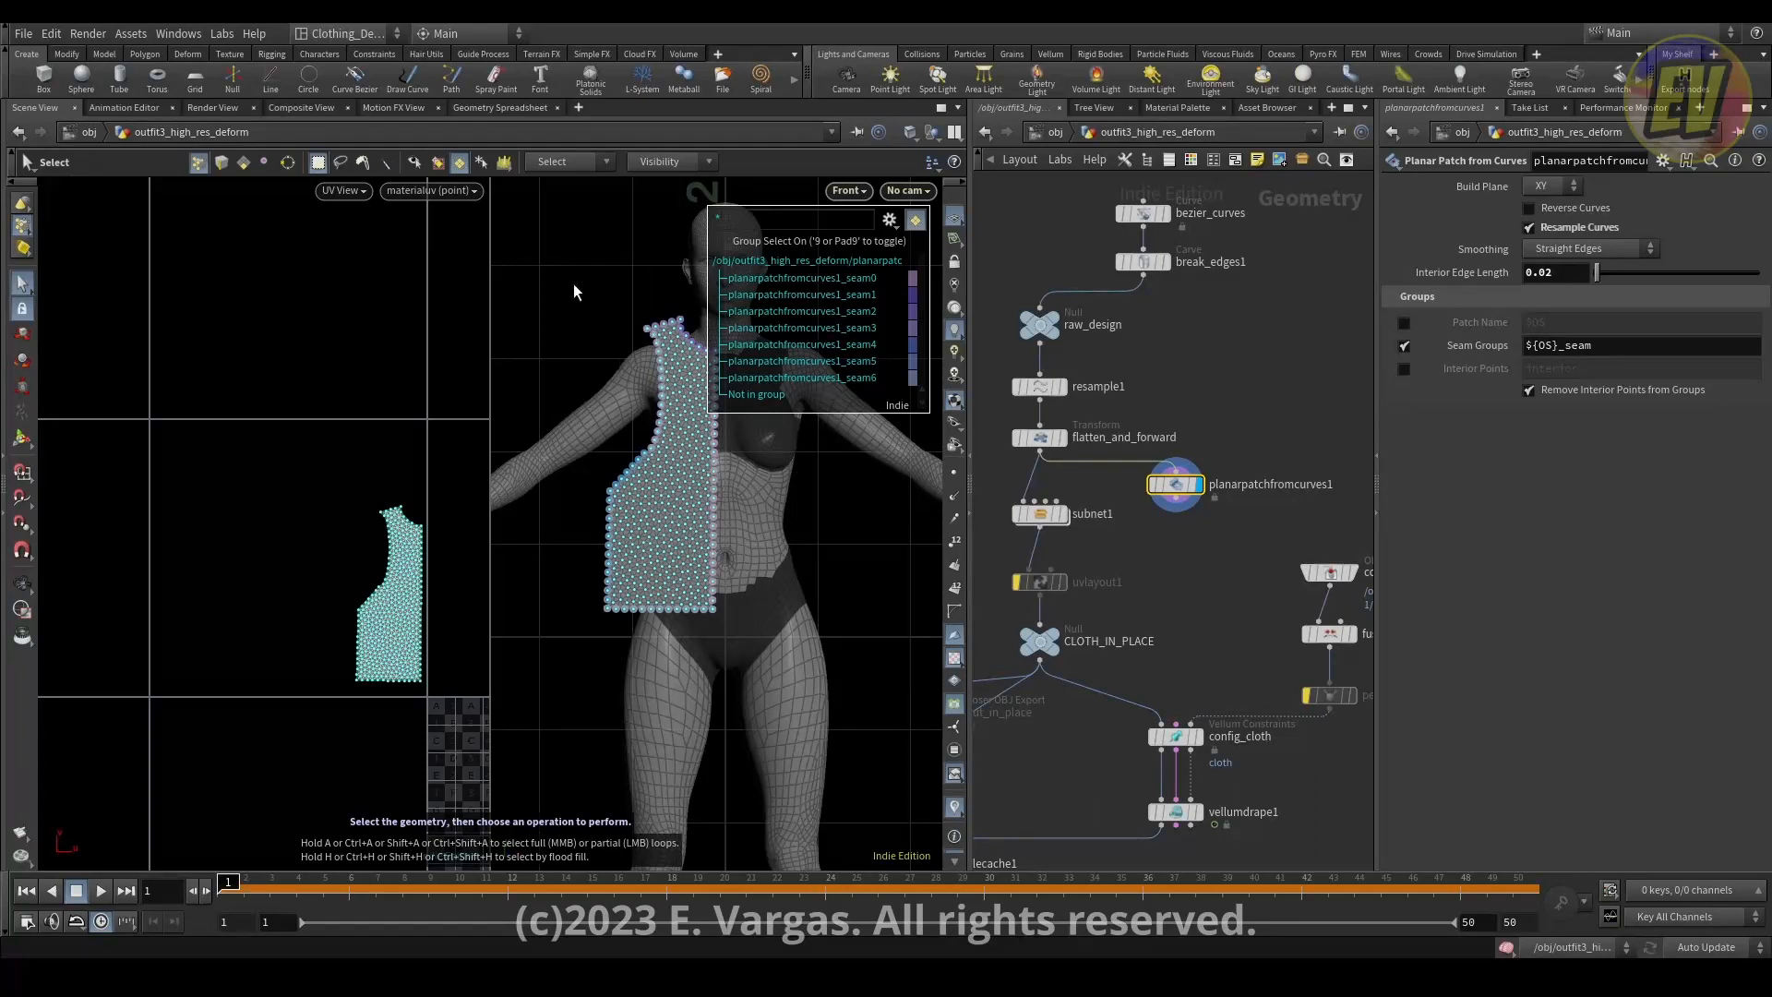
click(587, 162)
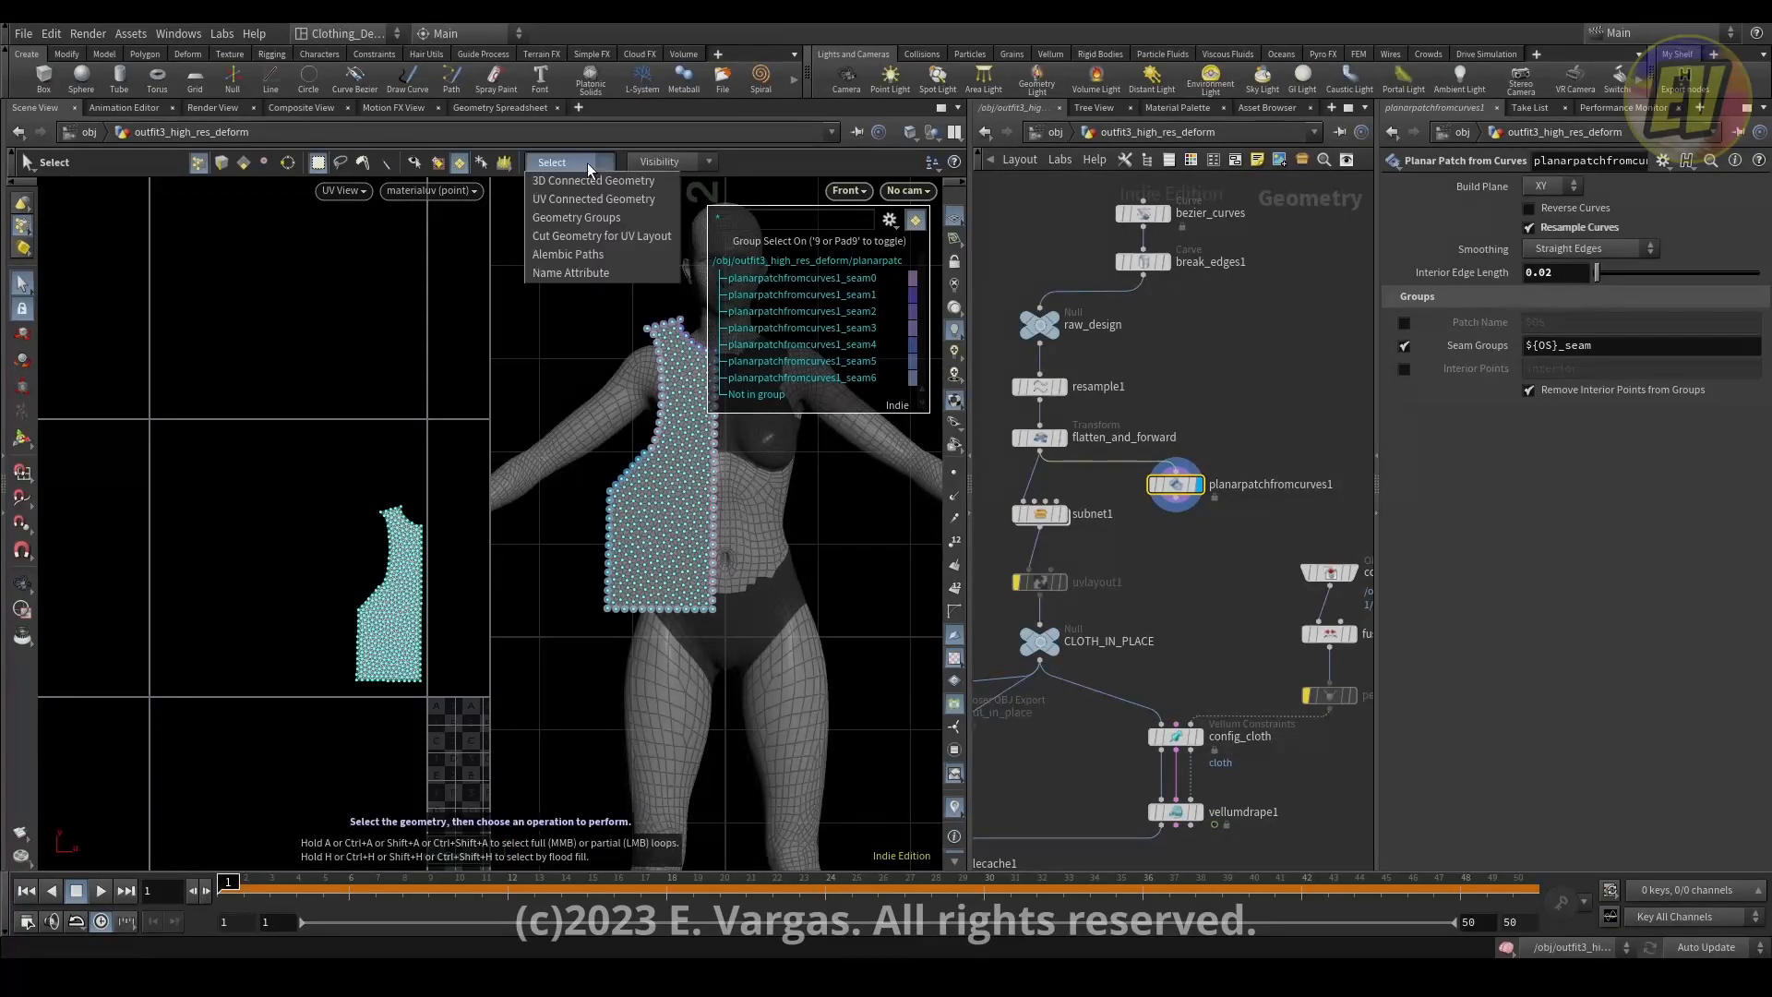
click(589, 219)
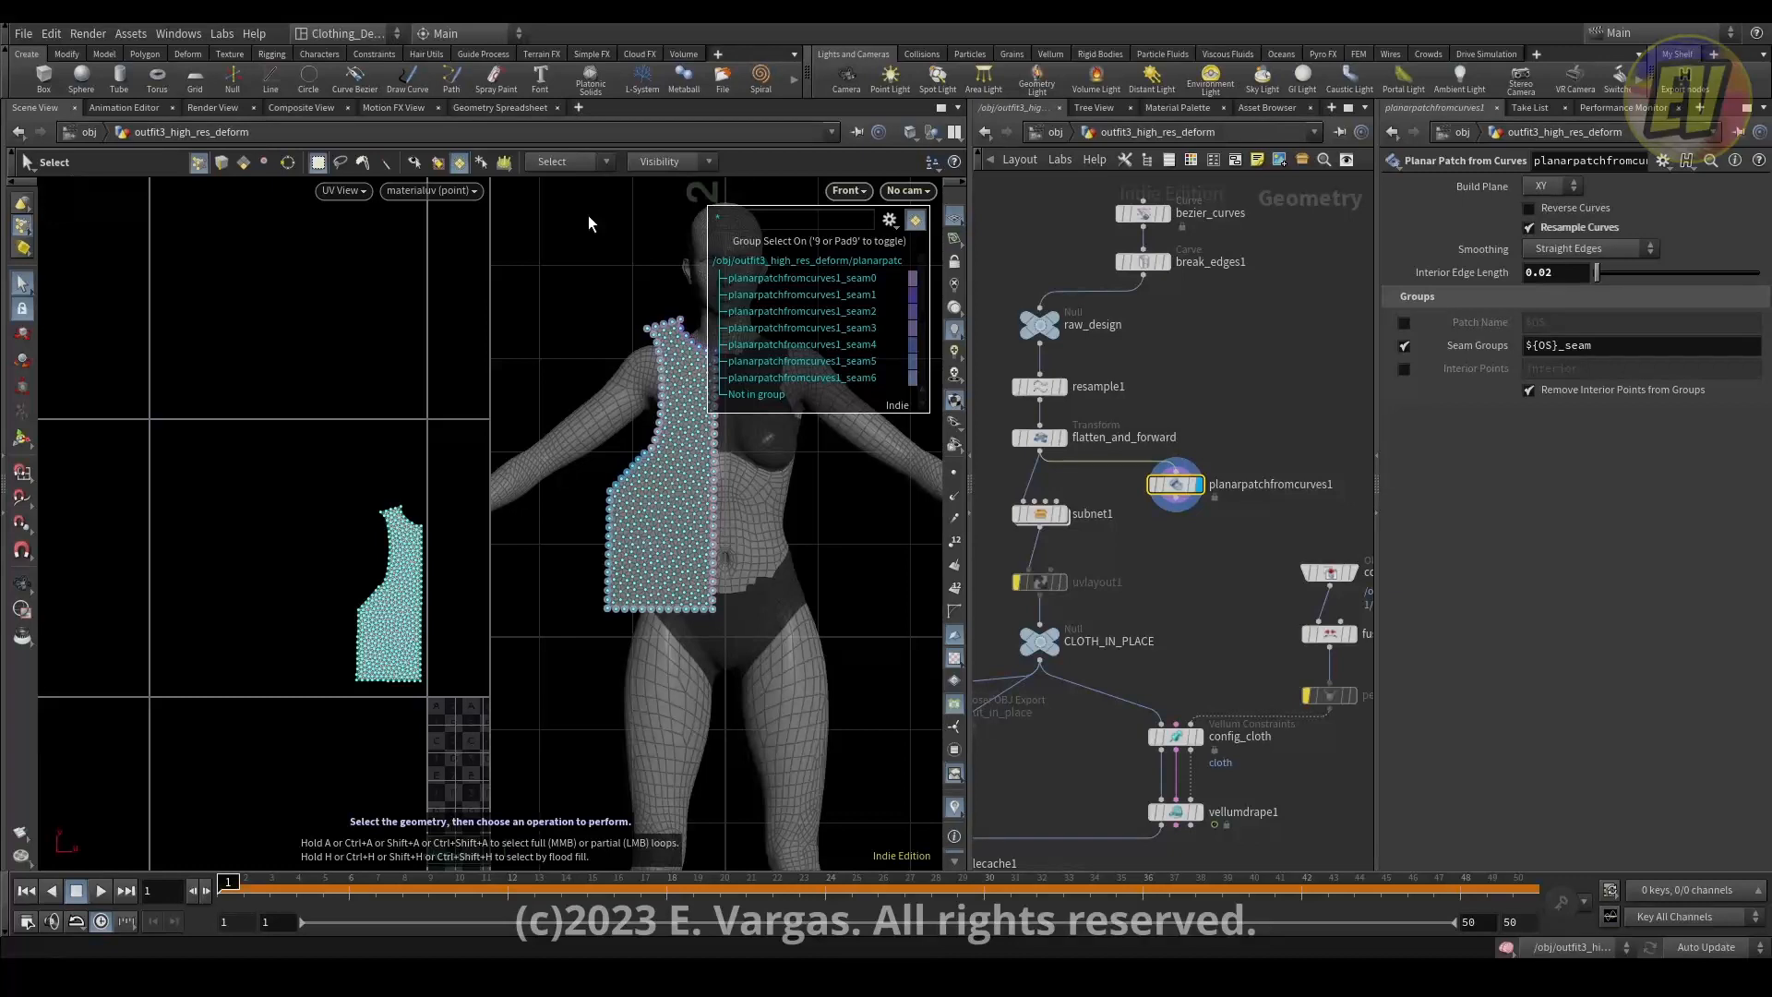
click(222, 163)
key(Escape)
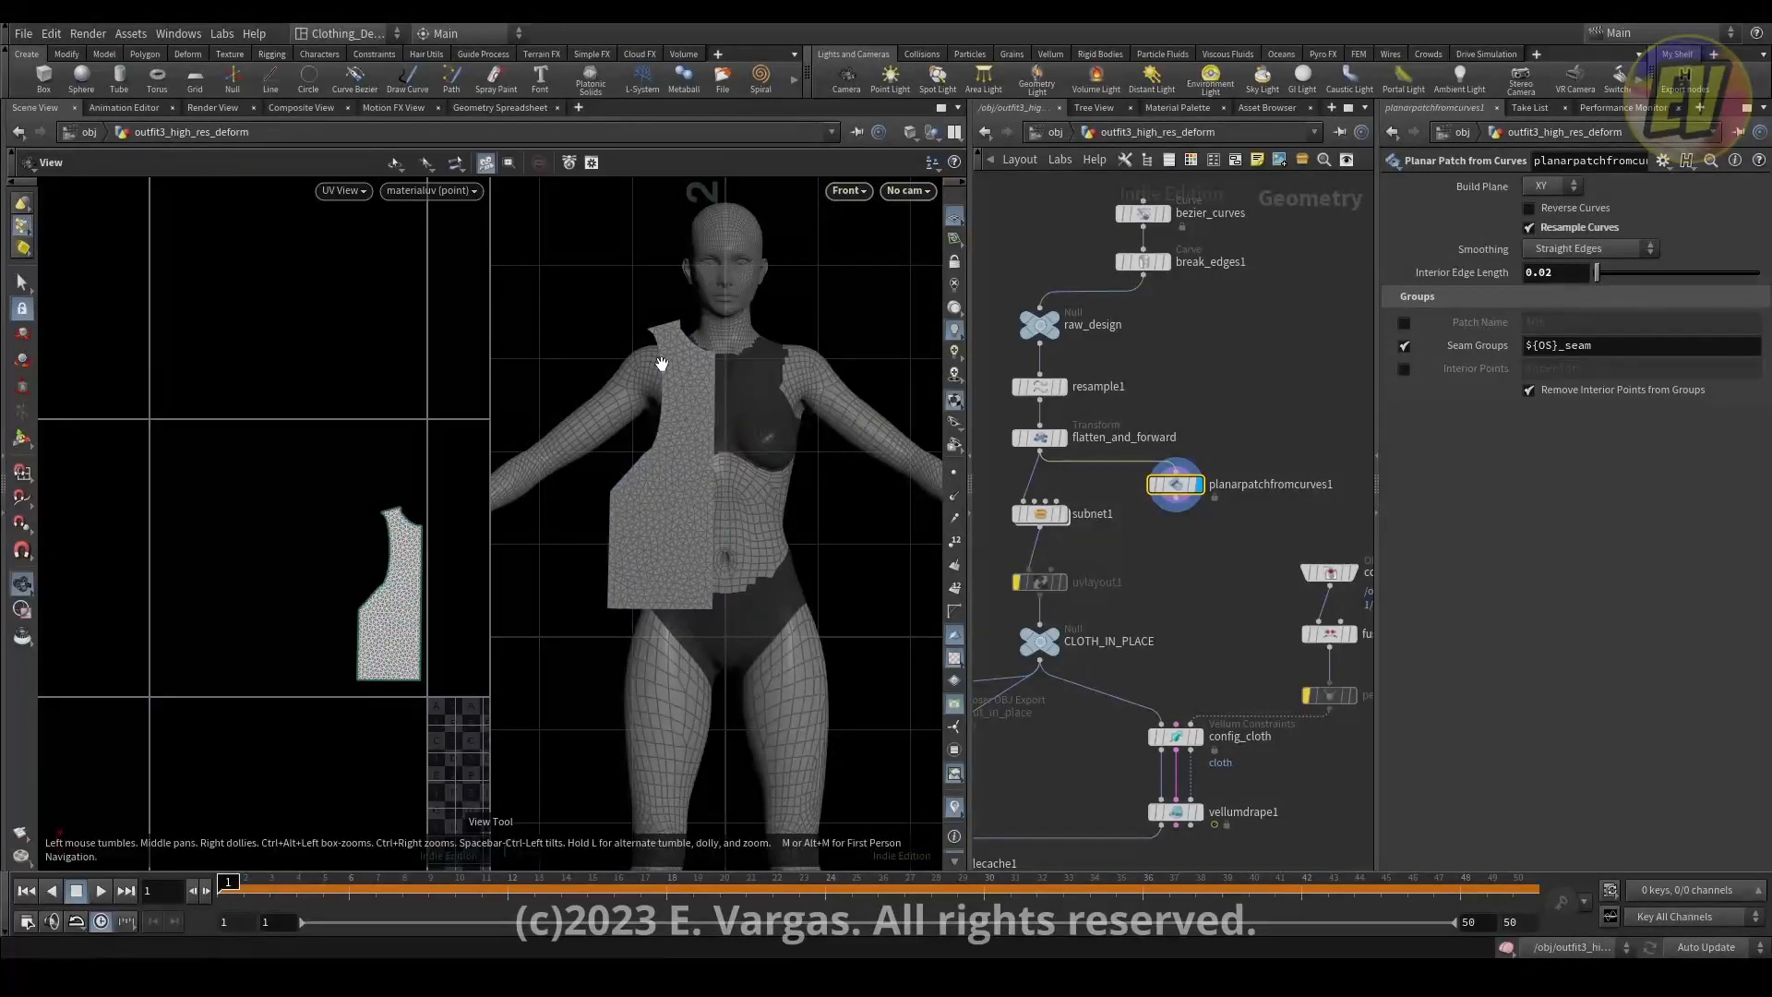
drag(662, 363, 714, 421)
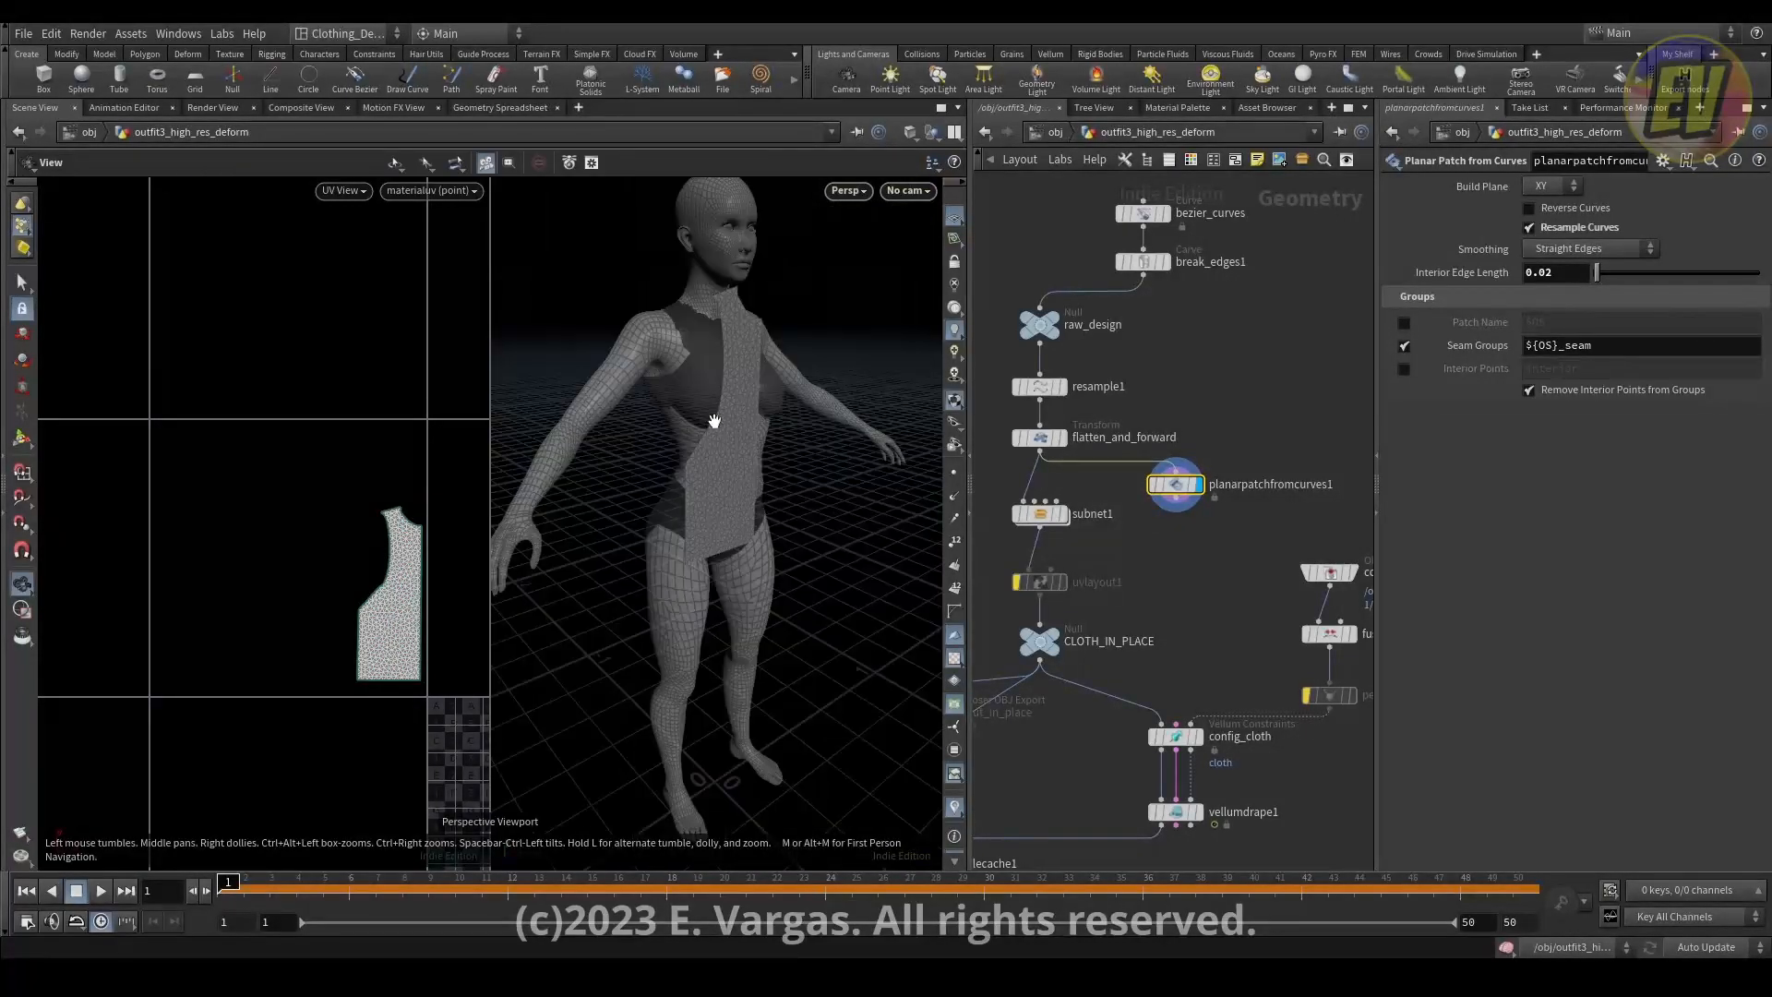
Display vellumdrape1, add a weld seam, and set its group to back_L_seam0 plus the centre seam of one front panel.
click(1194, 811)
click(1571, 424)
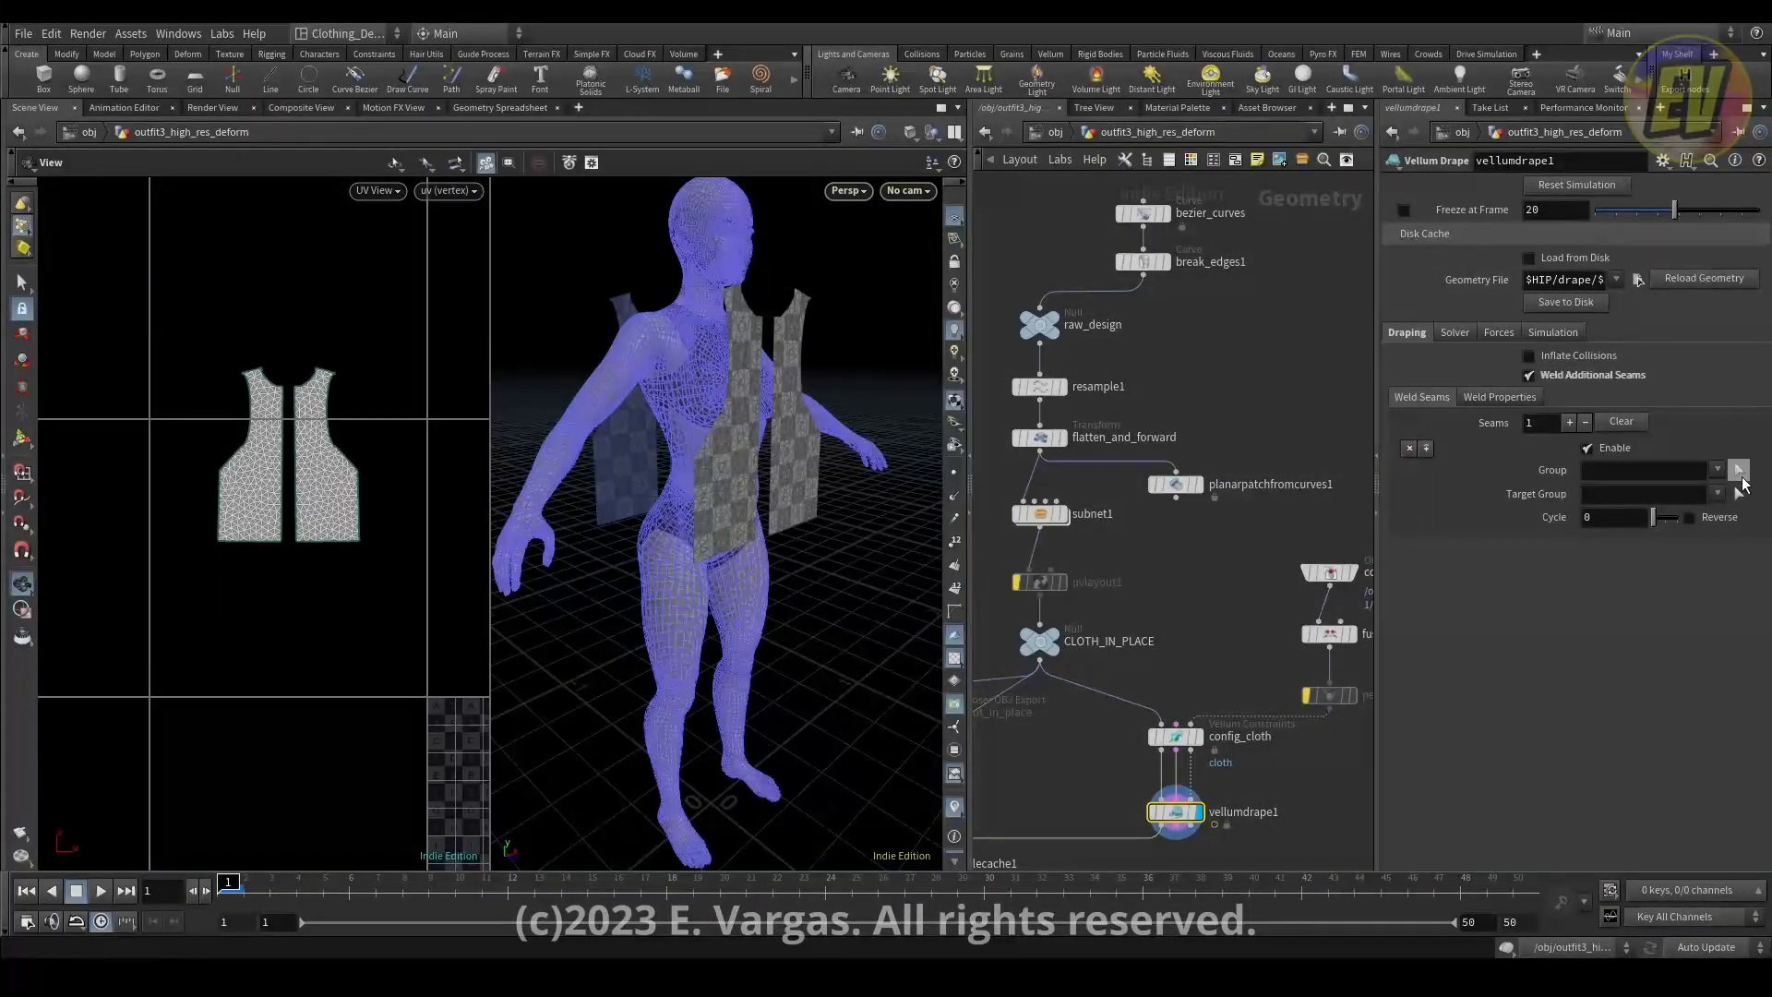
click(1740, 473)
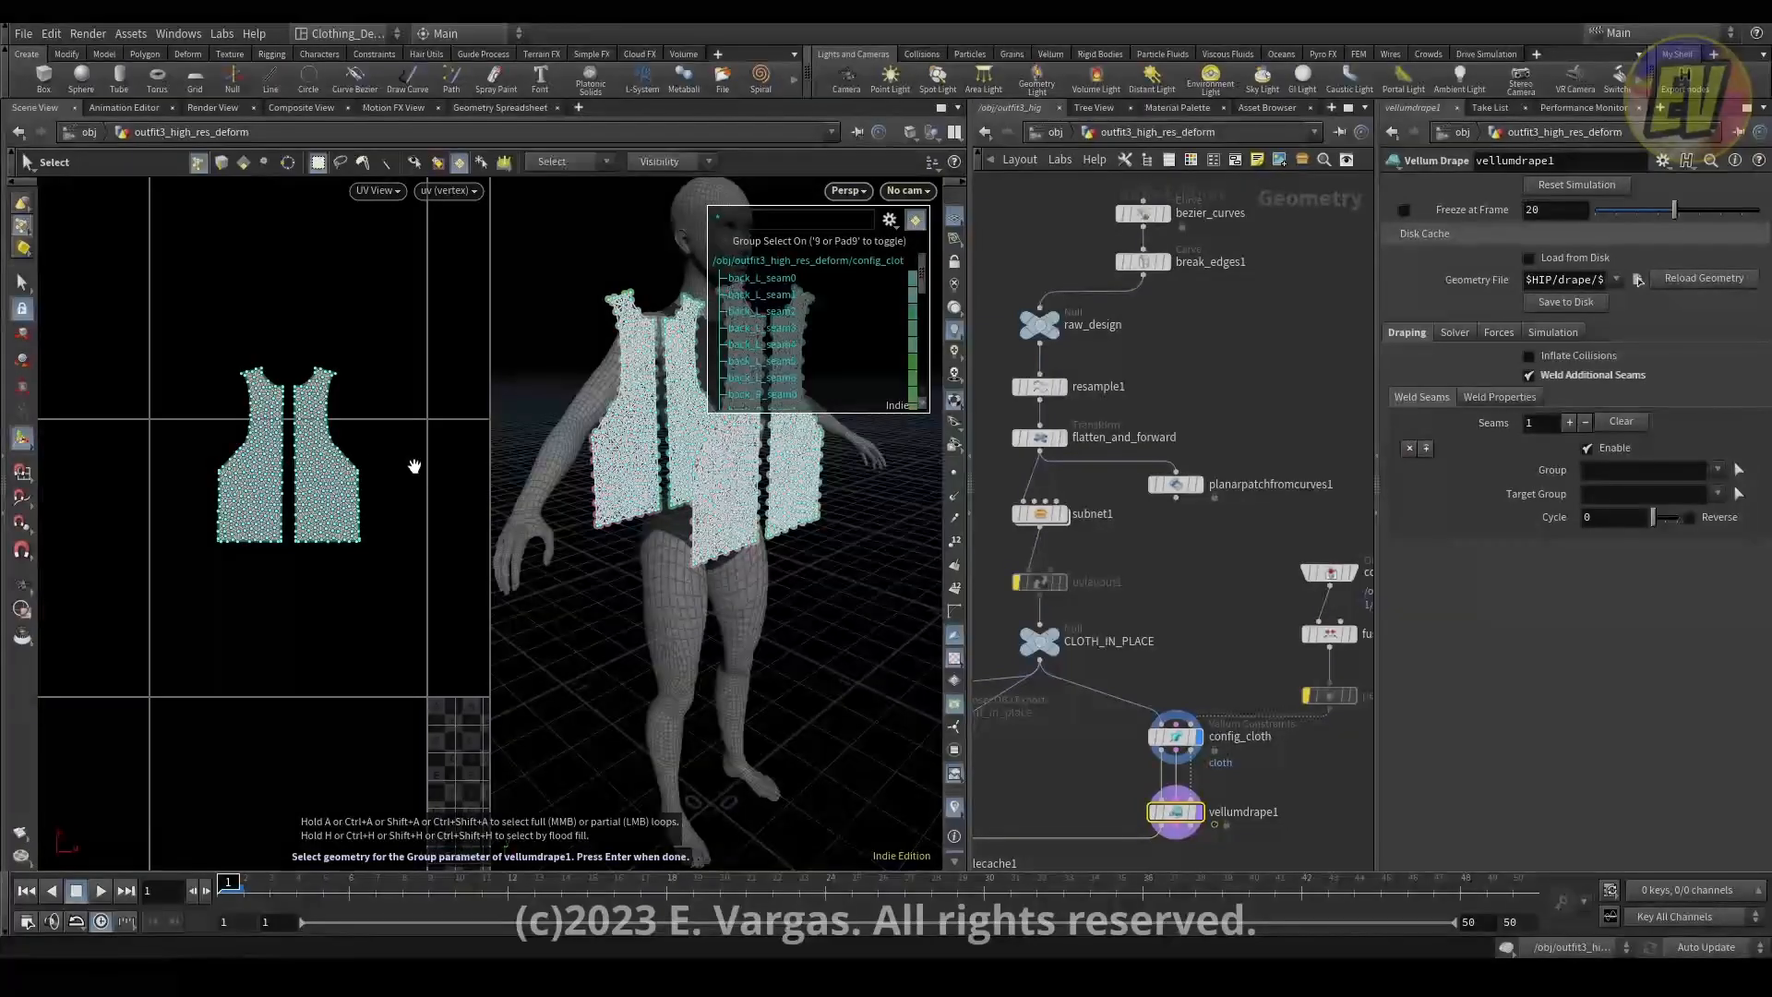
right_drag(414, 466, 332, 530)
middle_drag(332, 530, 262, 552)
middle_drag(657, 532, 665, 648)
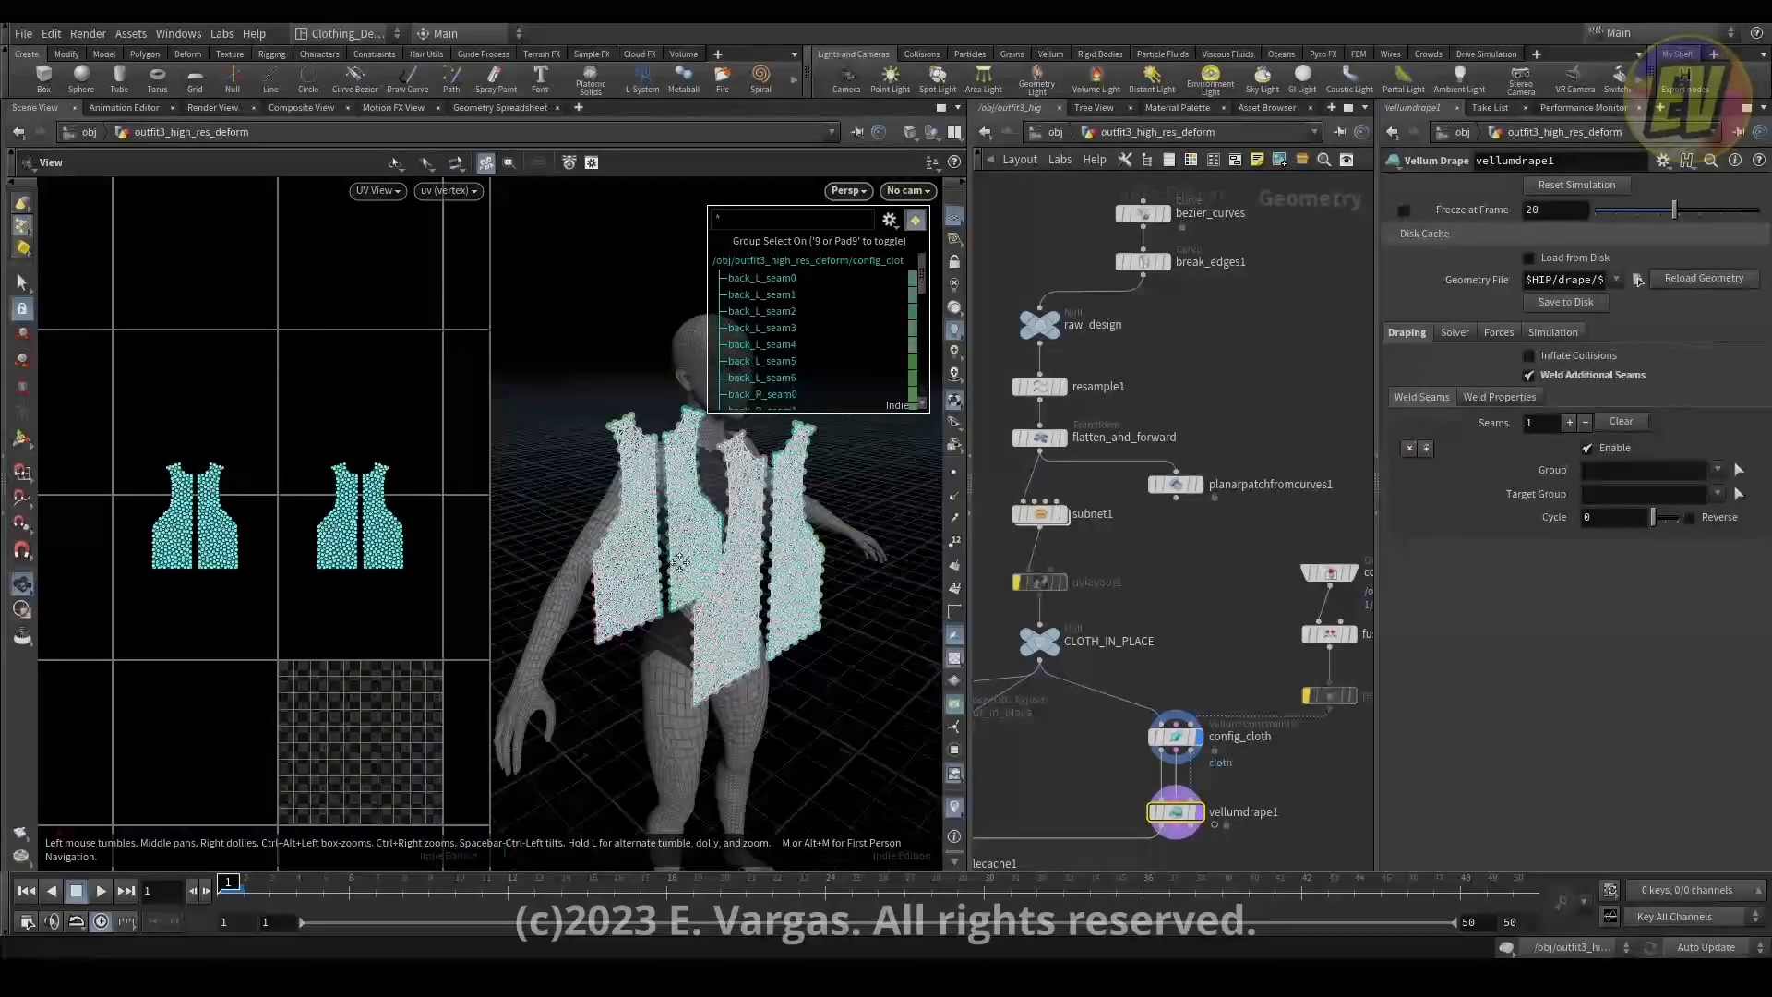
drag(679, 564, 683, 600)
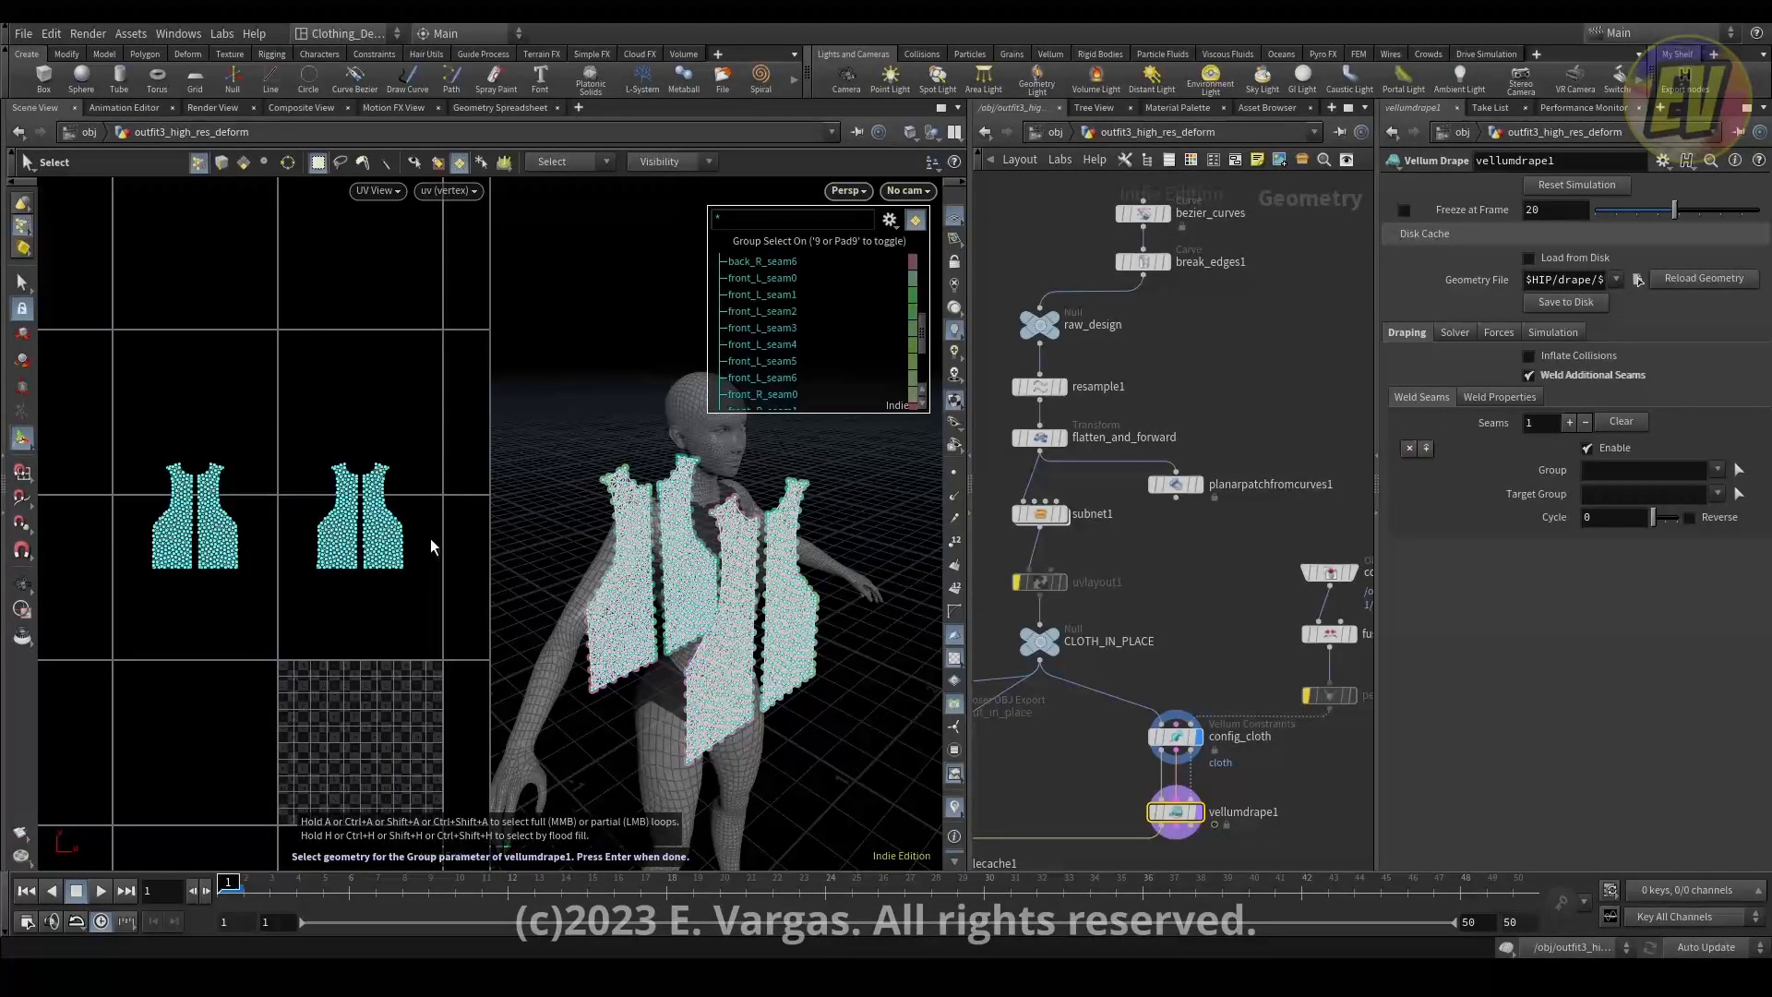
alt+right_drag(179, 552, 198, 502)
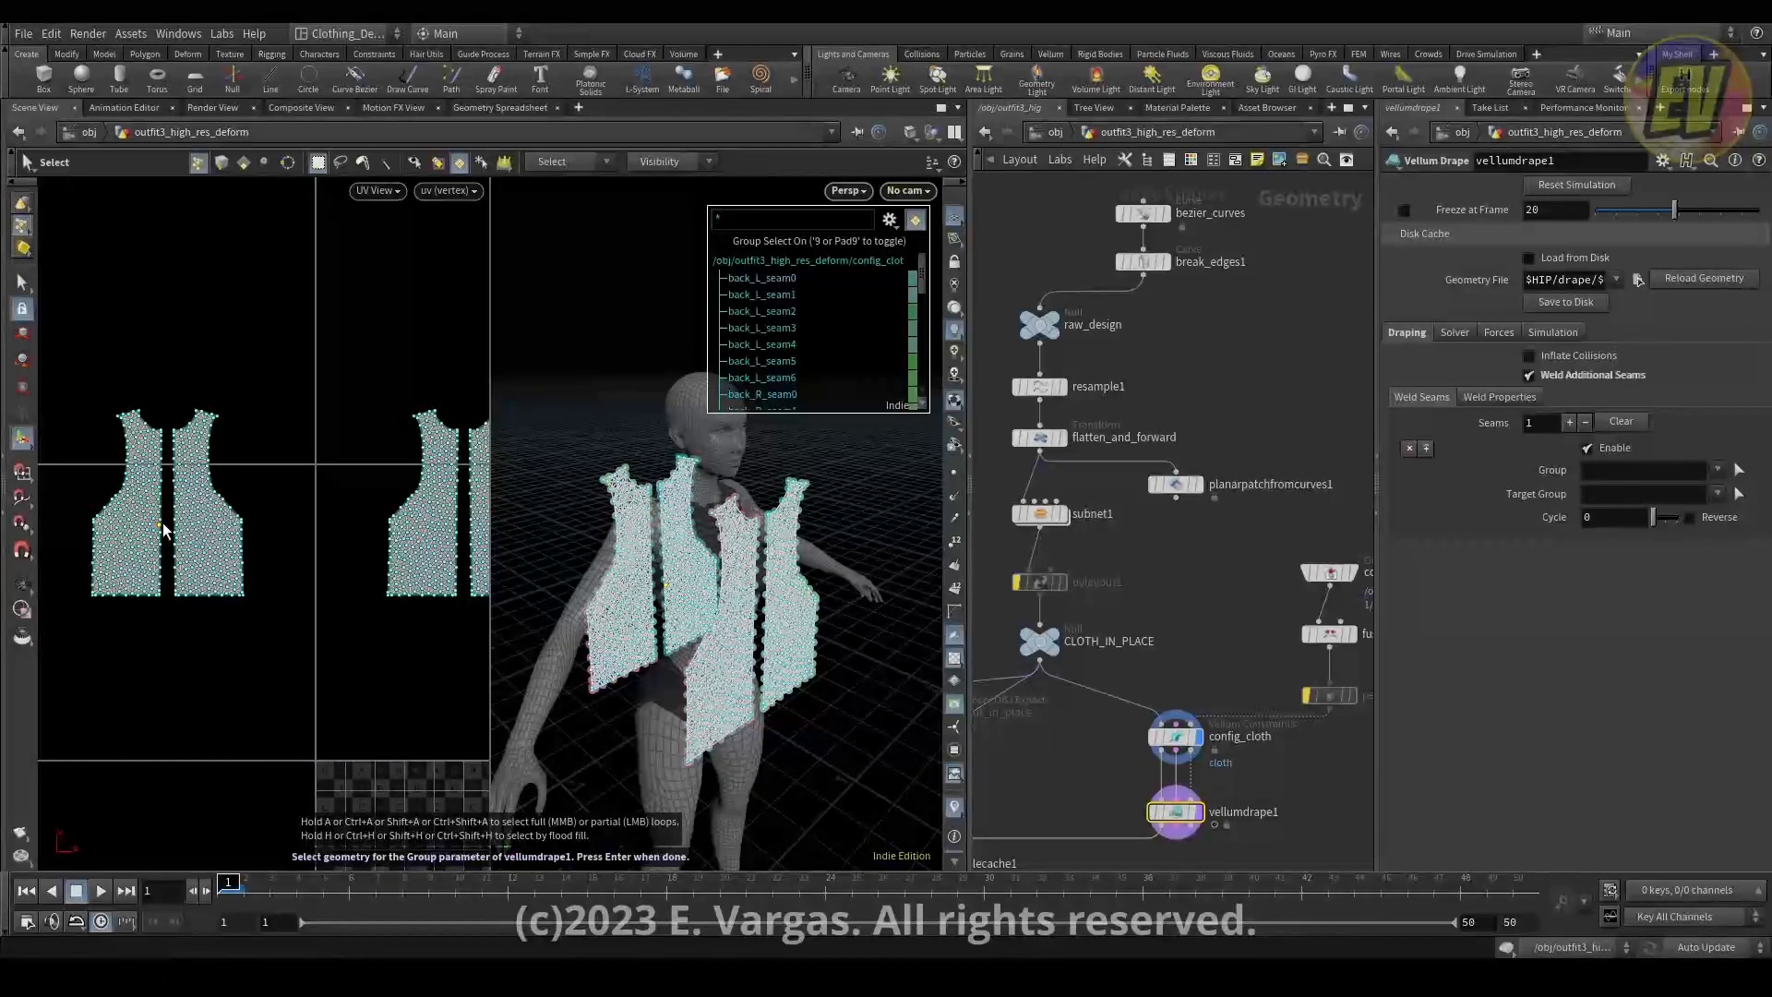
click(163, 526)
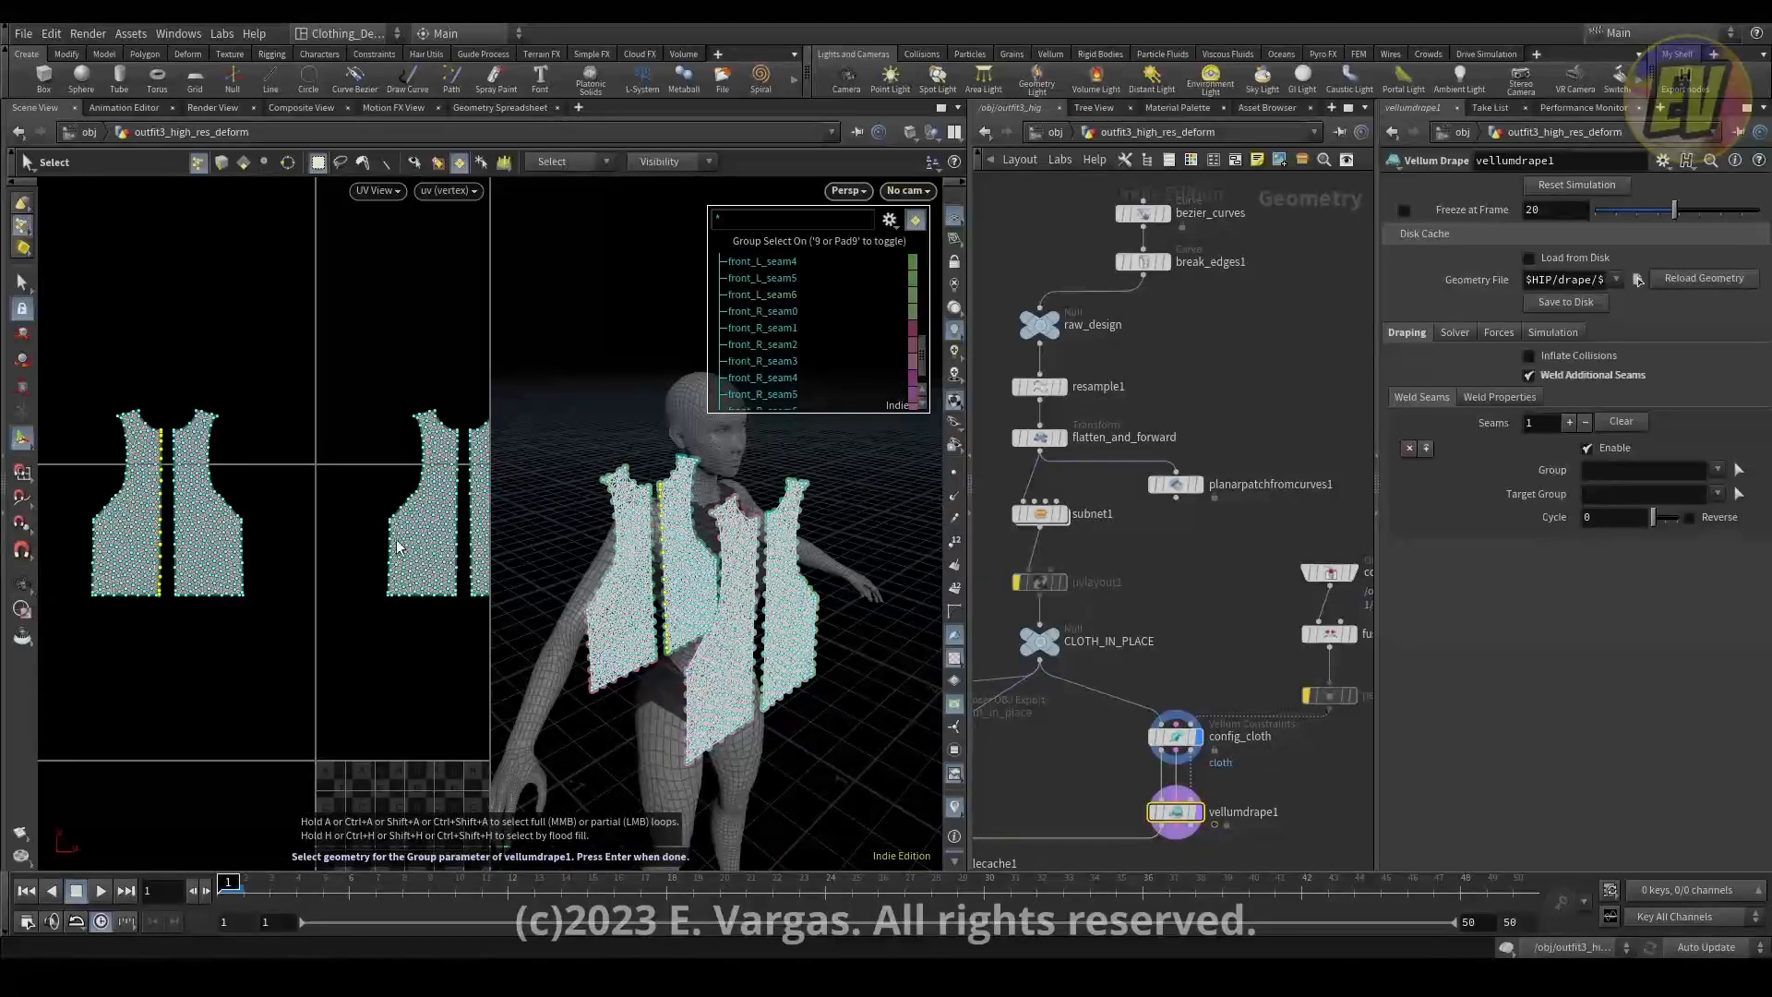
shift+click(462, 535)
key(Return)
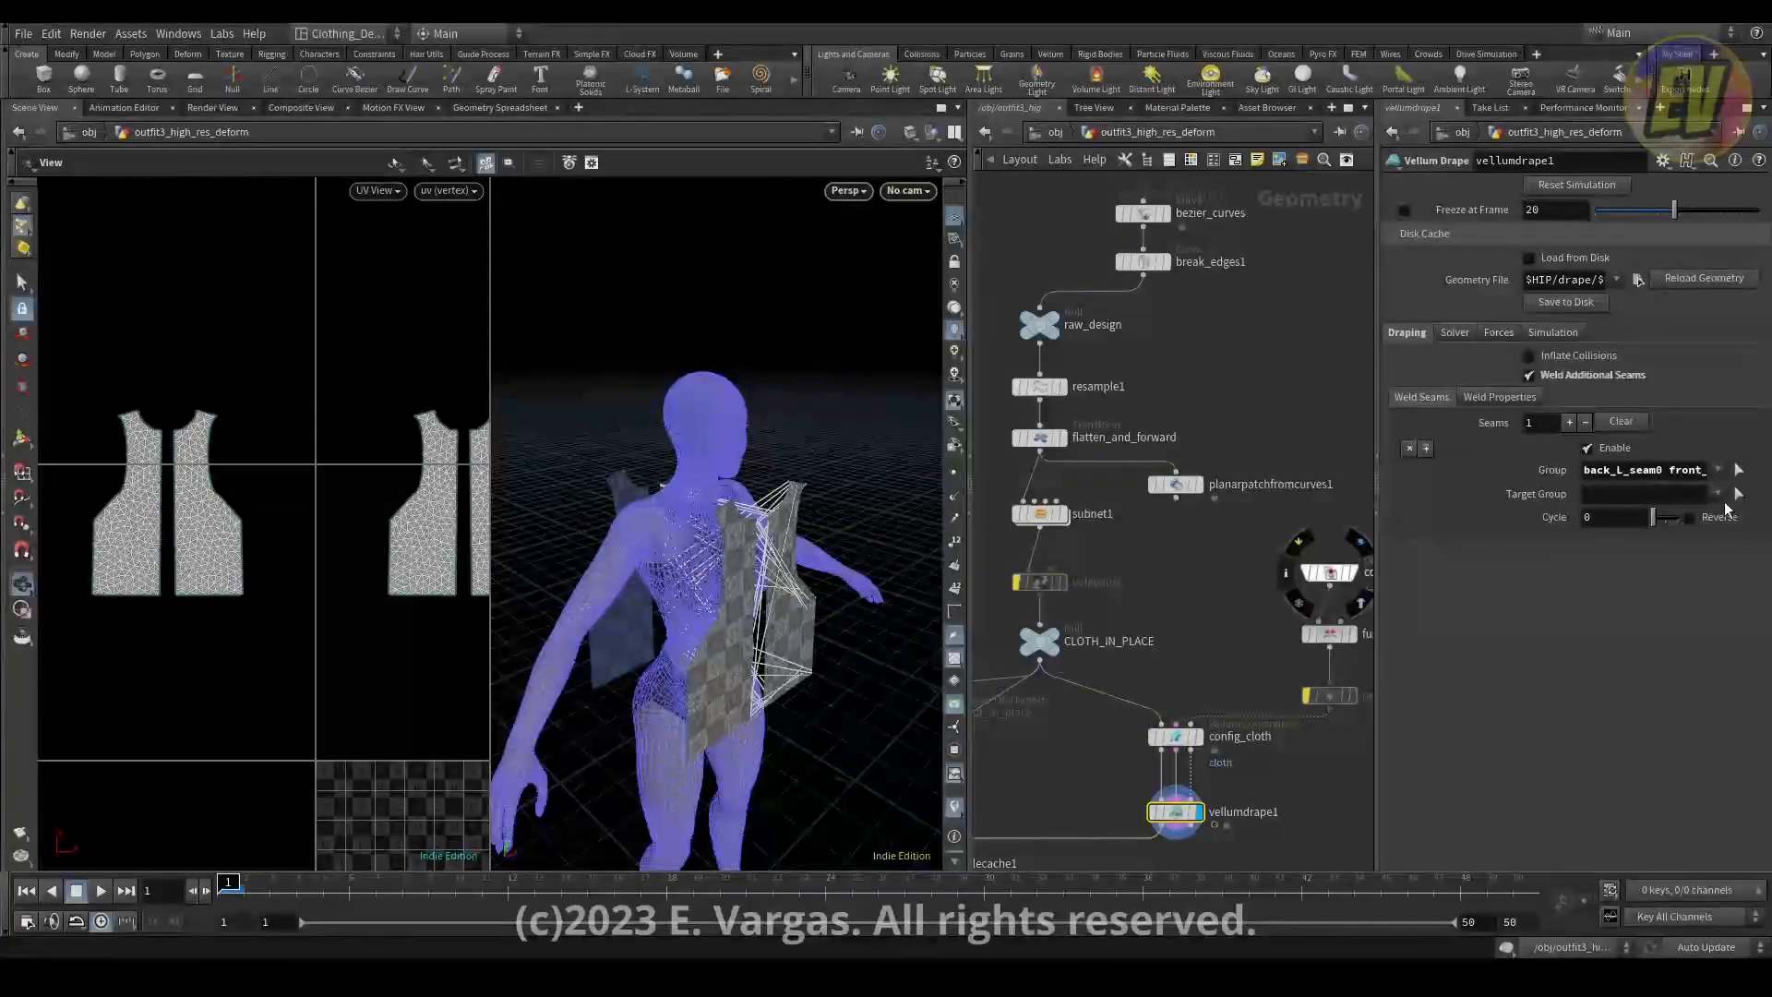
Set the first weld's target group to back_R_seam0 plus the opposite front panel's centre seam, and add a second weld seam.
click(1739, 494)
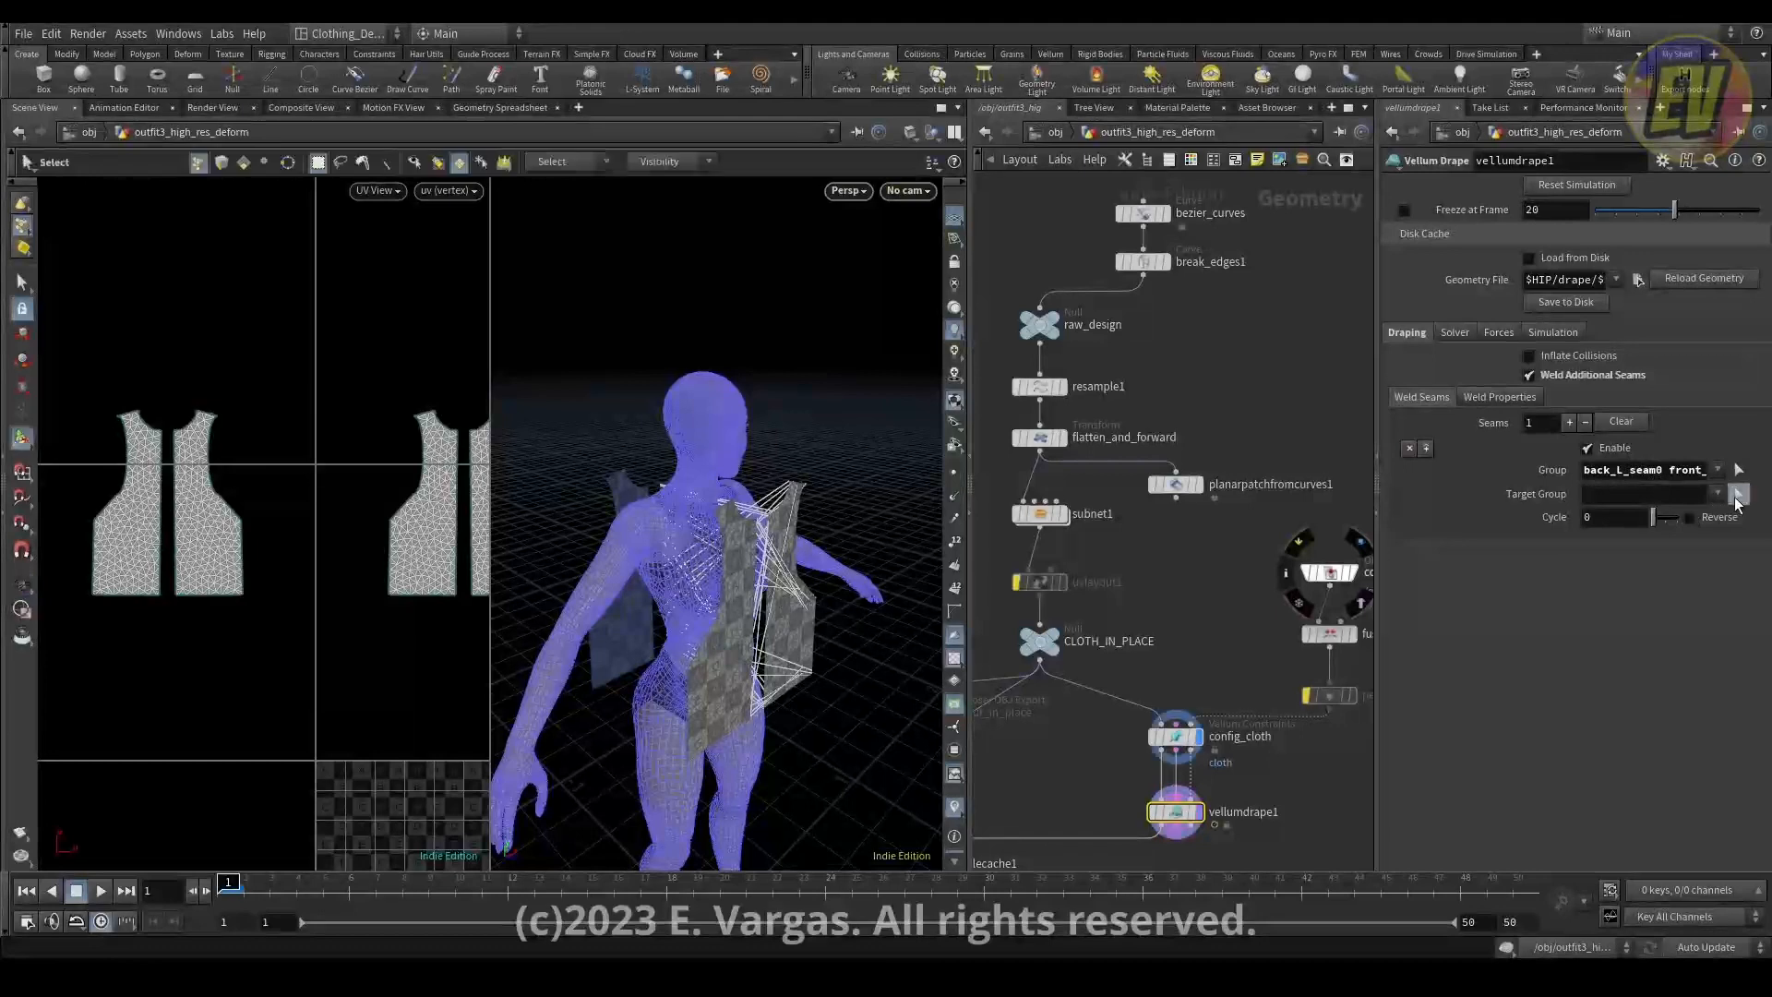
click(175, 526)
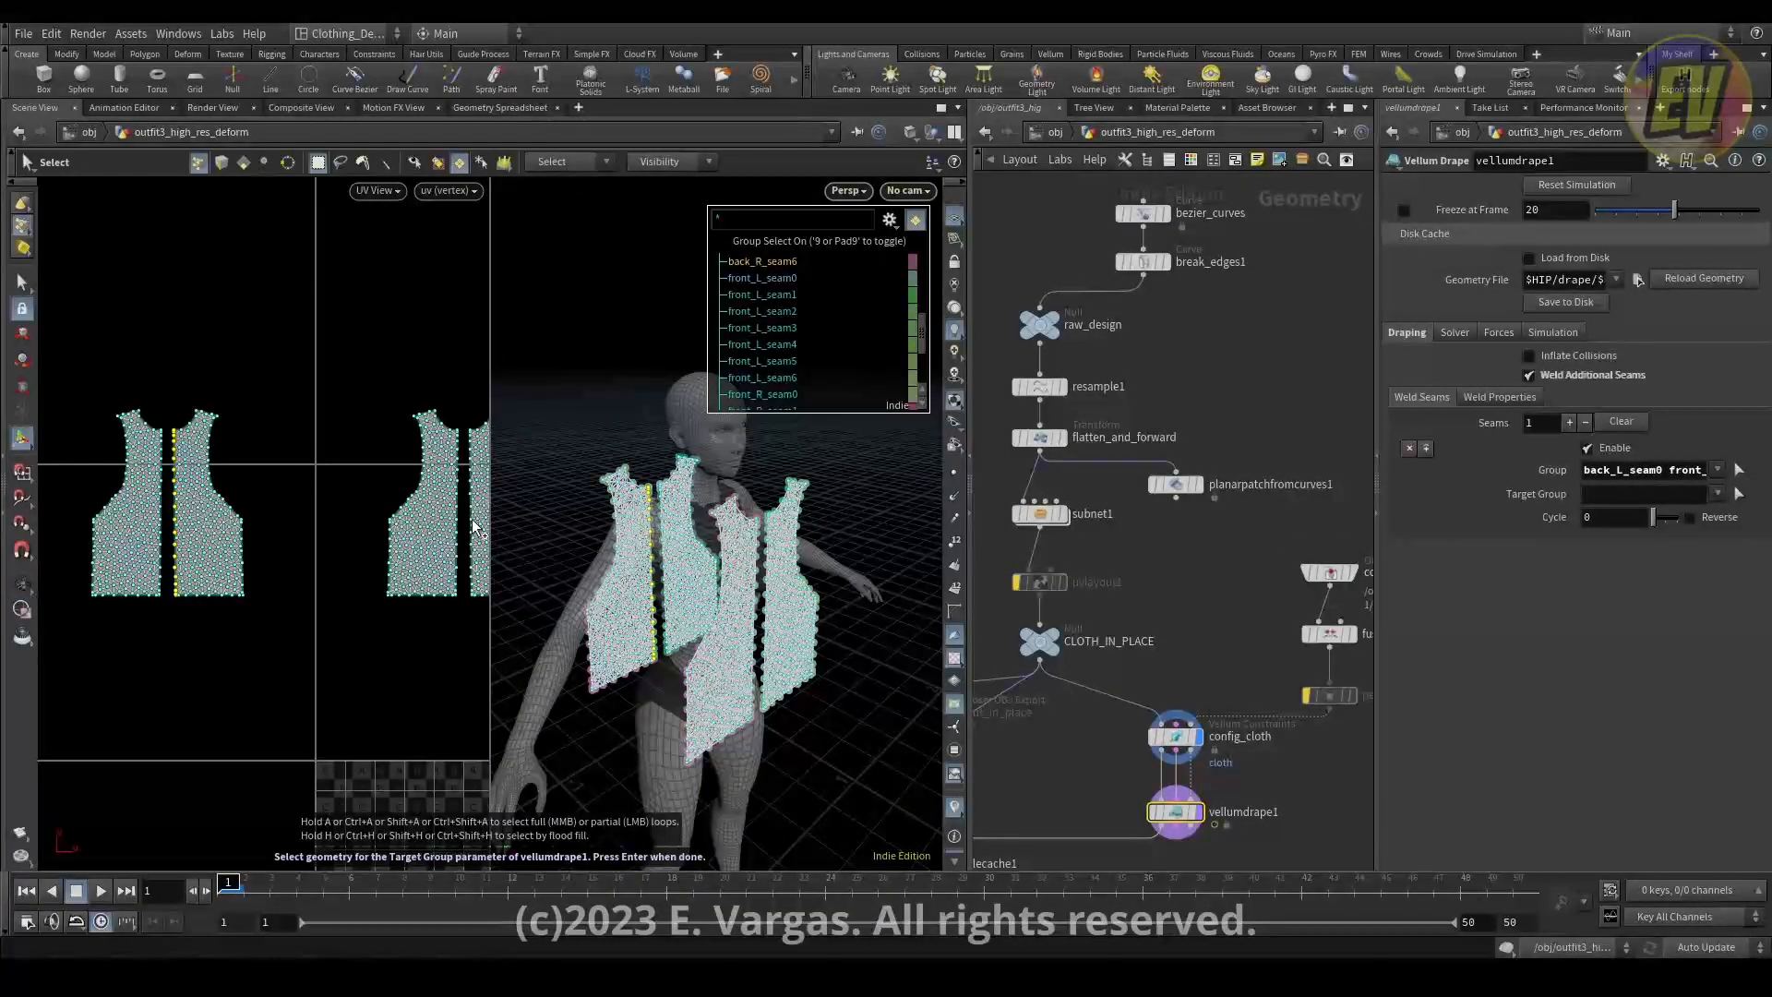
shift+click(473, 528)
key(Return)
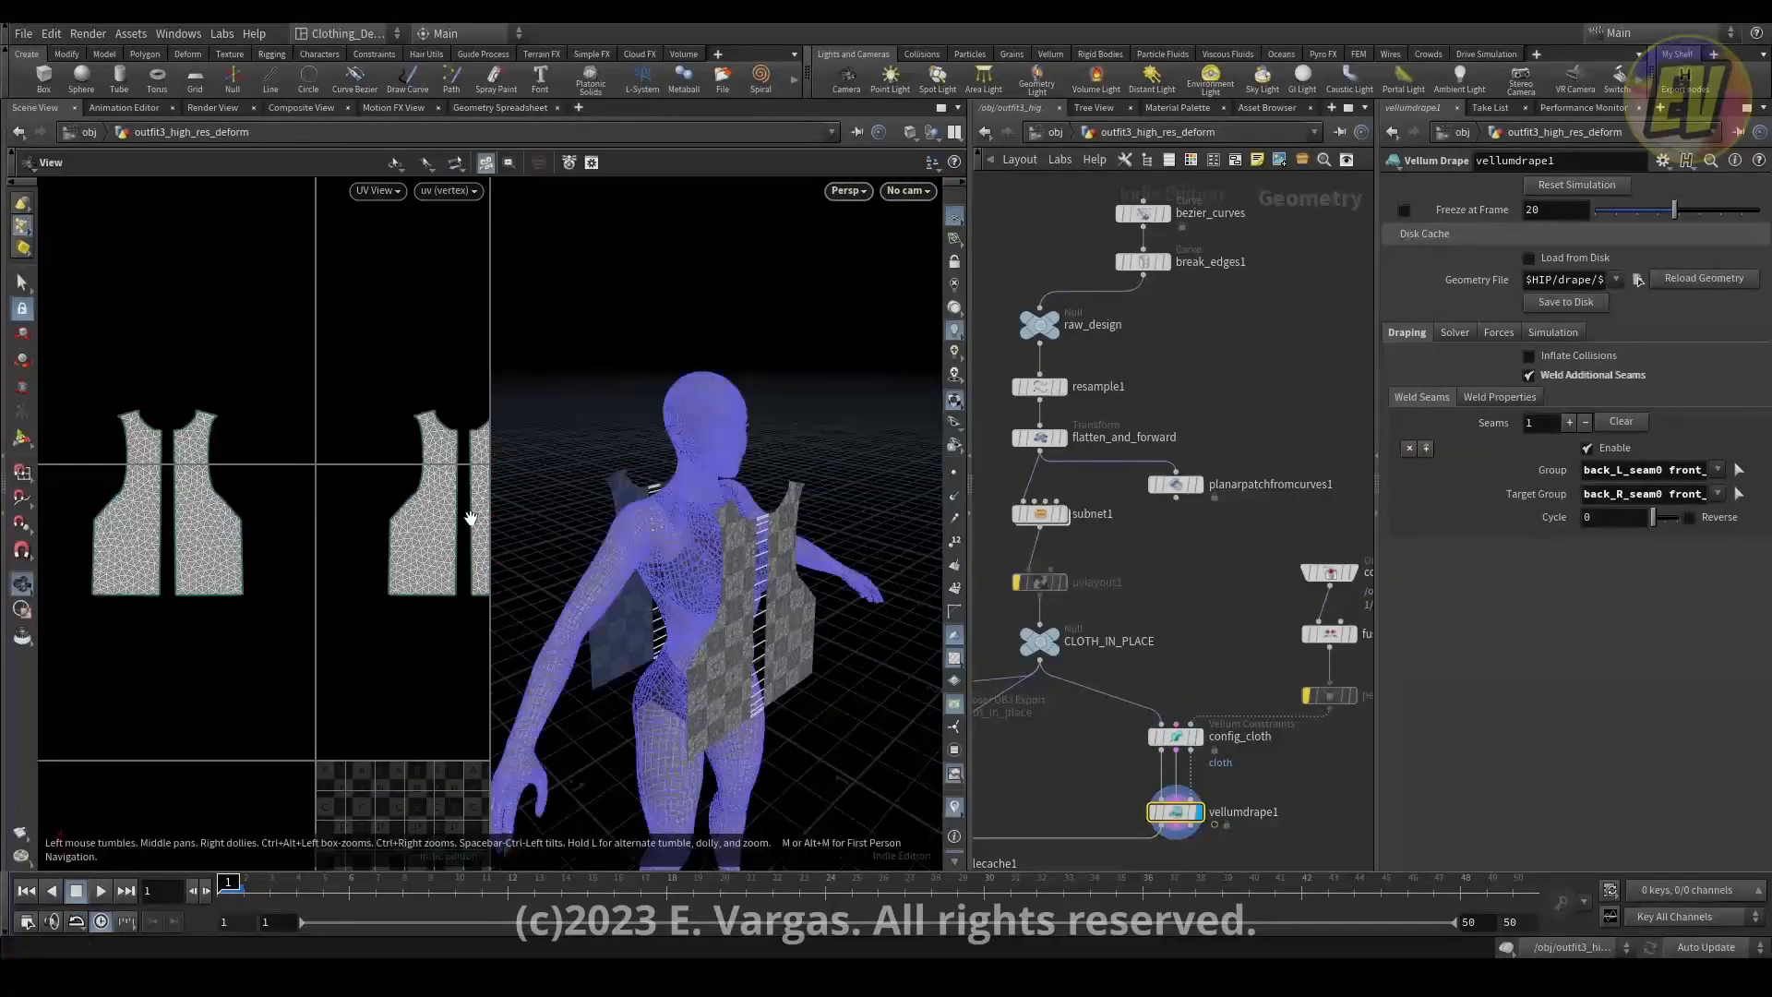
drag(767, 564, 711, 559)
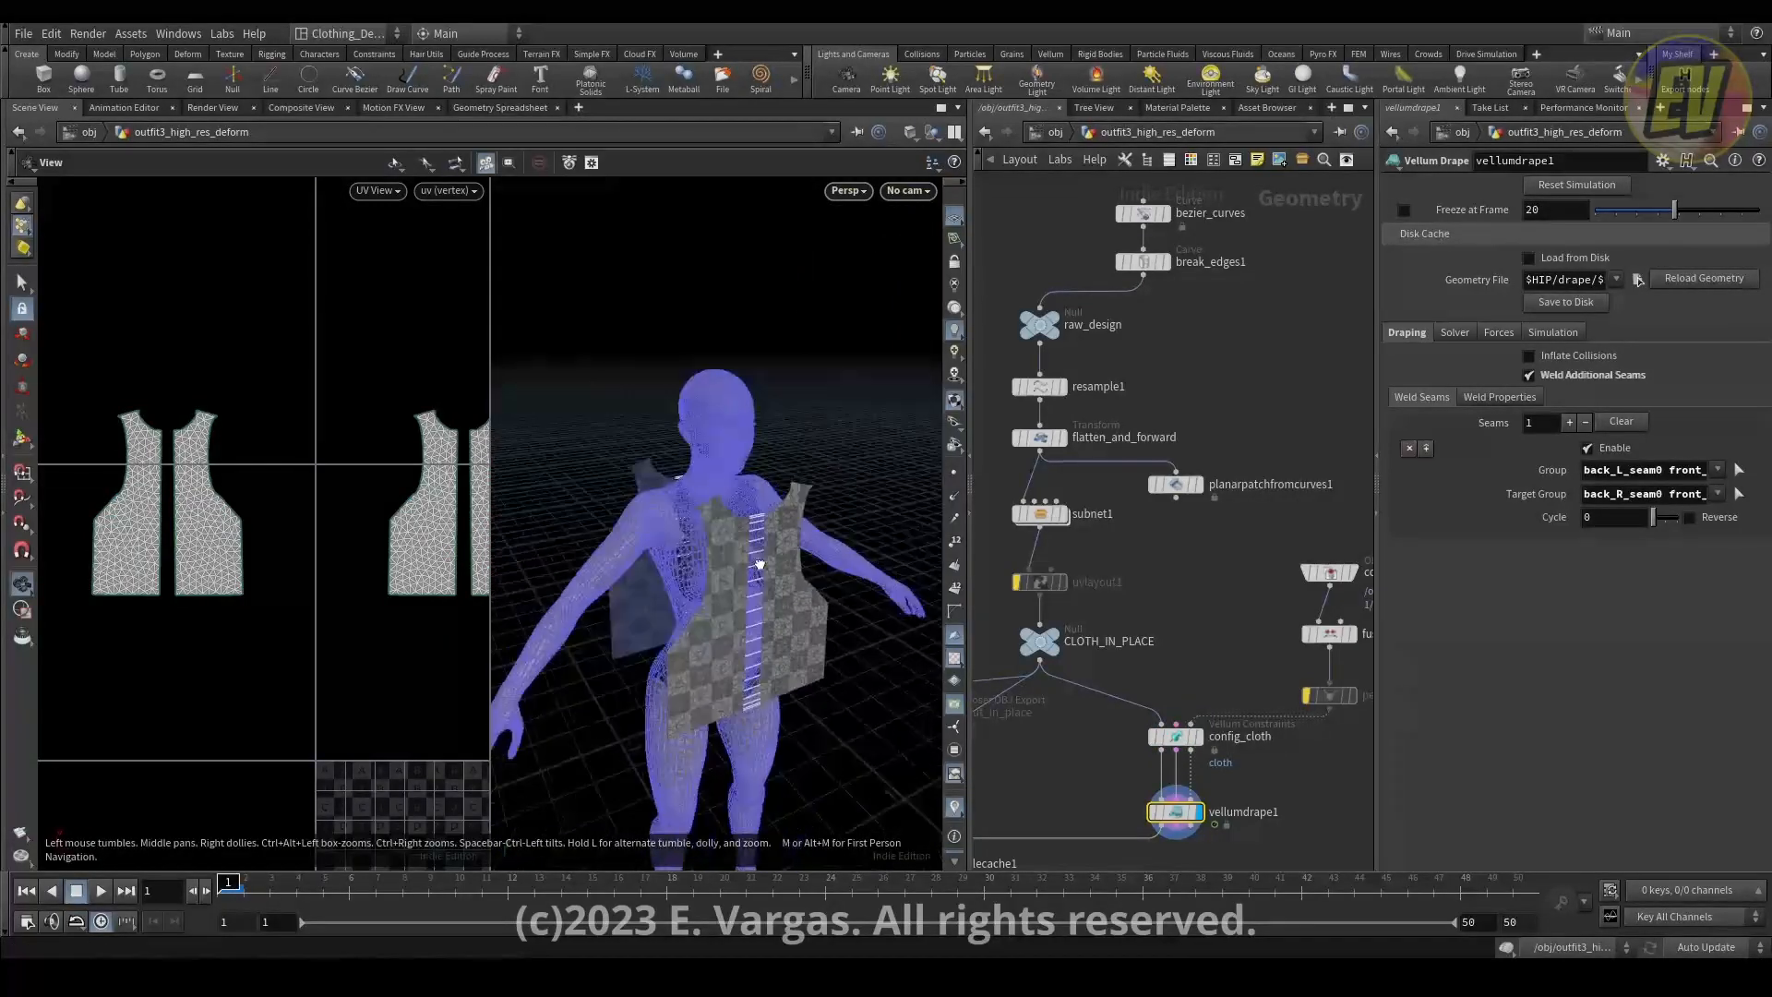
click(1569, 422)
Try to assign the back panels' side and shoulder seams as the second weld's group, and undo the assignment.
click(1739, 560)
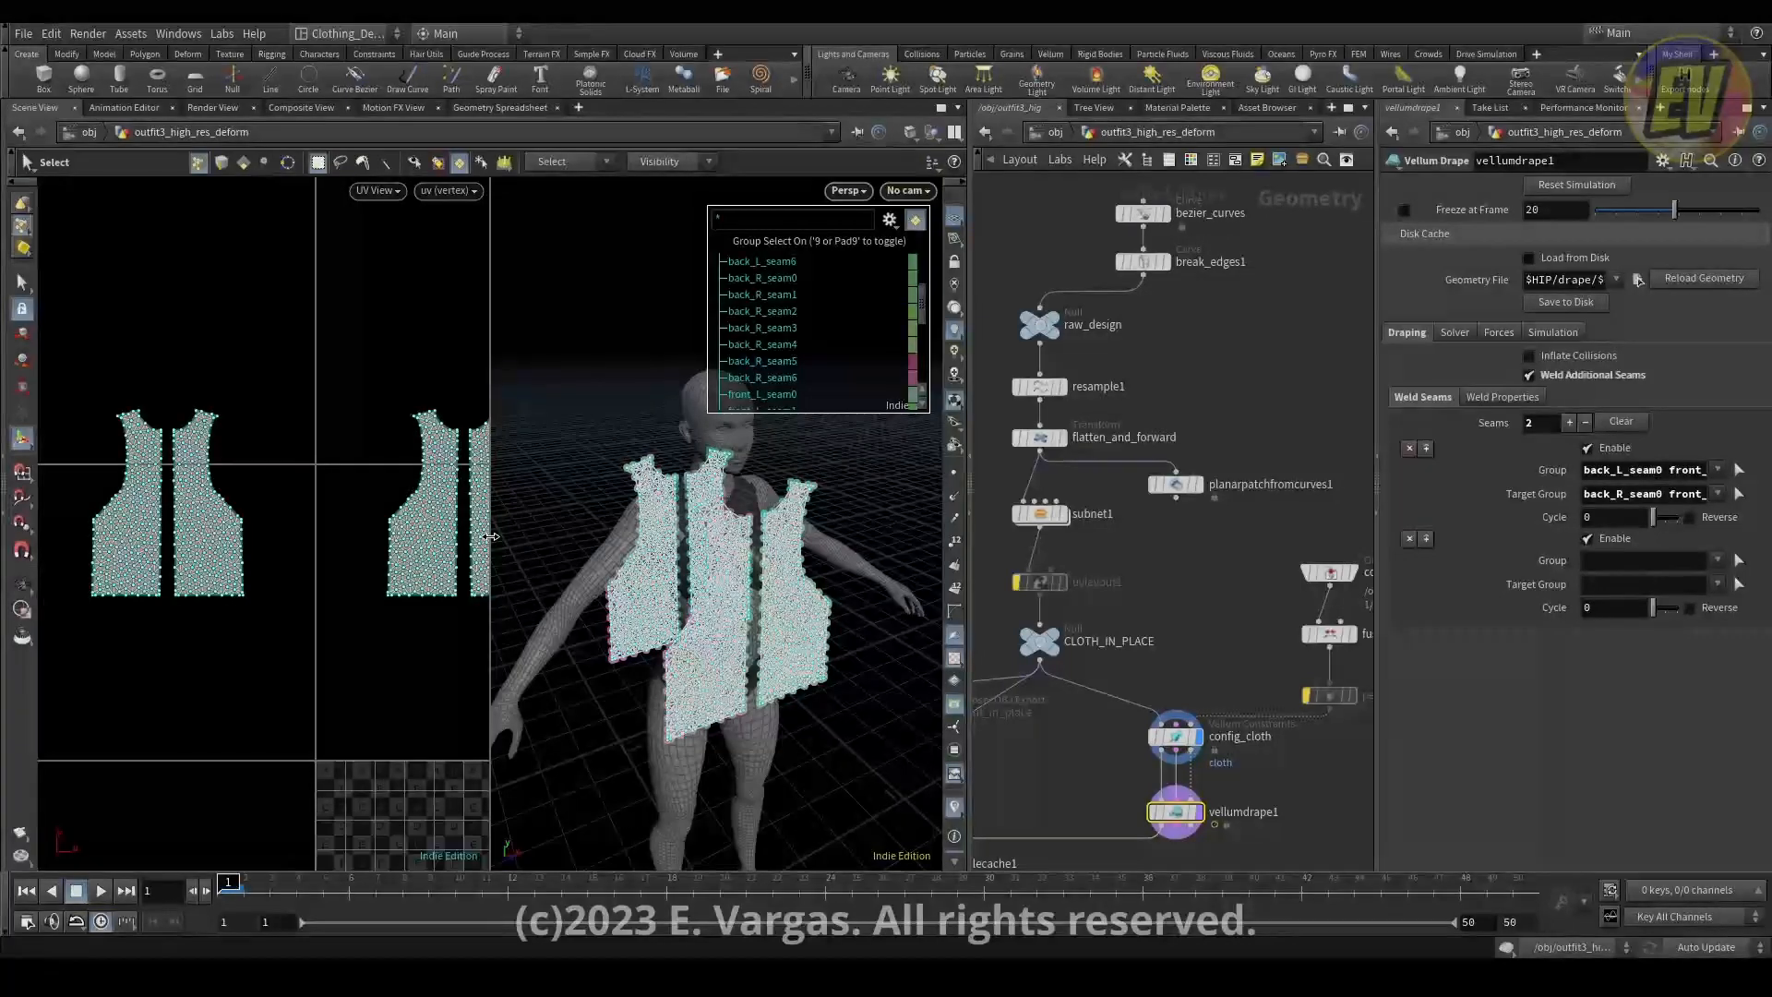
drag(491, 538, 537, 537)
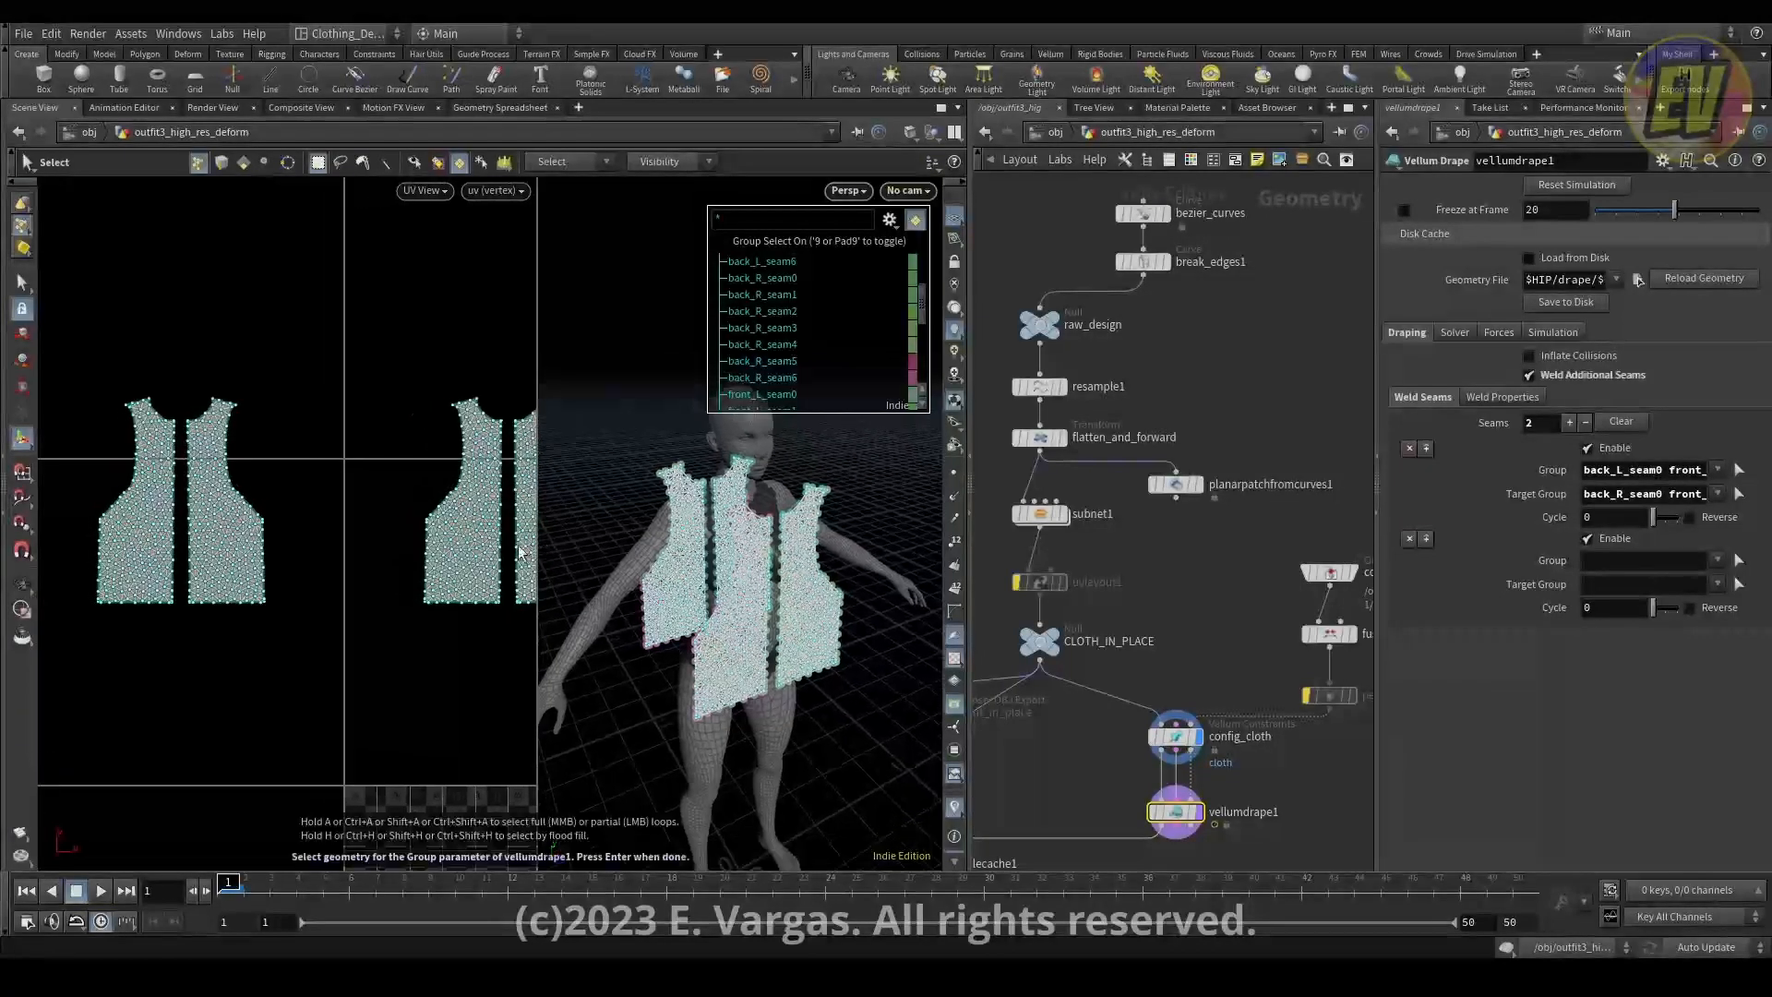
click(110, 590)
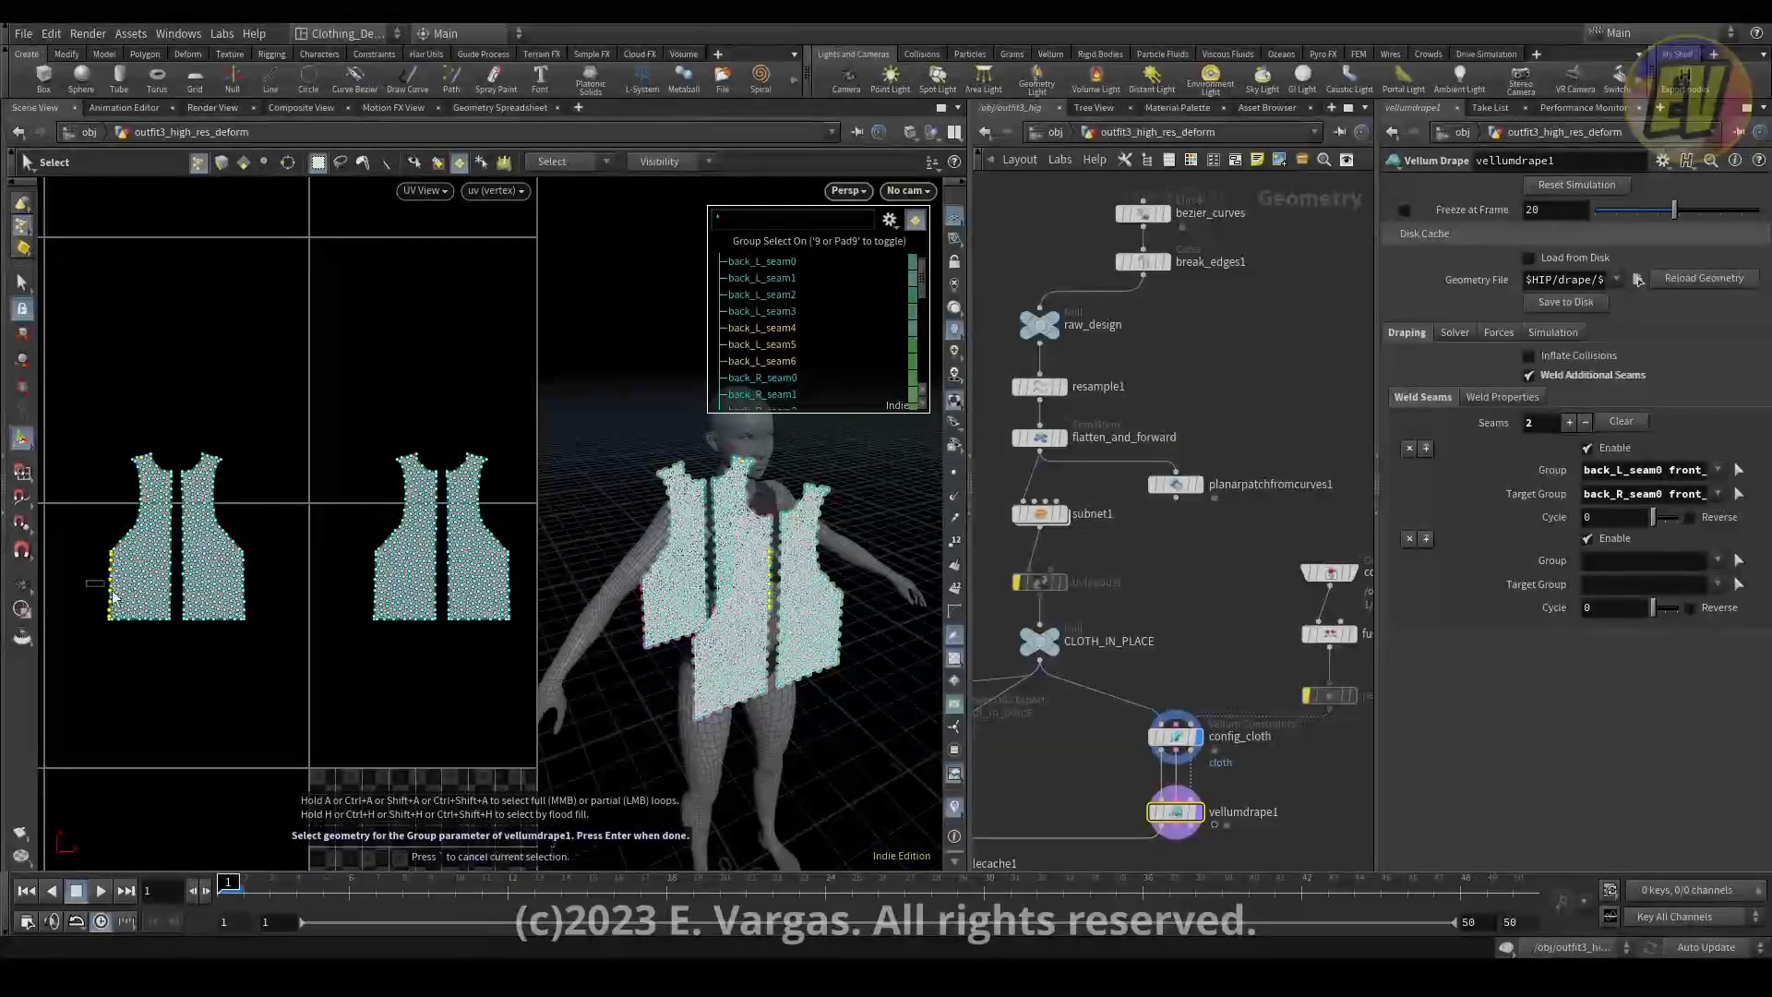
alt+right_drag(139, 441, 178, 407)
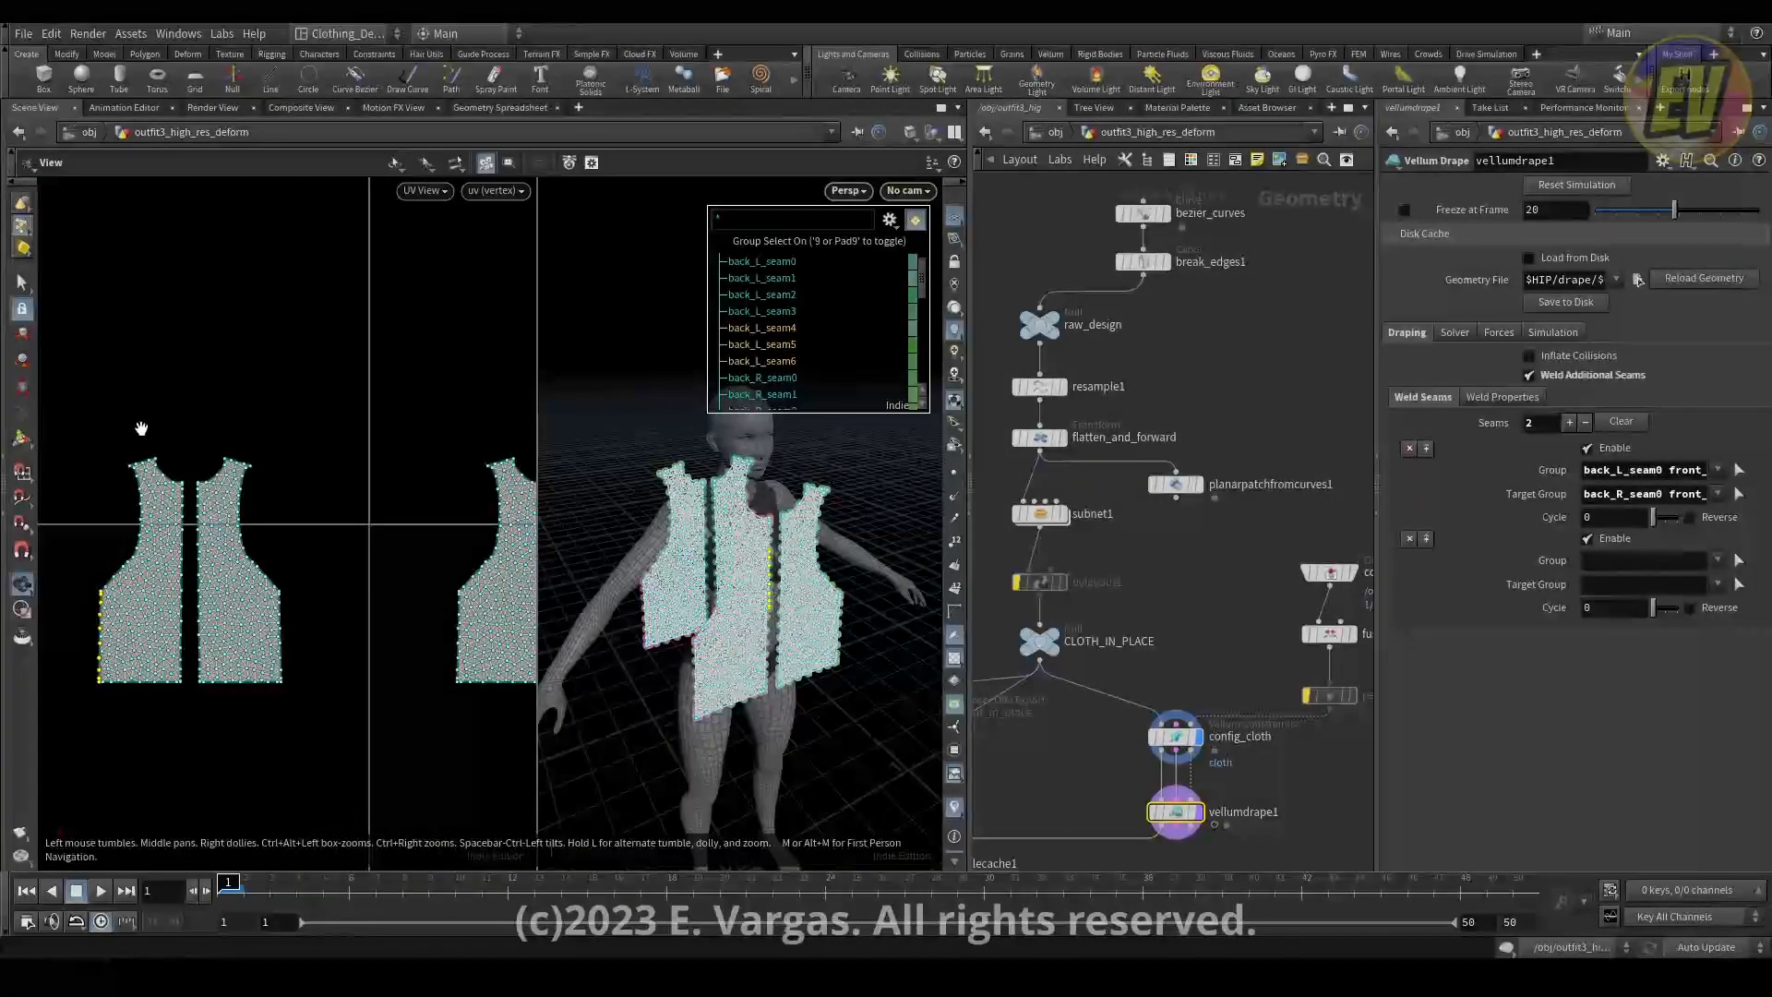
shift+click(144, 460)
shift+click(235, 460)
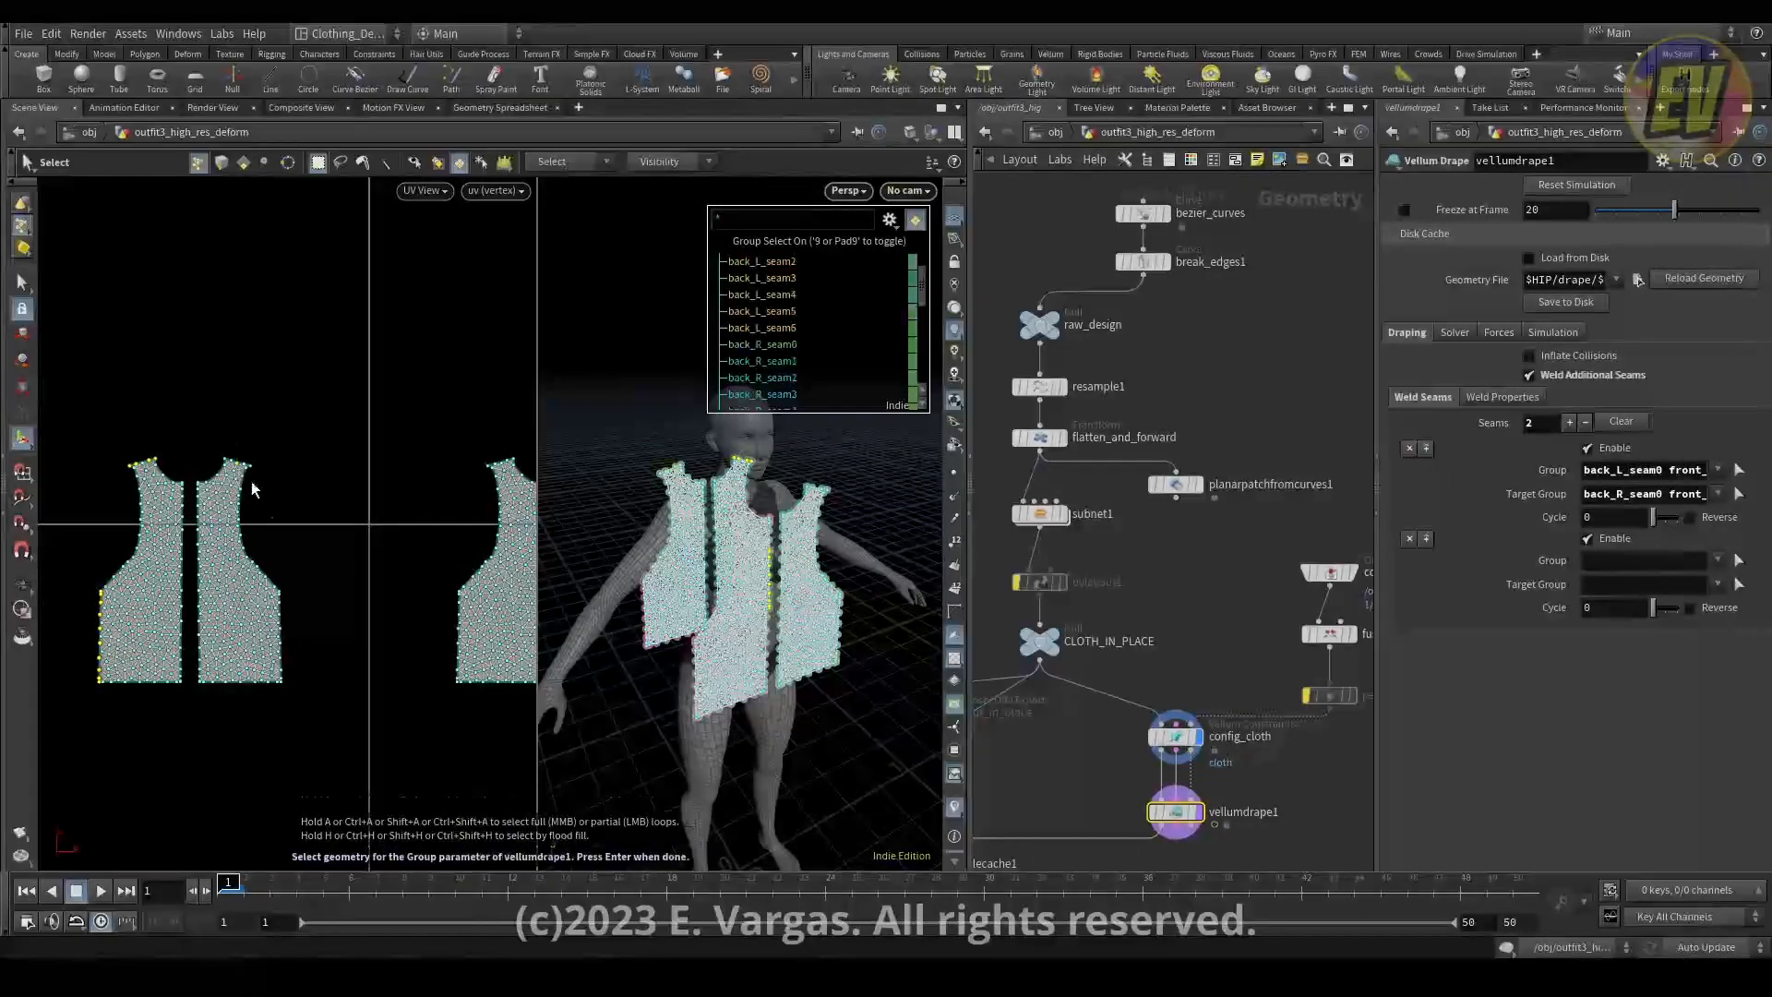
shift+drag(248, 619, 289, 654)
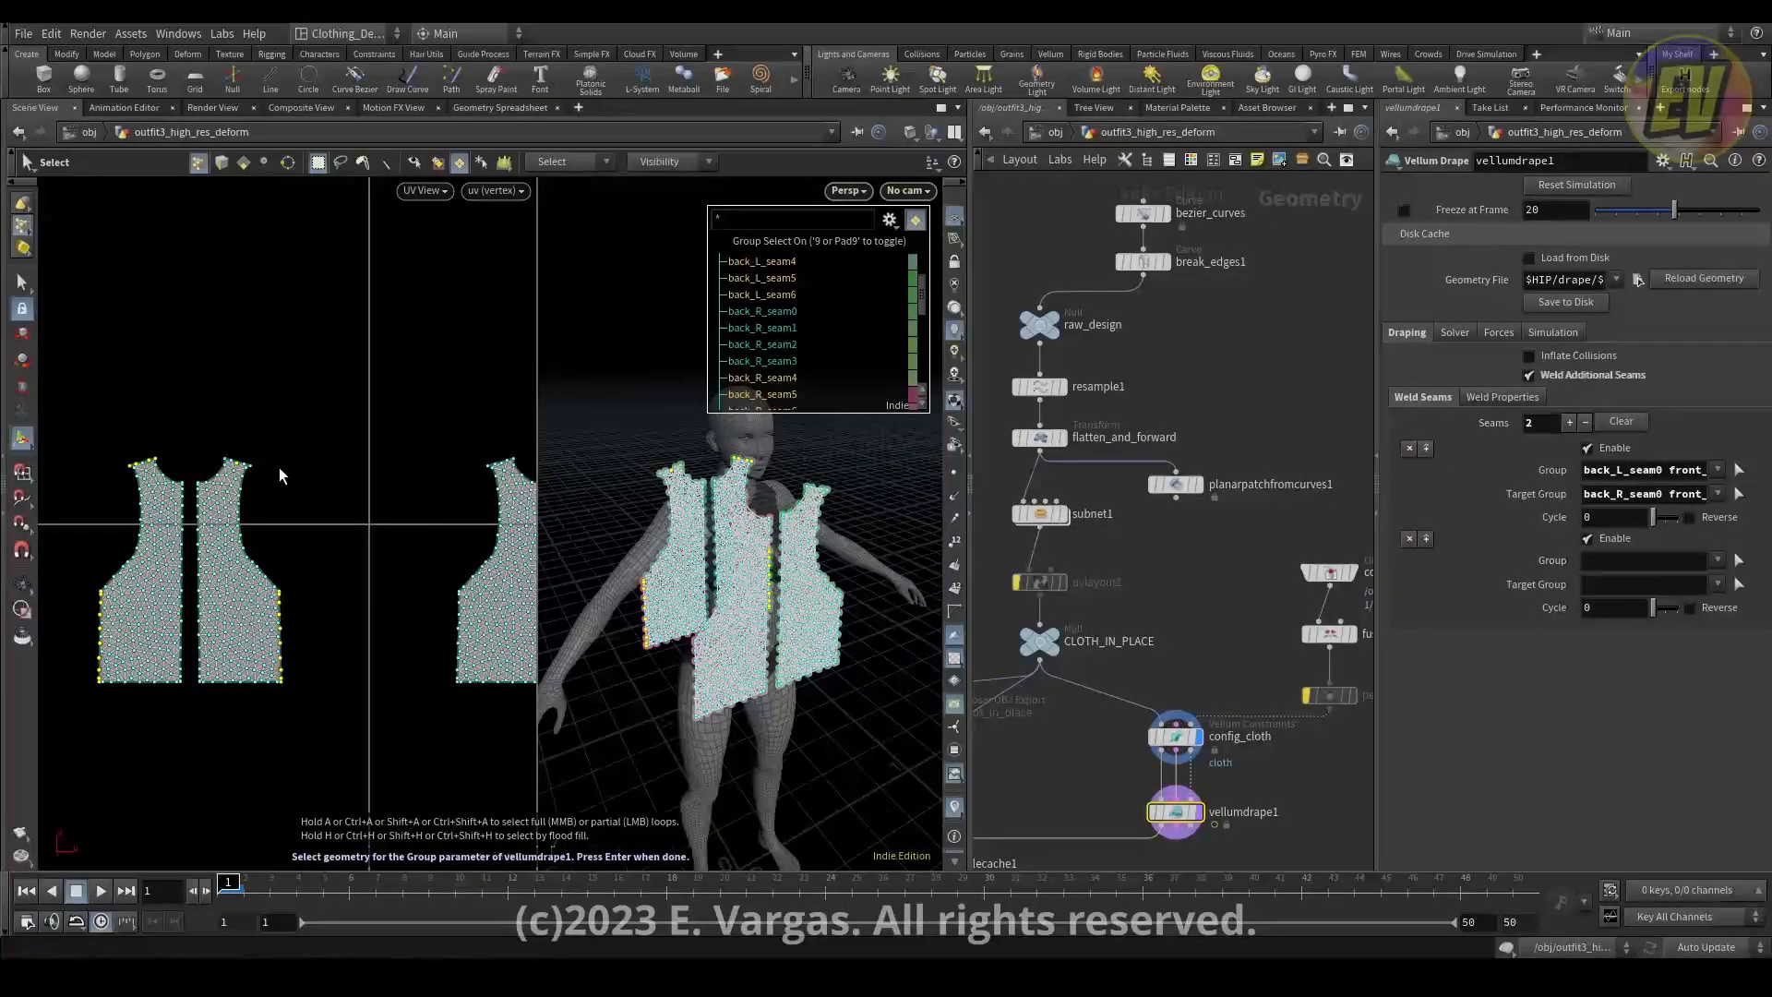
key(Return)
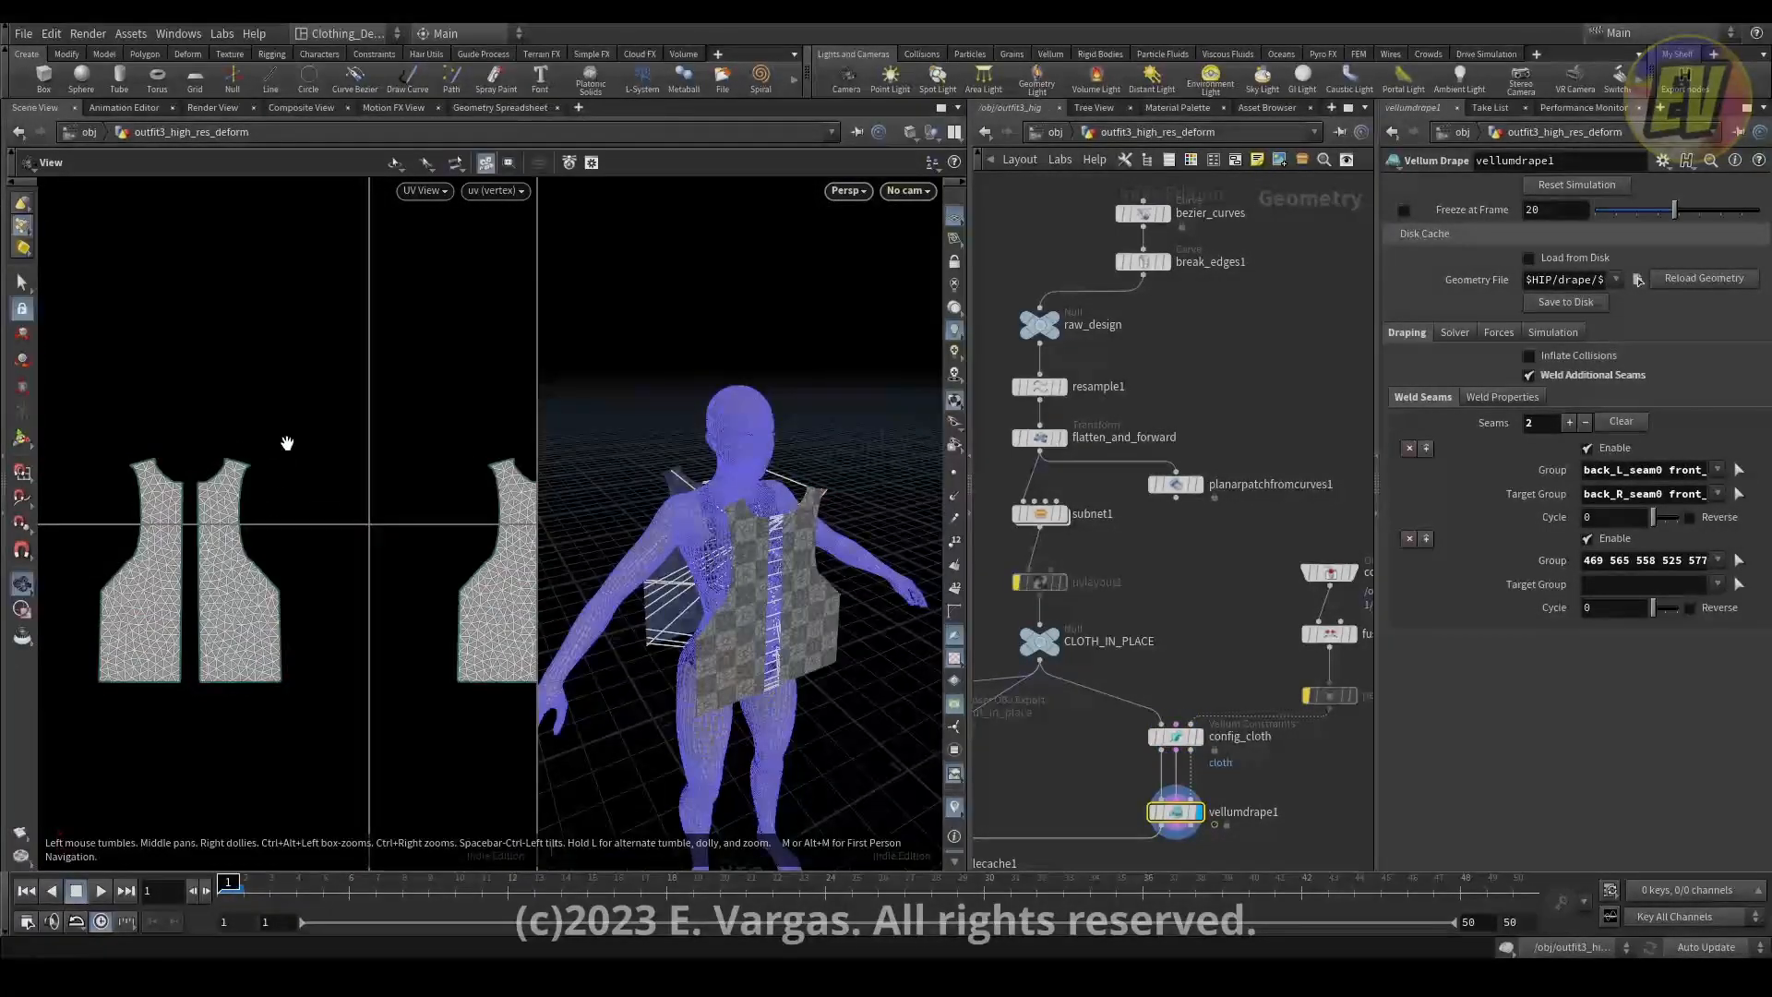
key(ctrl+z)
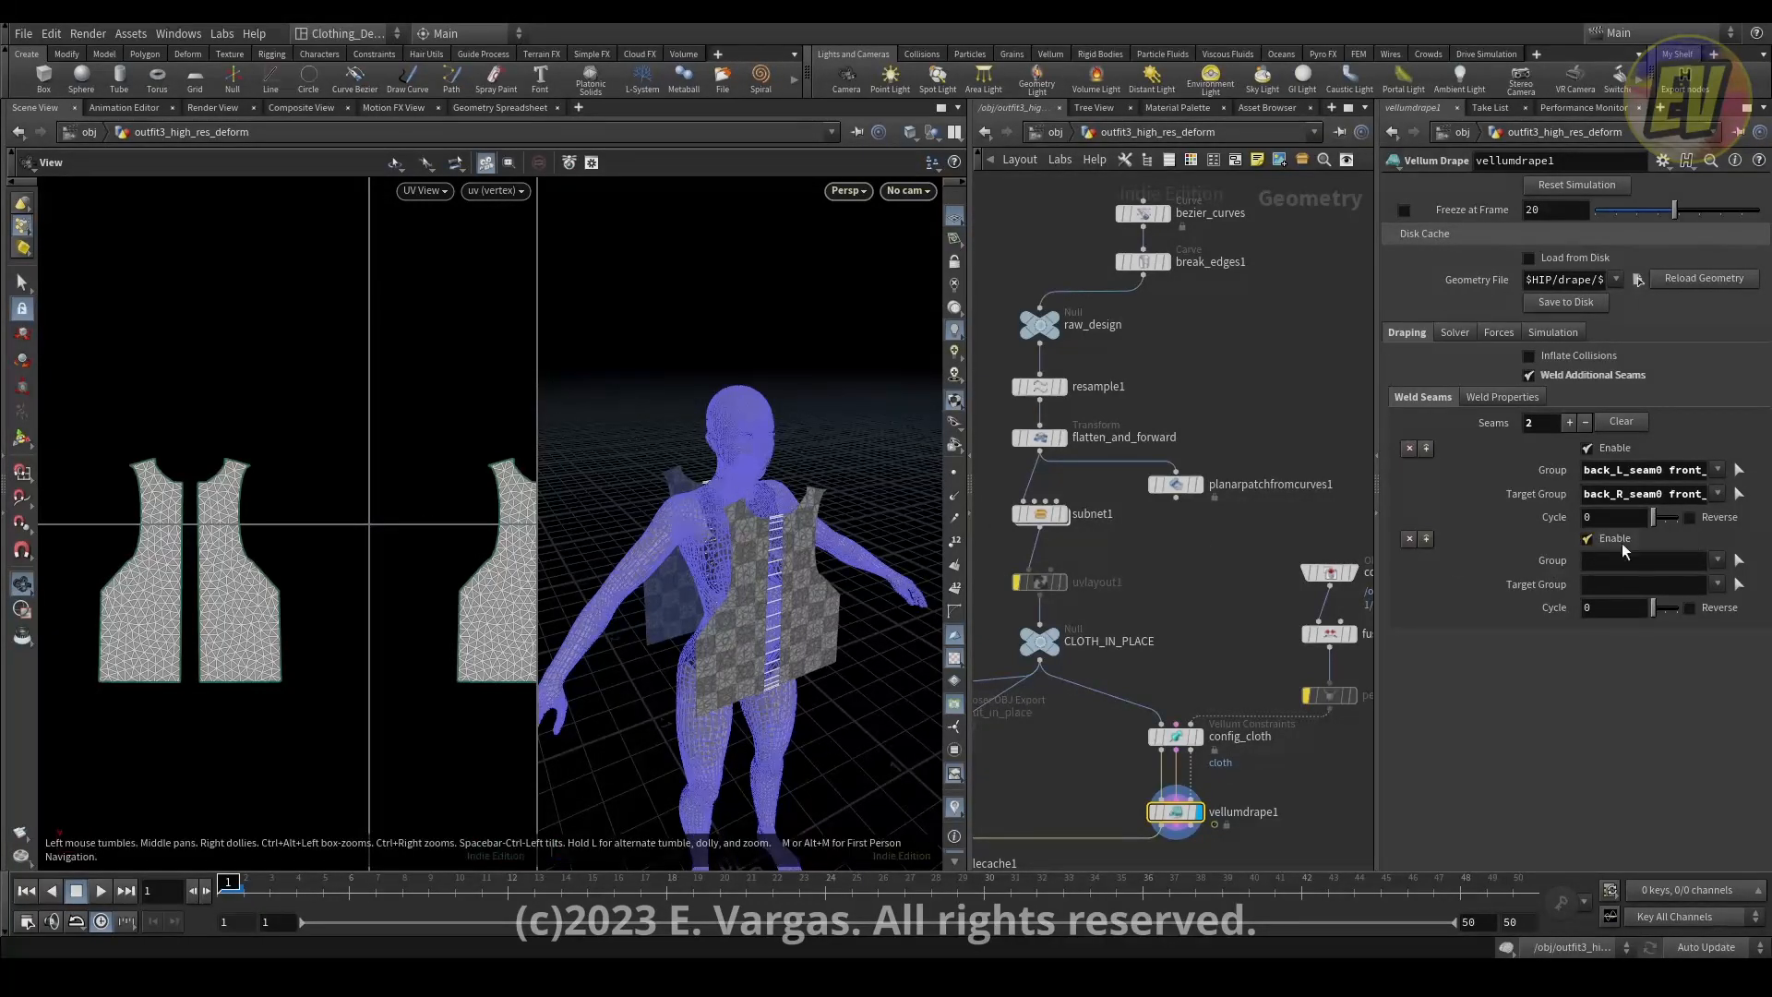
Set the second weld's group to the side and shoulder seams of both back panels.
click(1739, 560)
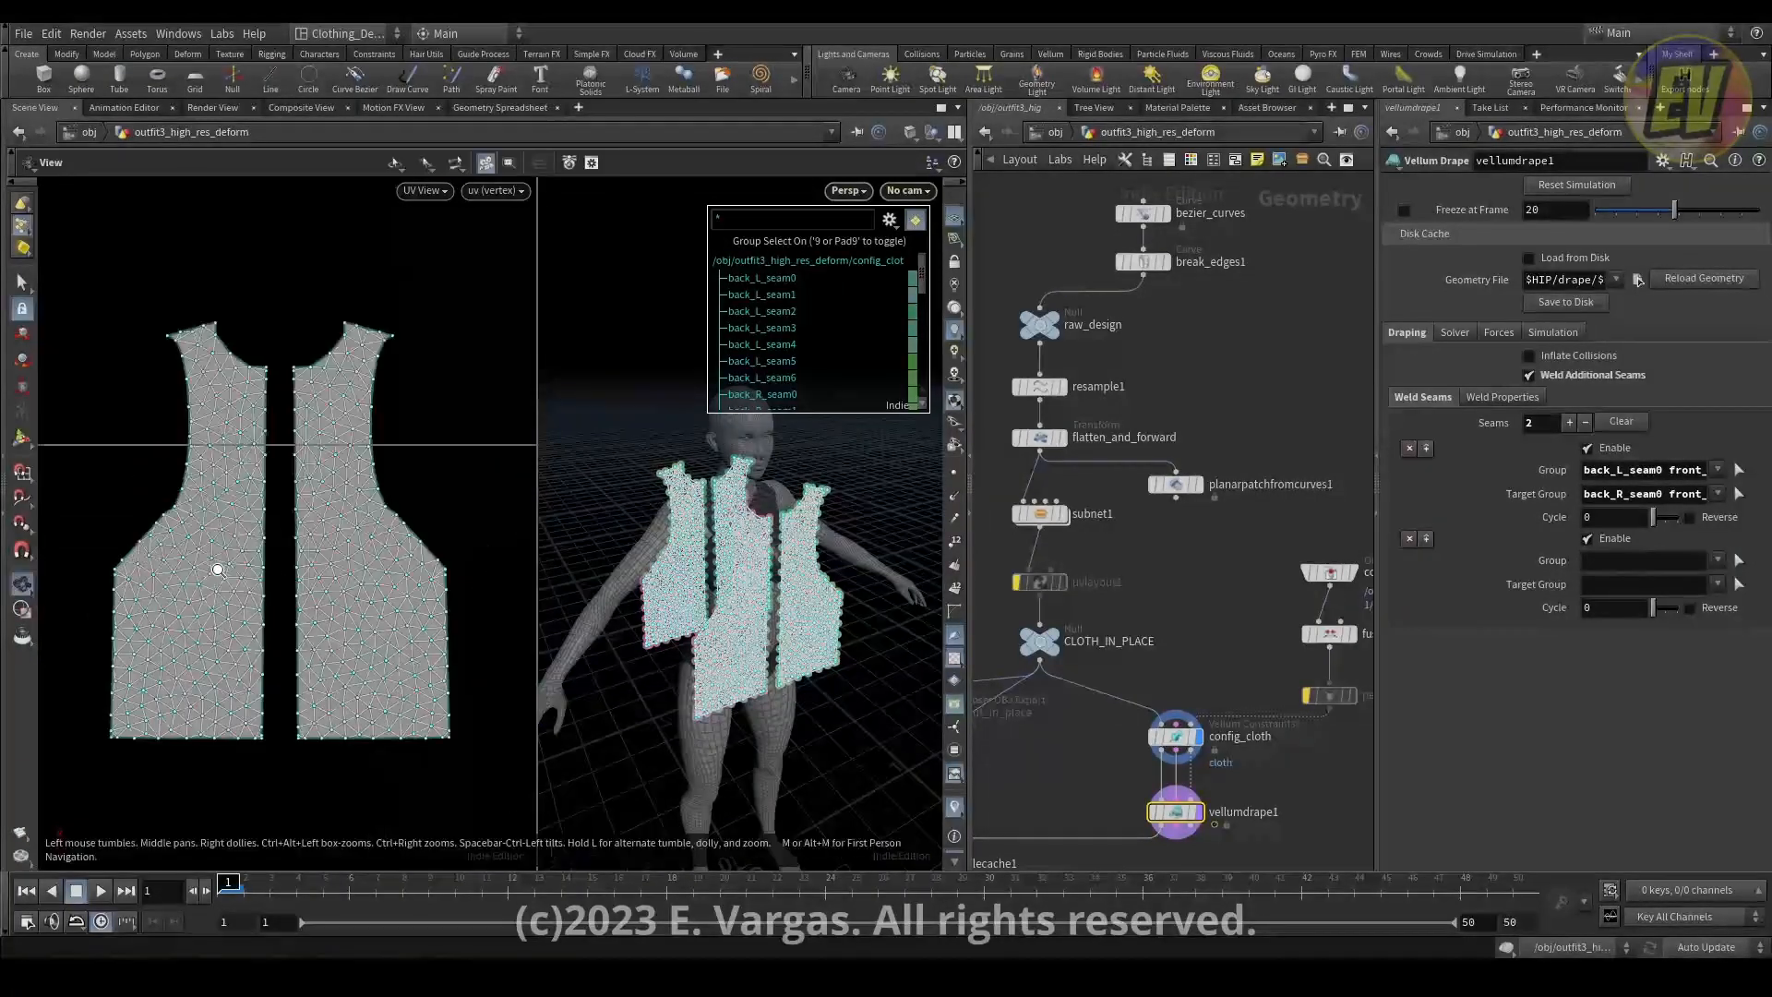
scroll(120, 628, up, 4)
click(118, 619)
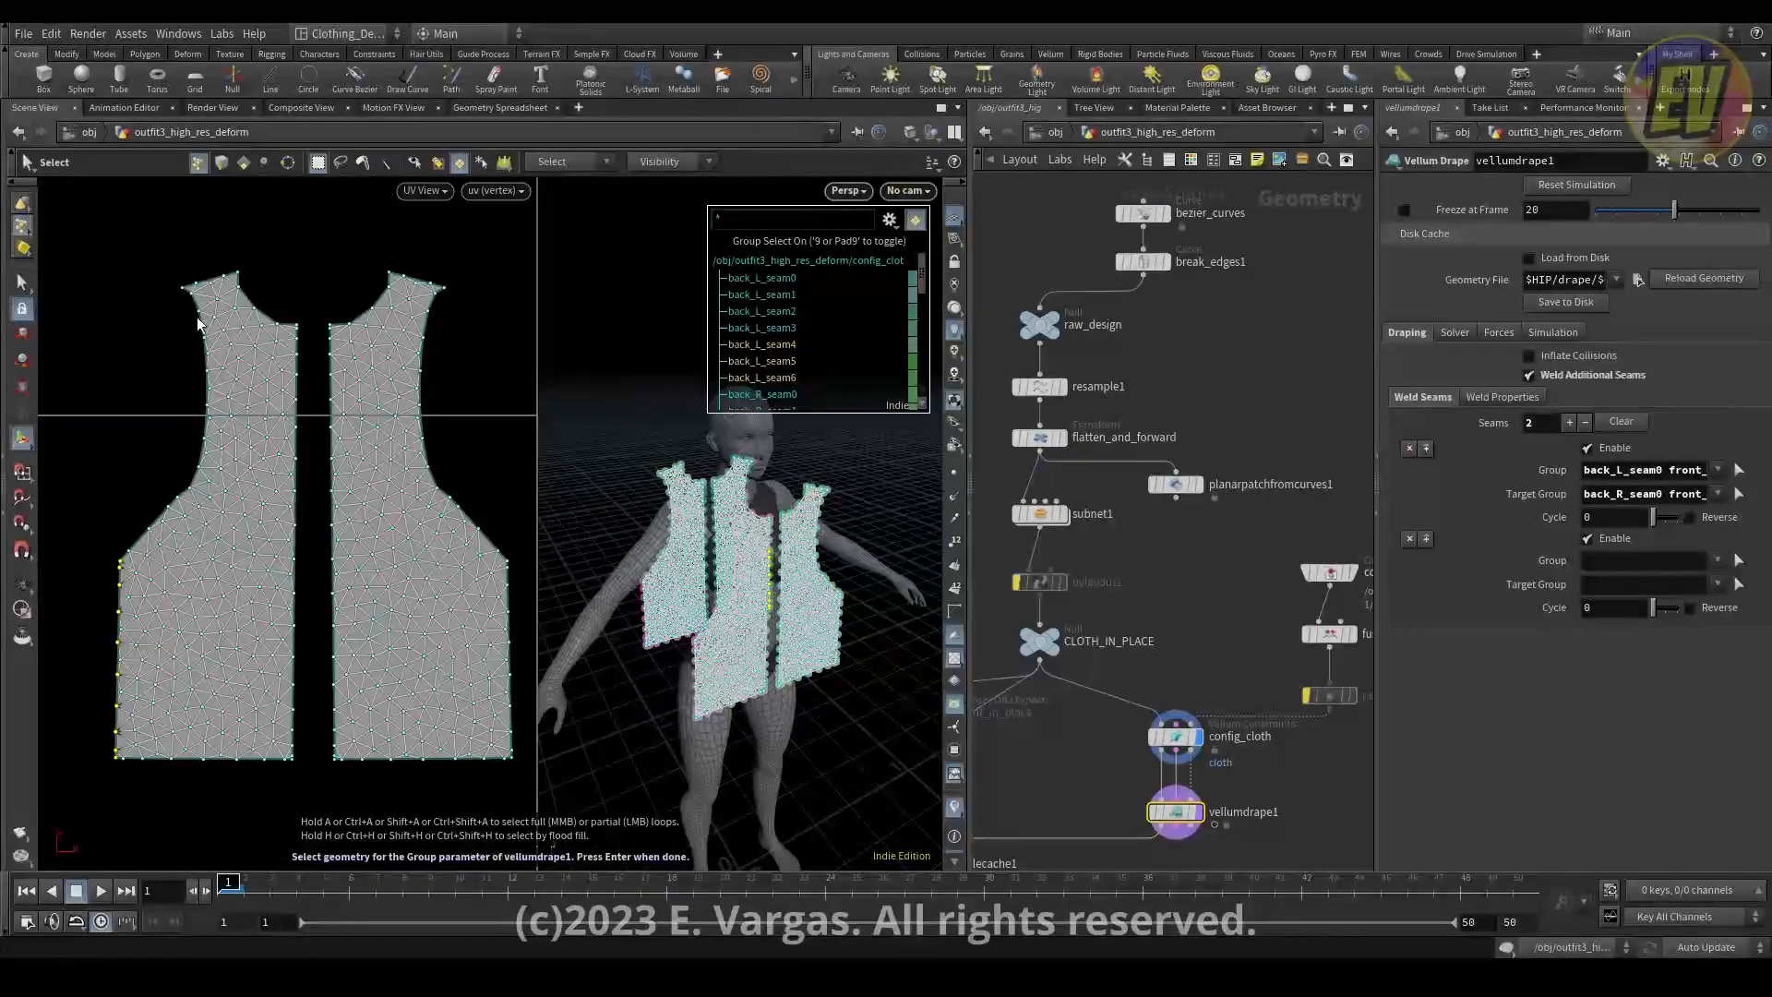
shift+click(197, 289)
shift+click(406, 281)
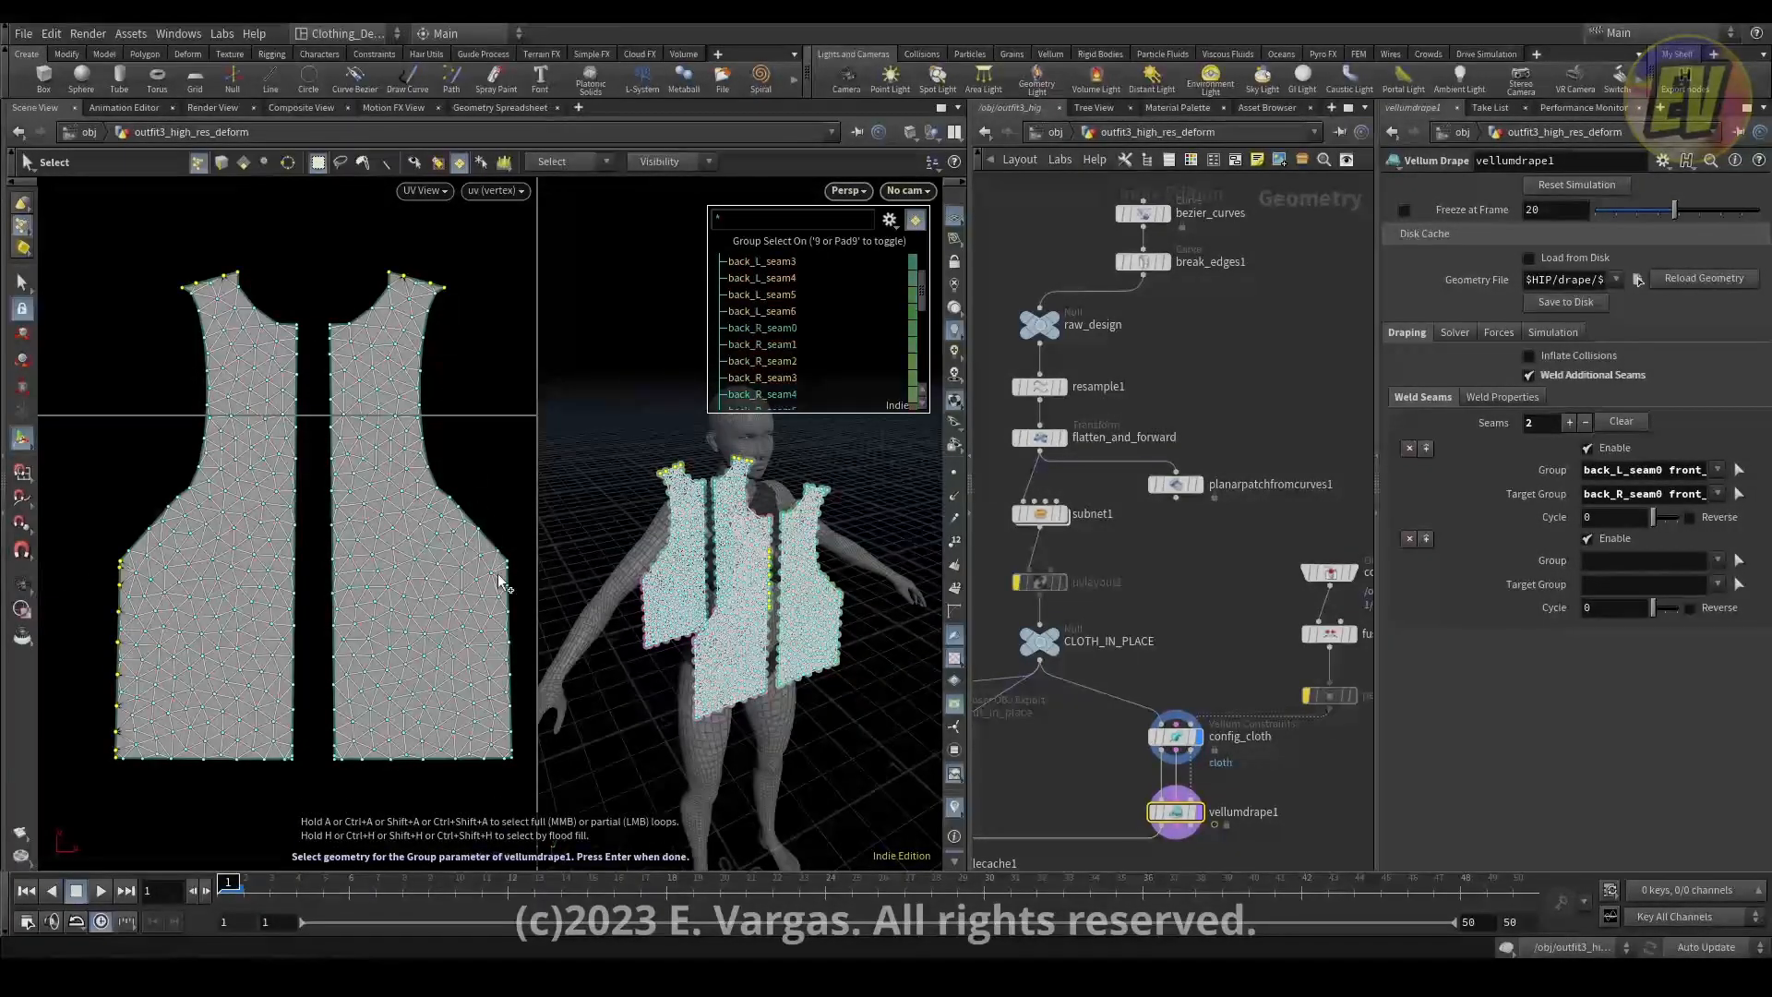
shift+click(508, 611)
key(Return)
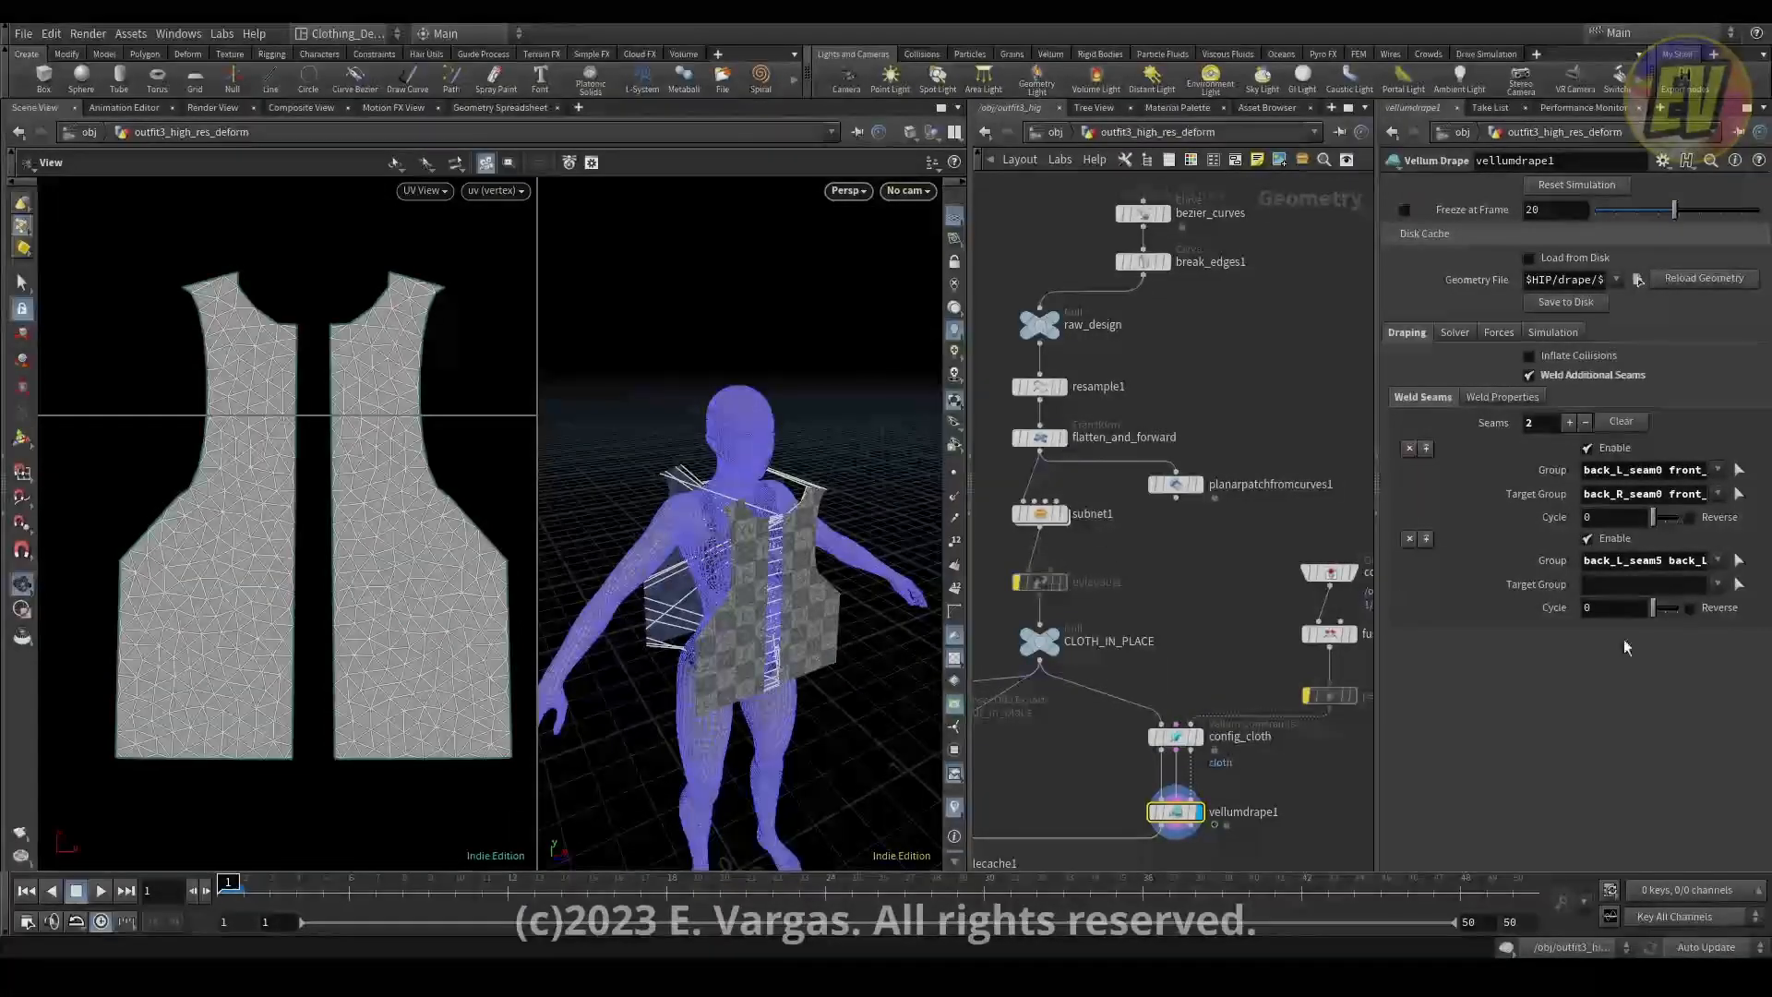
Set the second weld's target group to the matching side and shoulder seams of the two front panels.
click(1739, 583)
scroll(479, 500, down, 4)
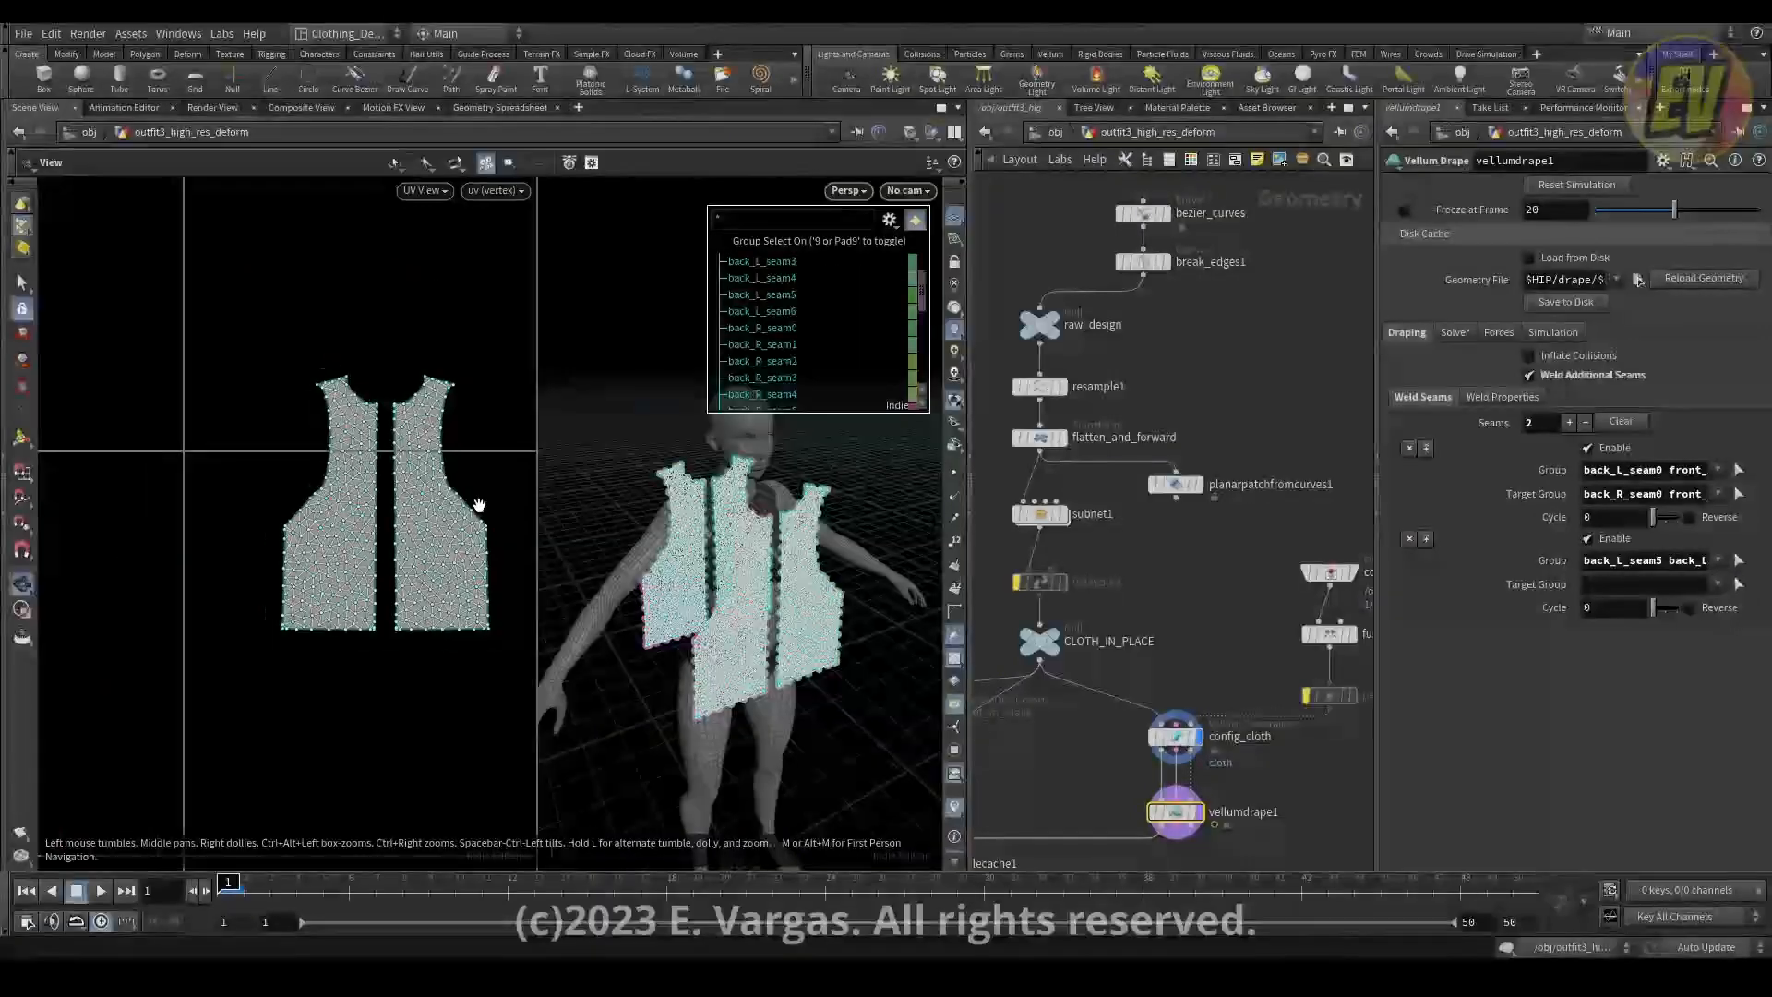
alt+middle_drag(479, 507, 273, 498)
scroll(269, 506, up, 3)
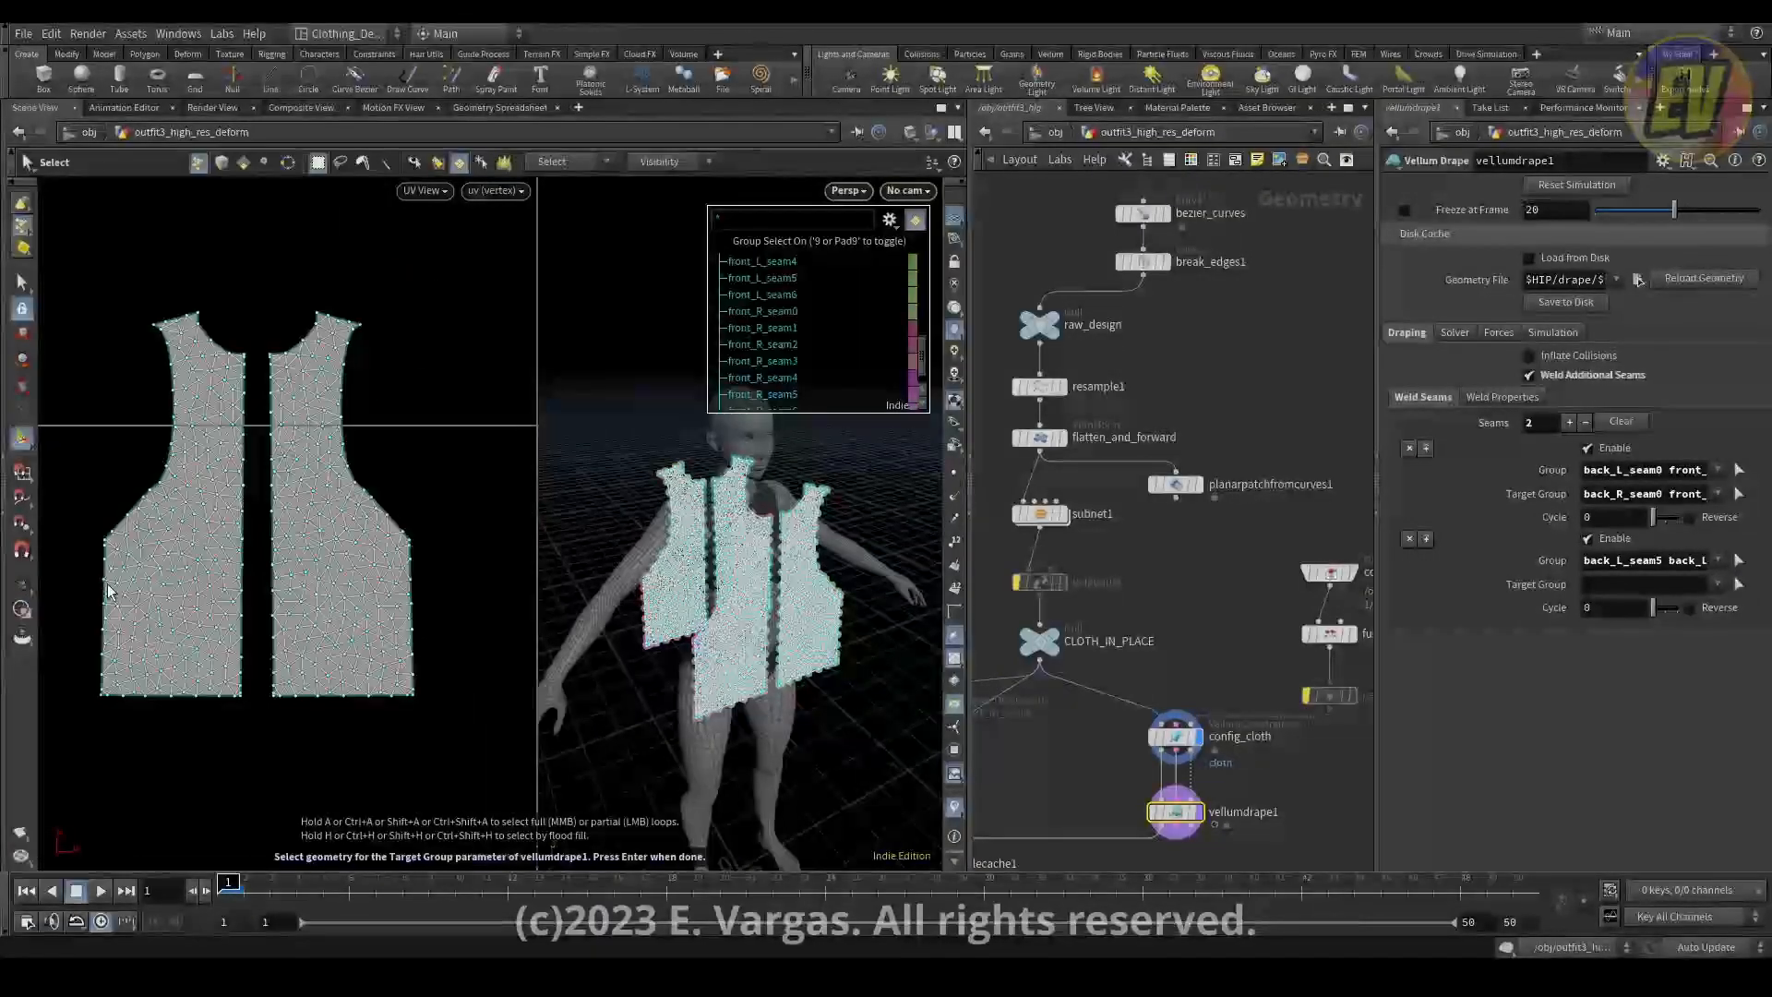
click(103, 591)
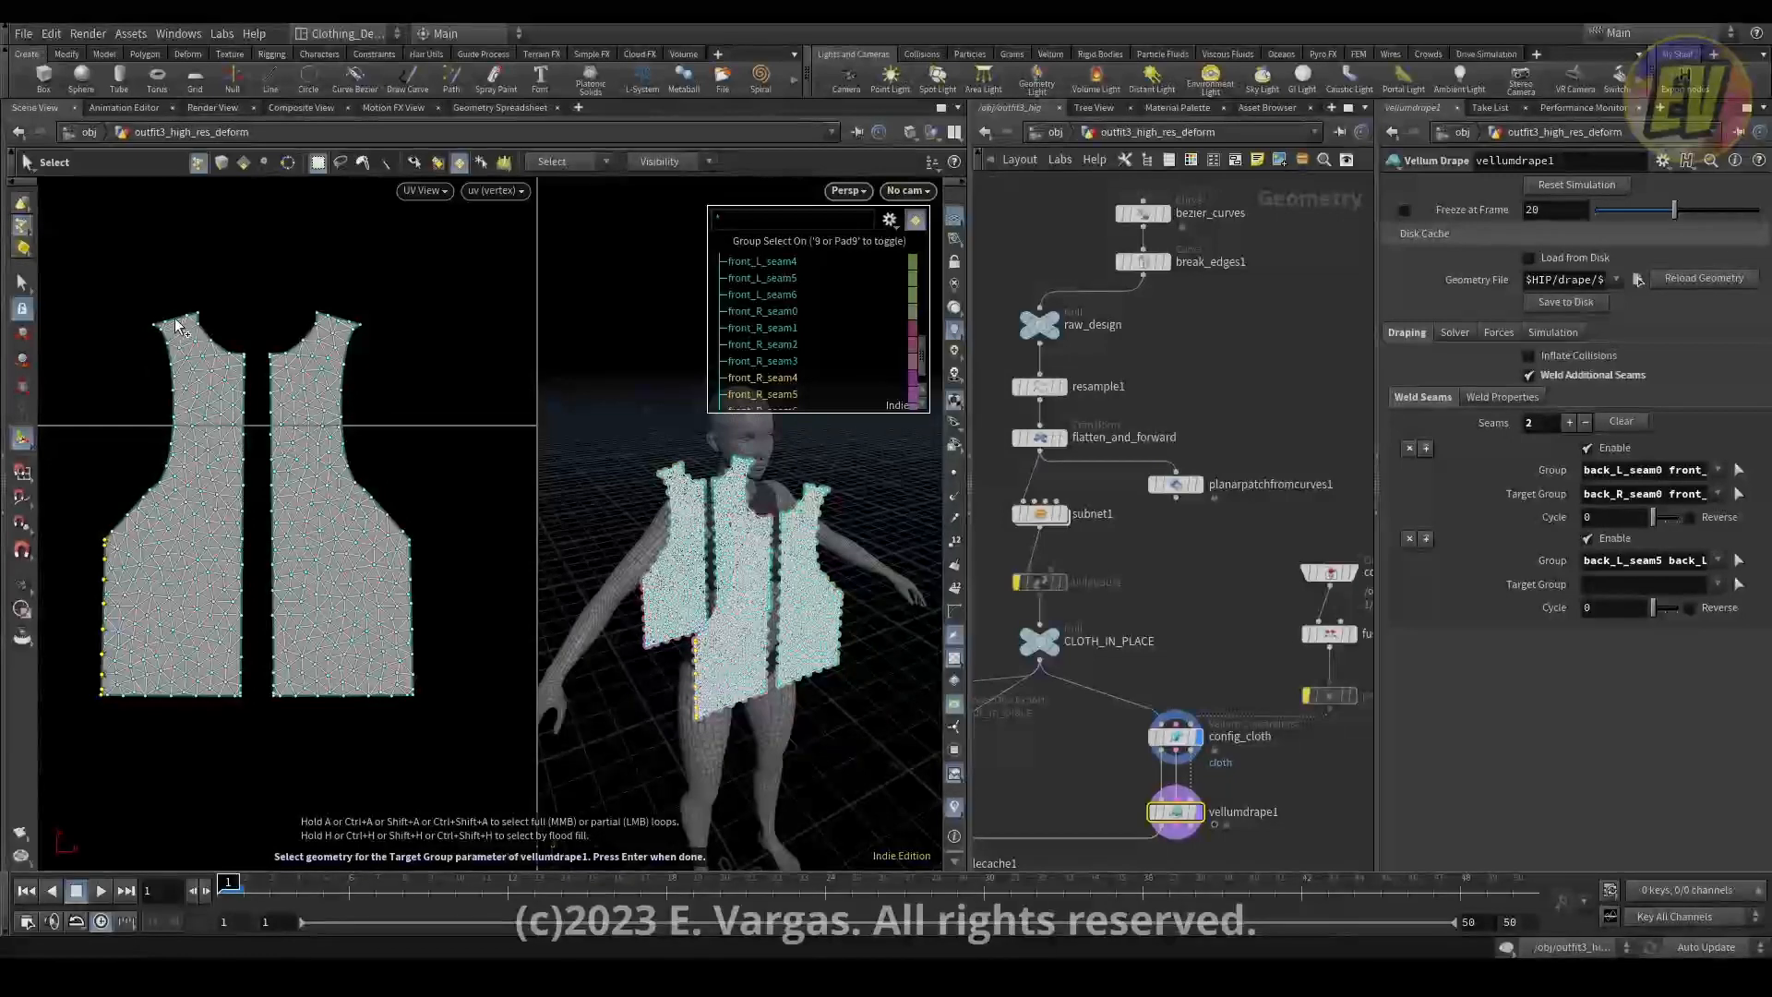
shift+click(328, 321)
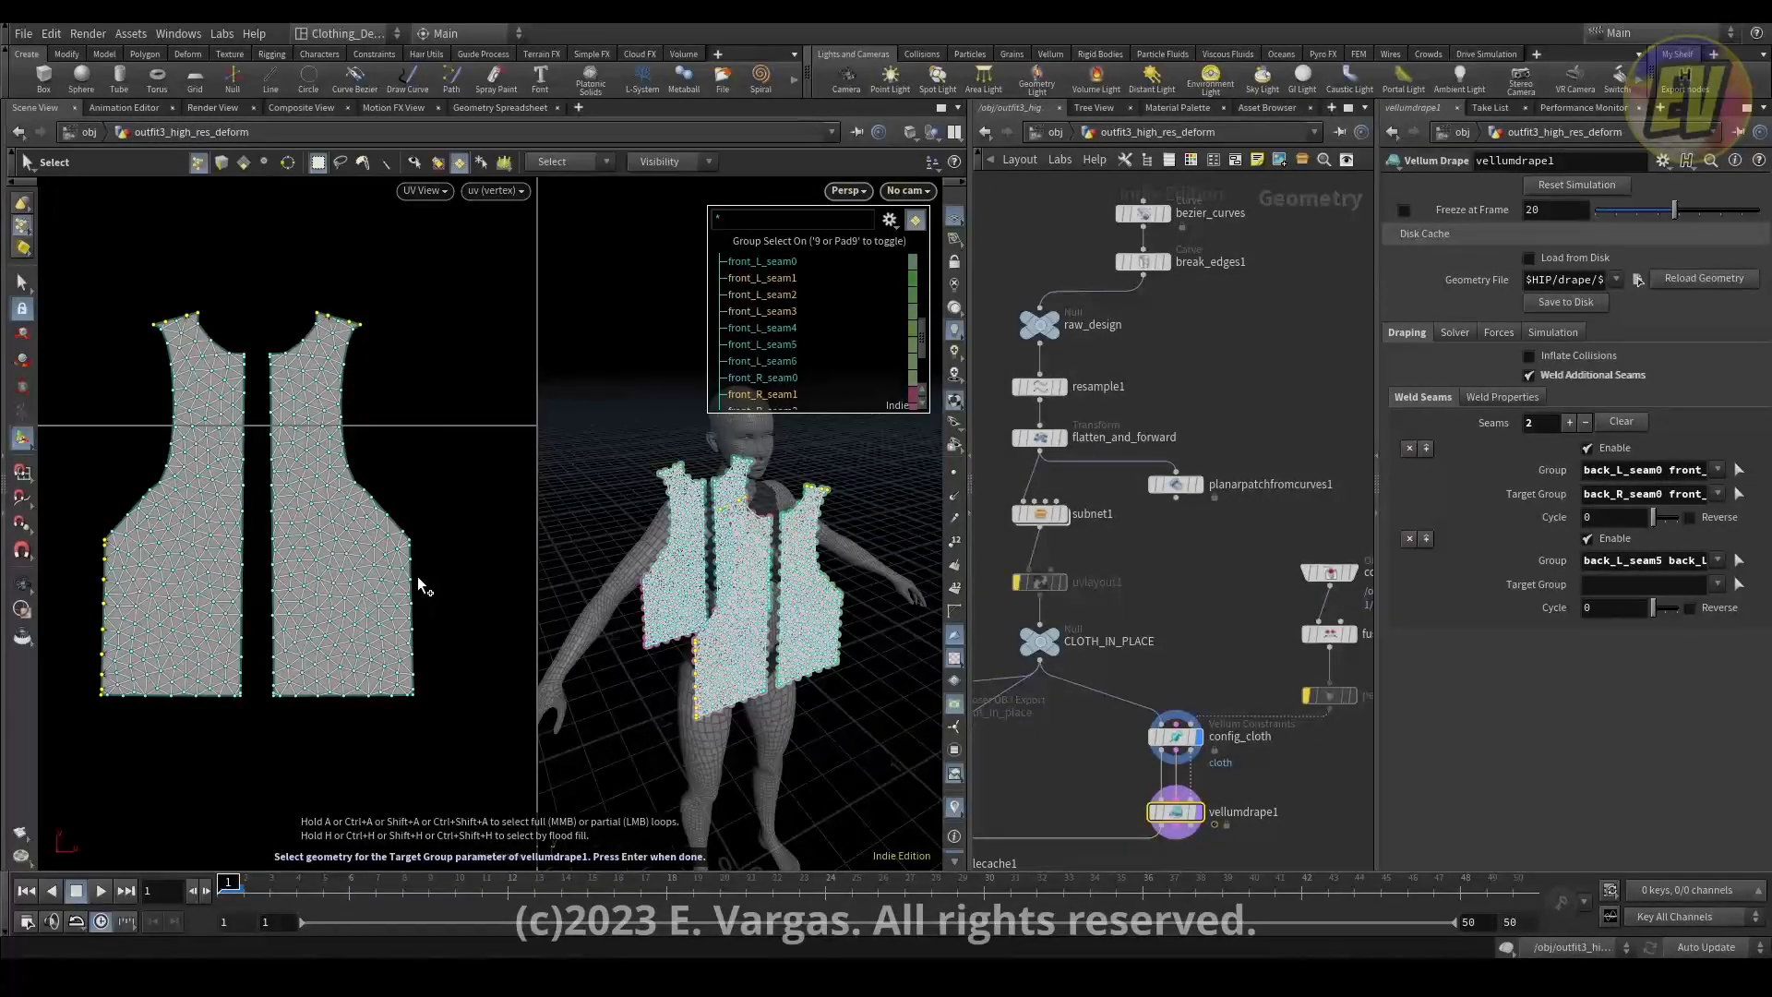
key(Return)
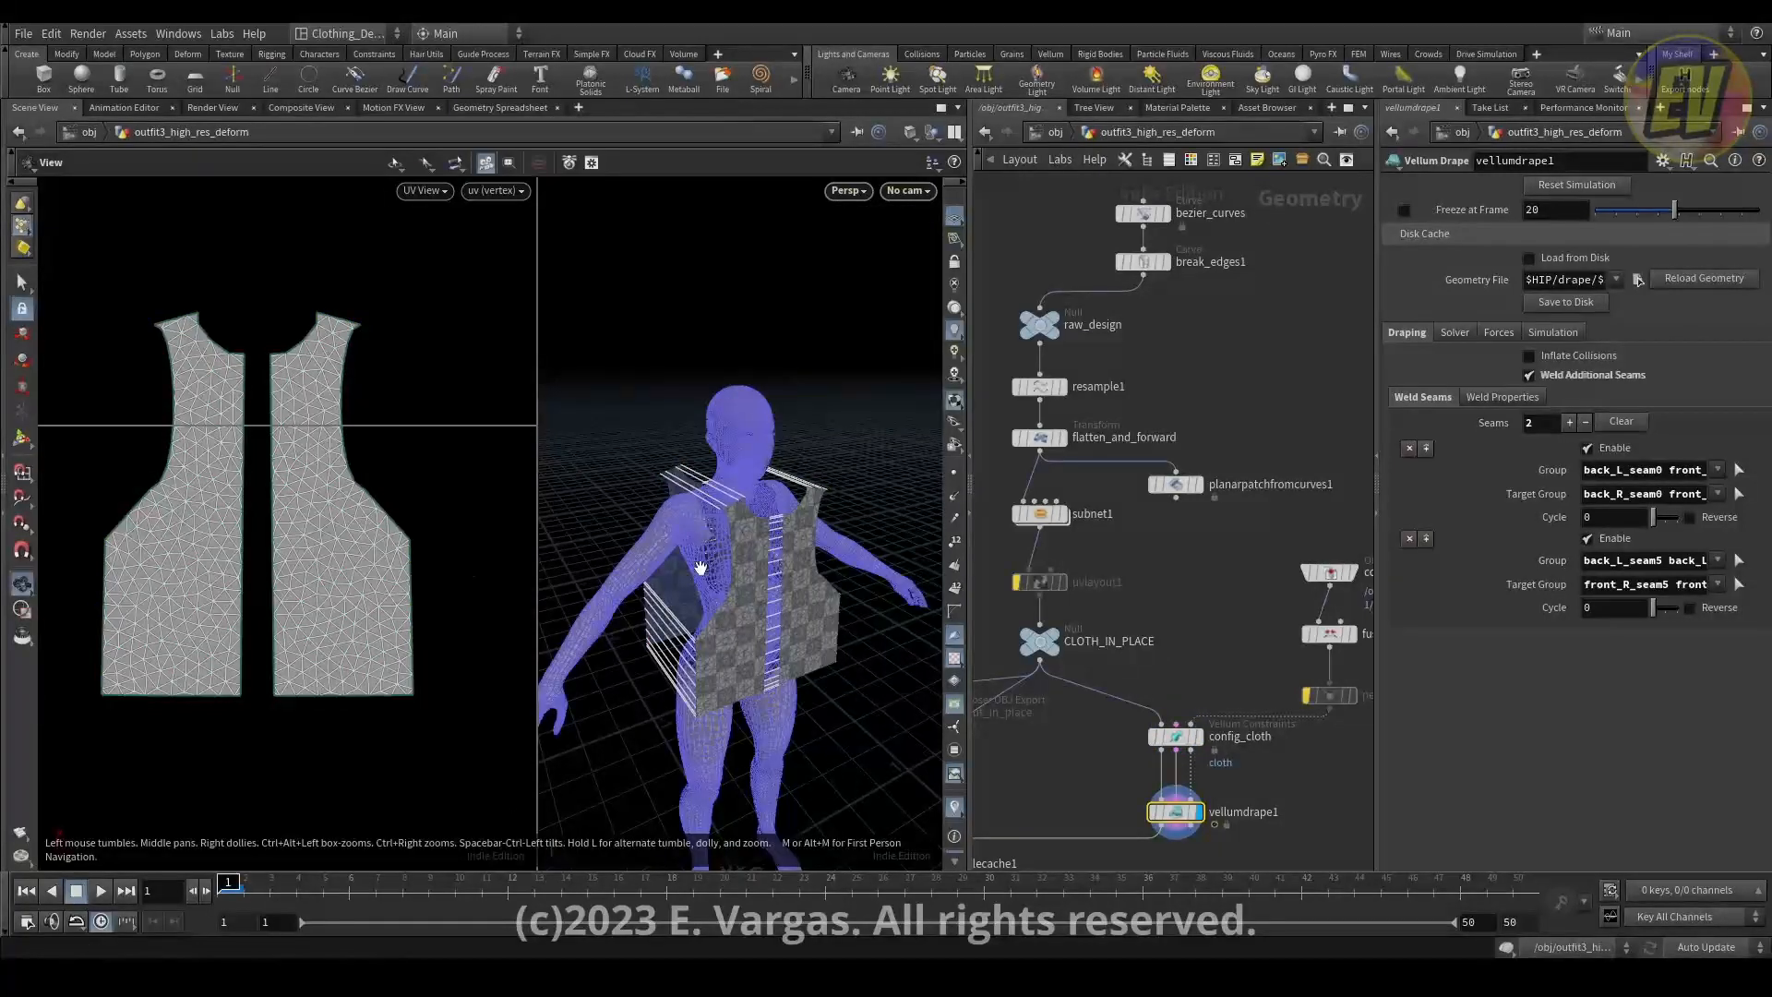
Play the drape simulation to examine how the welded bodice closes around the body, and return to the first frame.
drag(768, 581, 784, 568)
key(Up)
key(Down)
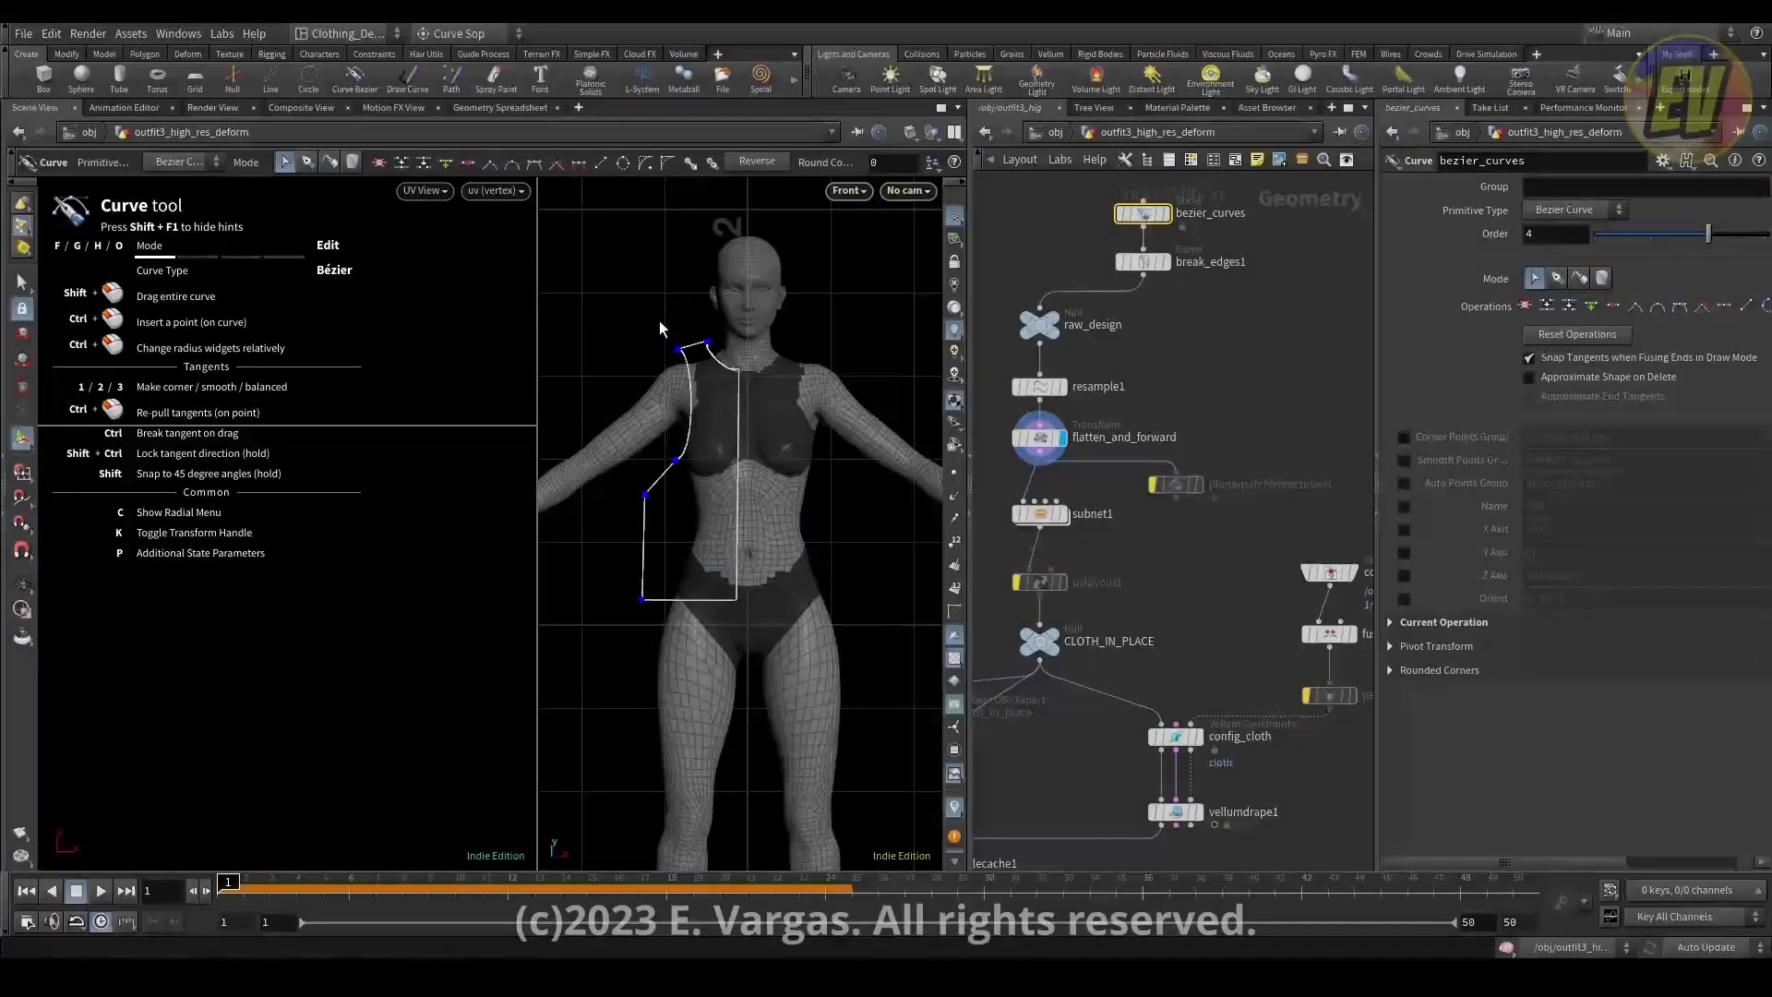
Raise the shoulder end of the bodice pattern curve and adjust the armhole tangents for a deeper, smoother curve.
drag(659, 320, 792, 381)
scroll(754, 348, up, 3)
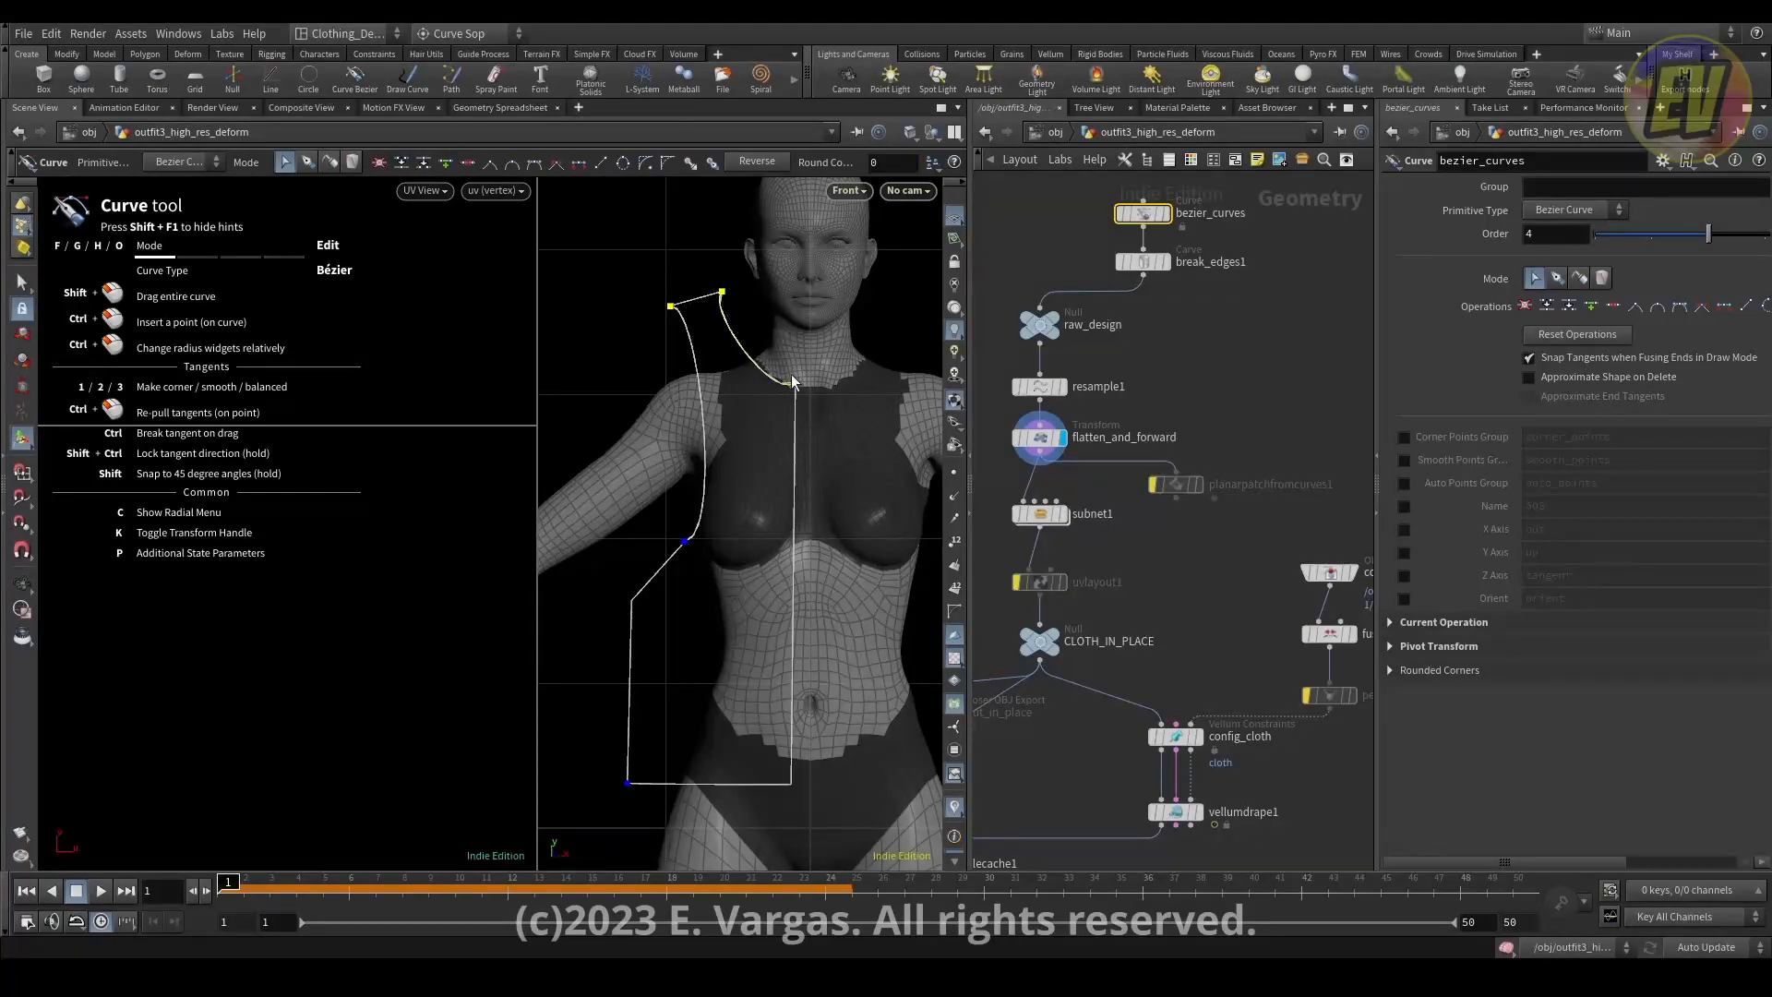
click(684, 323)
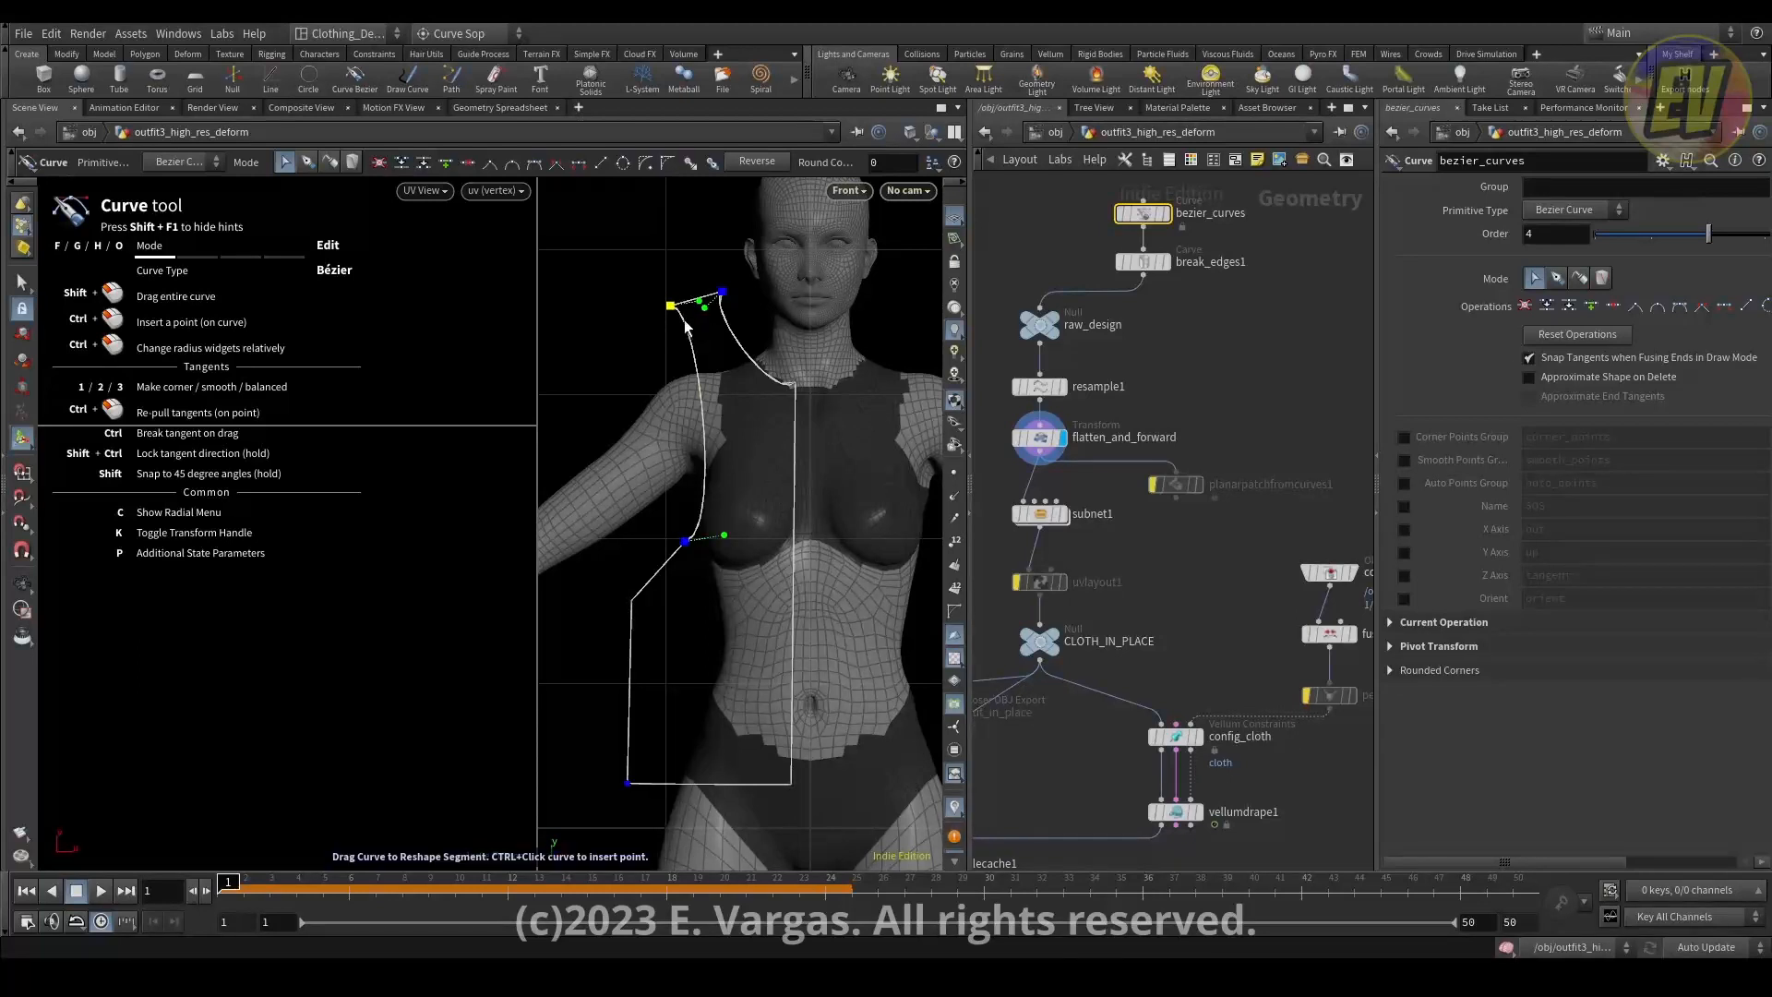
drag(699, 301, 733, 403)
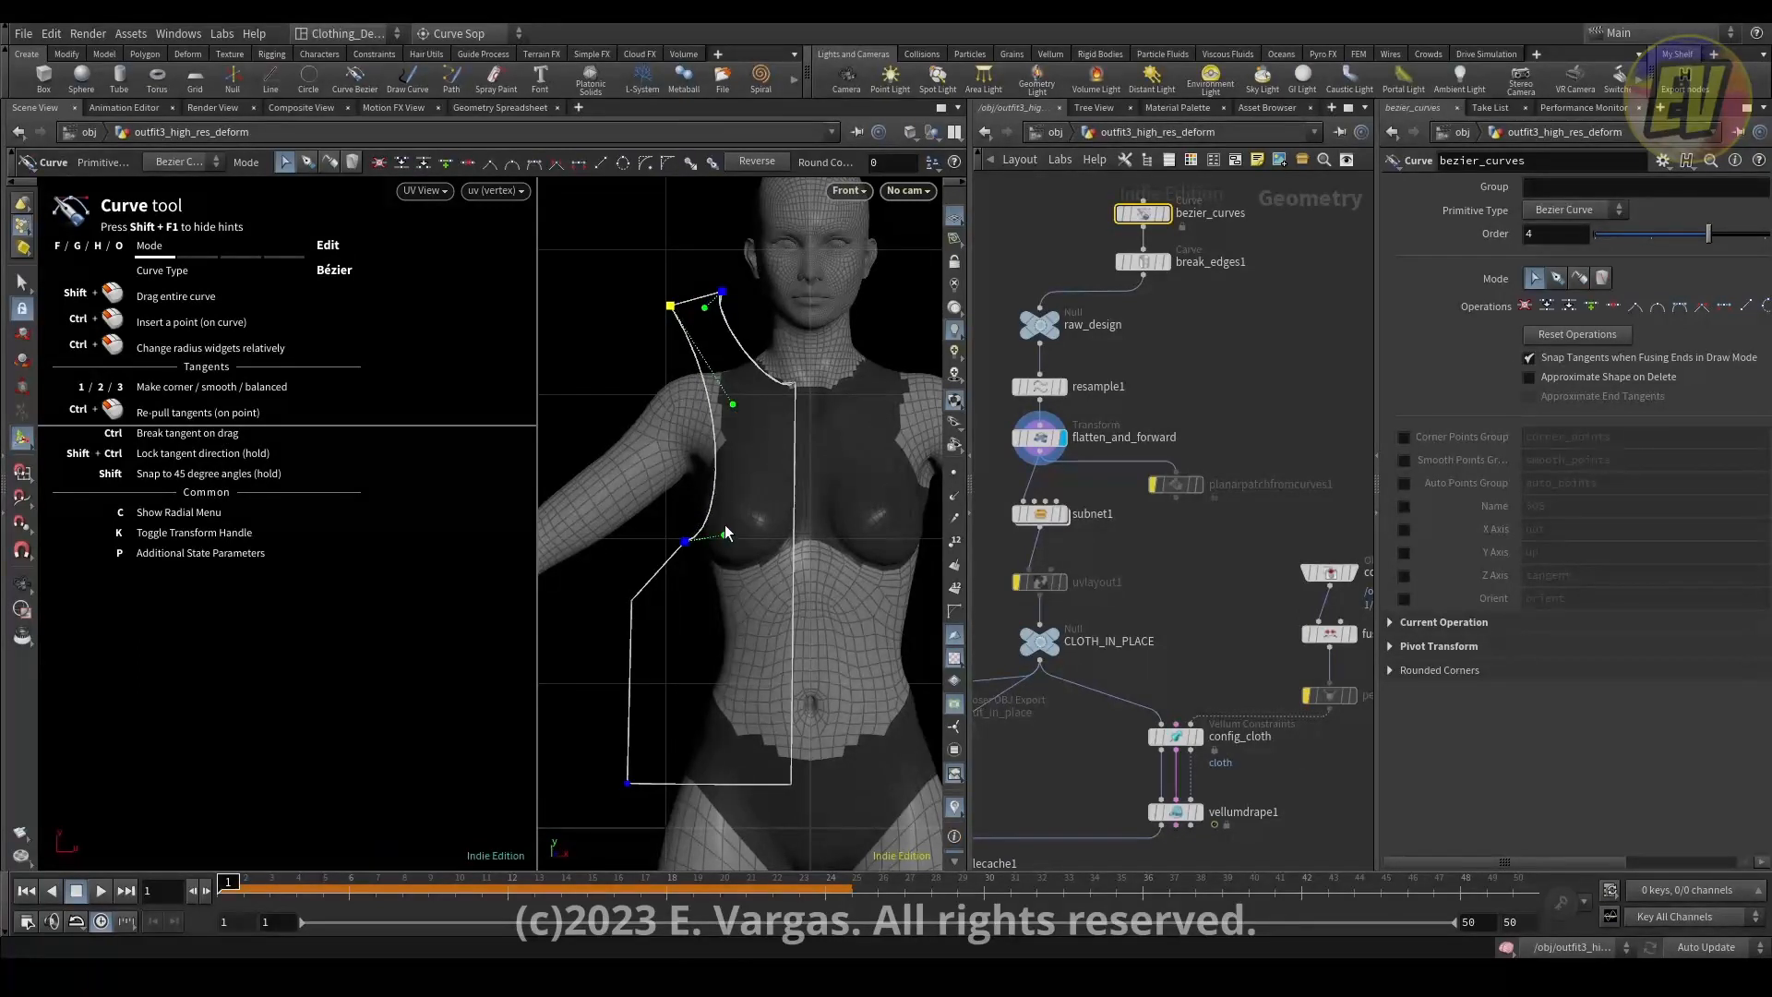
drag(726, 532, 736, 491)
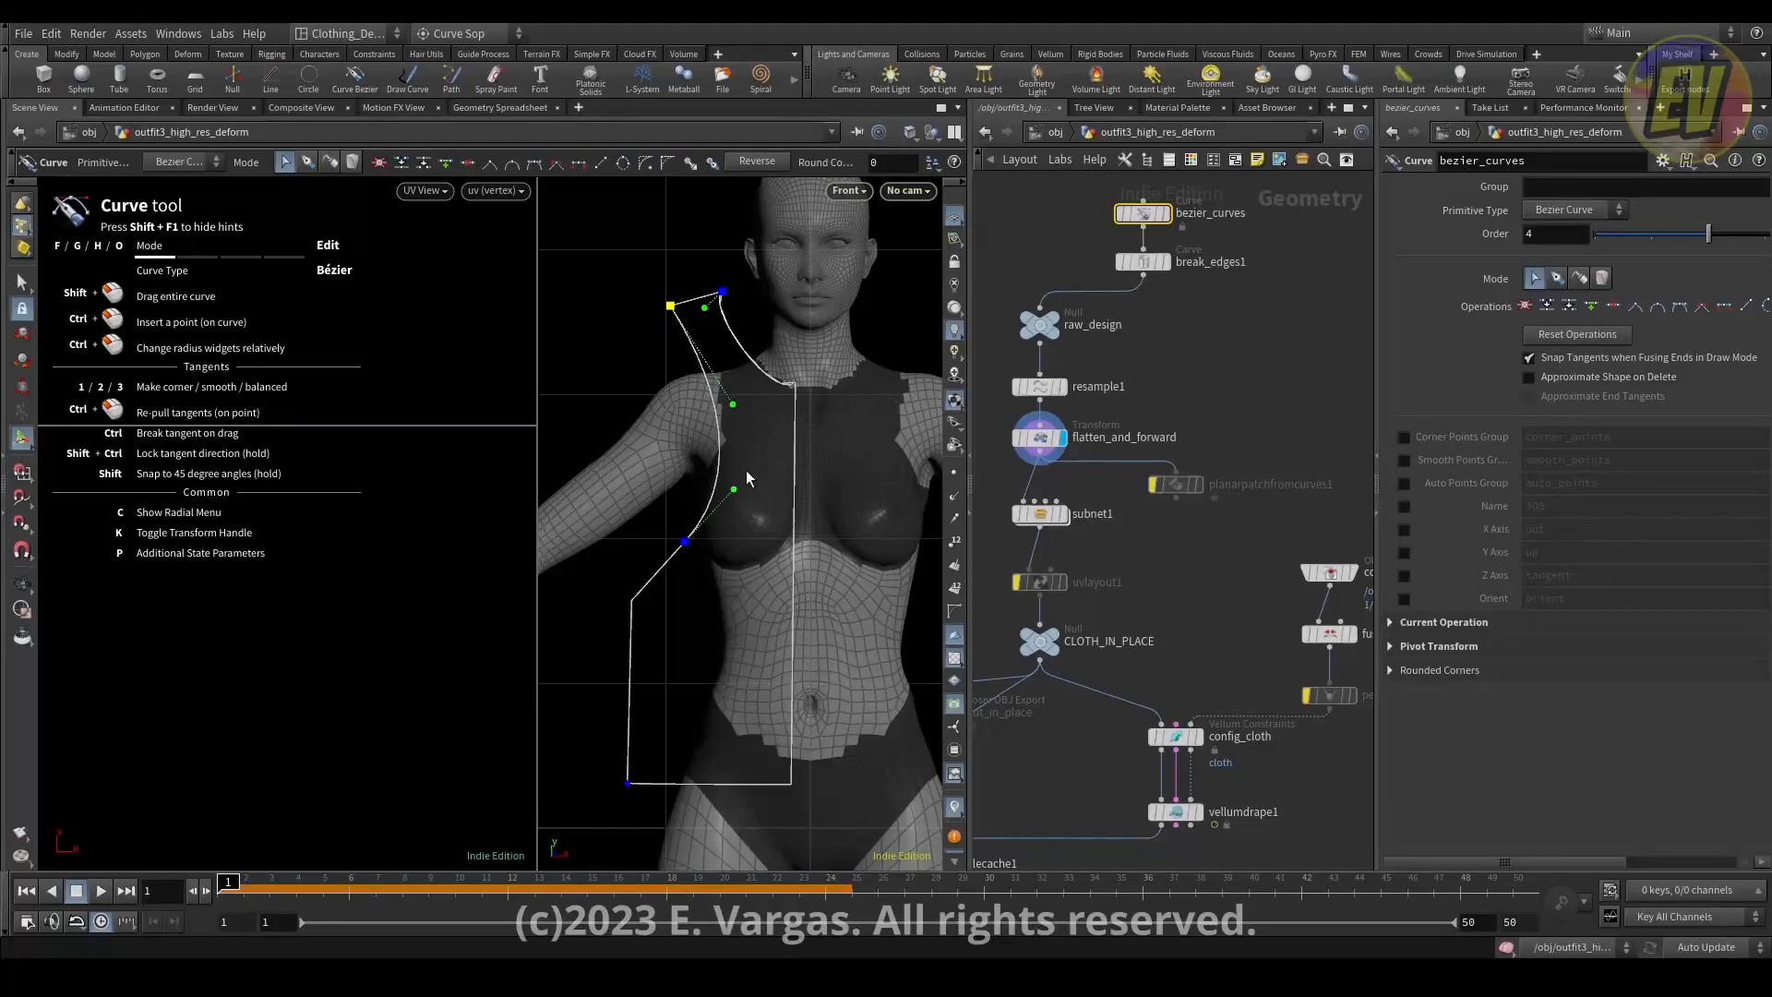
Round the bodice's neckline curve between the shoulder and the centre front, and finish editing the pattern.
click(792, 384)
drag(704, 308, 724, 326)
key(Escape)
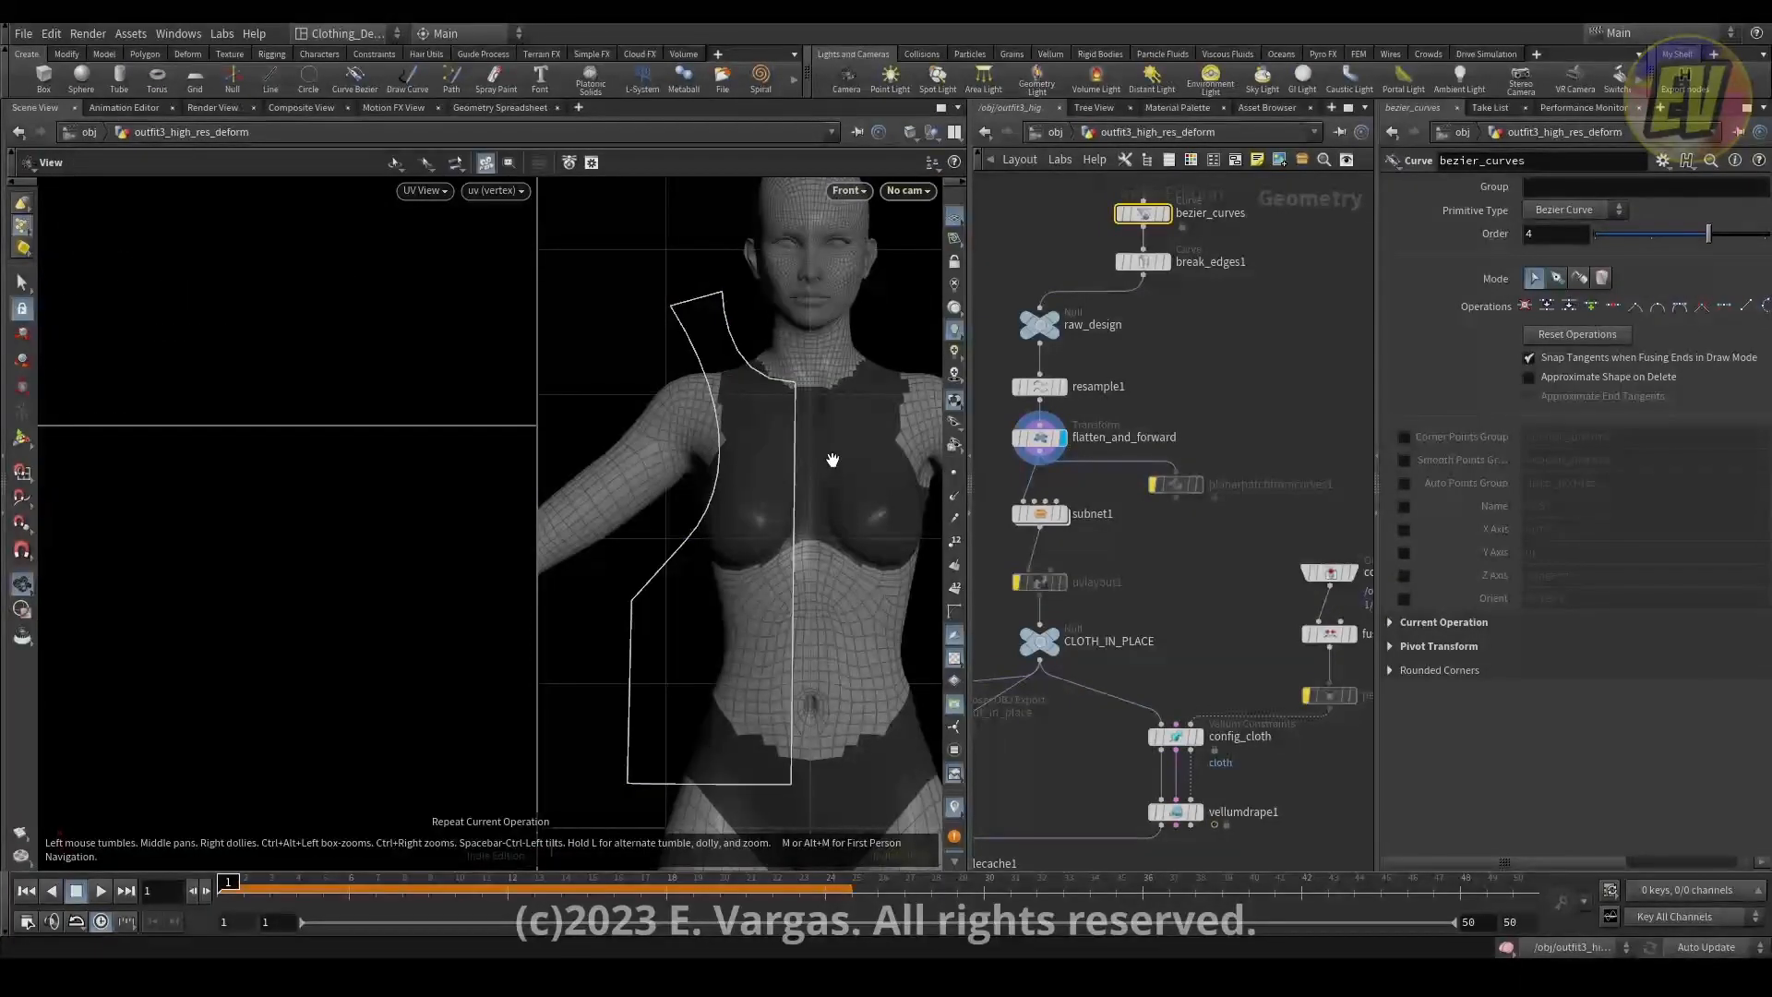
Display vellumdrape1 and replay the drape simulation to examine the fit of the reshaped bodice.
key(space+1)
middle_drag(1143, 571, 1150, 504)
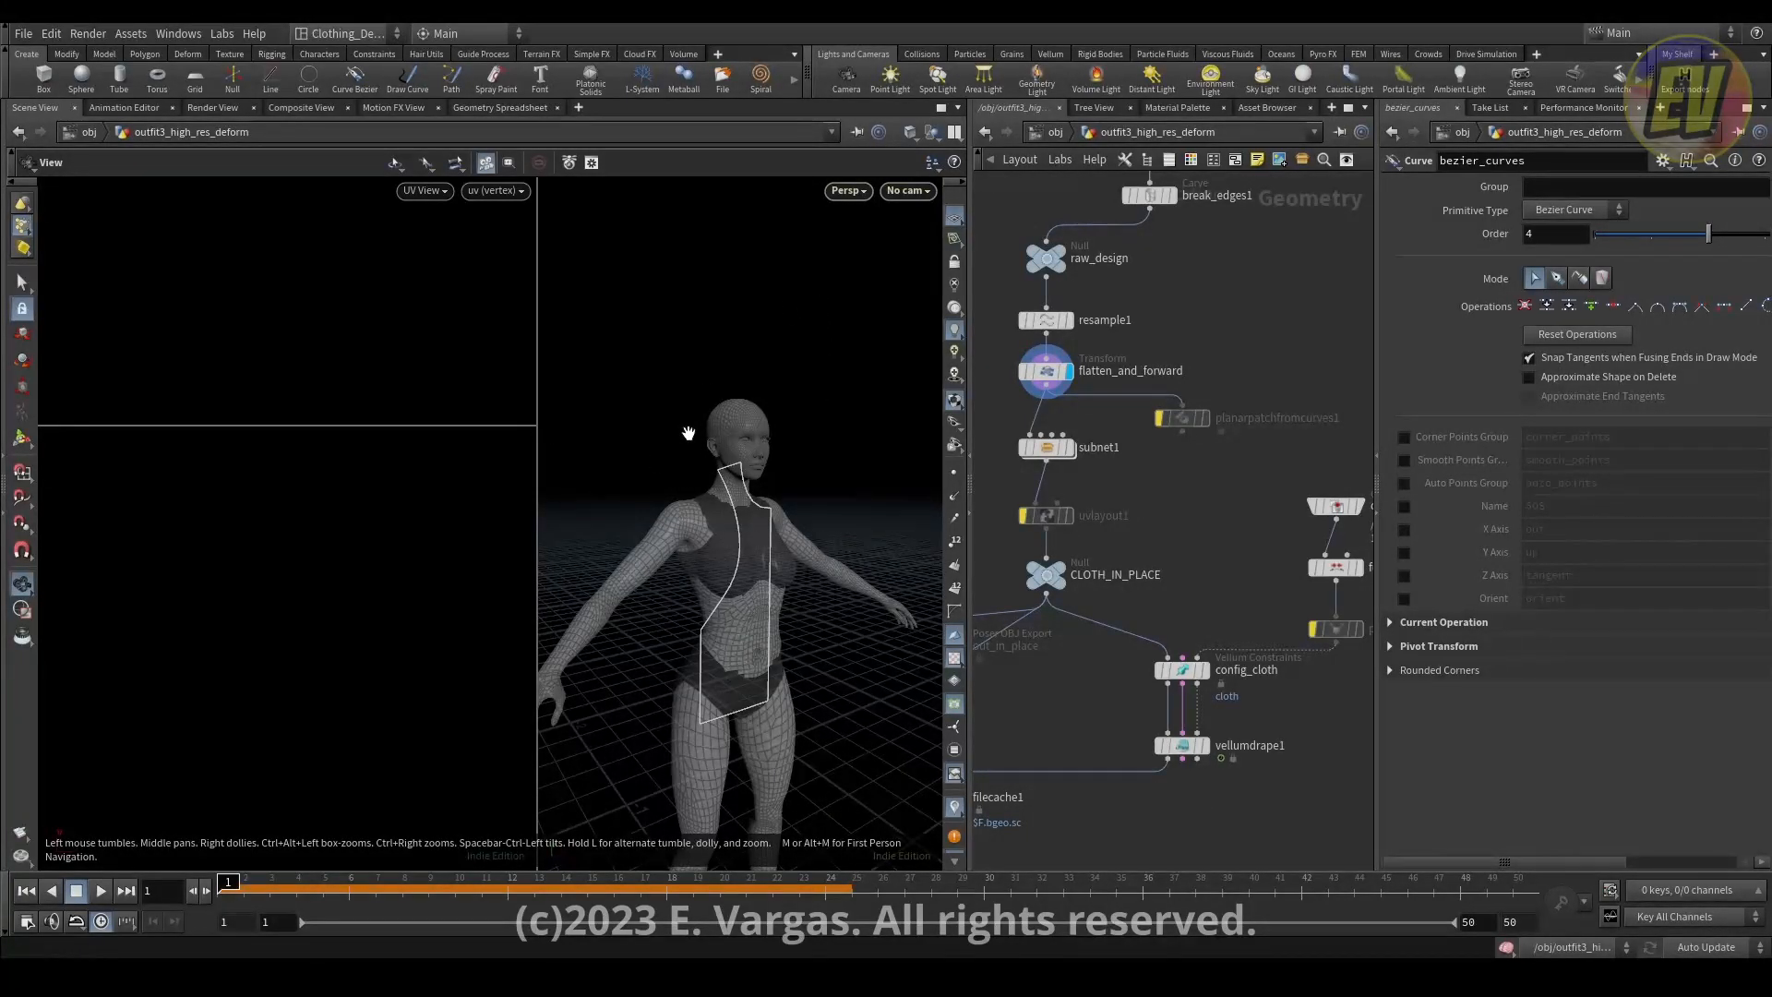
click(1214, 727)
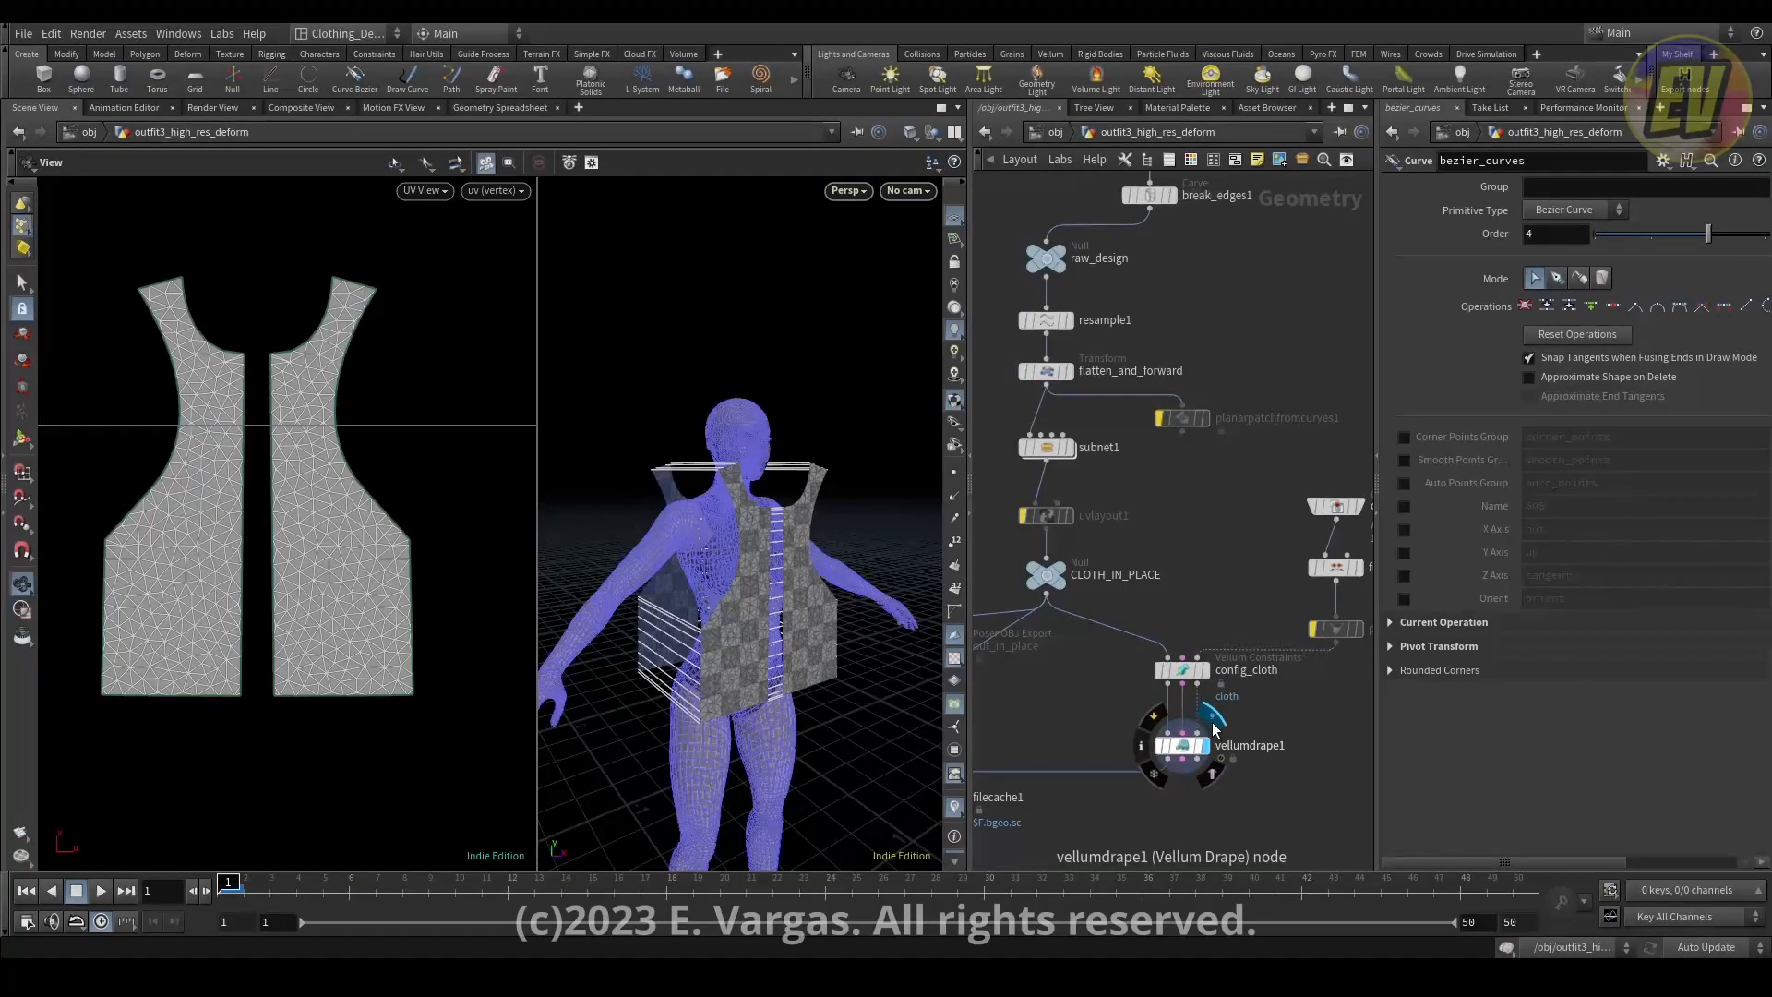
click(1182, 746)
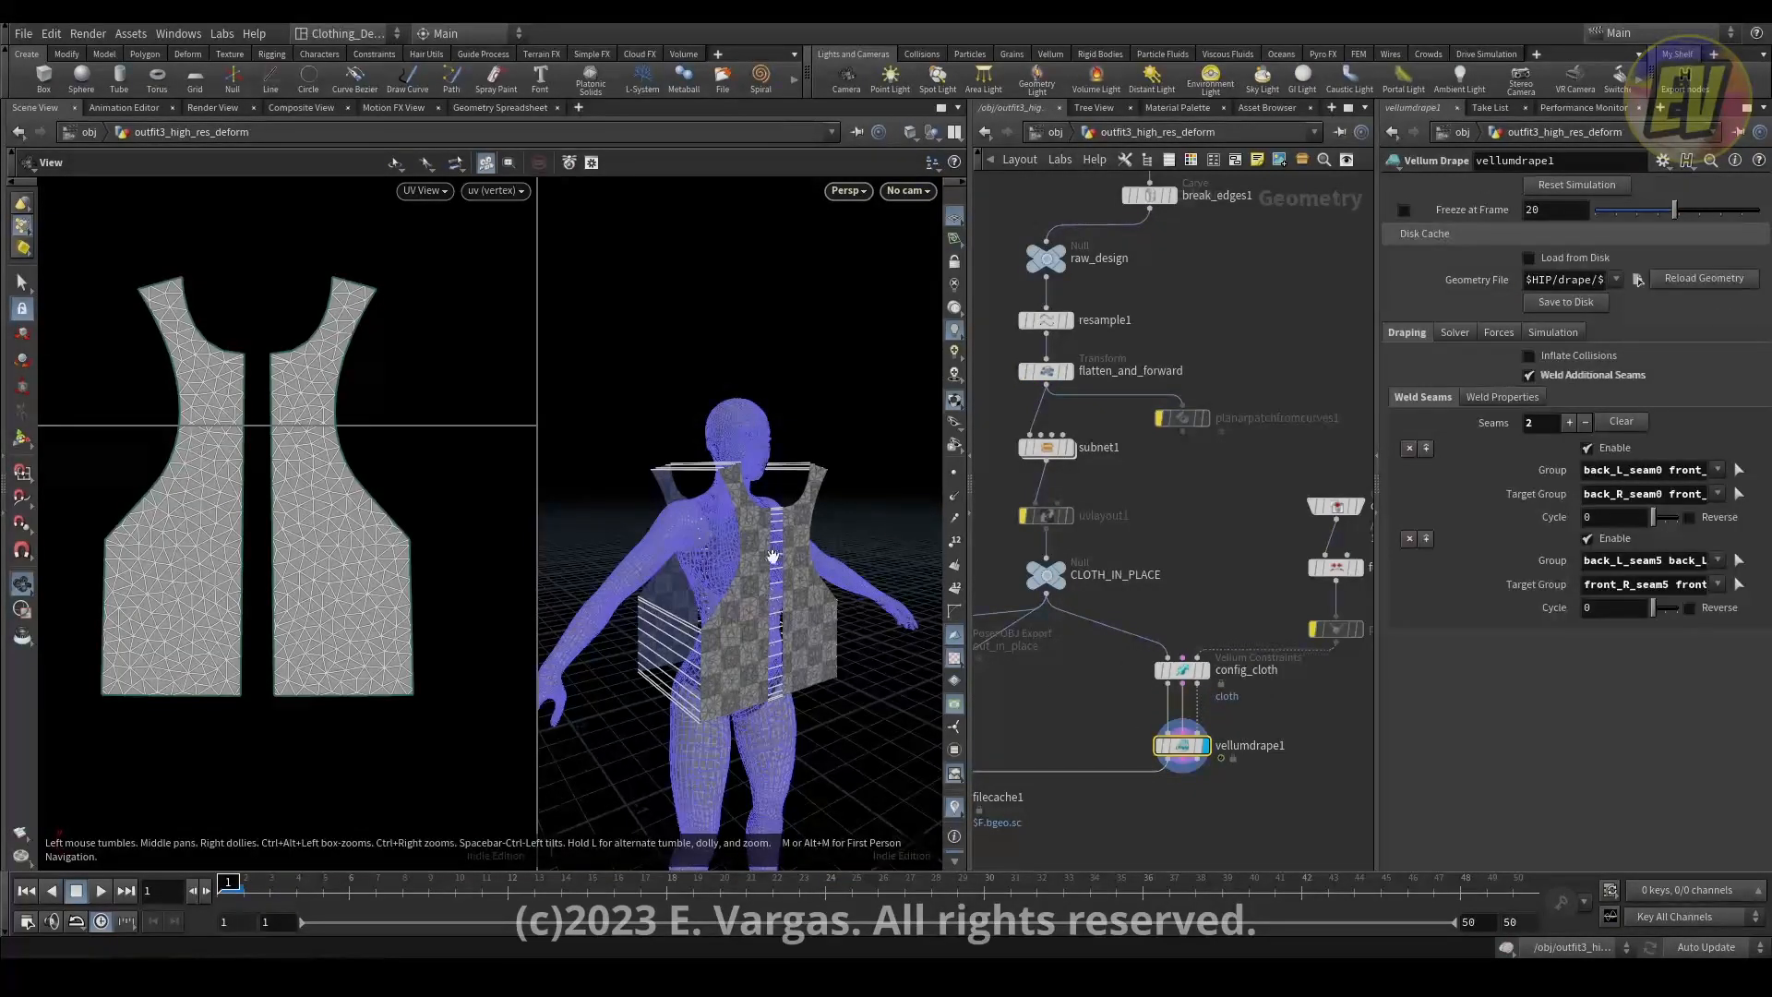
key(Up)
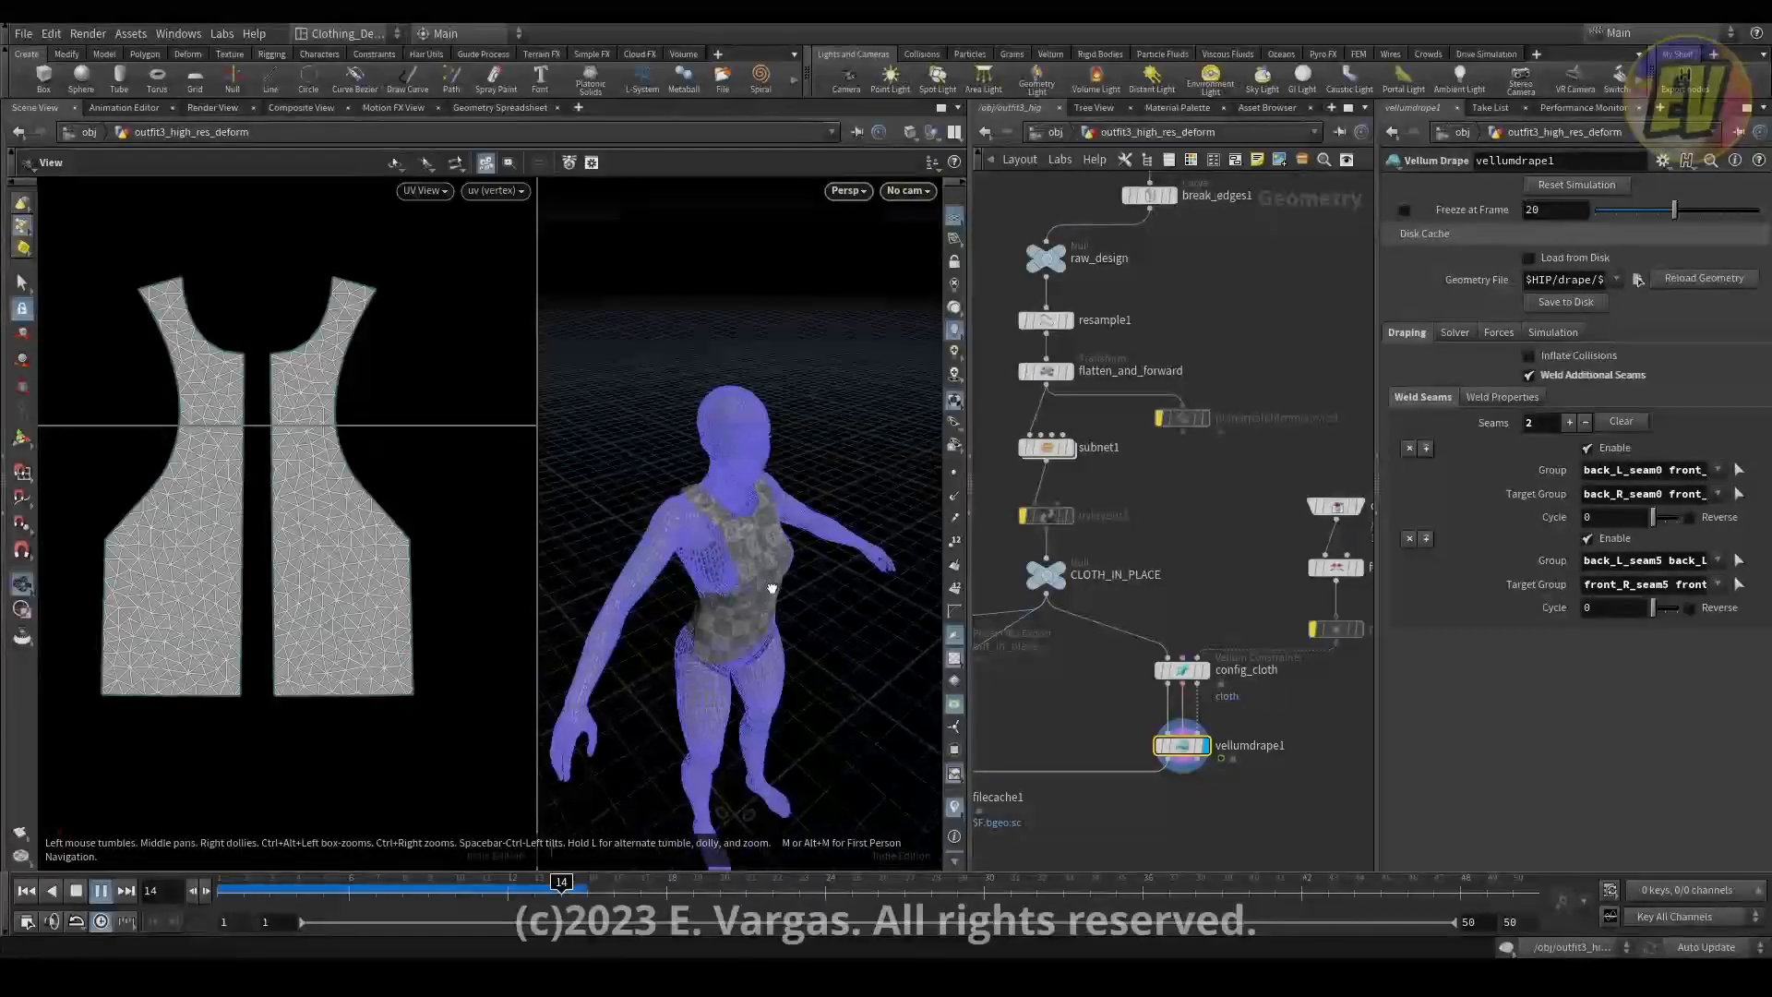
mouse_move(767, 560)
mouse_down()
mouse_move(740, 546)
mouse_move(767, 555)
mouse_up()
key(Up)
key(Down)
key(Up)
key(Down)
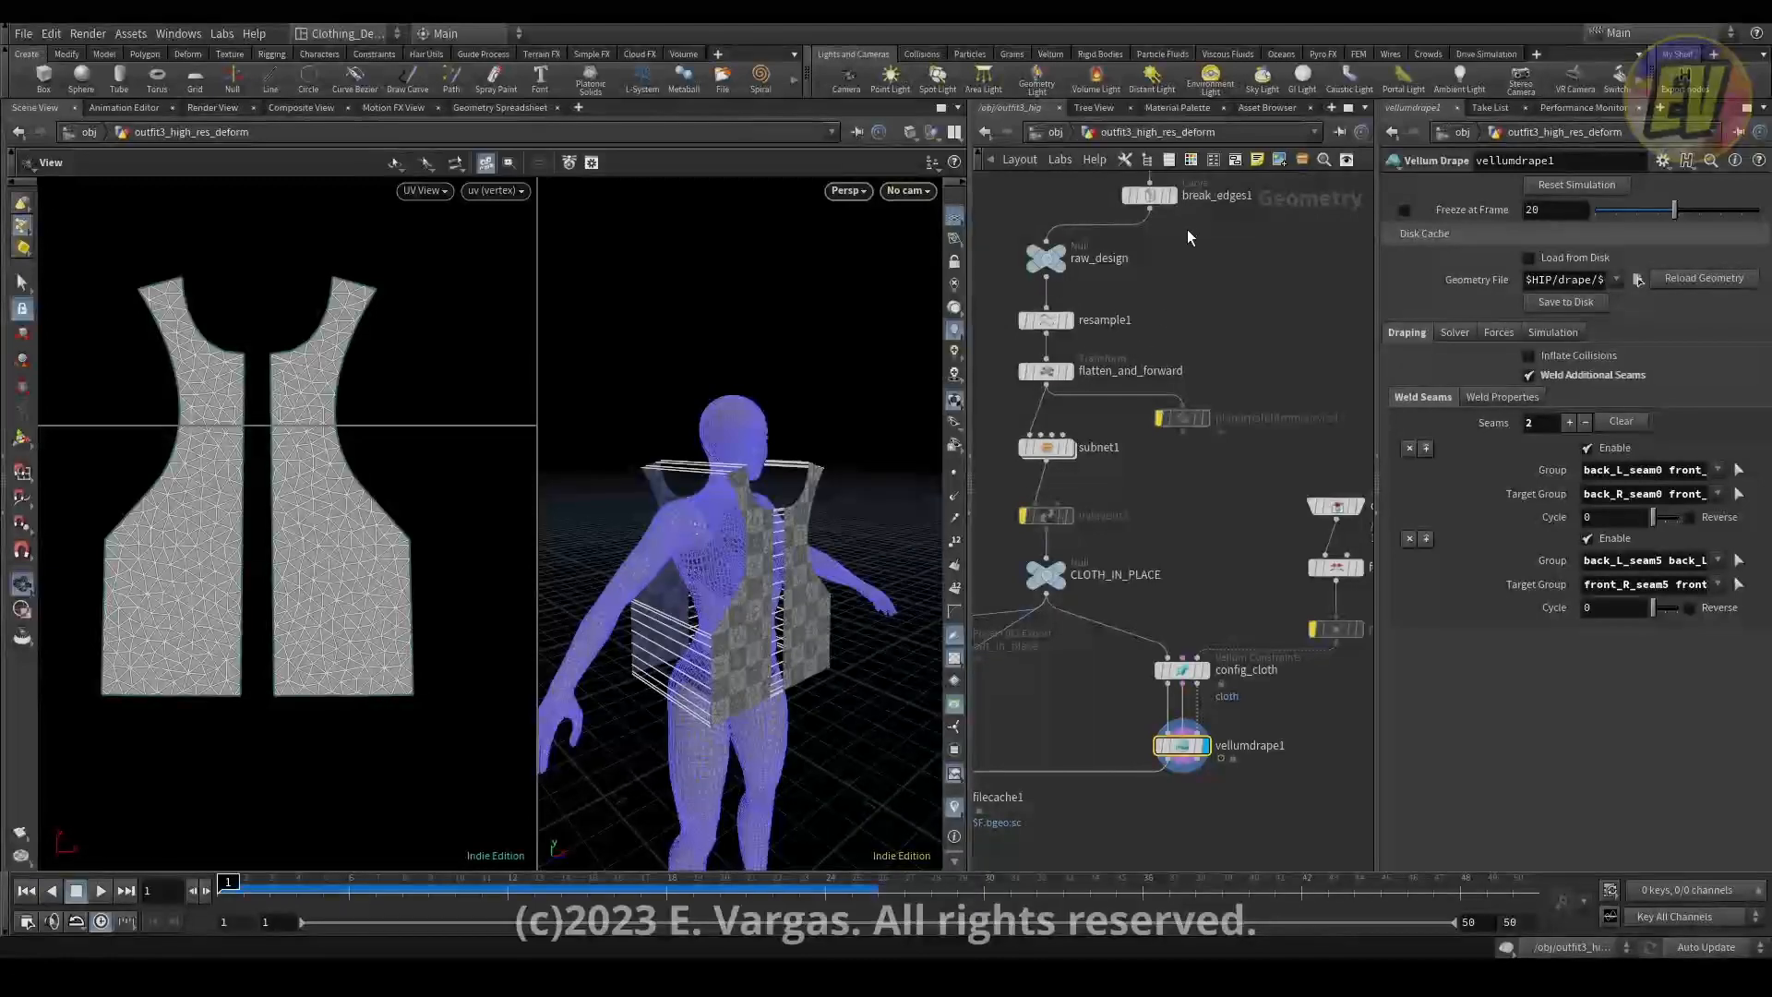
Reopen bezier_curves in the front view and shorten the bodice by raising its hem and side points to just below the bust.
click(1073, 372)
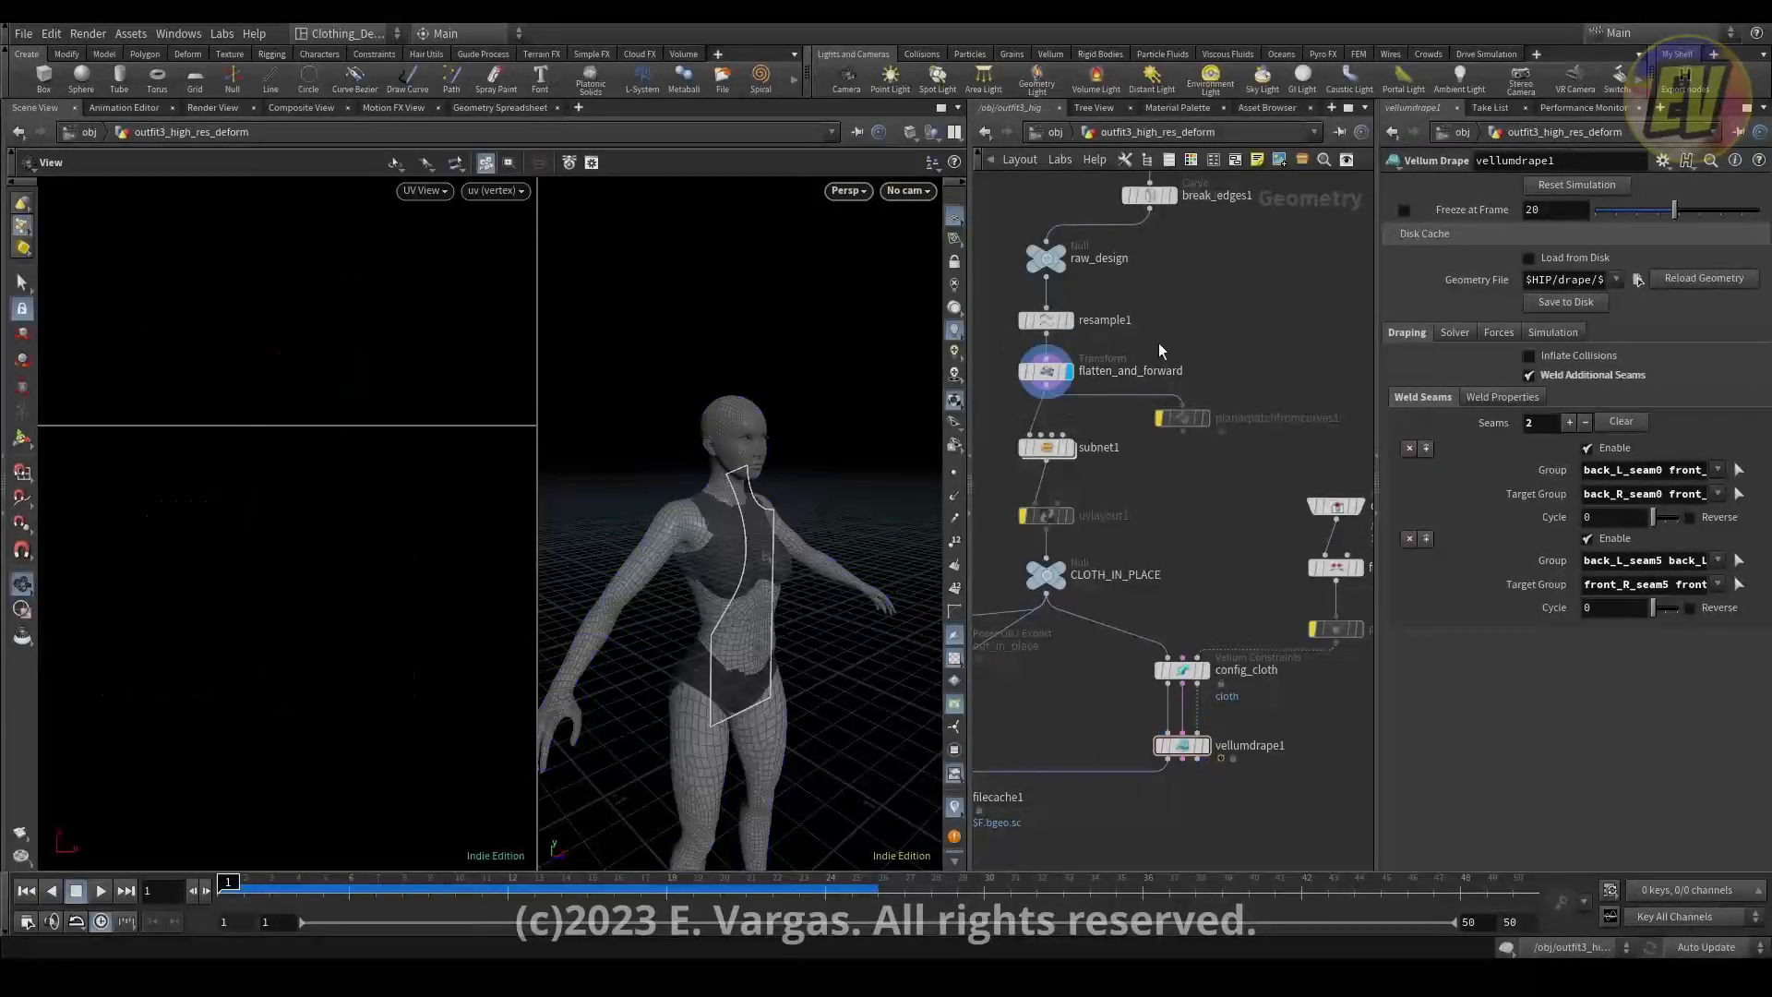
middle_drag(1222, 248, 1218, 300)
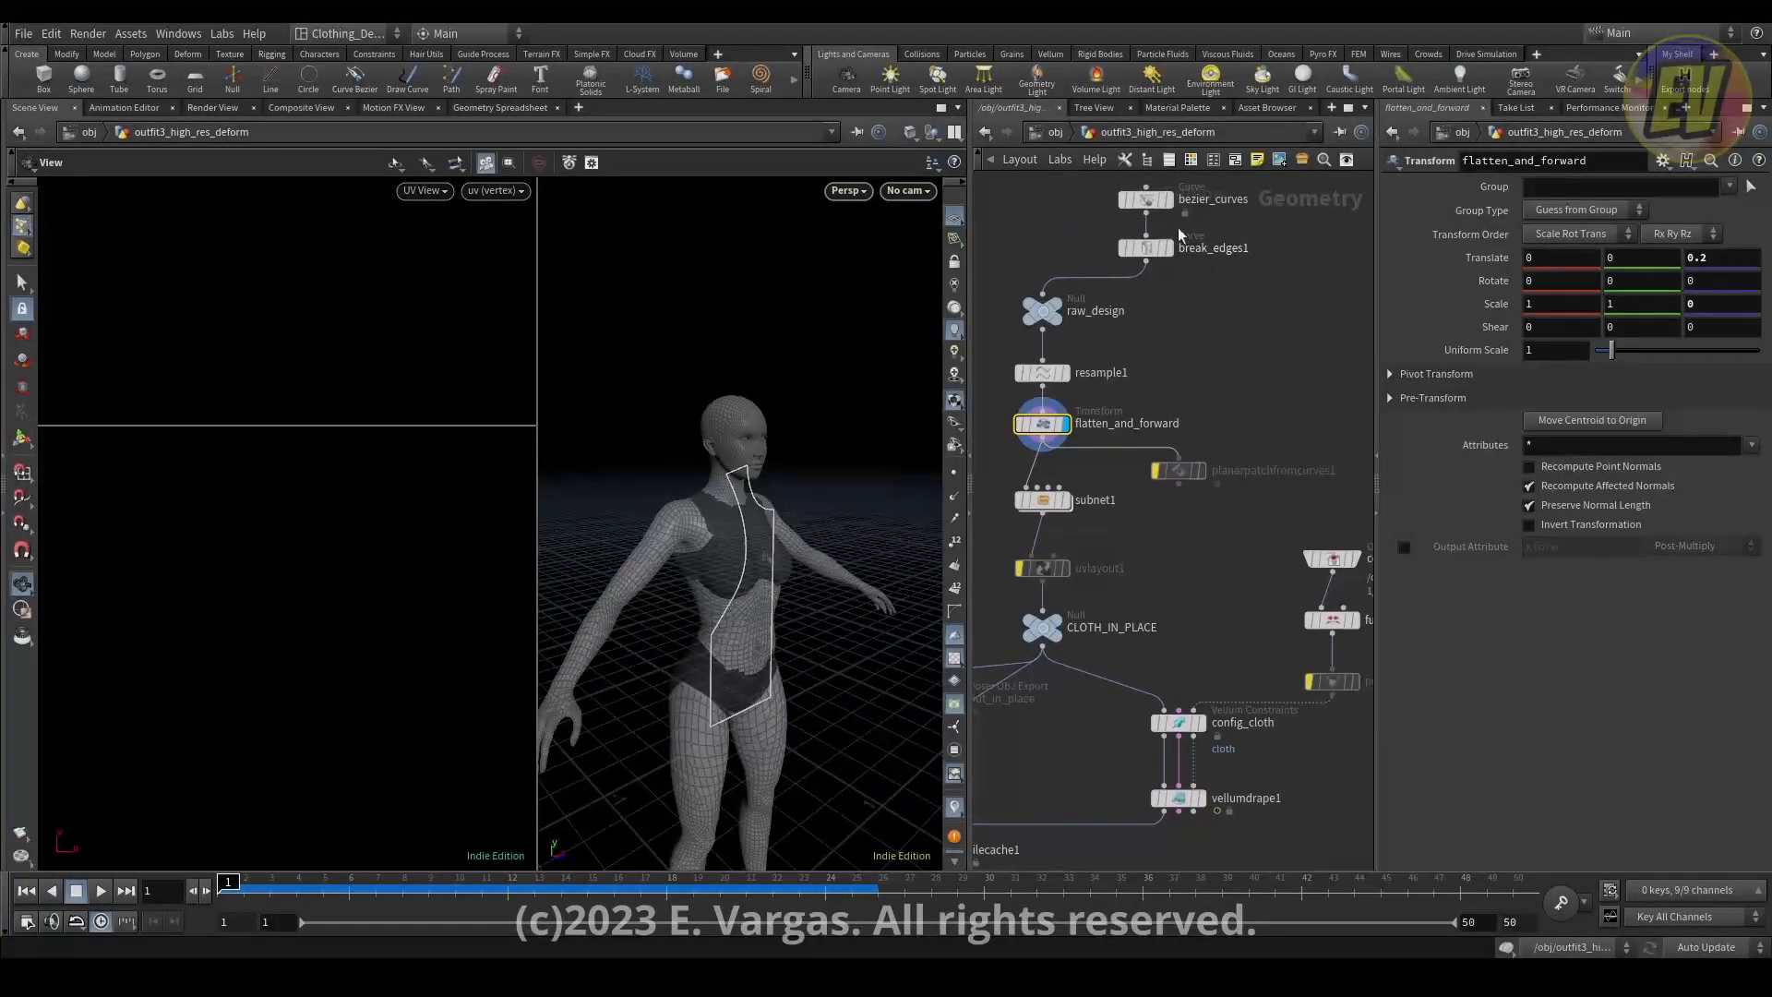
click(1146, 200)
key(Return)
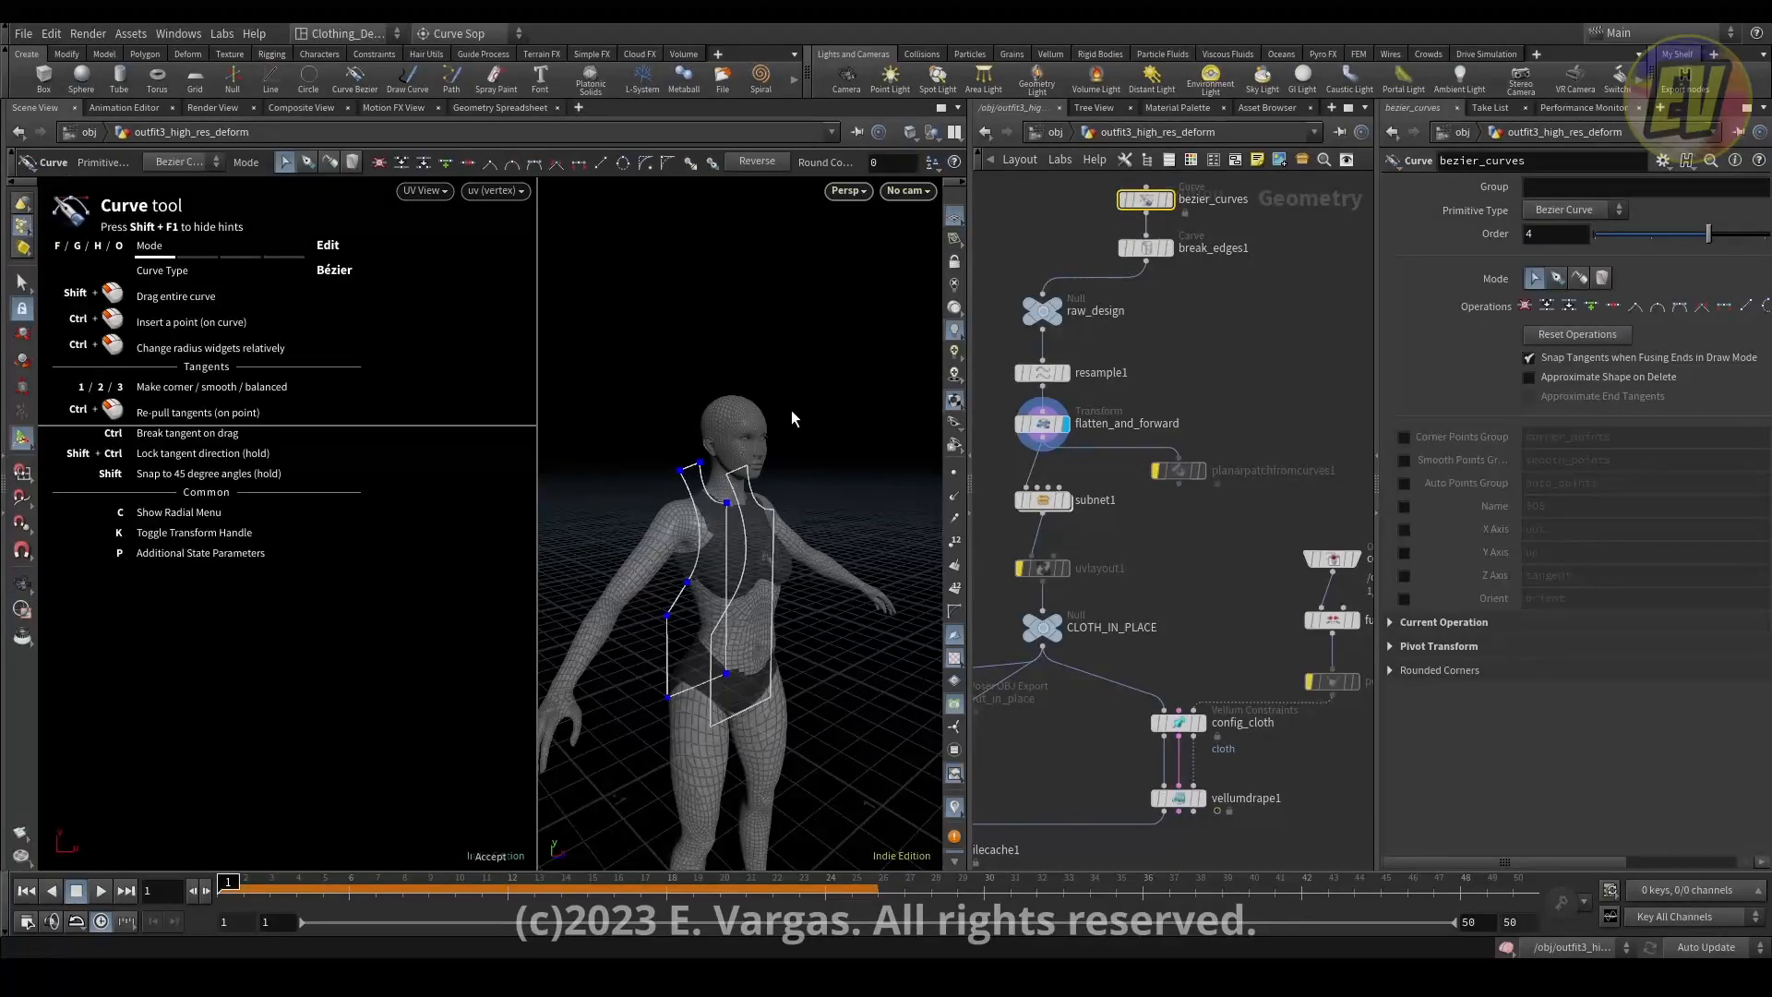
key(space+3)
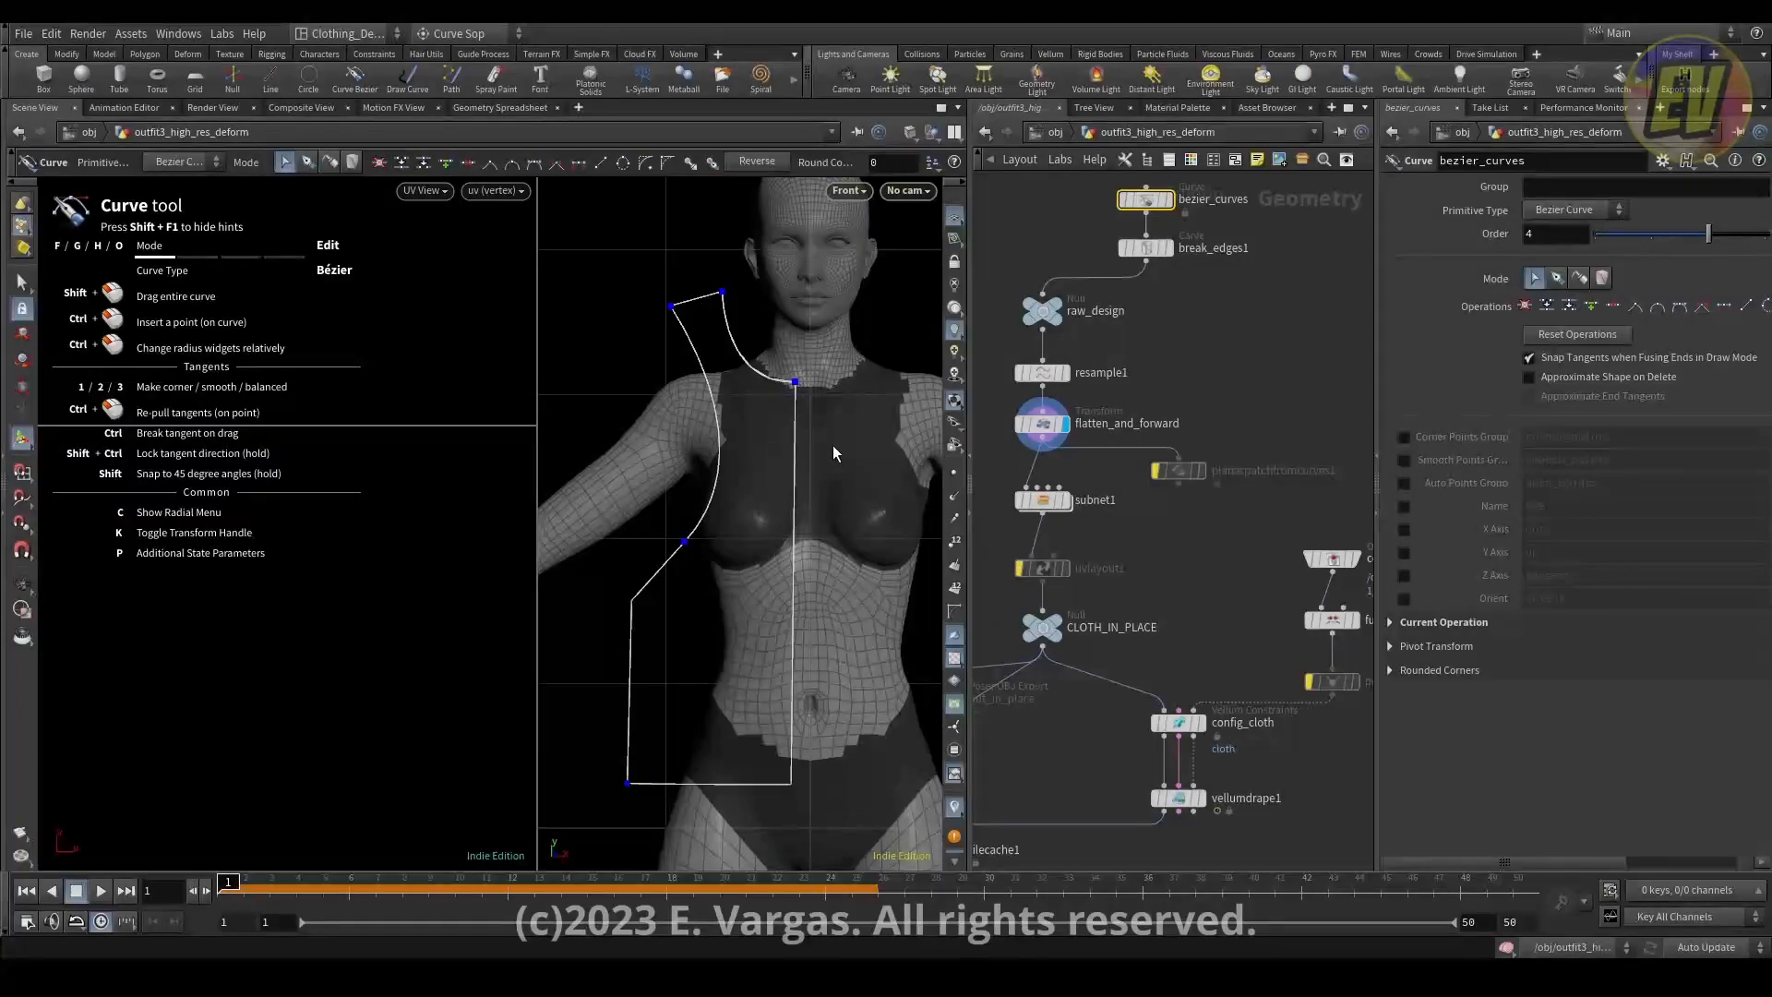
scroll(832, 445, down, 3)
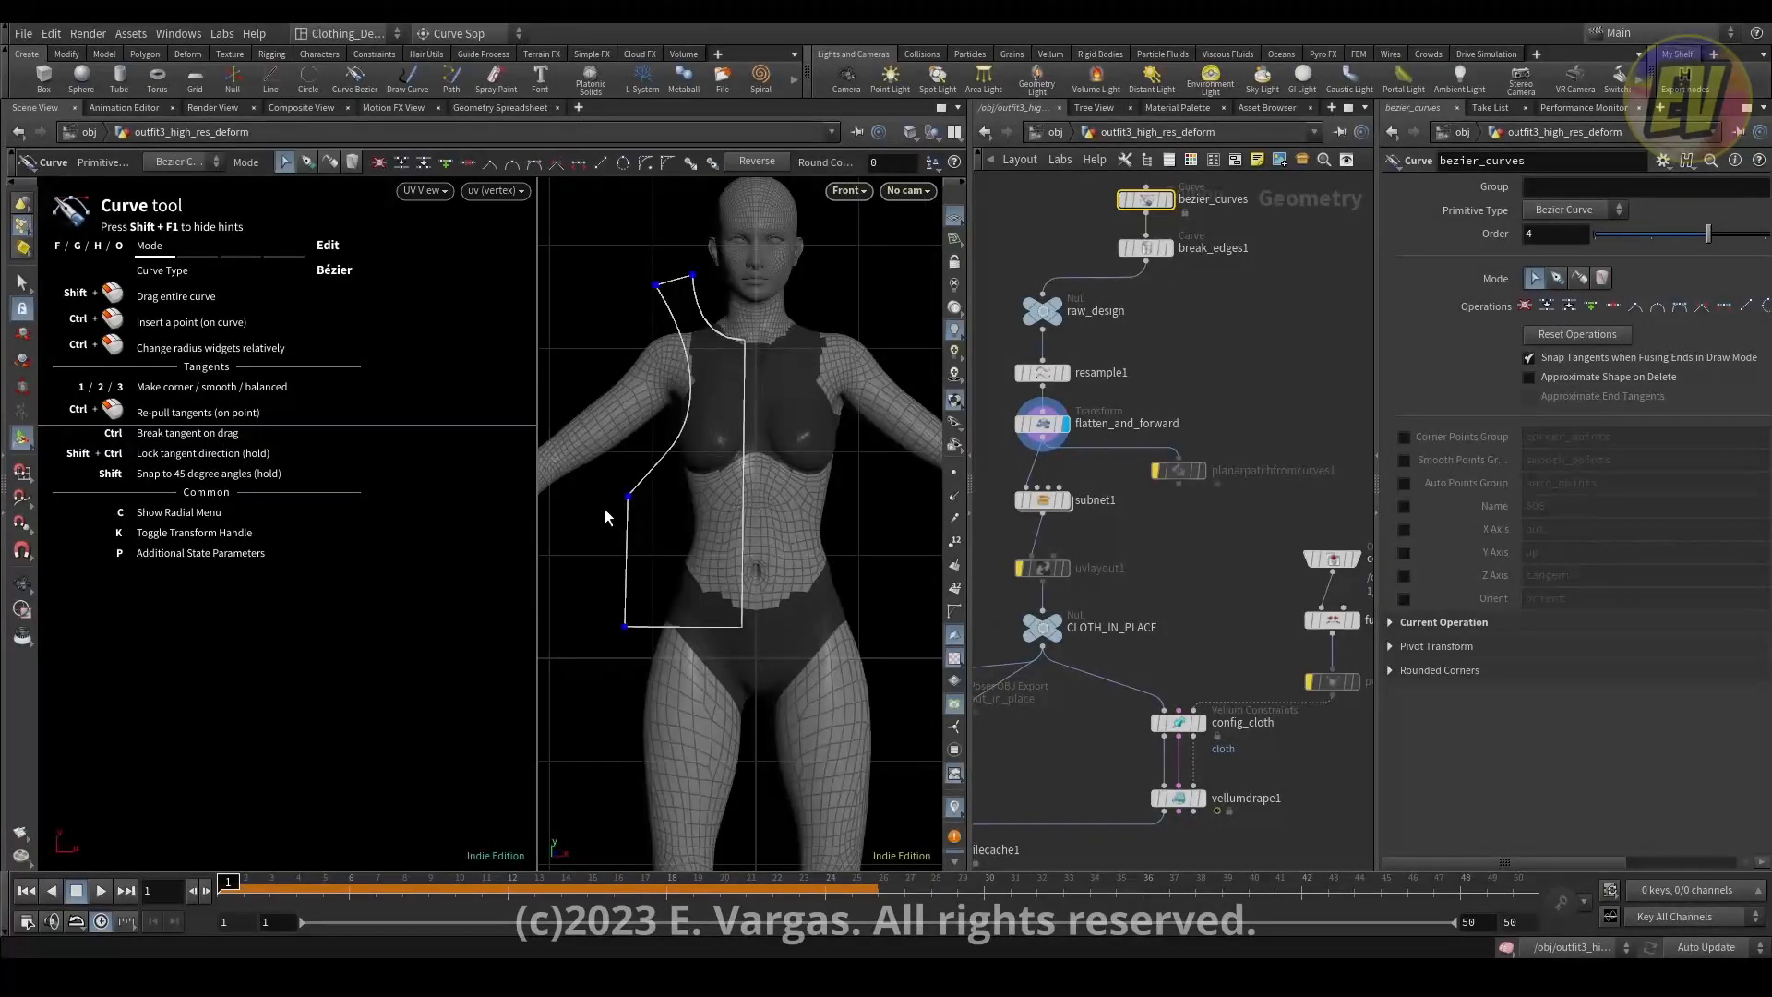
drag(583, 478, 790, 666)
drag(627, 497, 627, 462)
key(ctrl+z)
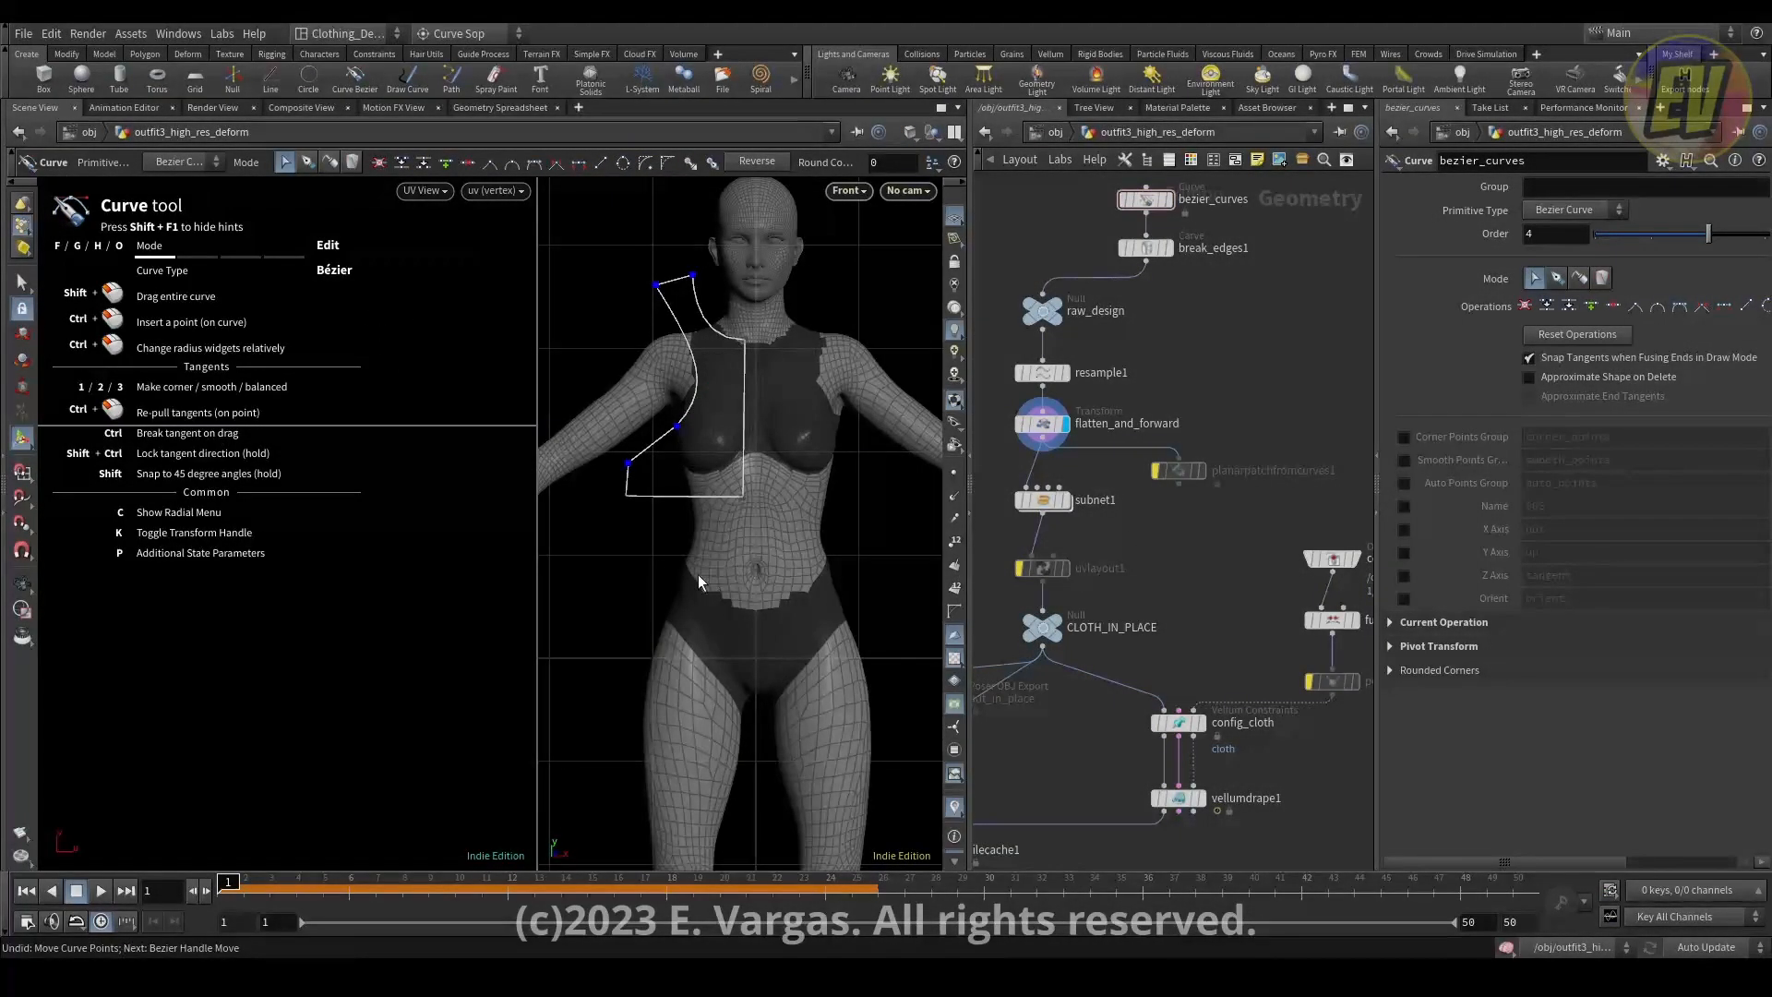
Draw a closed, straight-sided half-skirt panel below the bodice, flaring from the waist to a wide hem above the knees.
key(g)
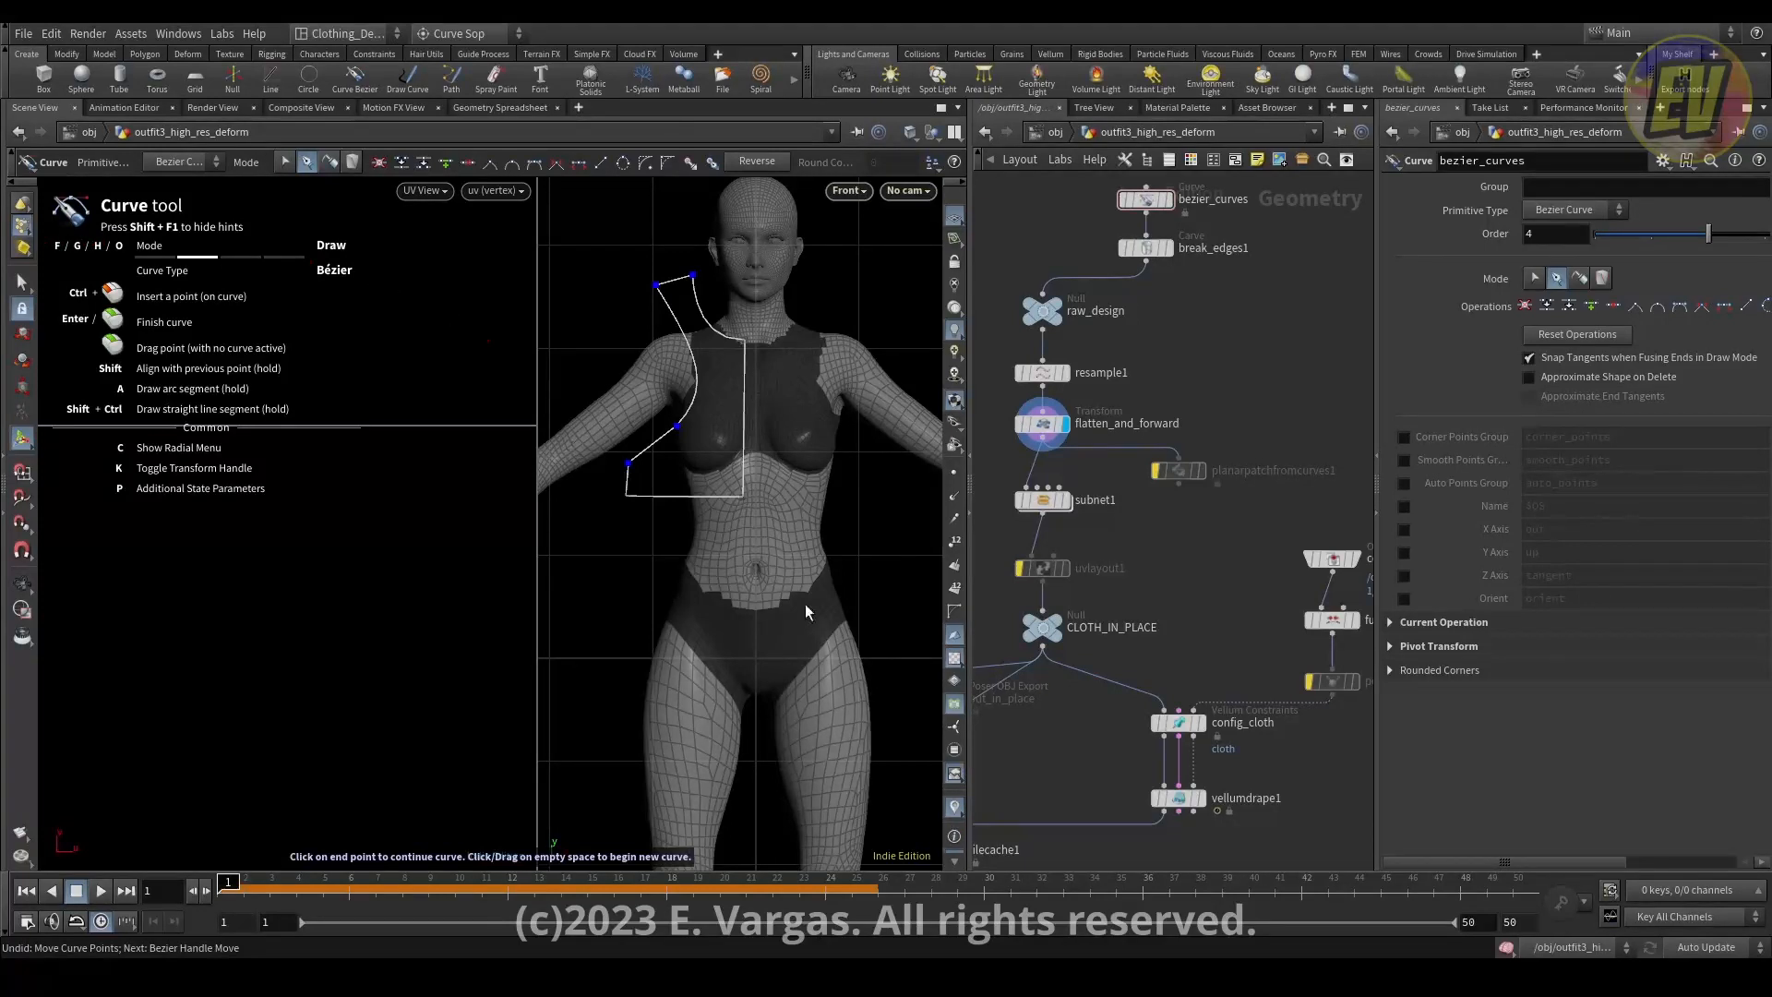
click(648, 524)
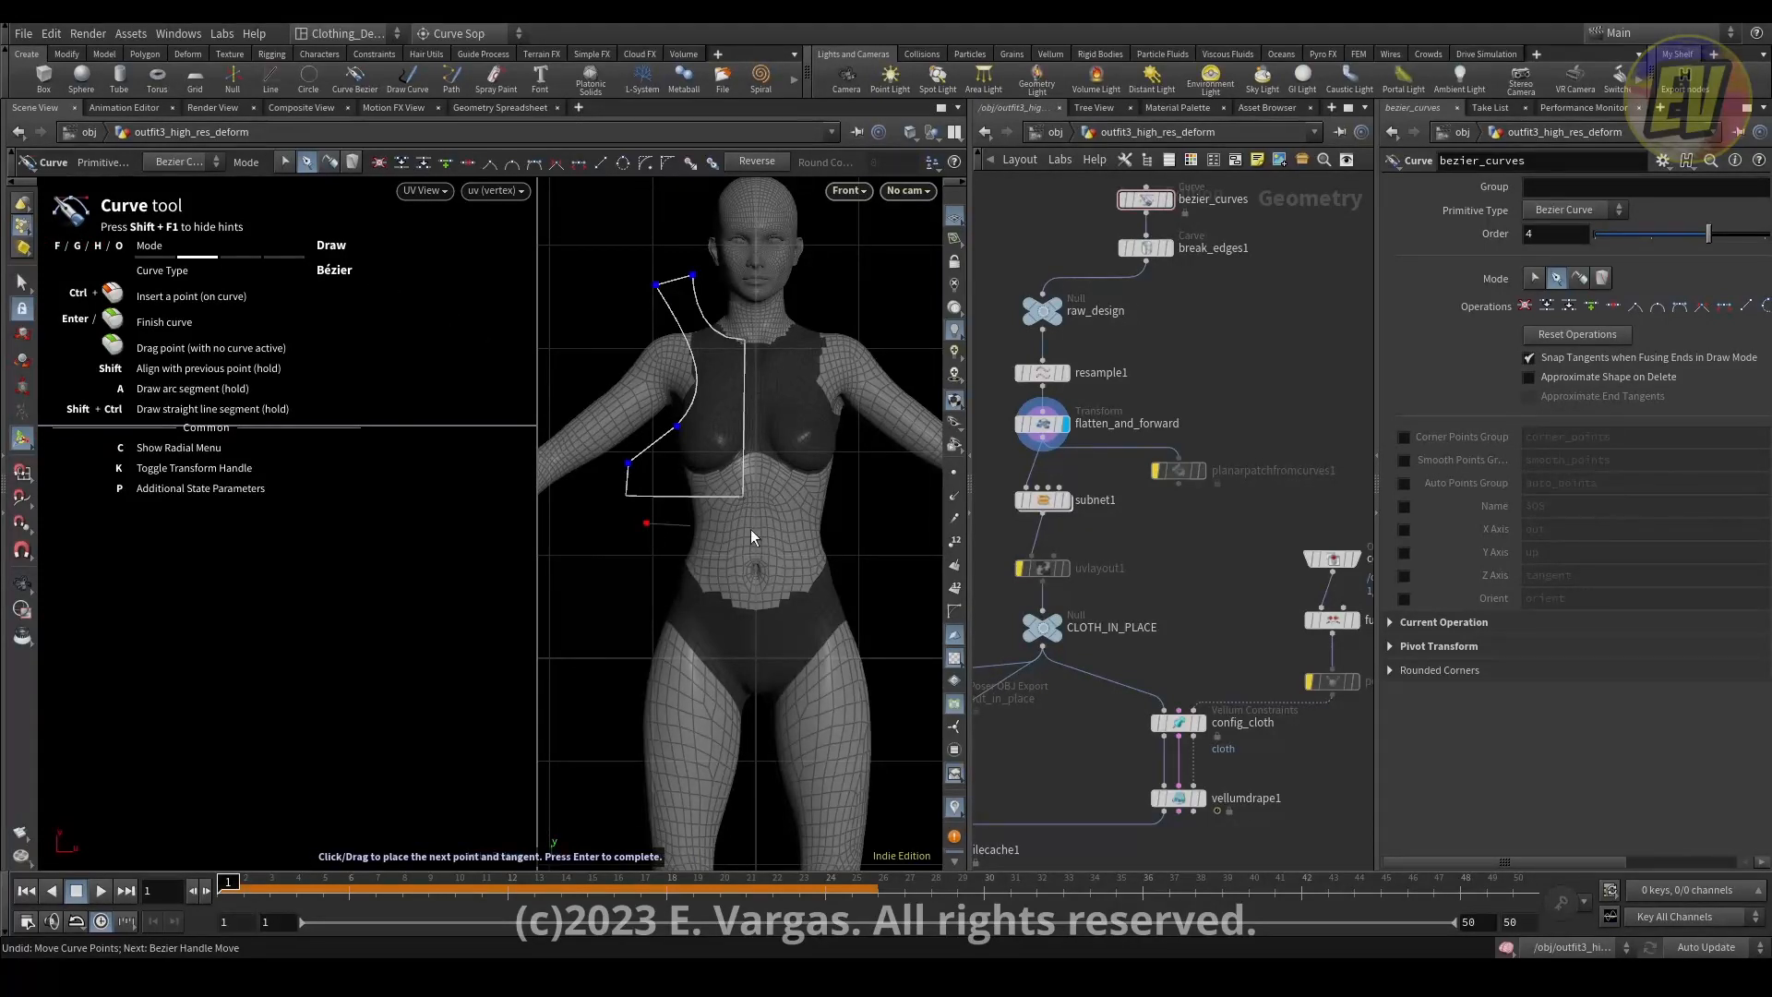
click(746, 524)
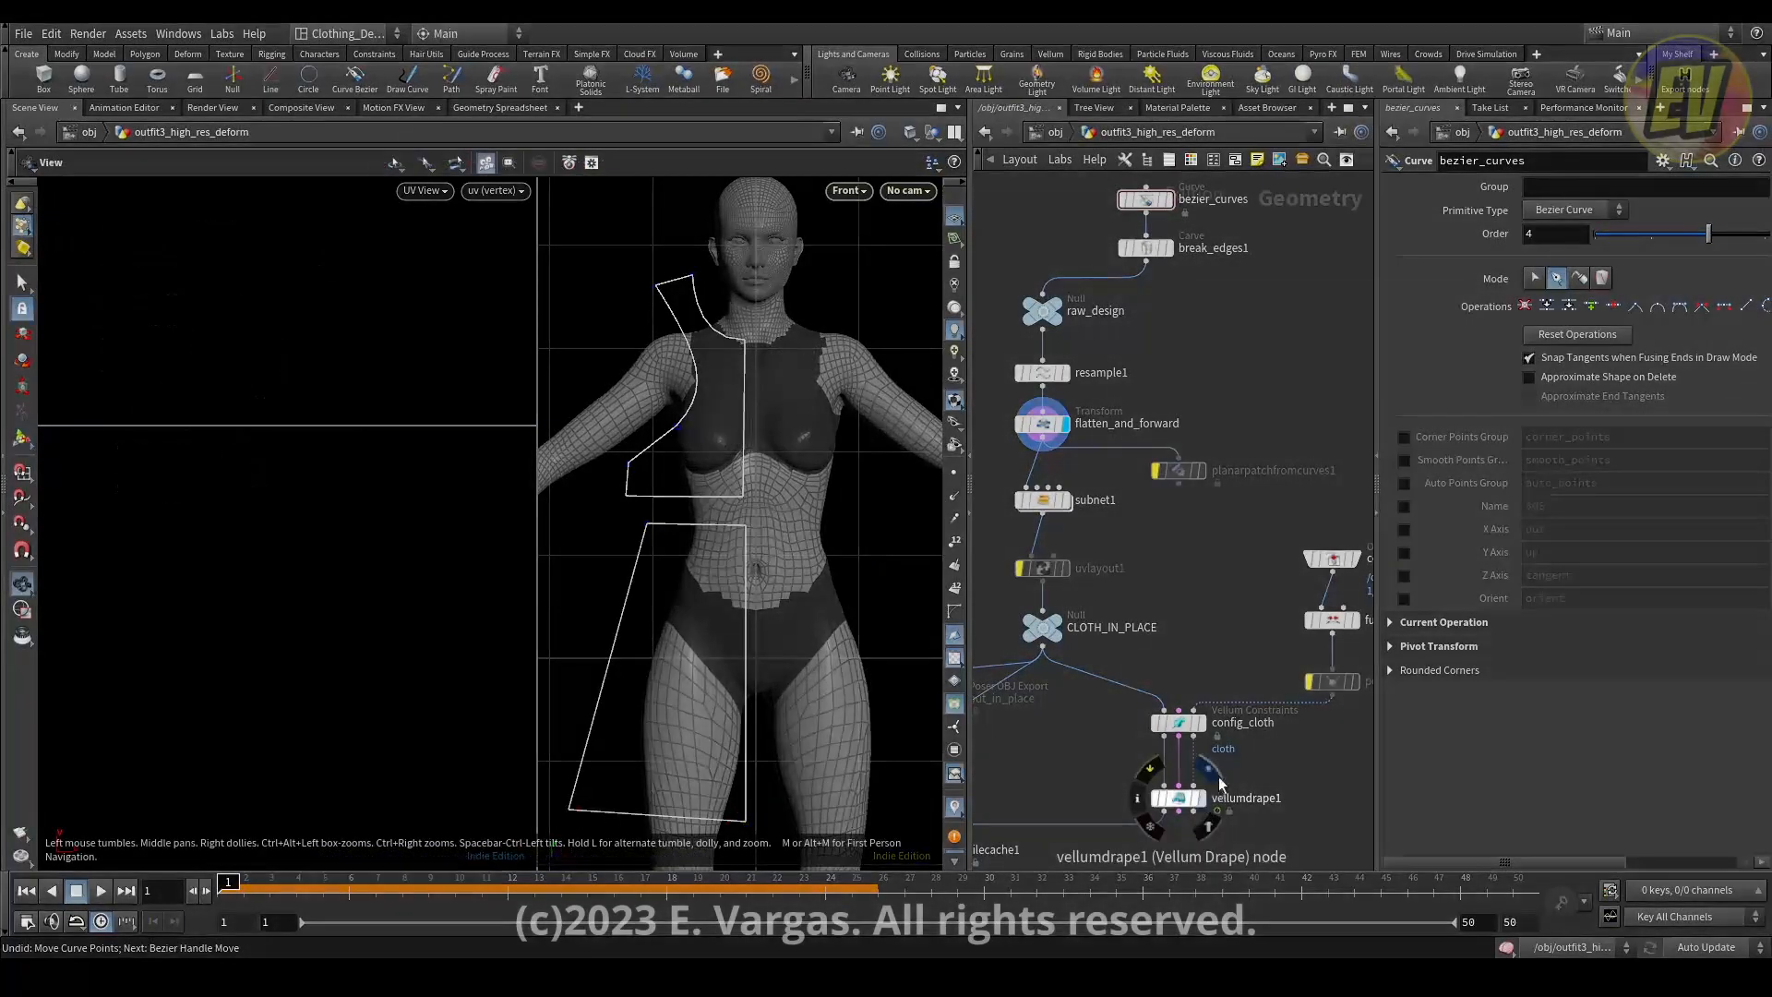
Display vellumdrape1 with the new skirt panels, frame all flat pattern pieces in the UV view, and add a third weld seam.
click(1220, 784)
drag(738, 637, 760, 600)
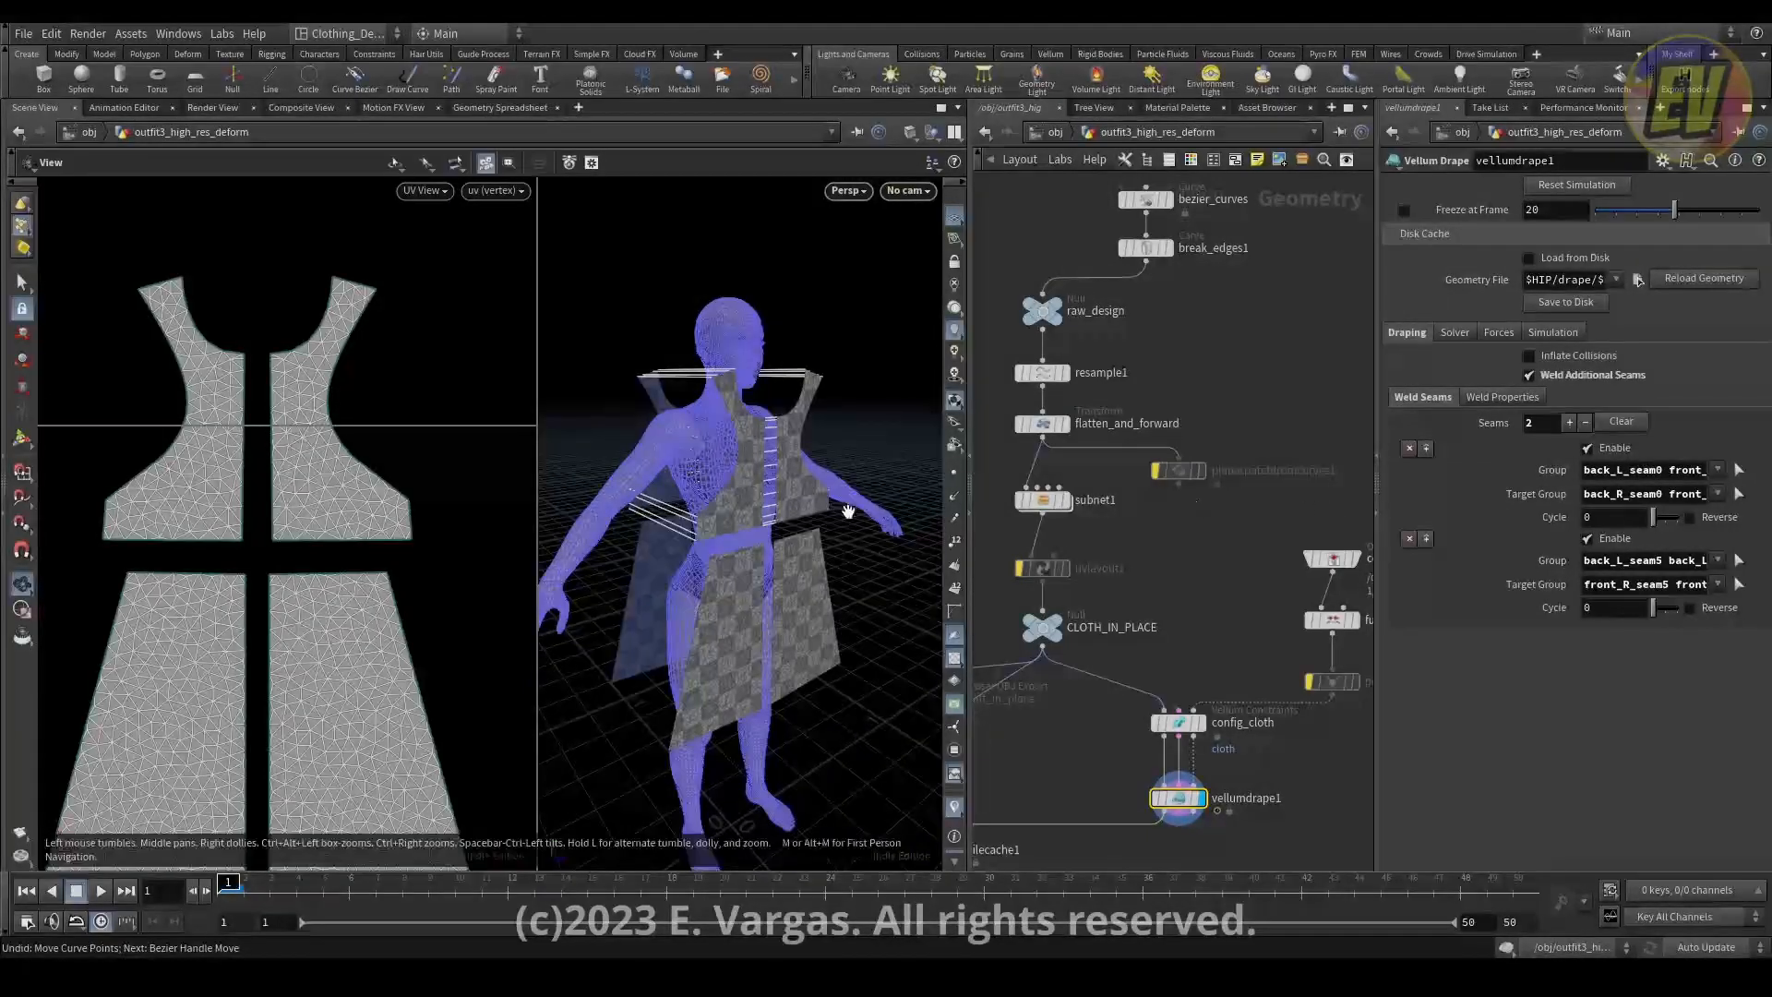
right_drag(366, 513, 226, 514)
middle_drag(226, 514, 241, 471)
mouse_move(241, 471)
right_down()
mouse_move(265, 471)
mouse_move(235, 482)
right_up()
middle_drag(236, 482, 269, 484)
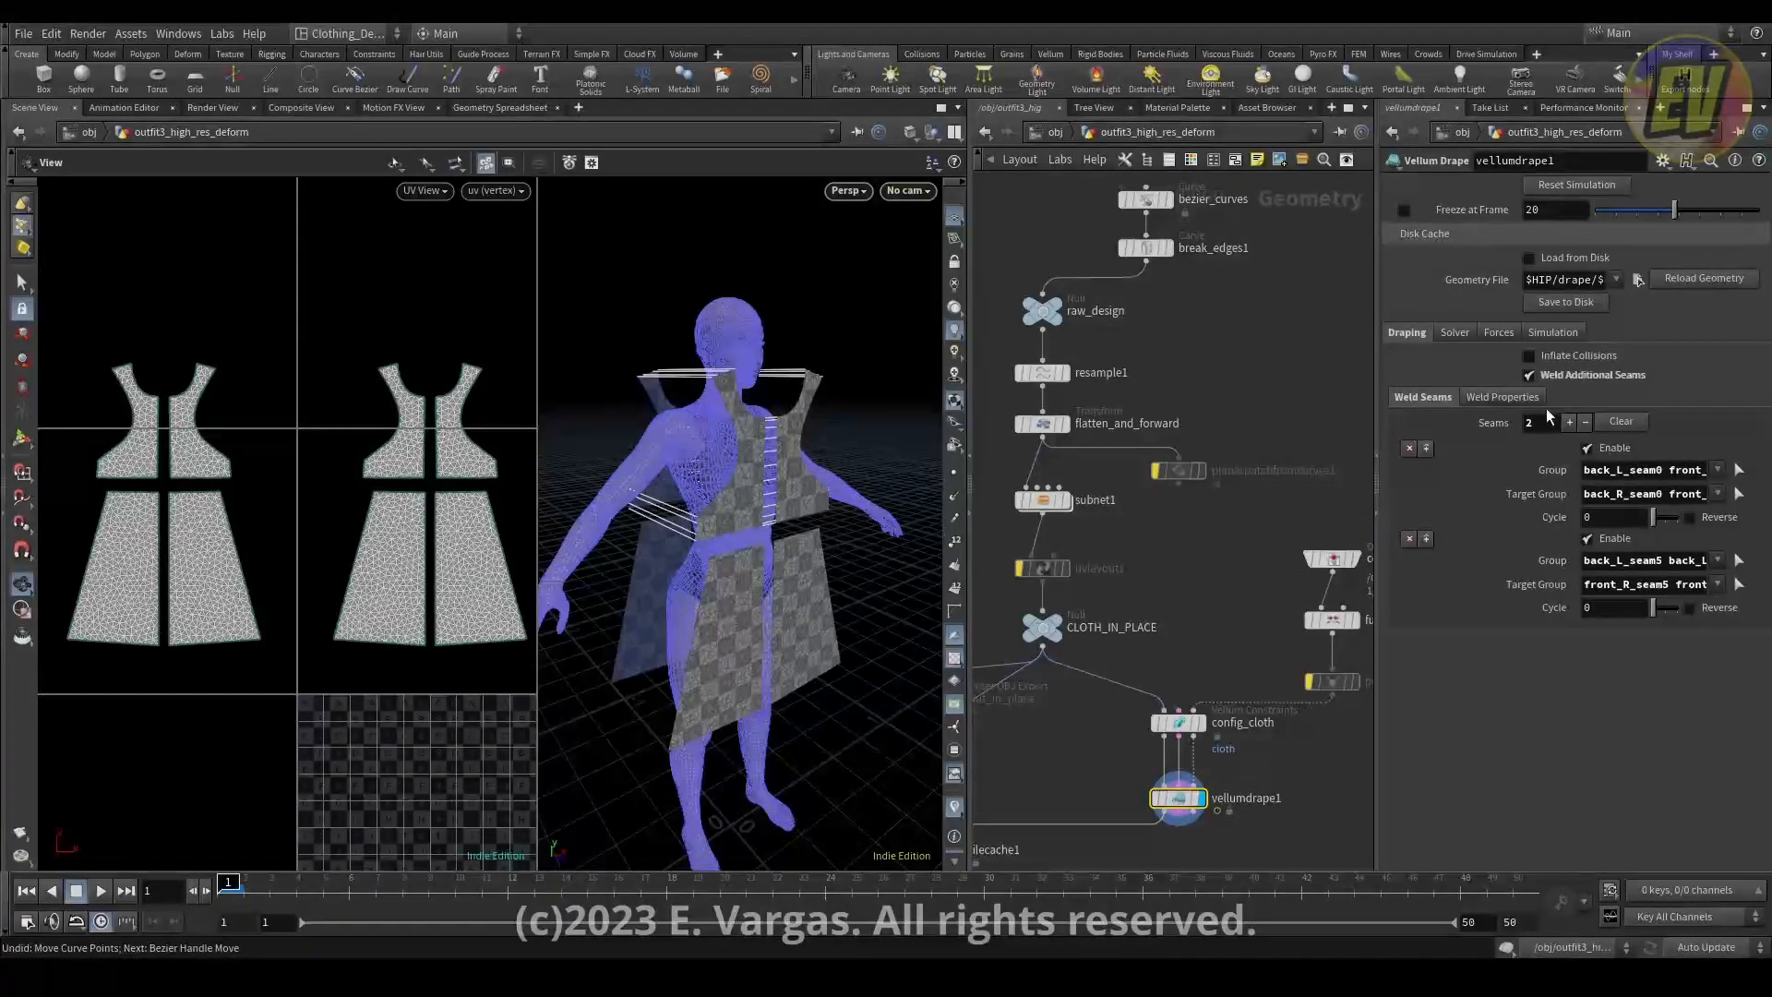
click(1570, 422)
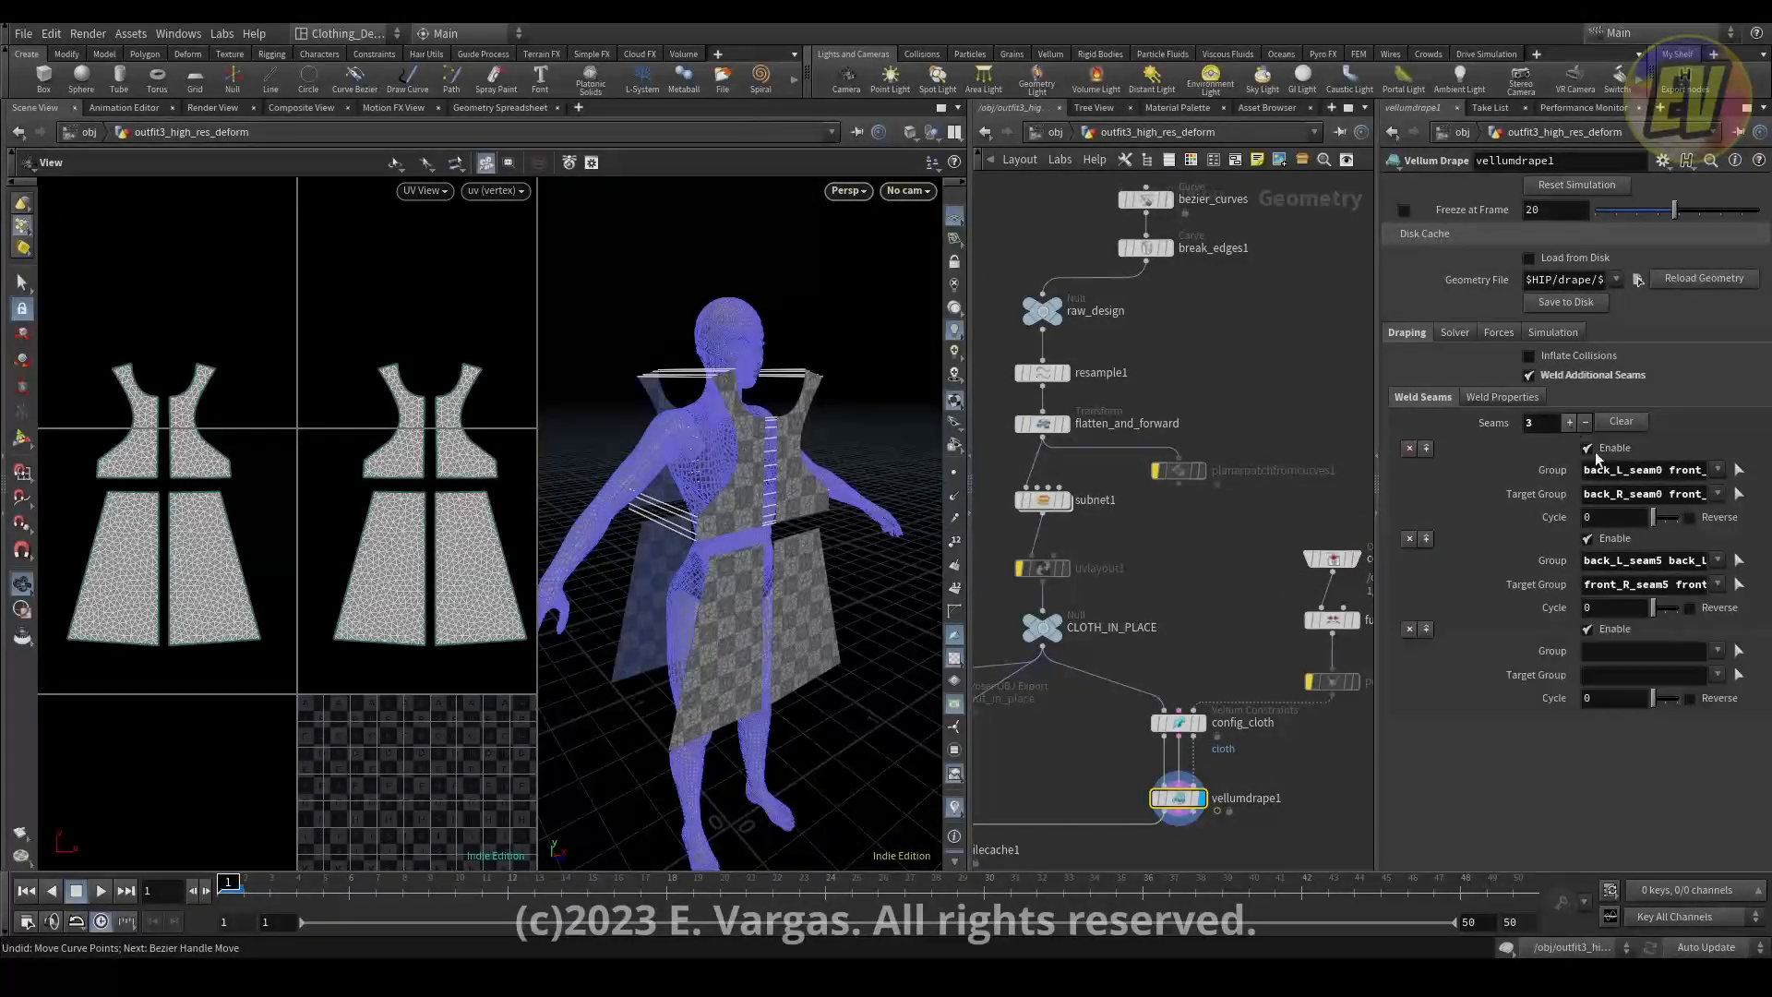
Set the third weld's group to the outer side seams of both back skirt panels, starting with back_L_seam10.
click(1740, 651)
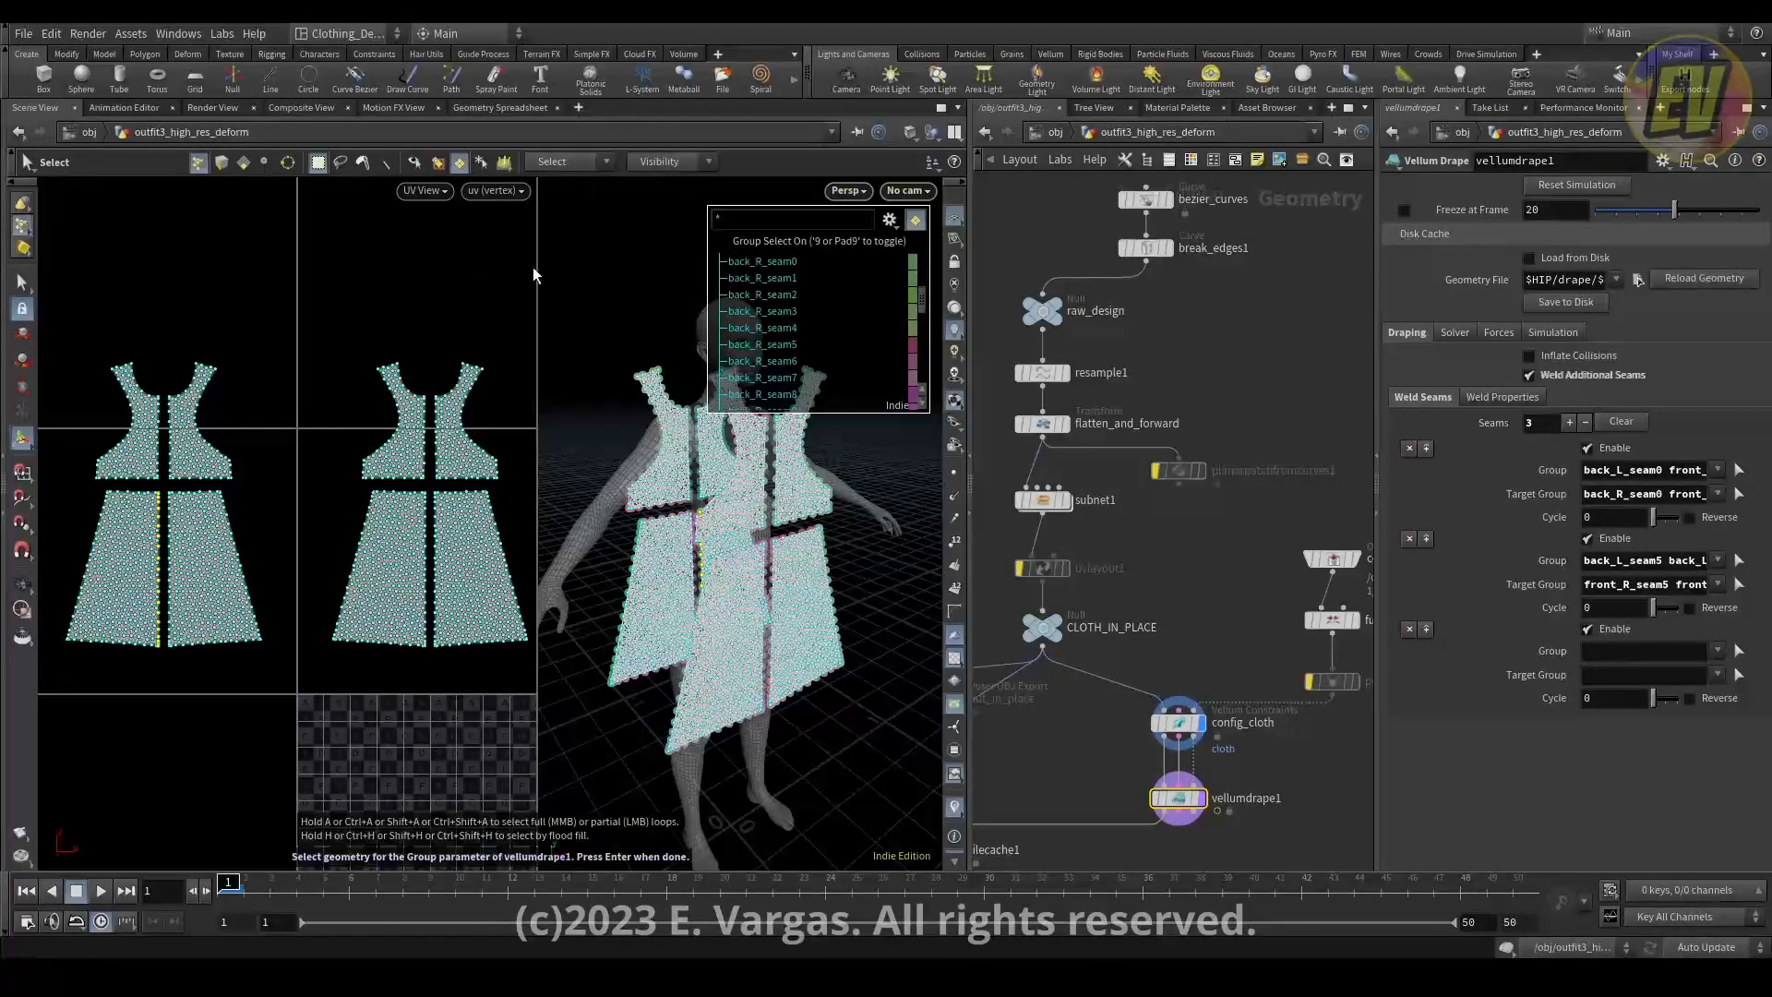
click(573, 162)
click(595, 181)
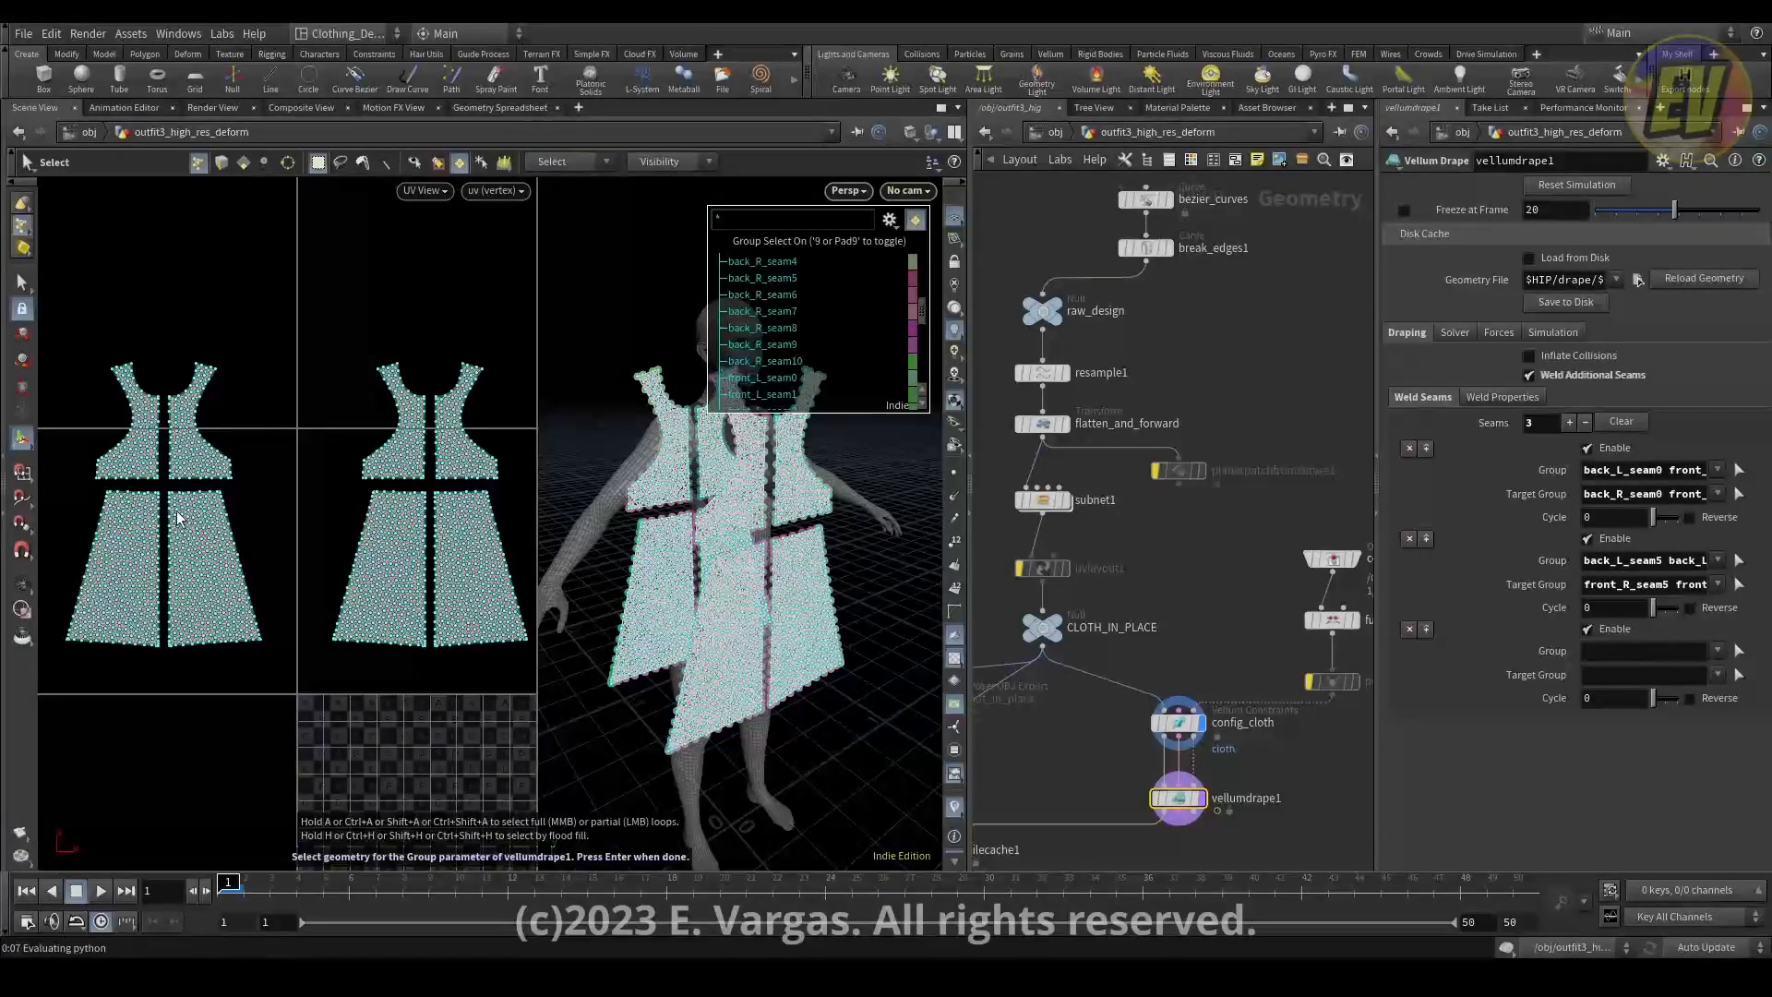
scroll(176, 517, up, 6)
scroll(168, 512, down, 6)
scroll(163, 465, up, 4)
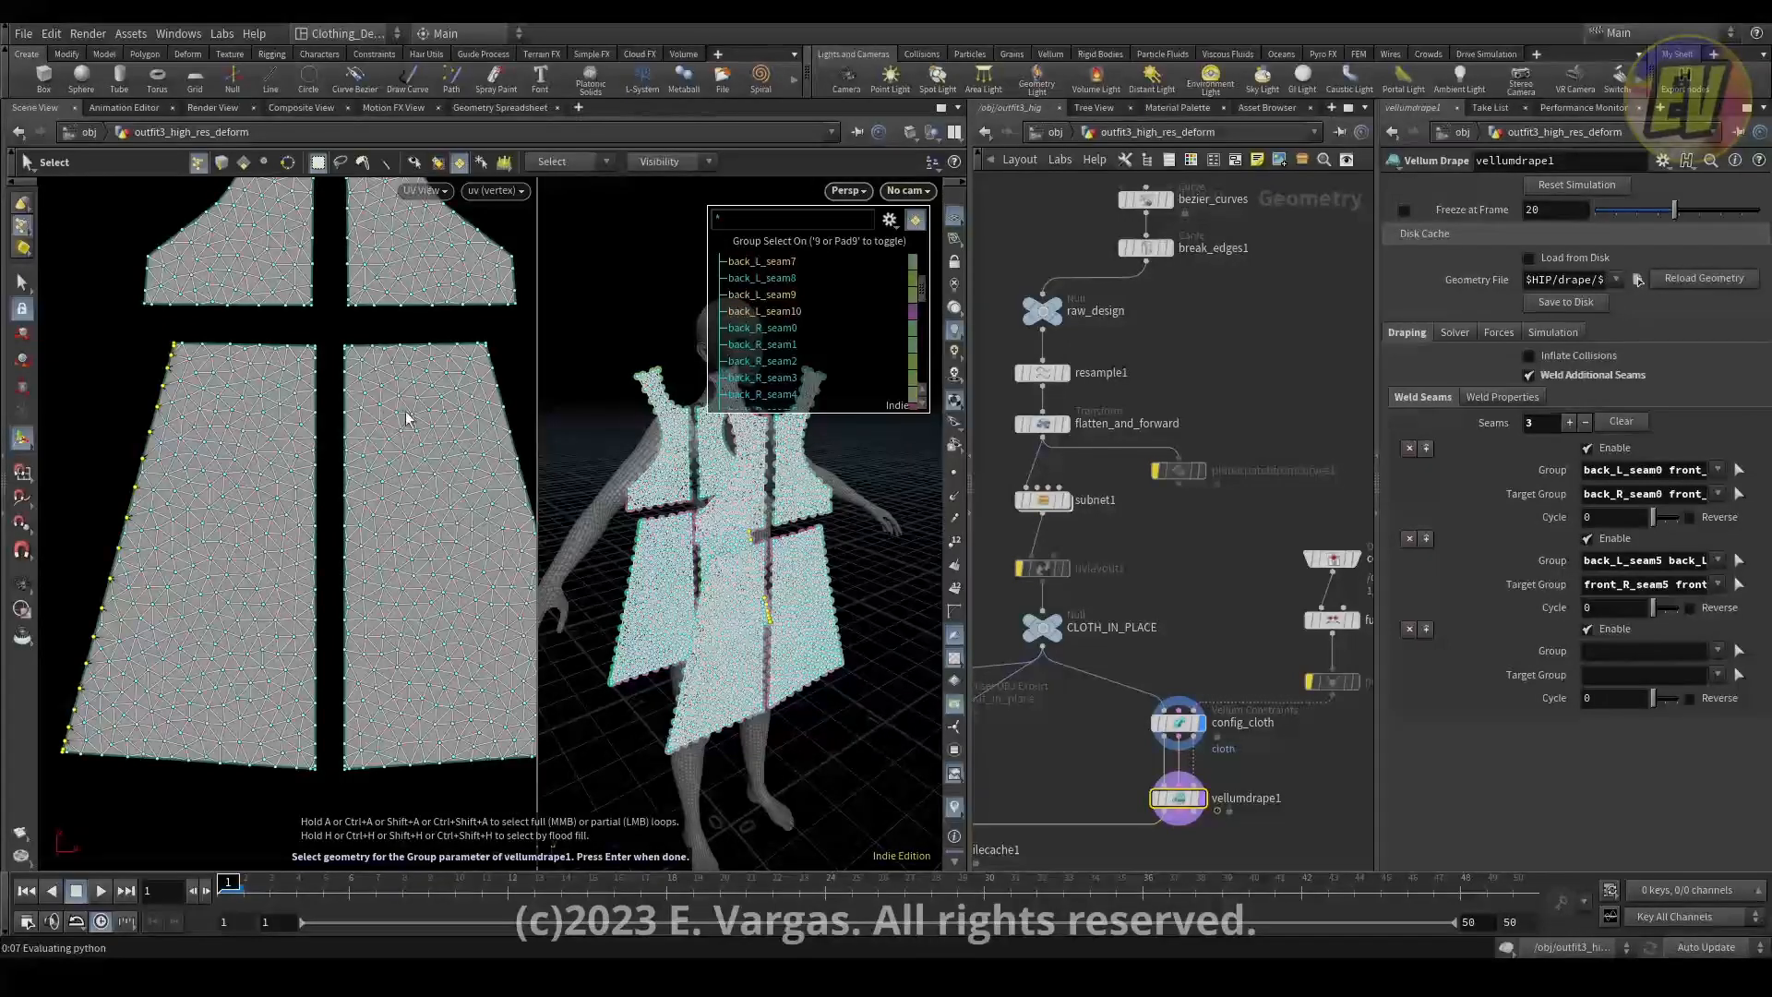
alt+middle_drag(406, 412, 369, 427)
click(99, 477)
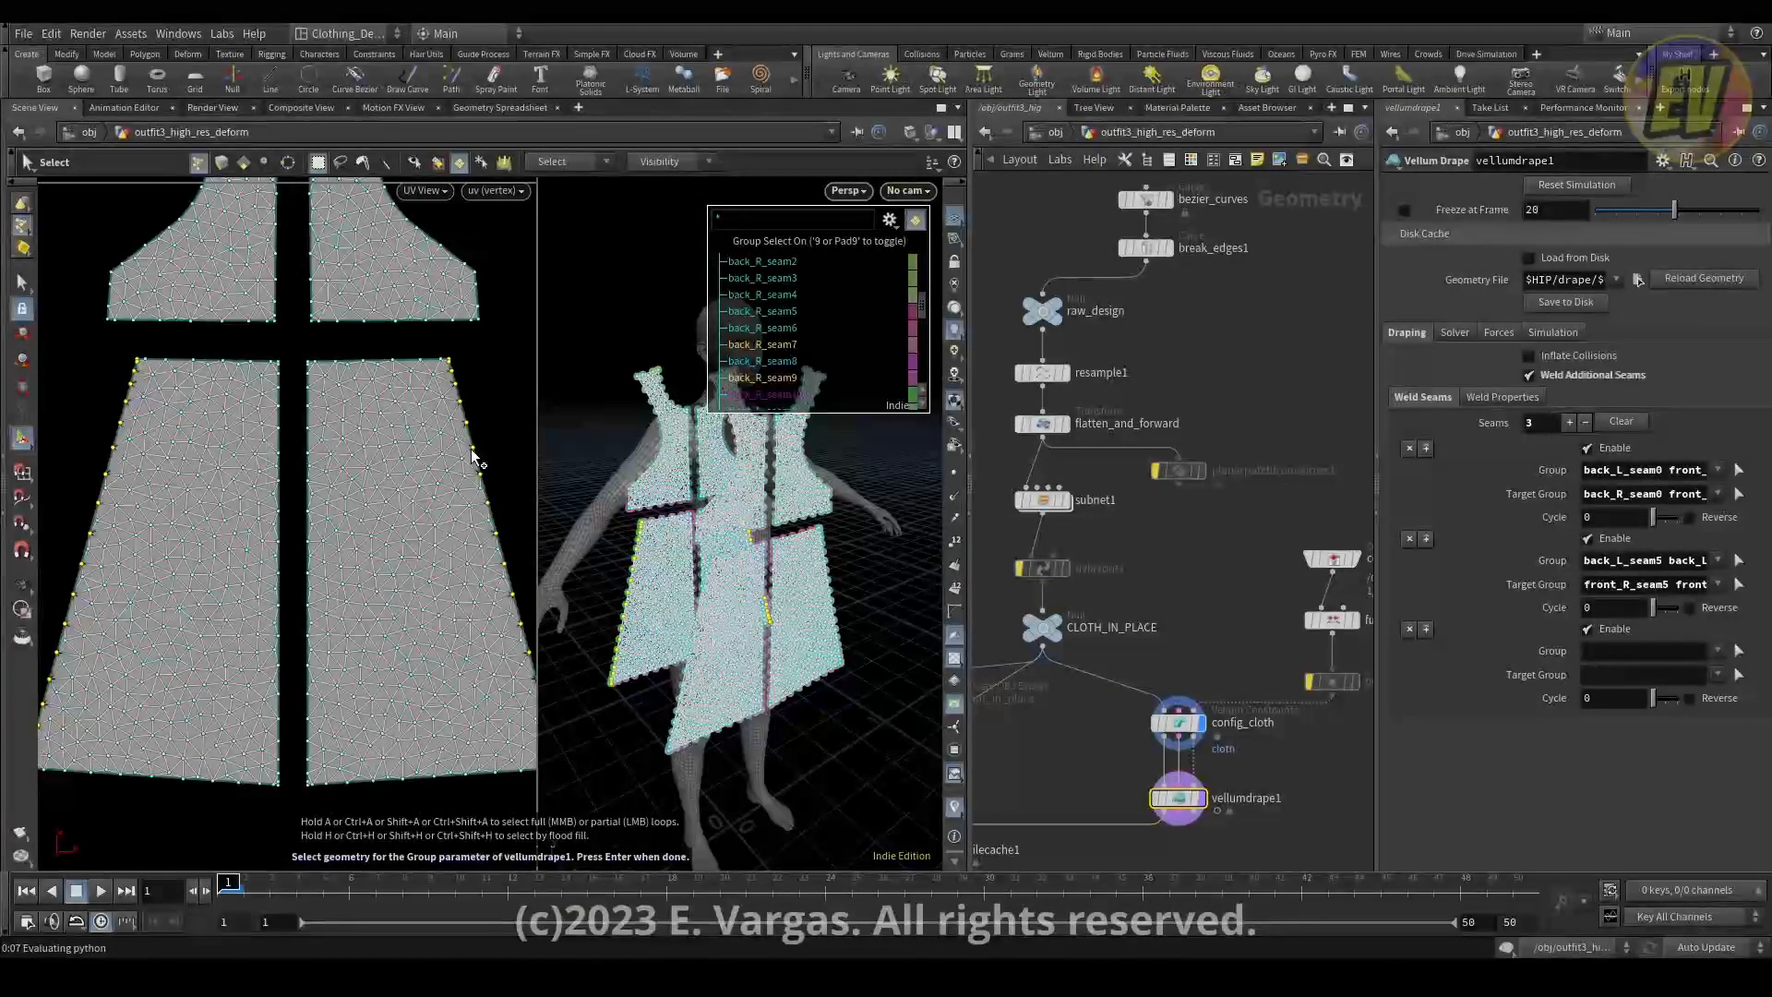
key(Return)
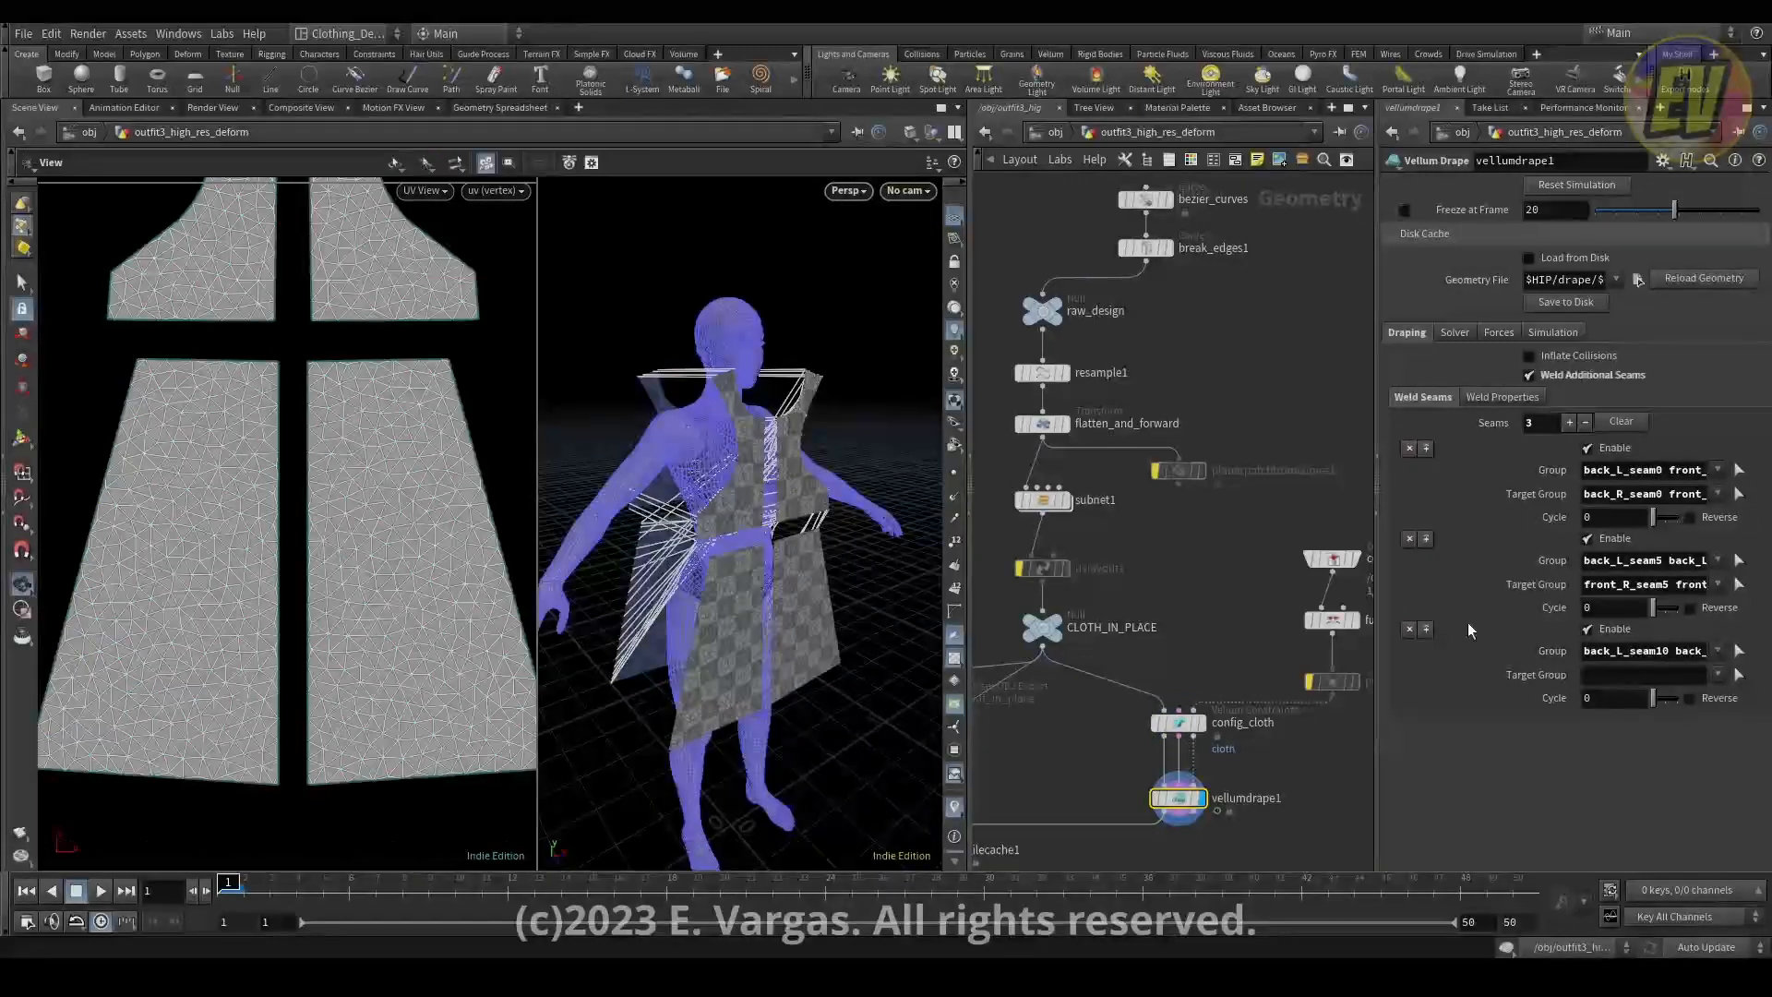
Set the third weld's target group to the outer side seams of both front skirt panels, starting with front_R_seam10.
click(1739, 675)
scroll(425, 501, up, 3)
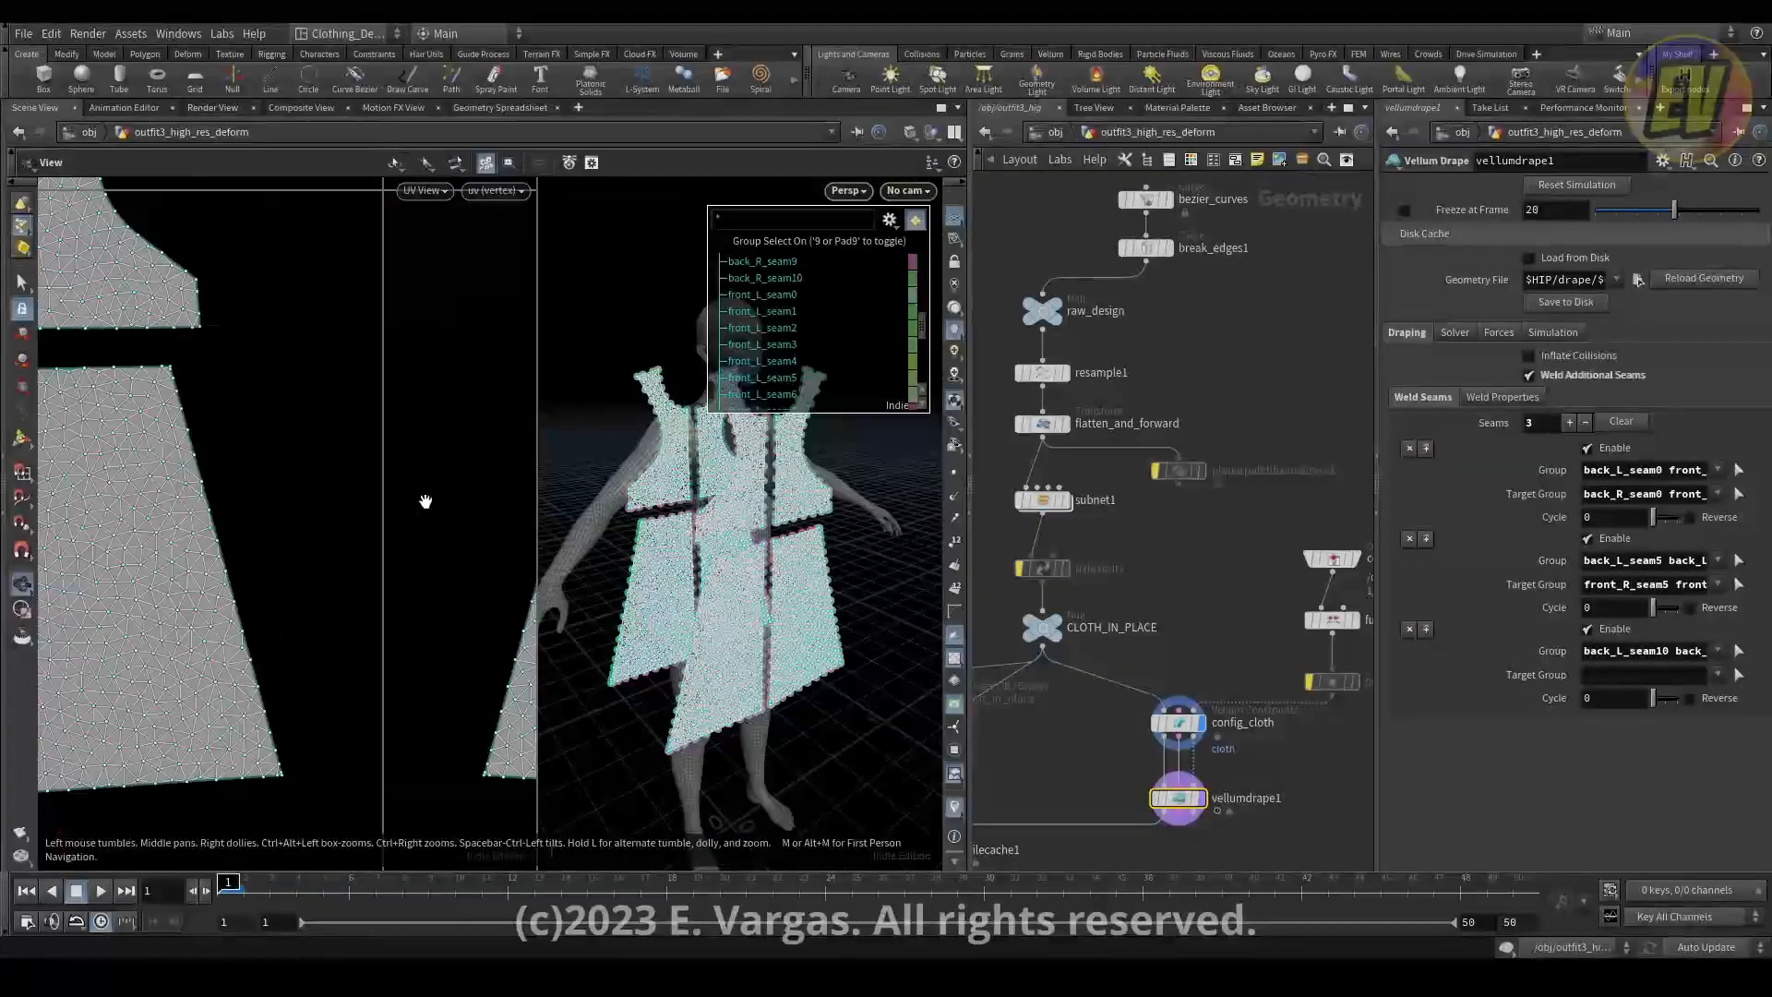
drag(590, 503, 720, 509)
middle_drag(526, 513, 92, 490)
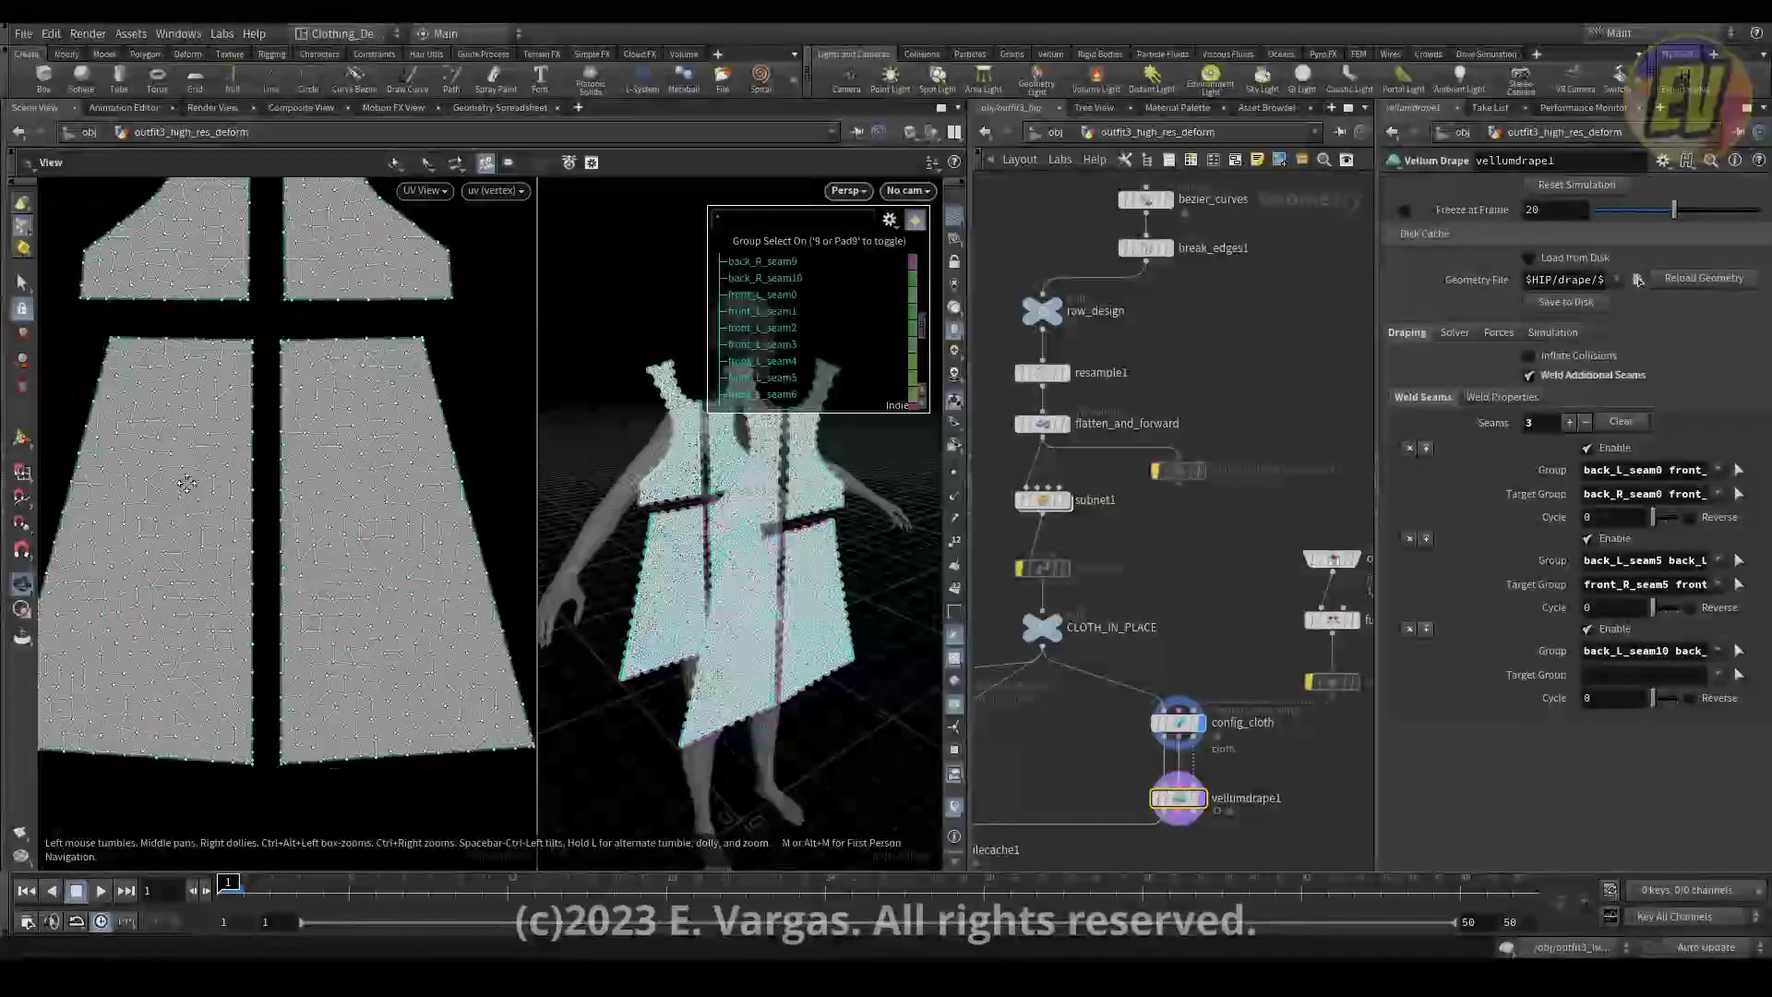
click(148, 407)
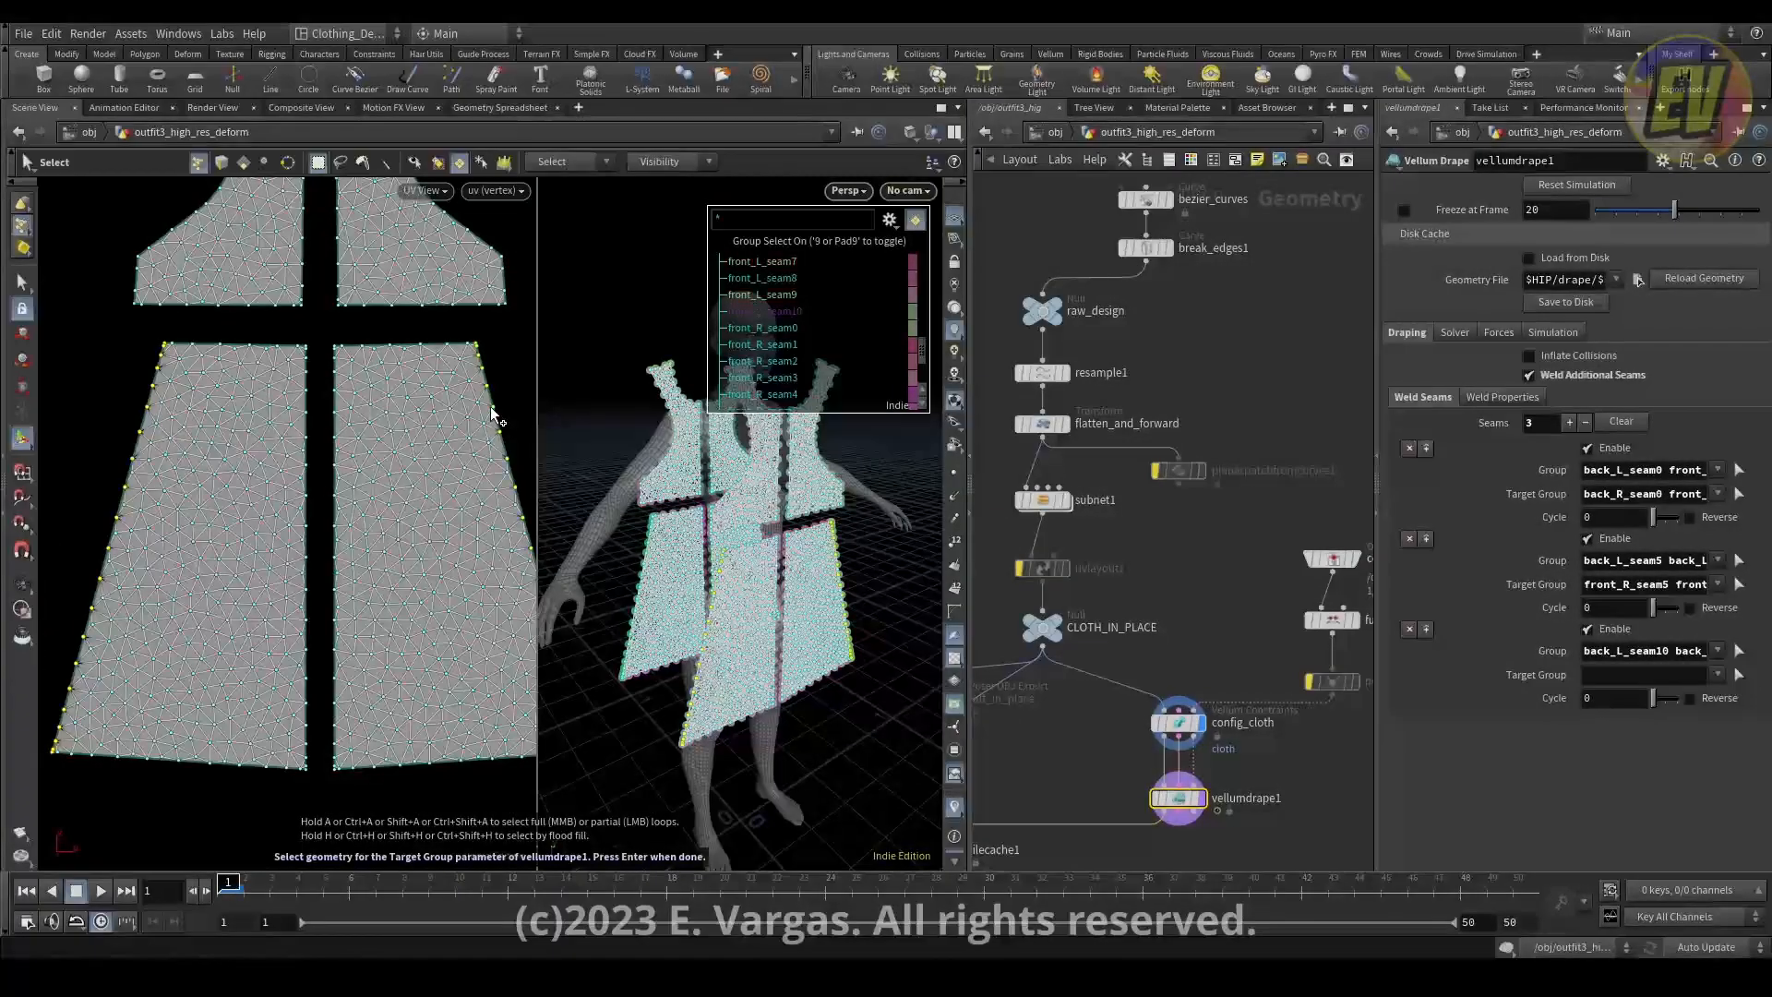
key(Return)
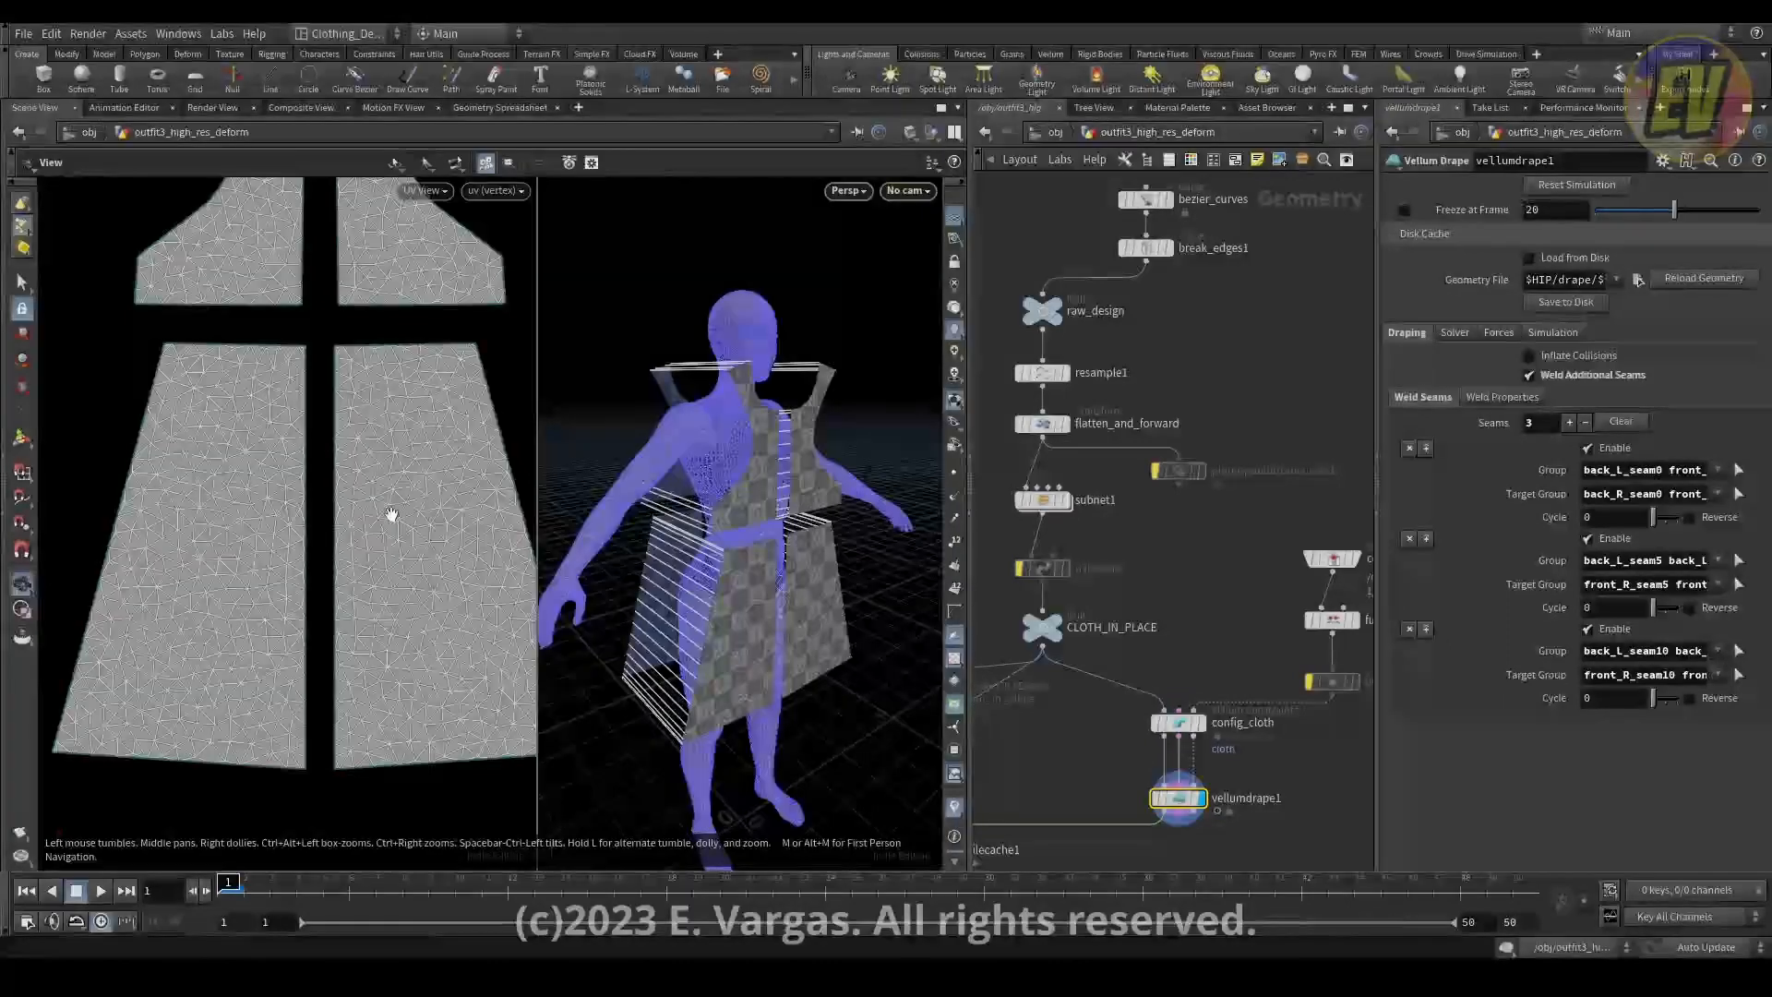
Add a fourth weld seam and set its group to the center seams of one front and one back skirt panel, starting with front_R_seam8.
click(1569, 422)
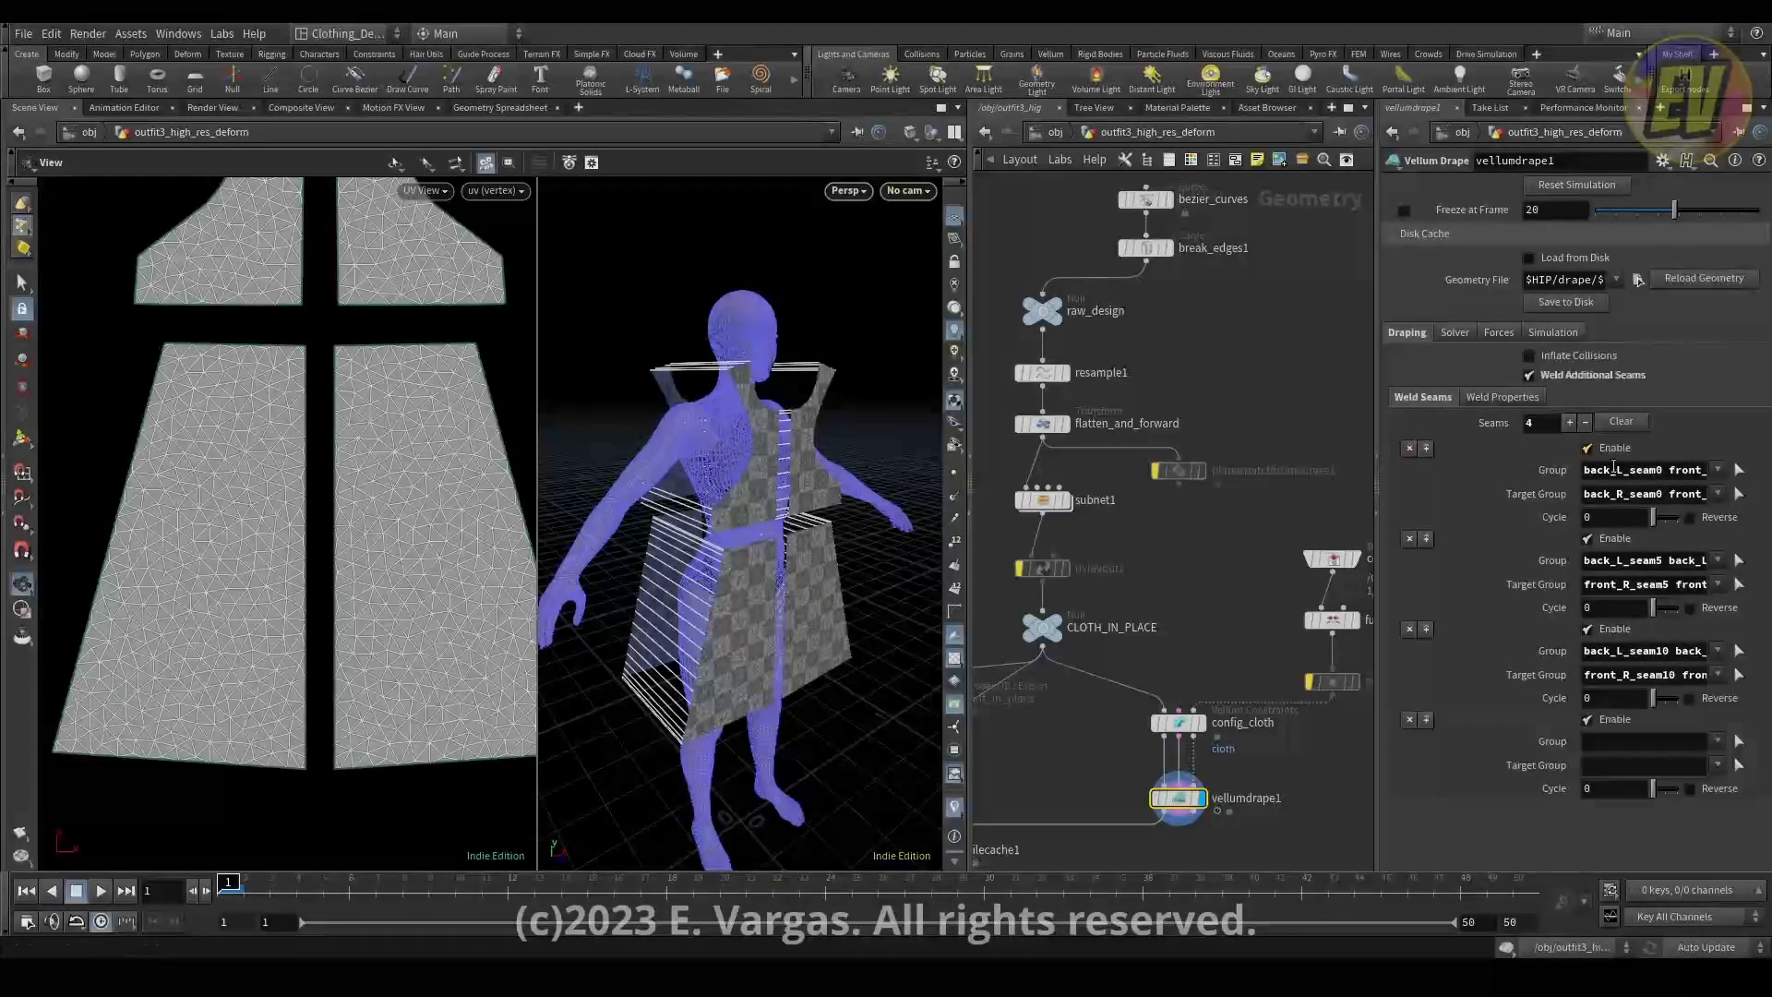
click(1740, 743)
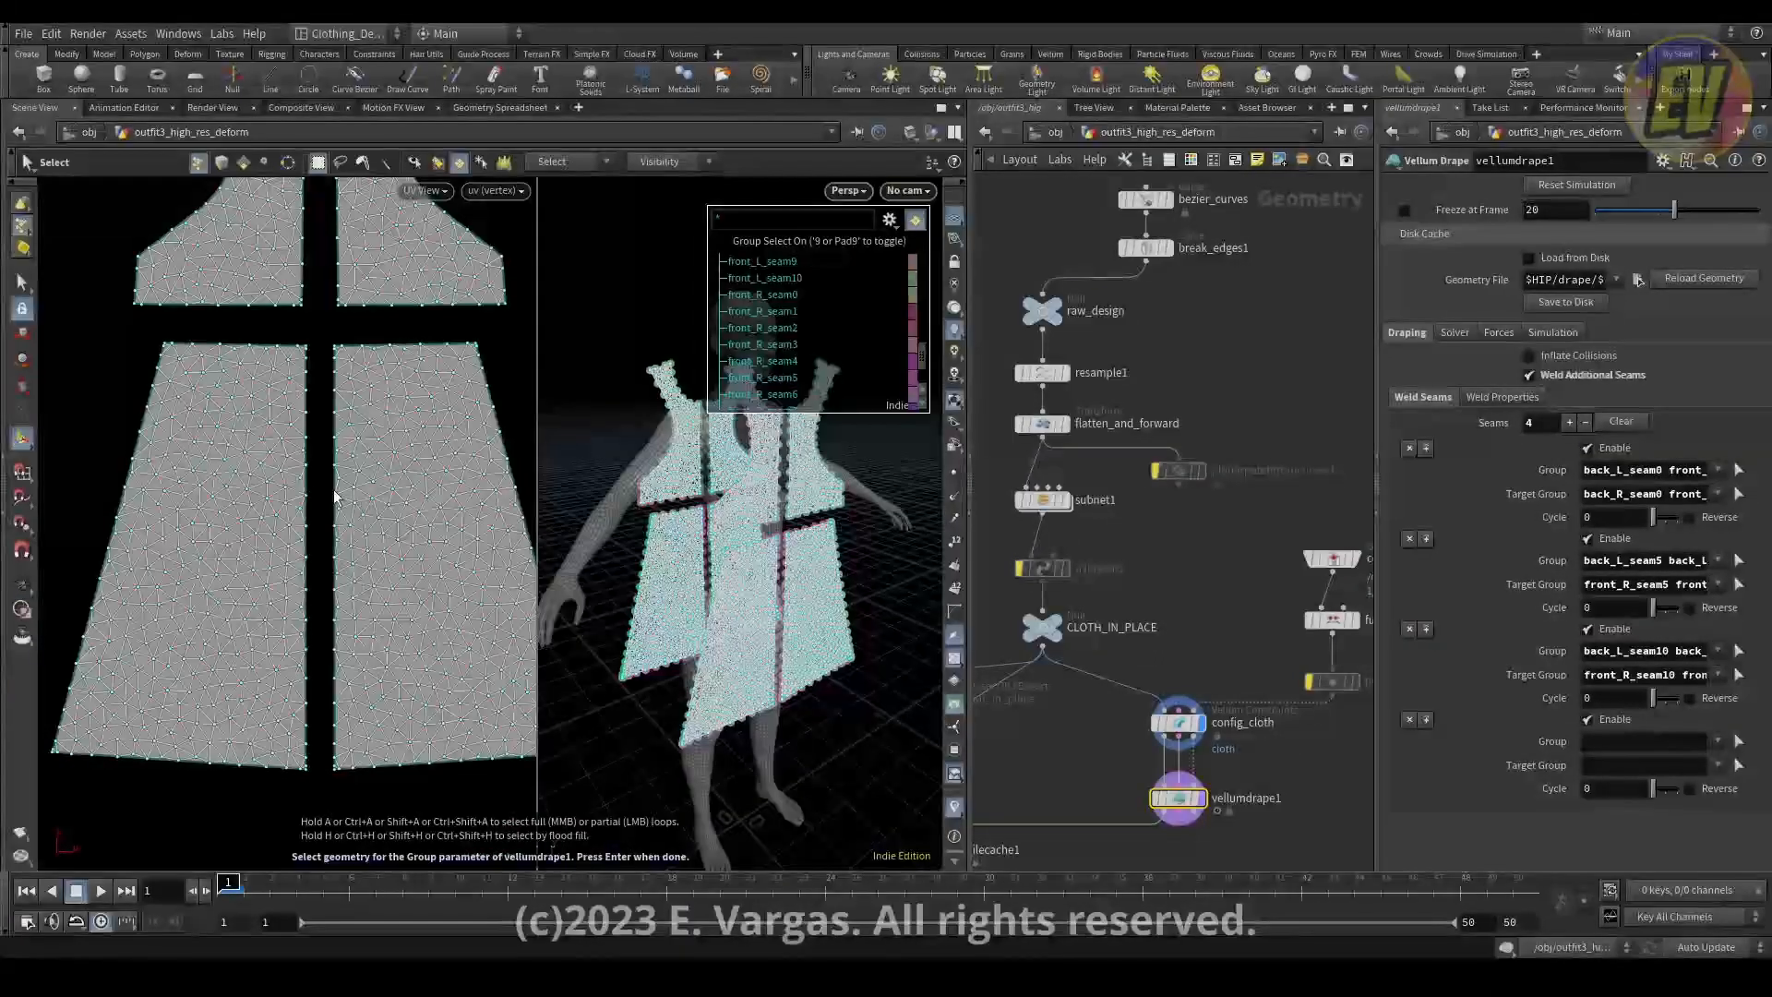
scroll(416, 493, down, 3)
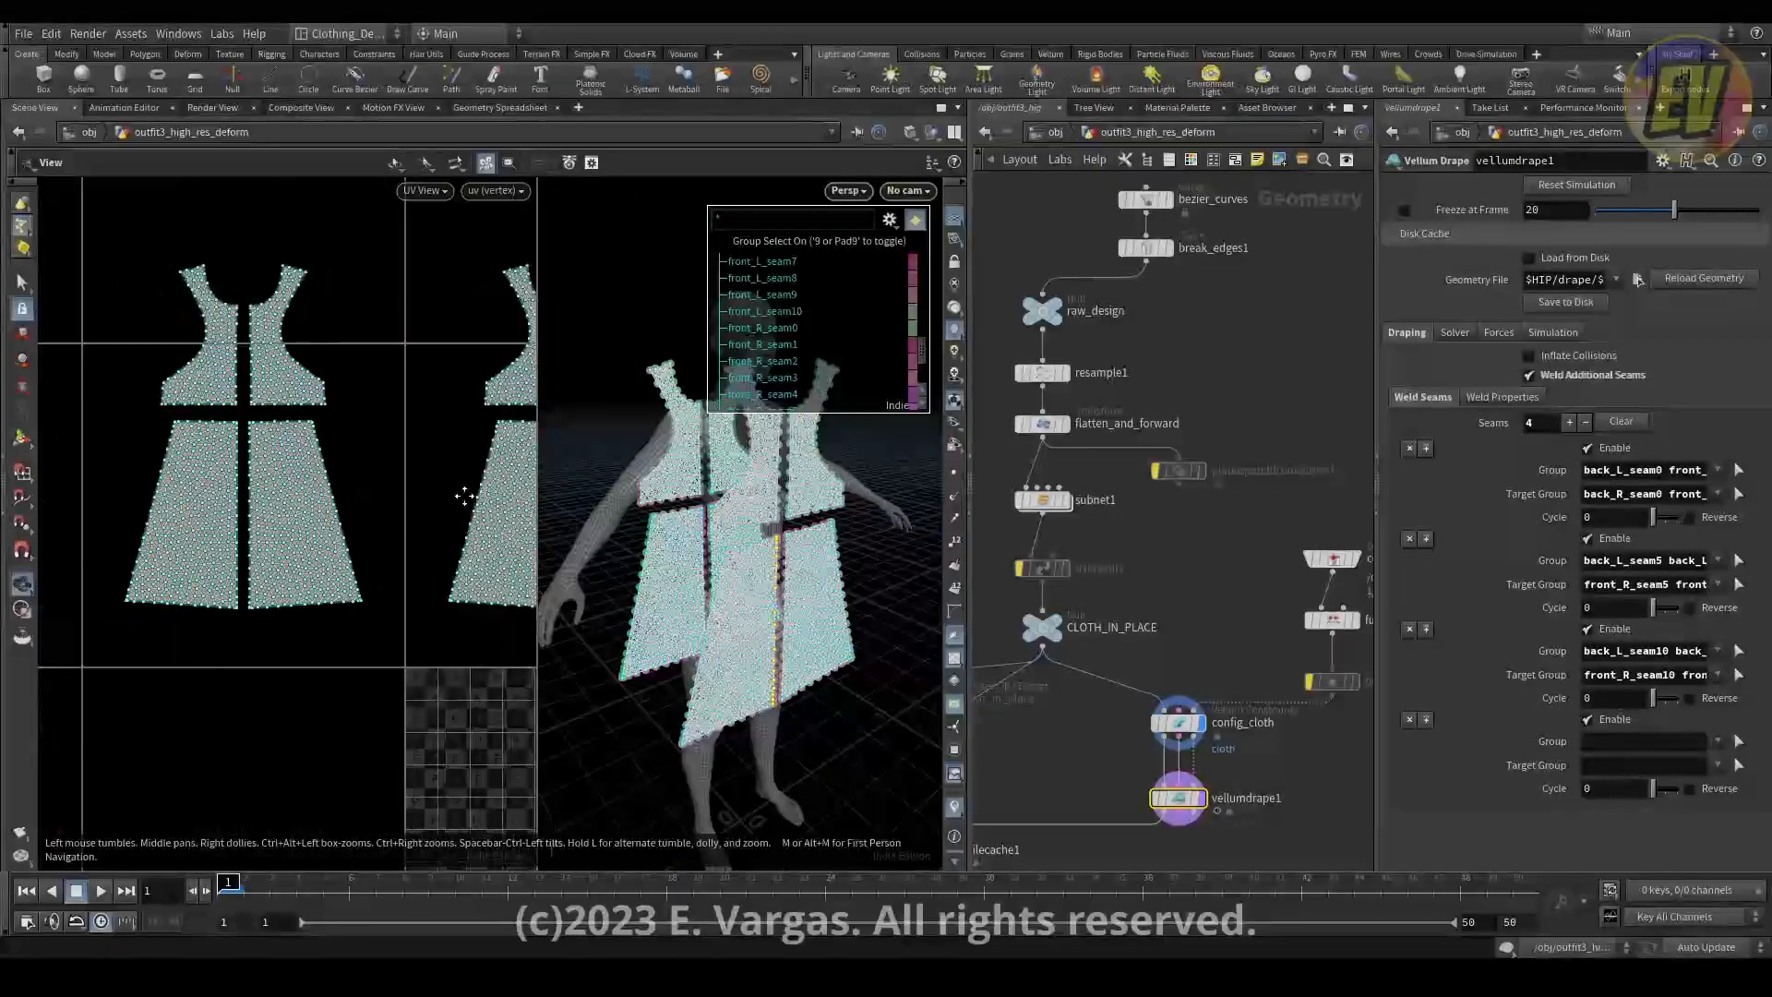
scroll(360, 434, up, 3)
click(240, 460)
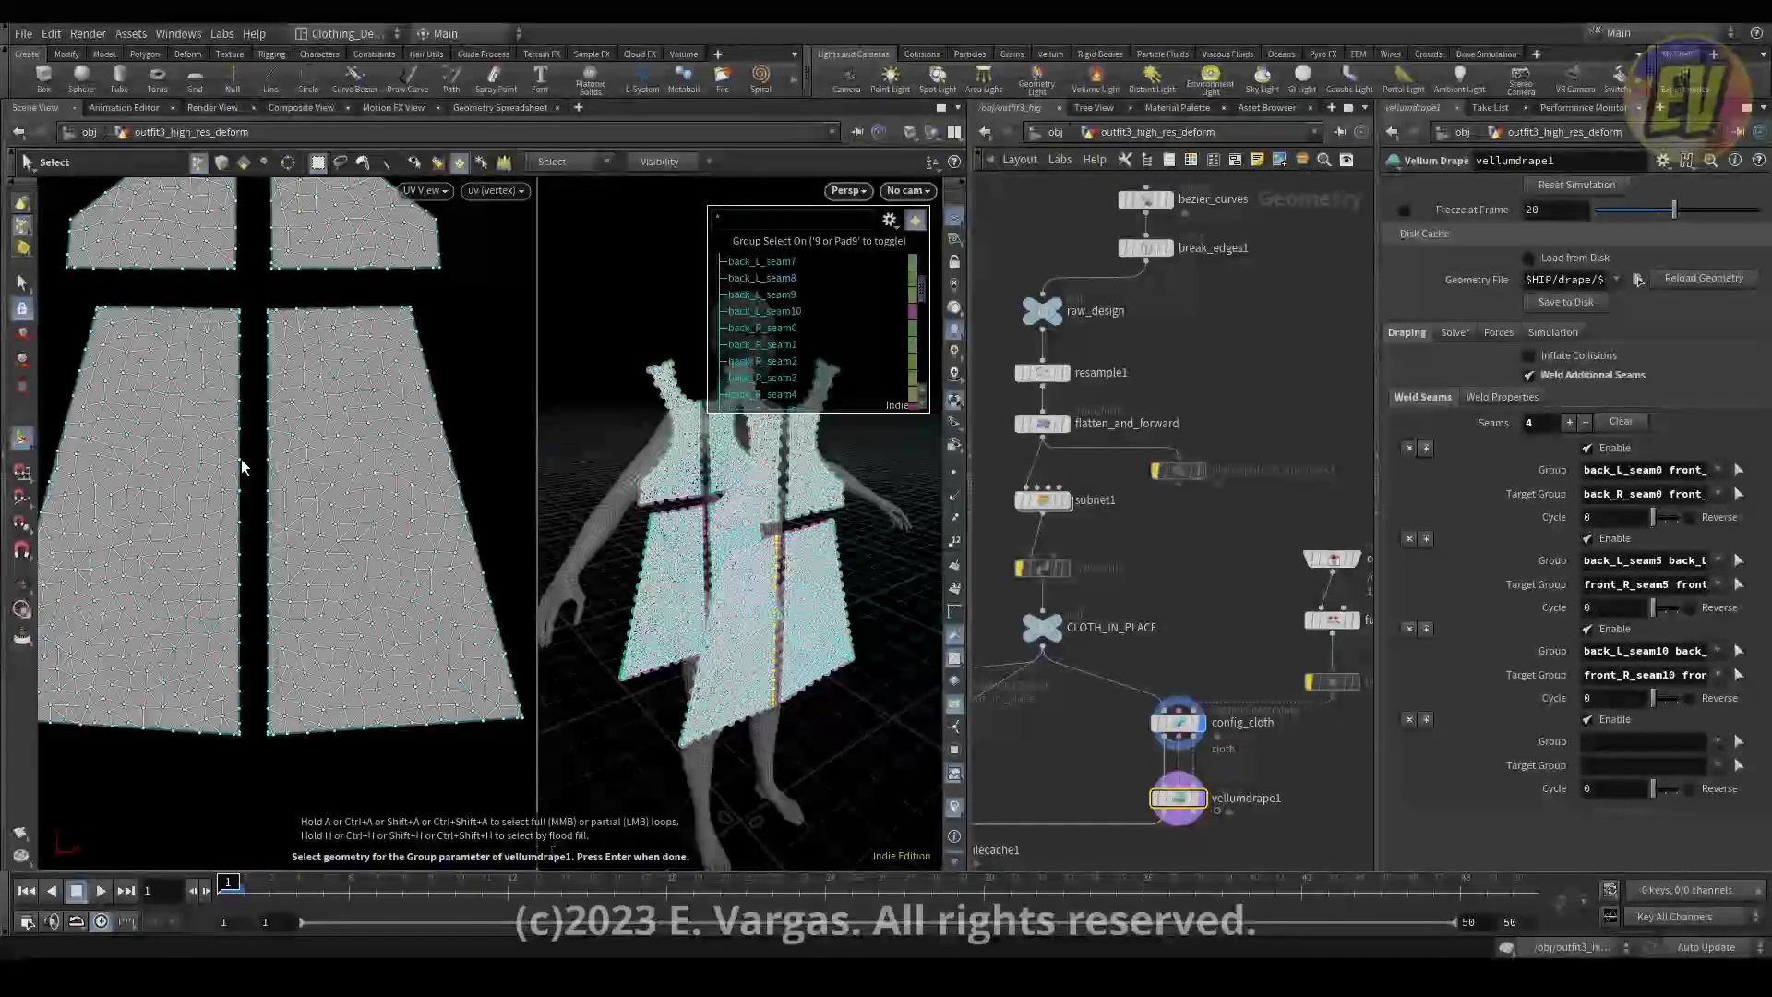
key(Return)
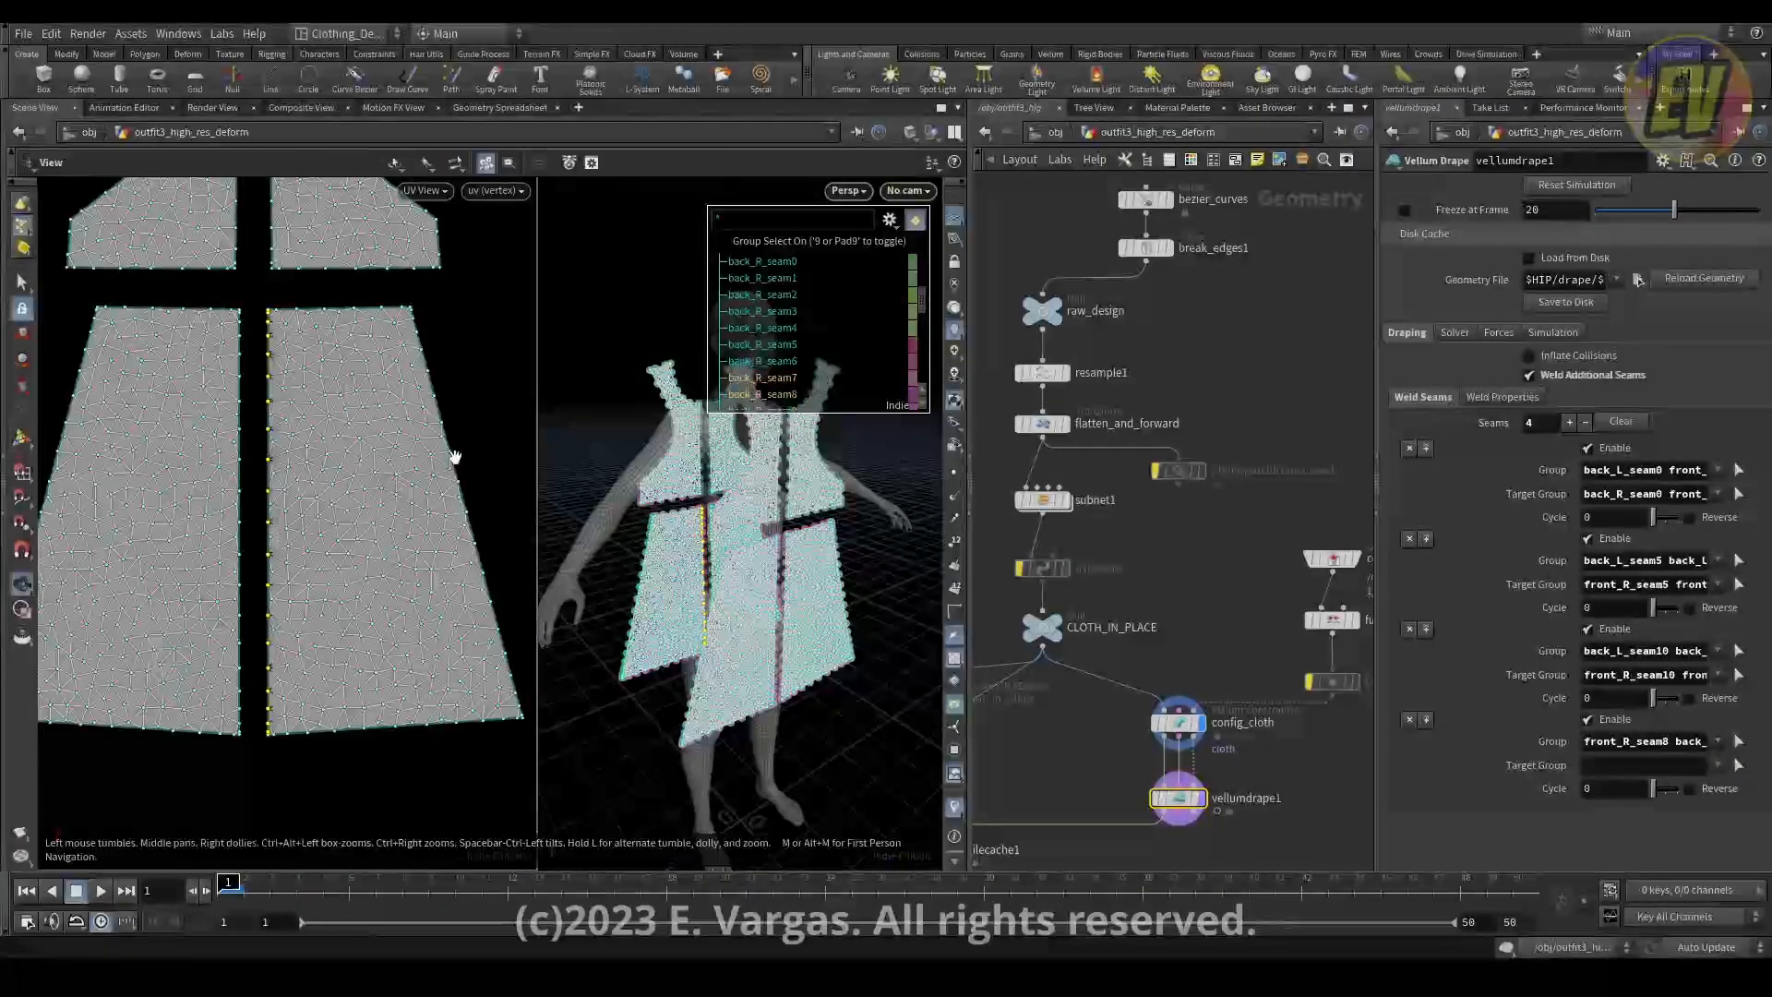
Set the fourth weld's target group to the center seams of the opposite front and back skirt panels.
scroll(369, 457, up, 3)
scroll(388, 452, down, 2)
click(311, 450)
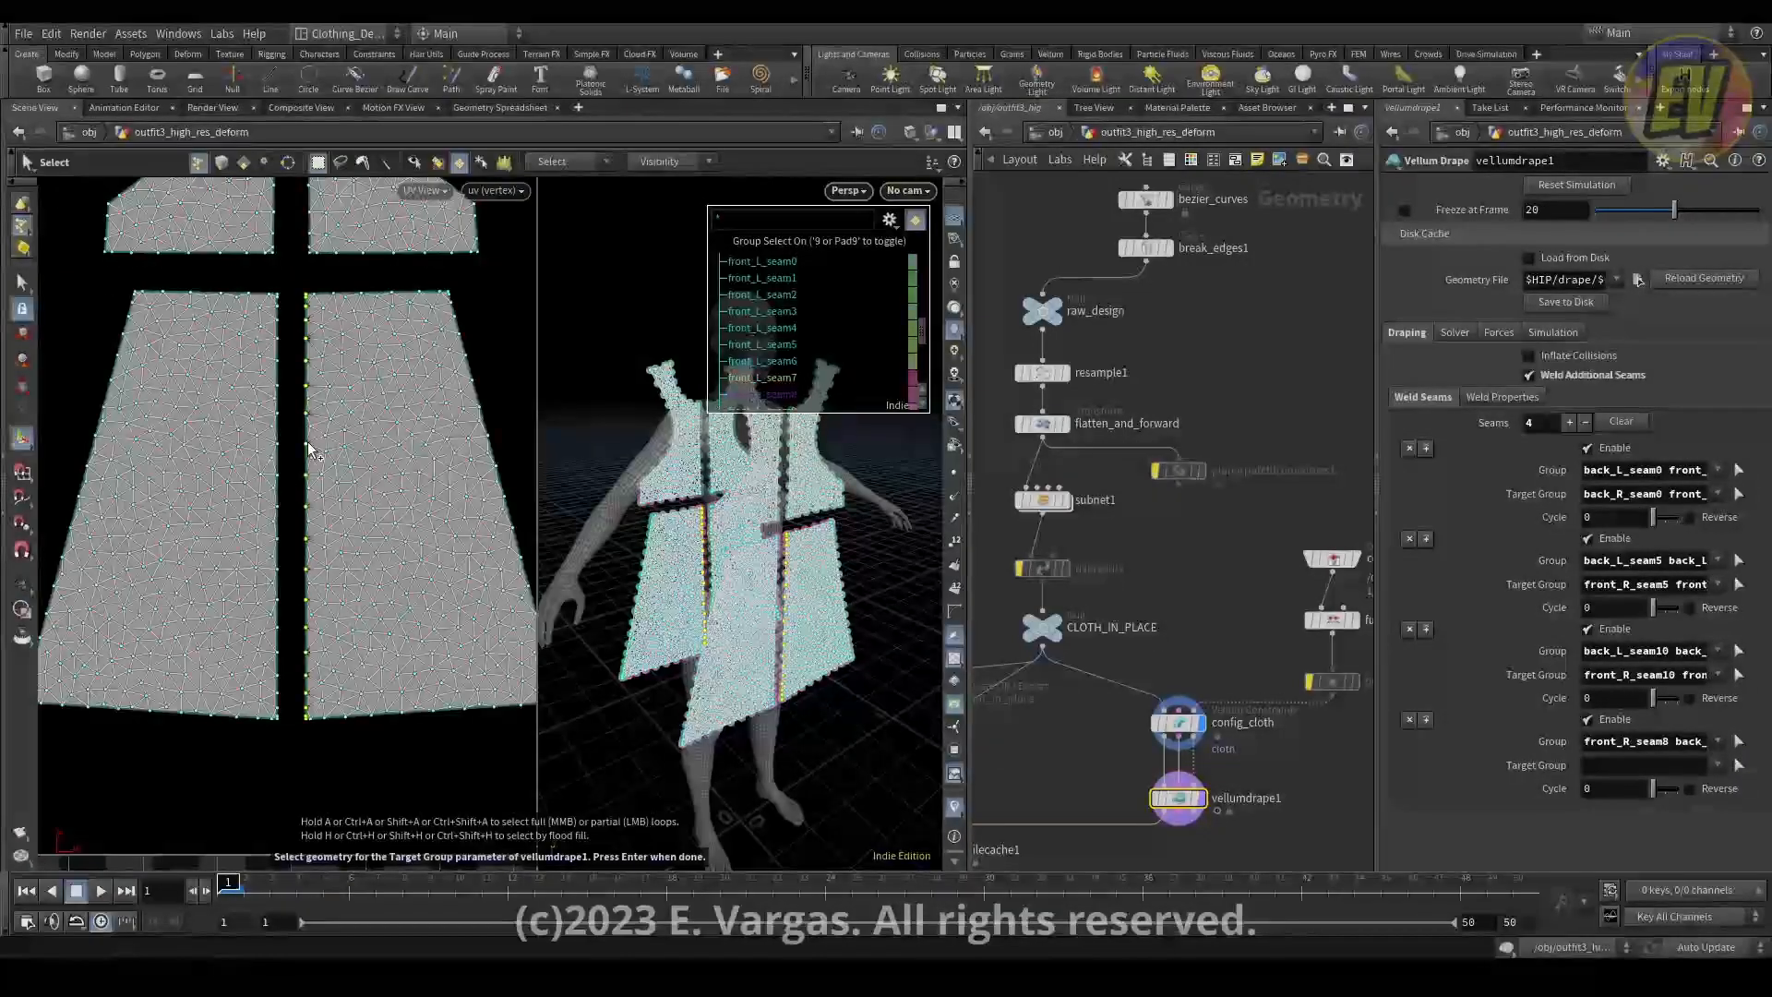
key(Return)
Play the drape simulation to examine how the welded skirt fits the character, and return to the first frame.
key(Up)
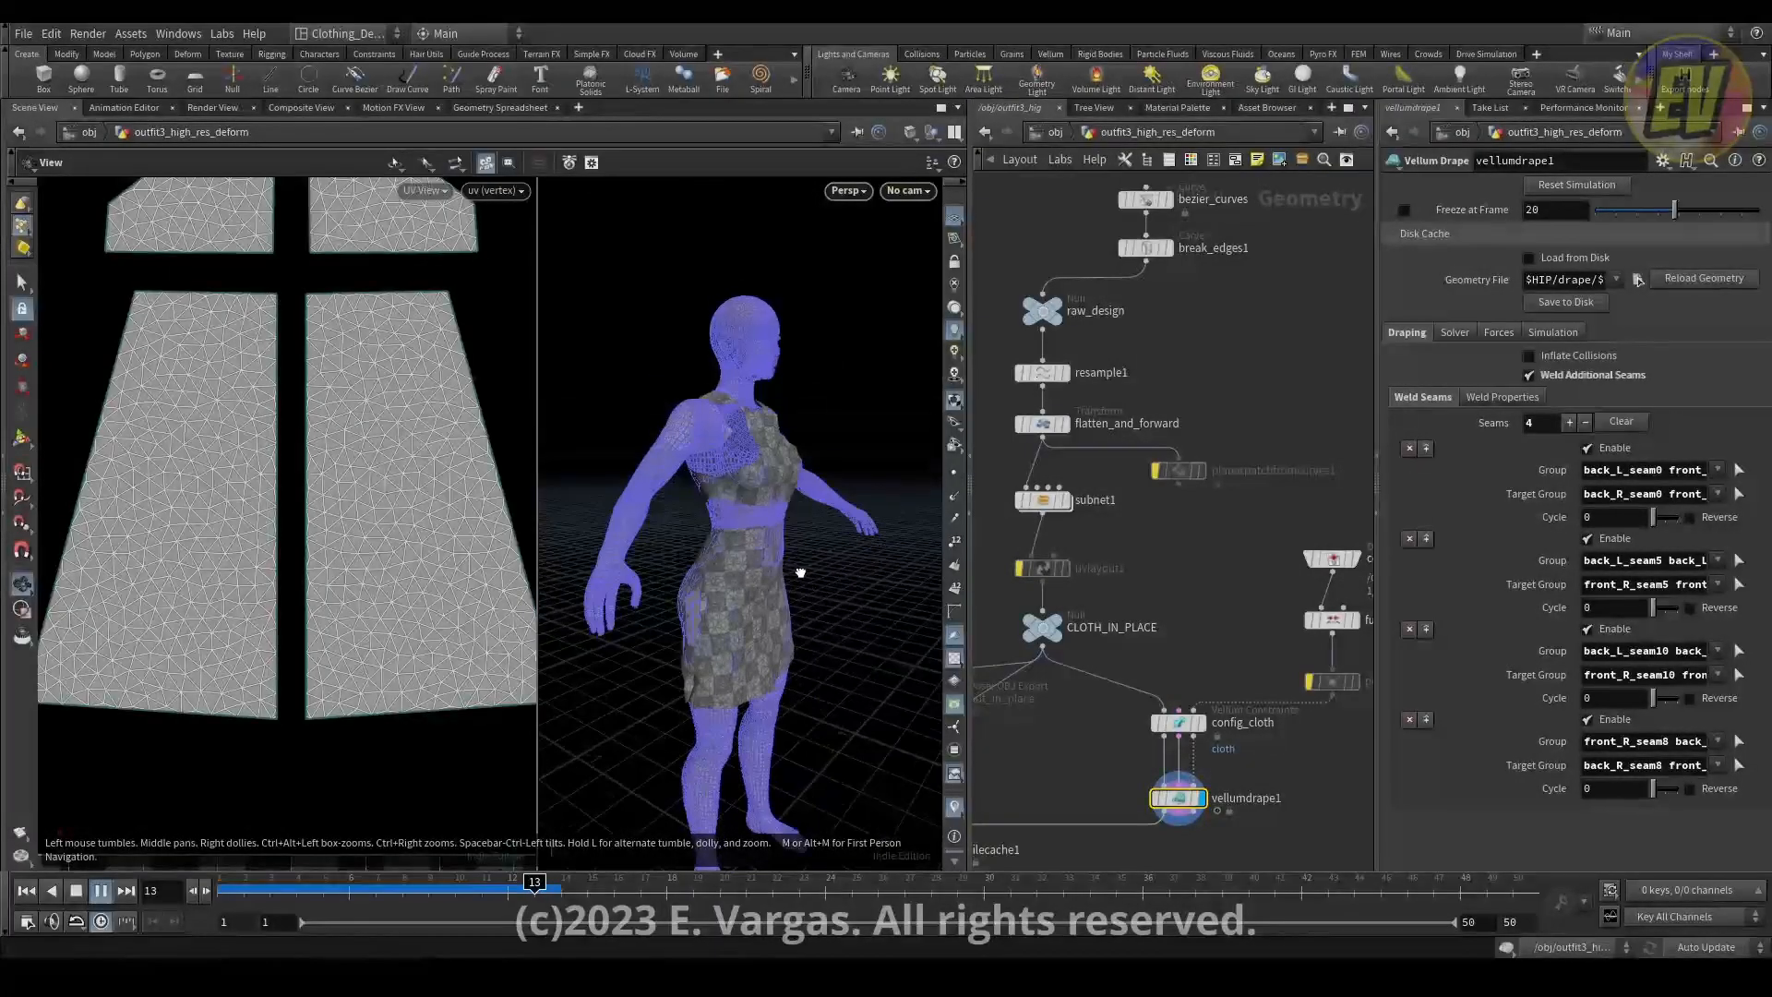
key(ctrl+Up)
alt+drag(768, 574, 743, 561)
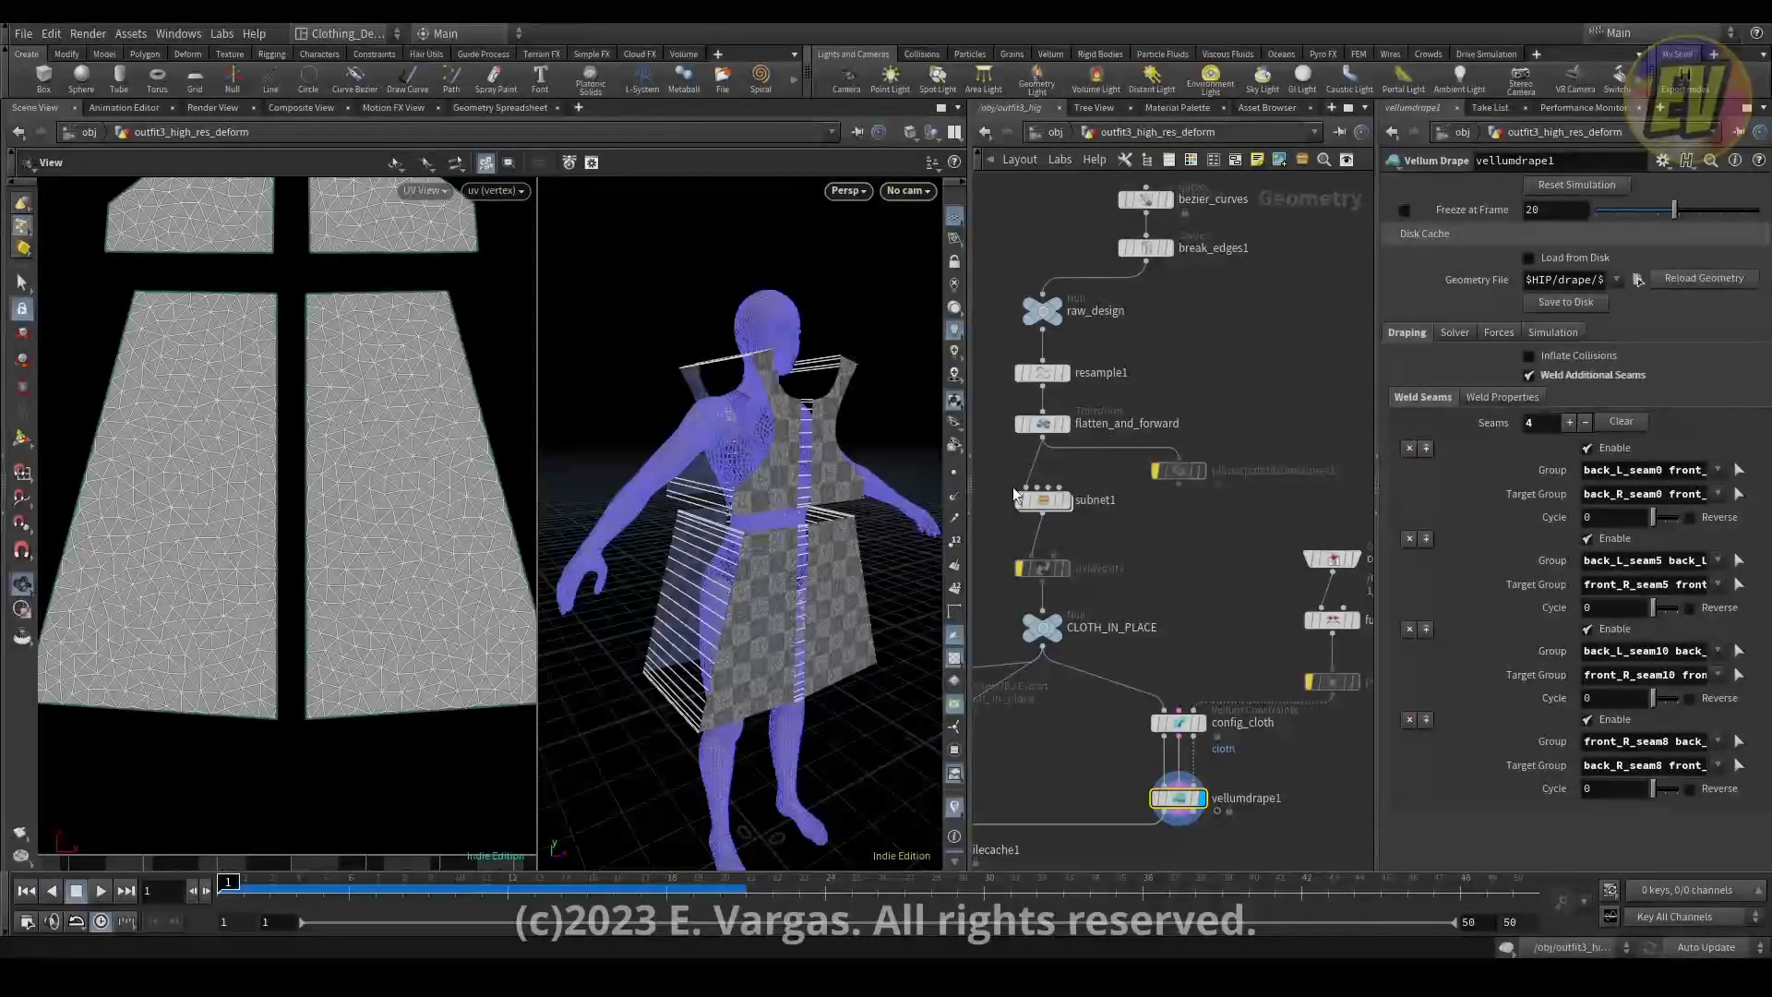
Display flatten_and_forward in the front view and open bezier_curves in the Curve tool's Edit mode.
mouse_move(1198, 360)
middle_down()
mouse_move(1191, 482)
mouse_move(1184, 386)
middle_up()
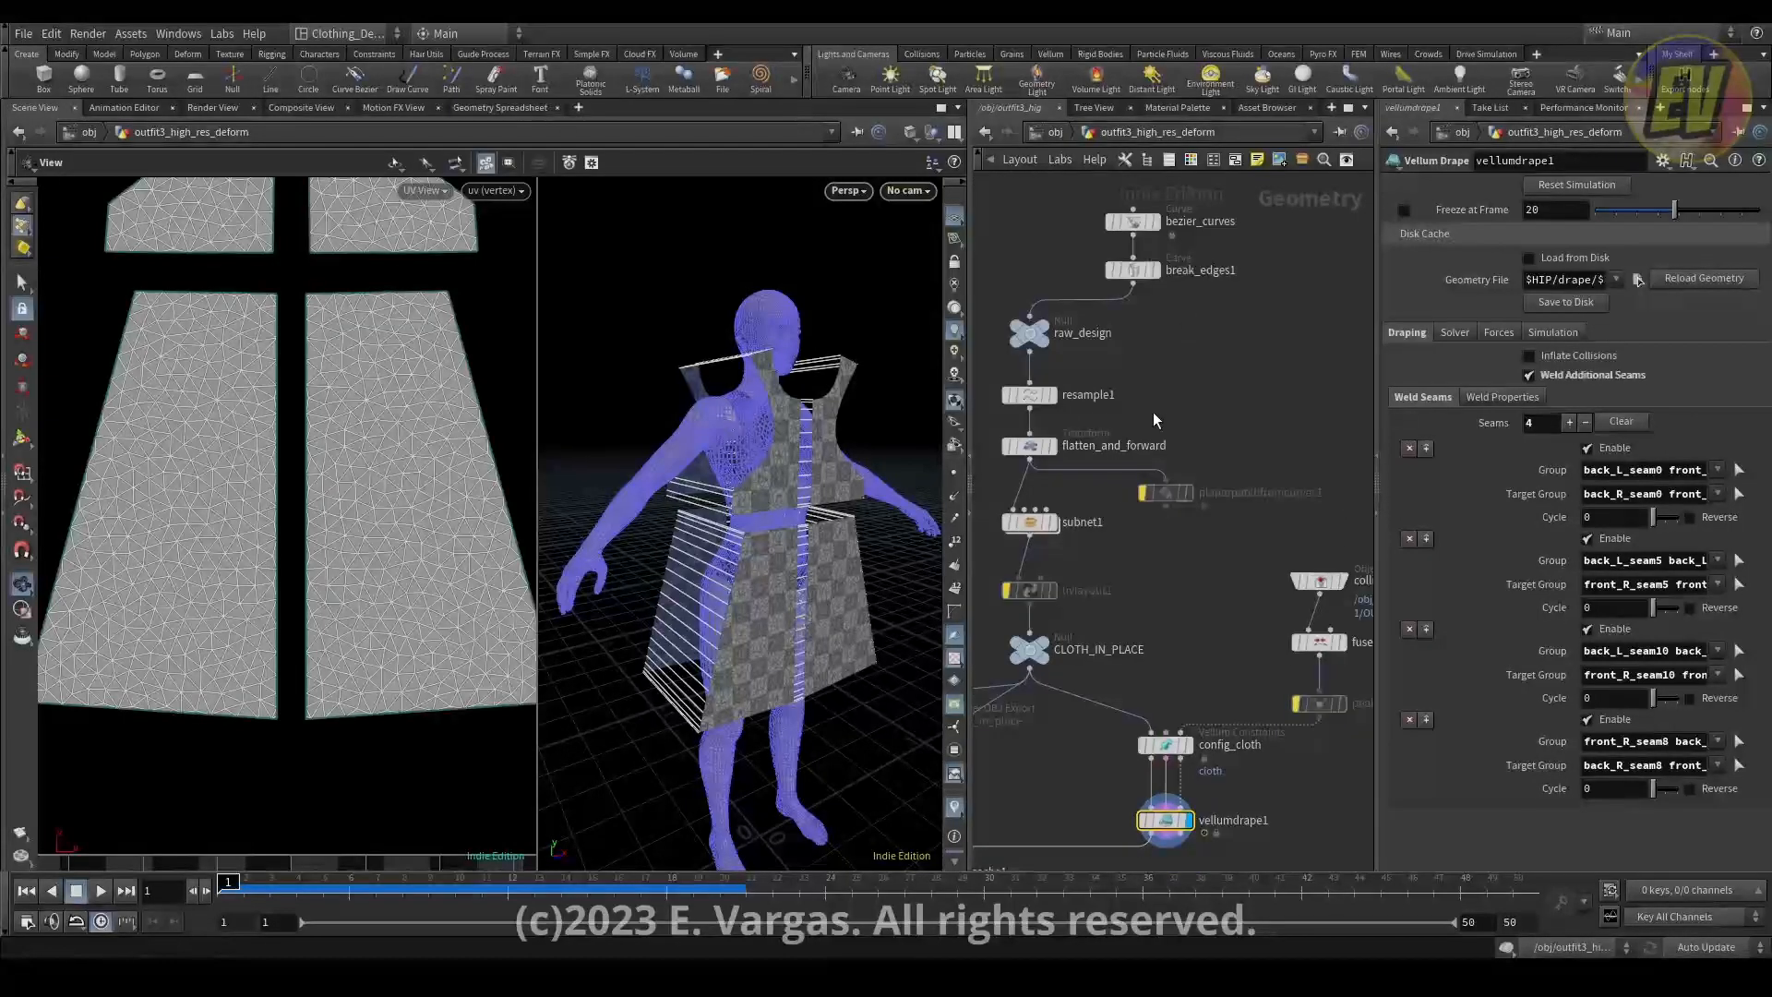
click(1051, 453)
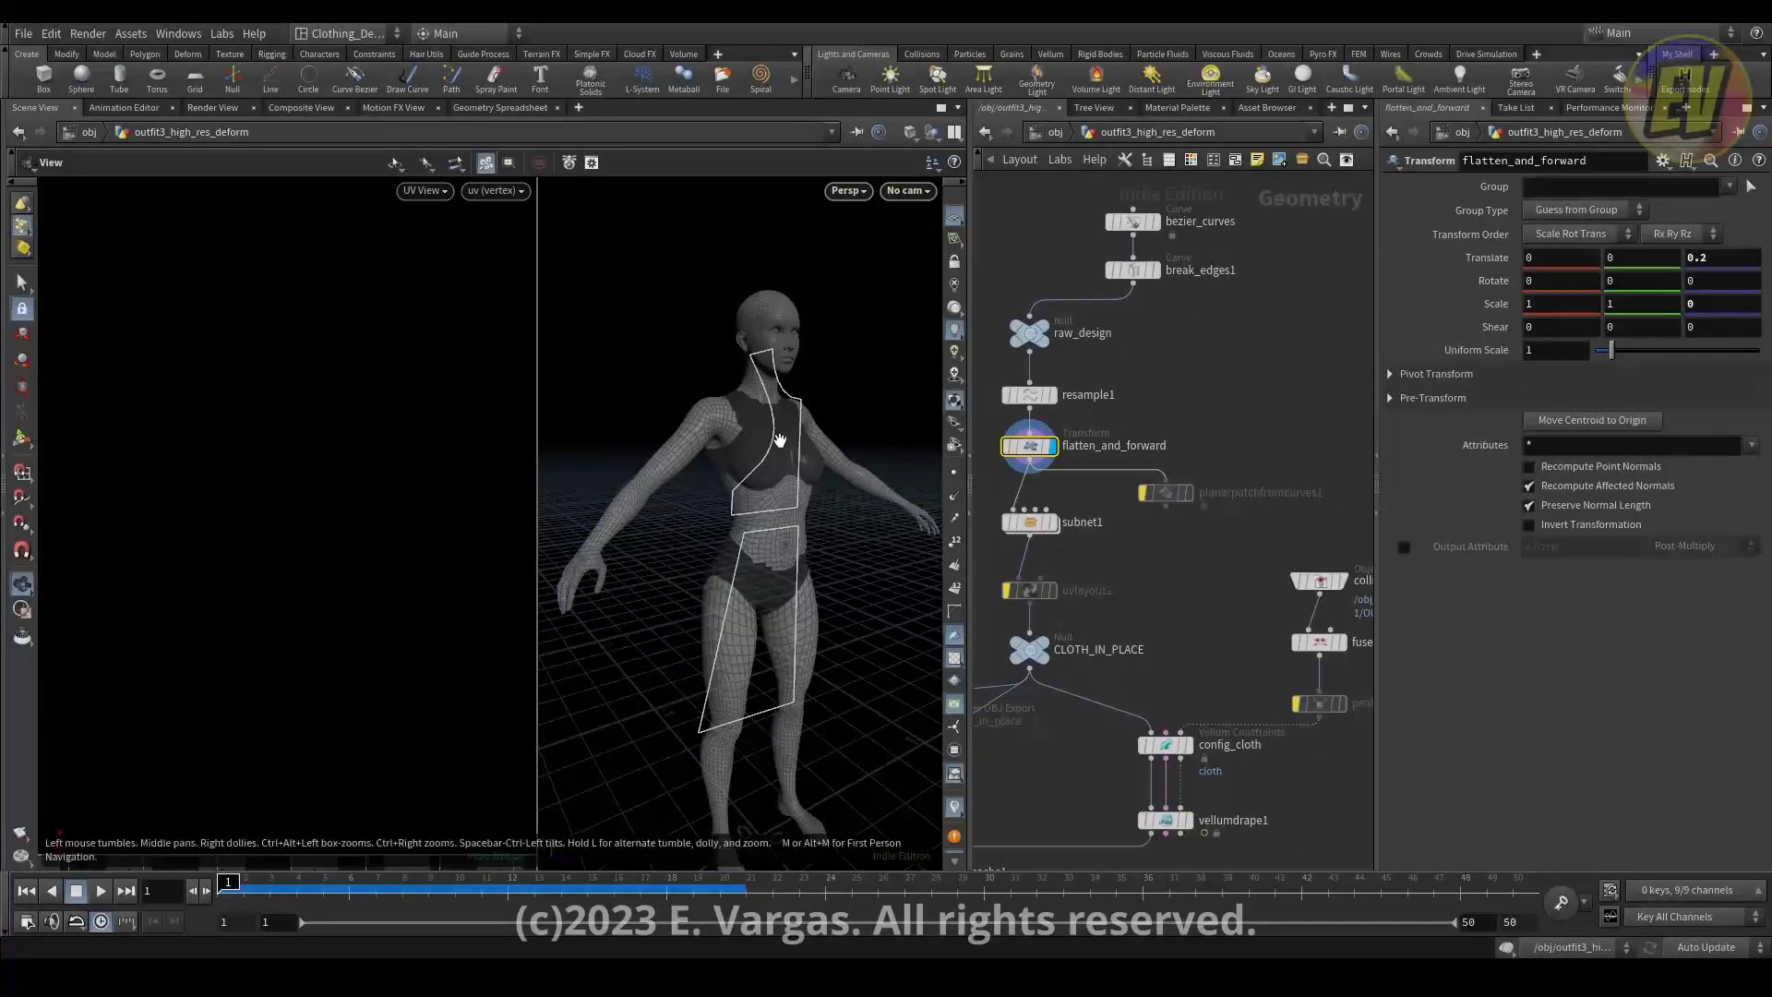
key(space+3)
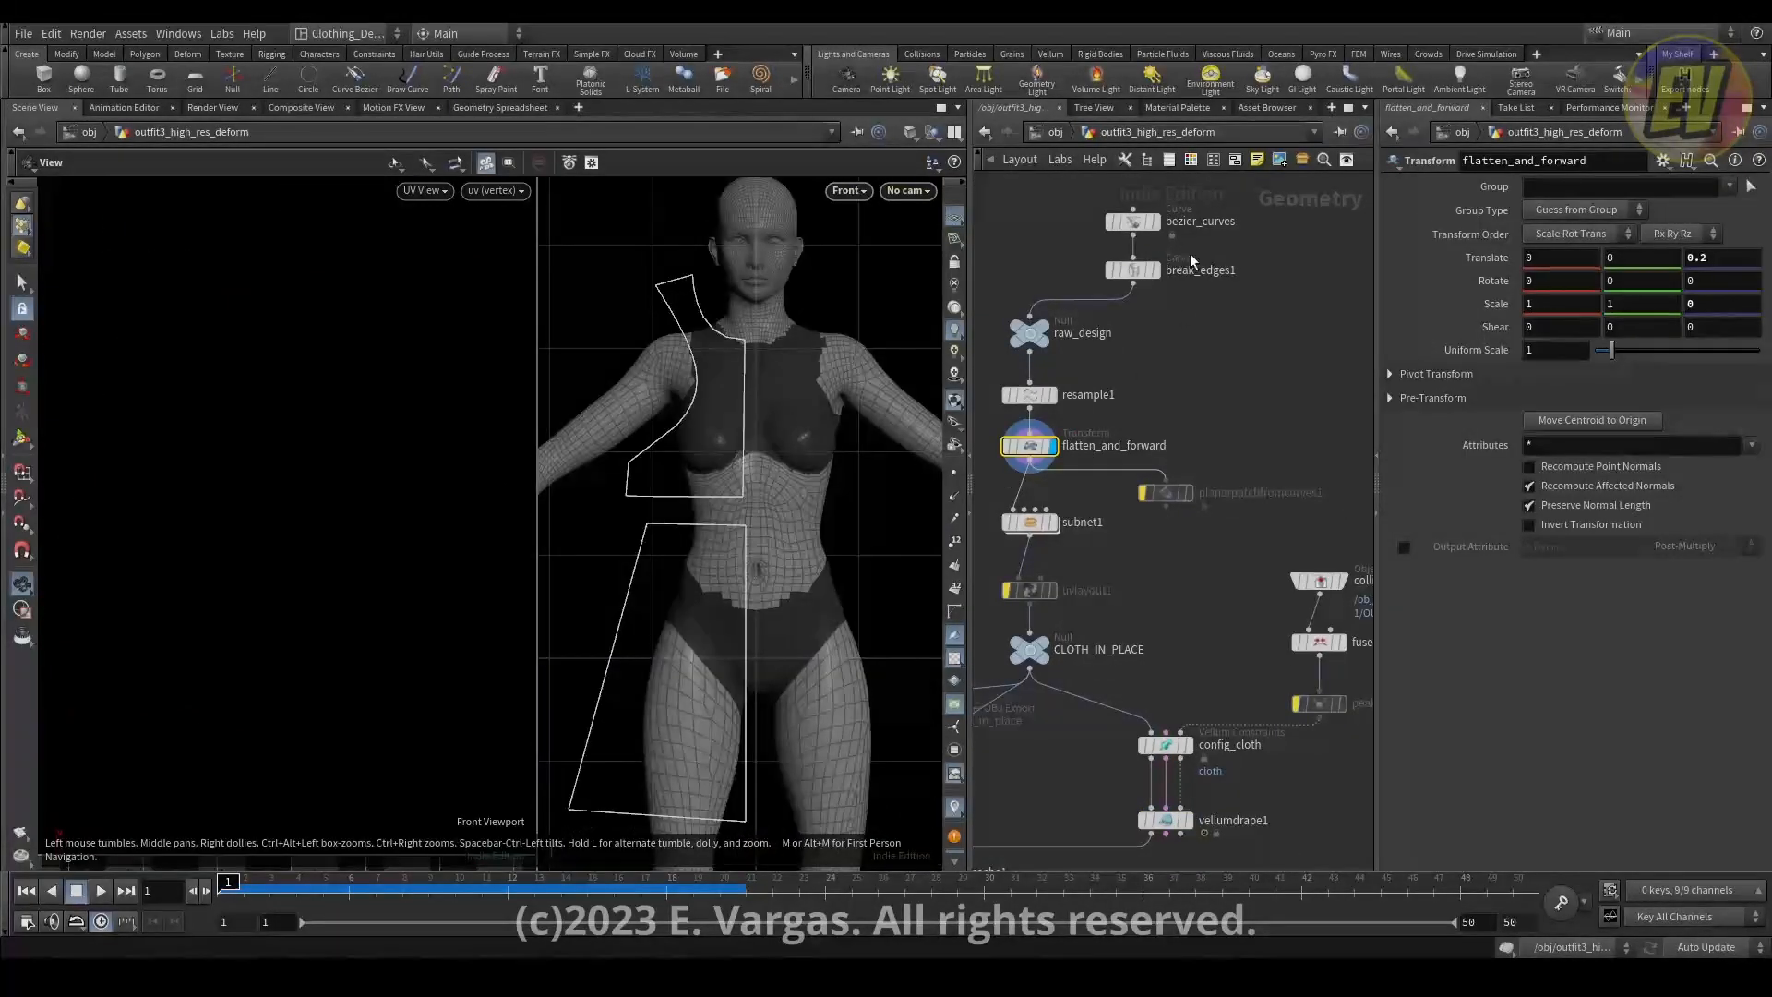
click(1132, 222)
key(Return)
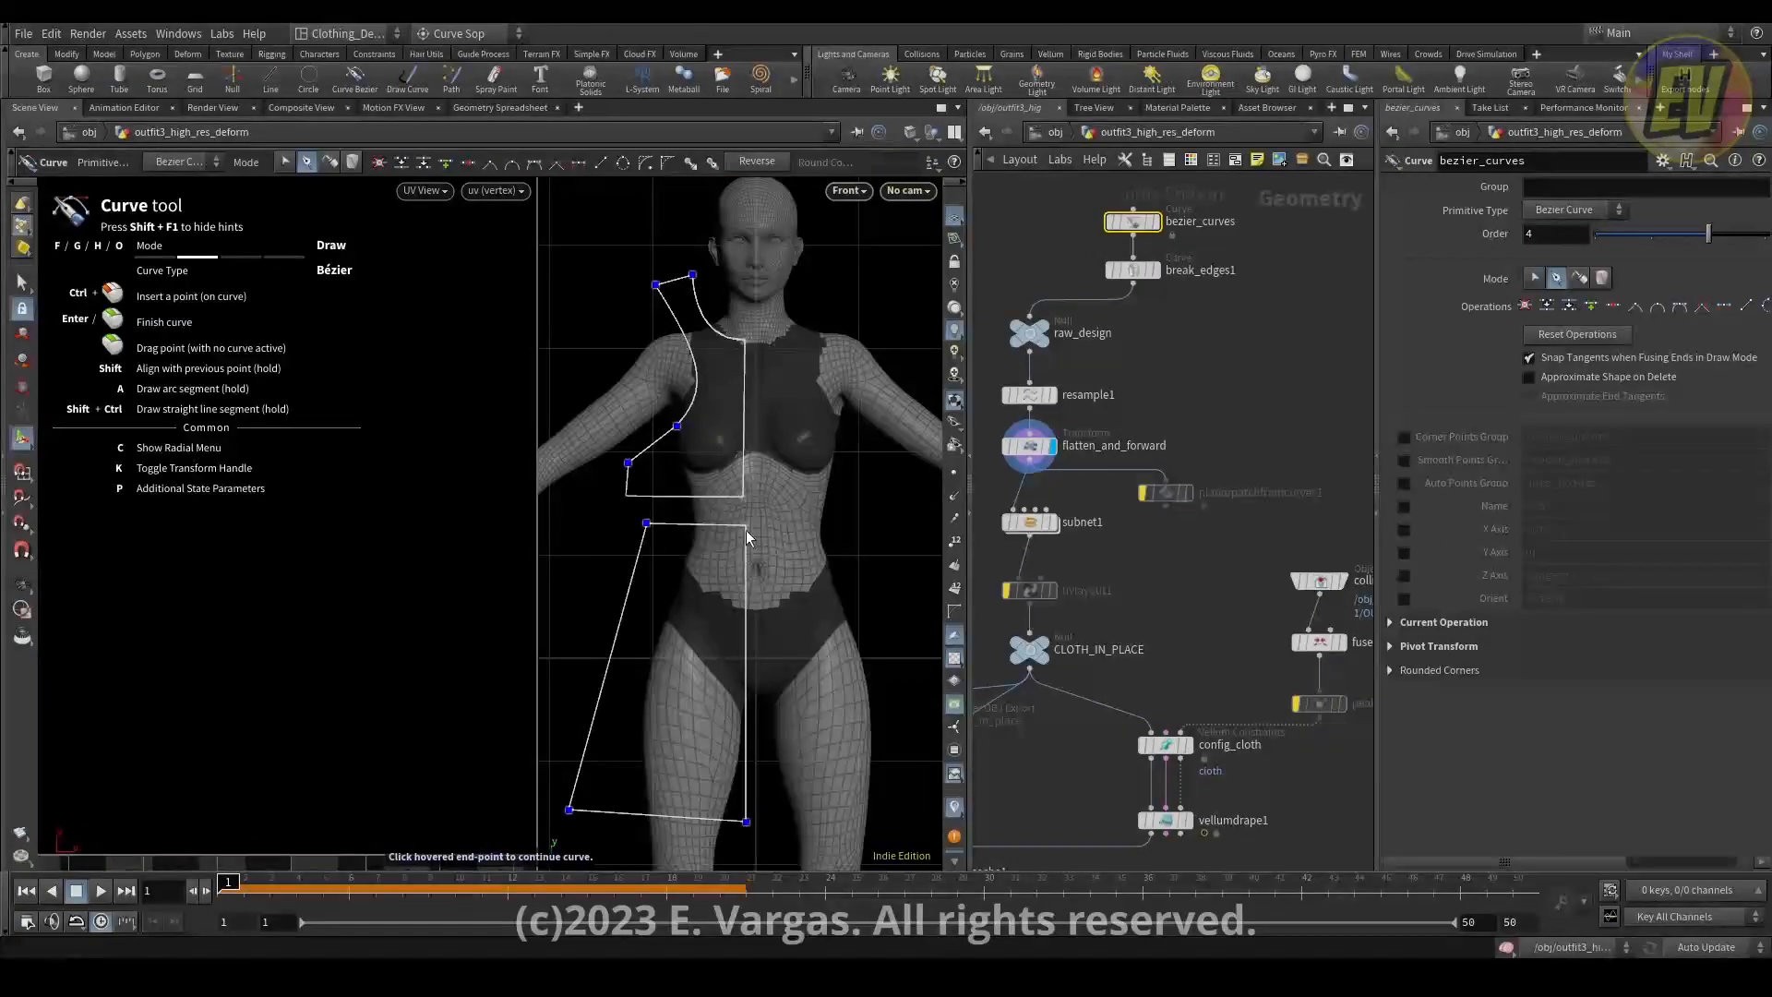
click(613, 648)
key(ctrl+z)
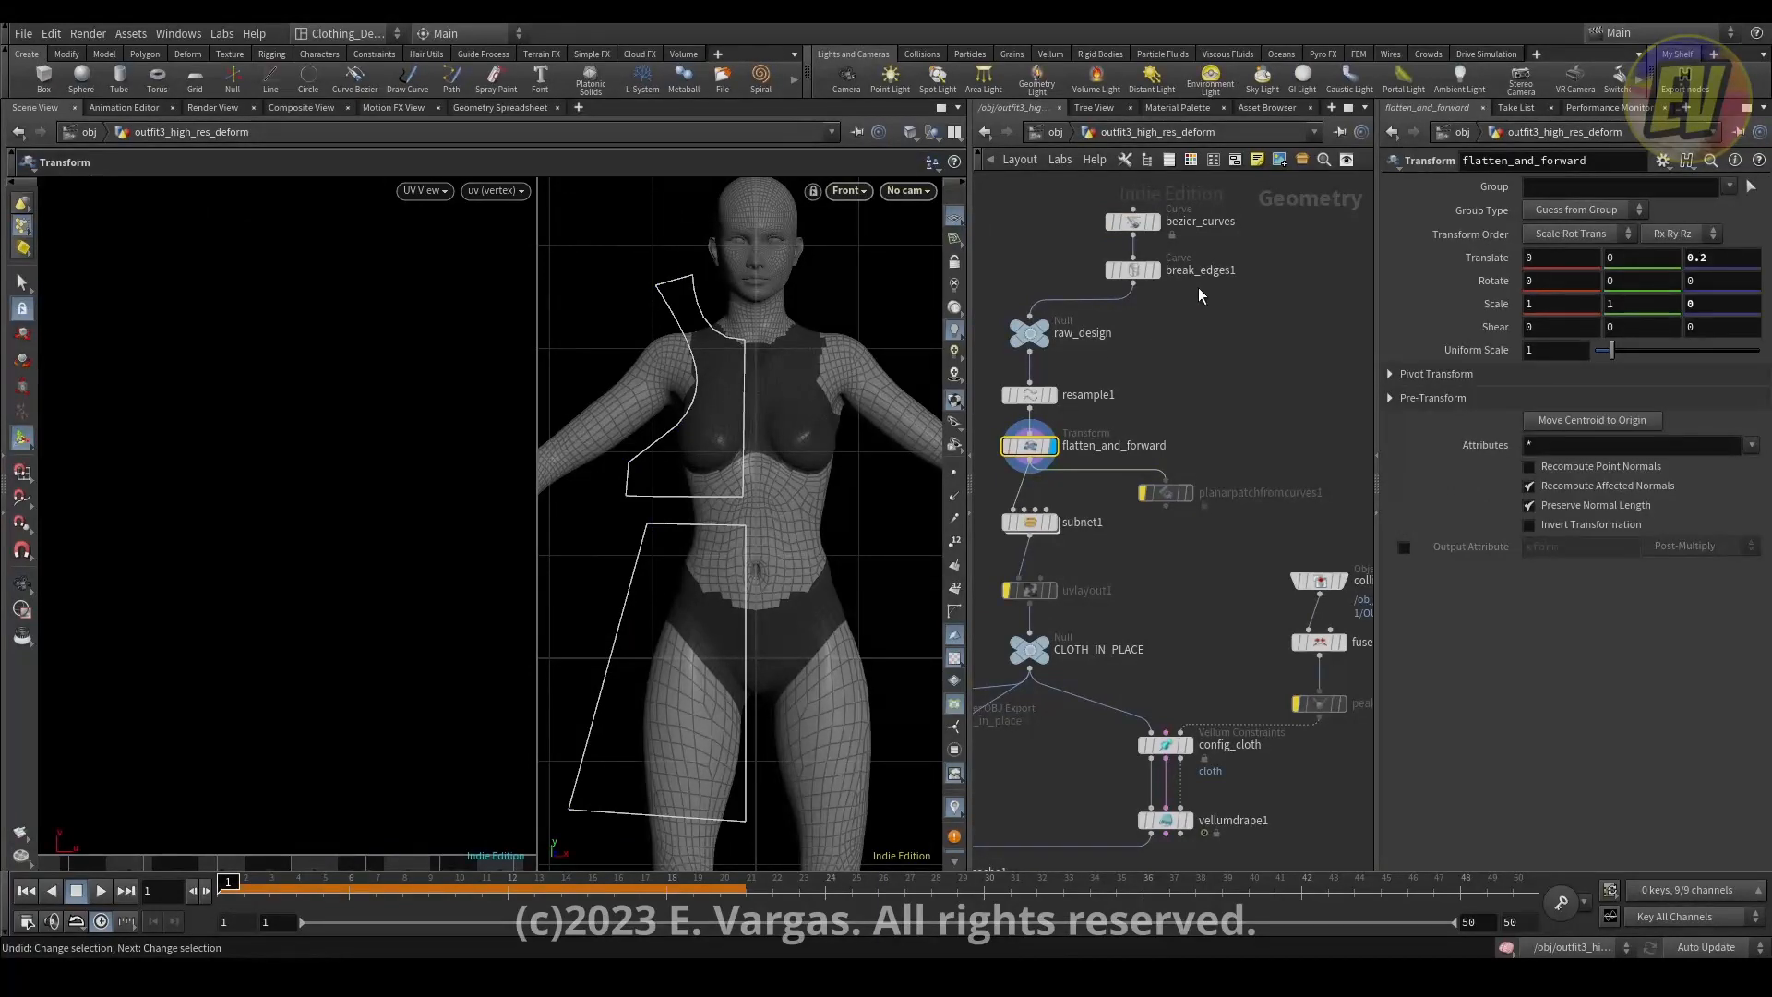
click(1134, 221)
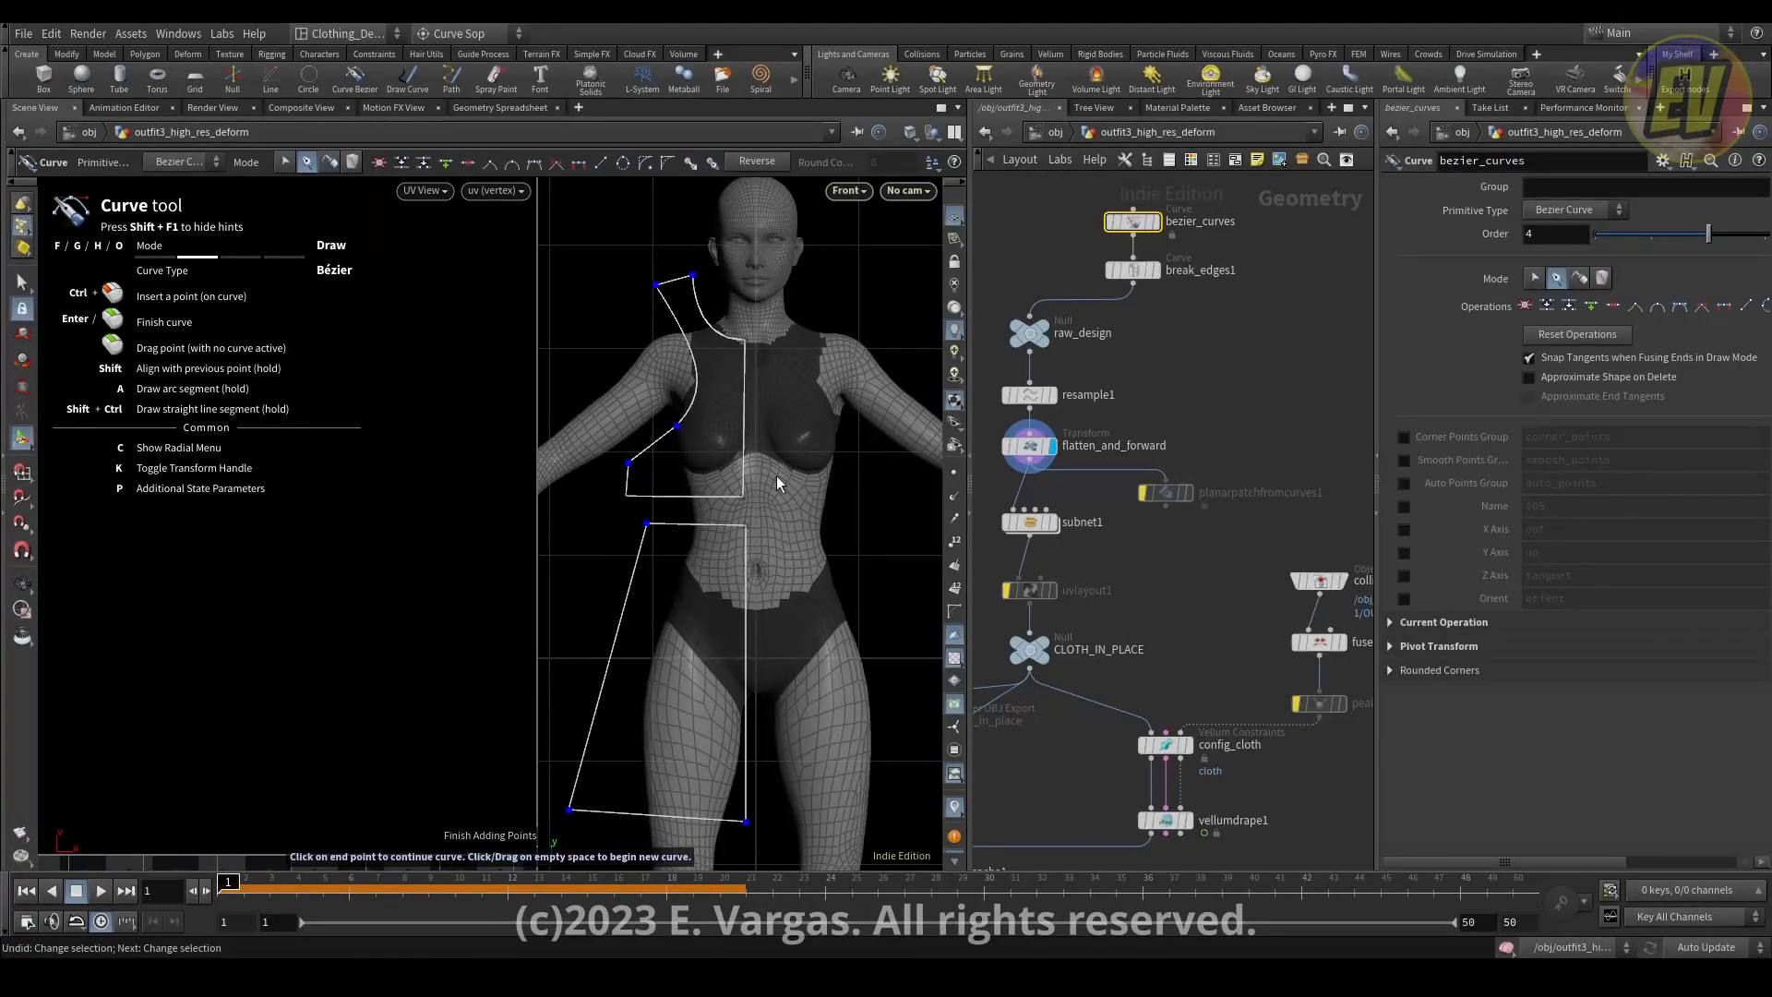
key(g)
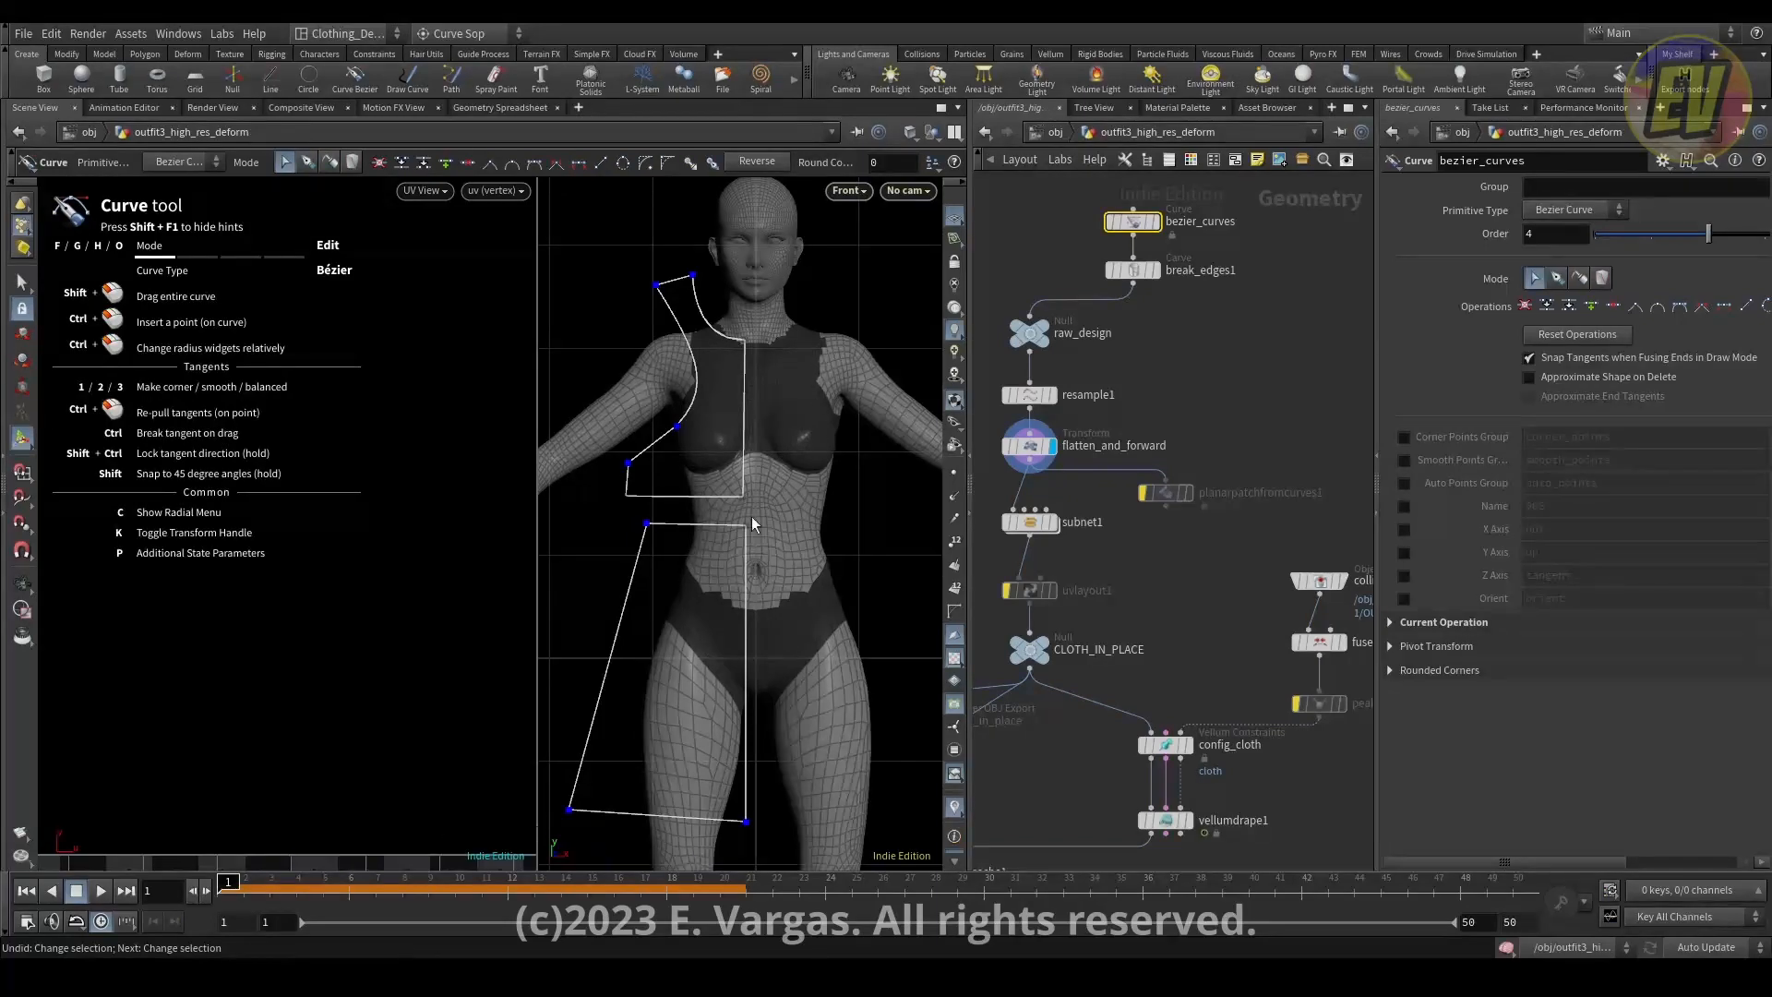
Bow the skirt panel's outer side outward, move its outer waist corner farther out, and adjust the tangents at both ends into a smooth hip curve.
drag(626, 644, 592, 643)
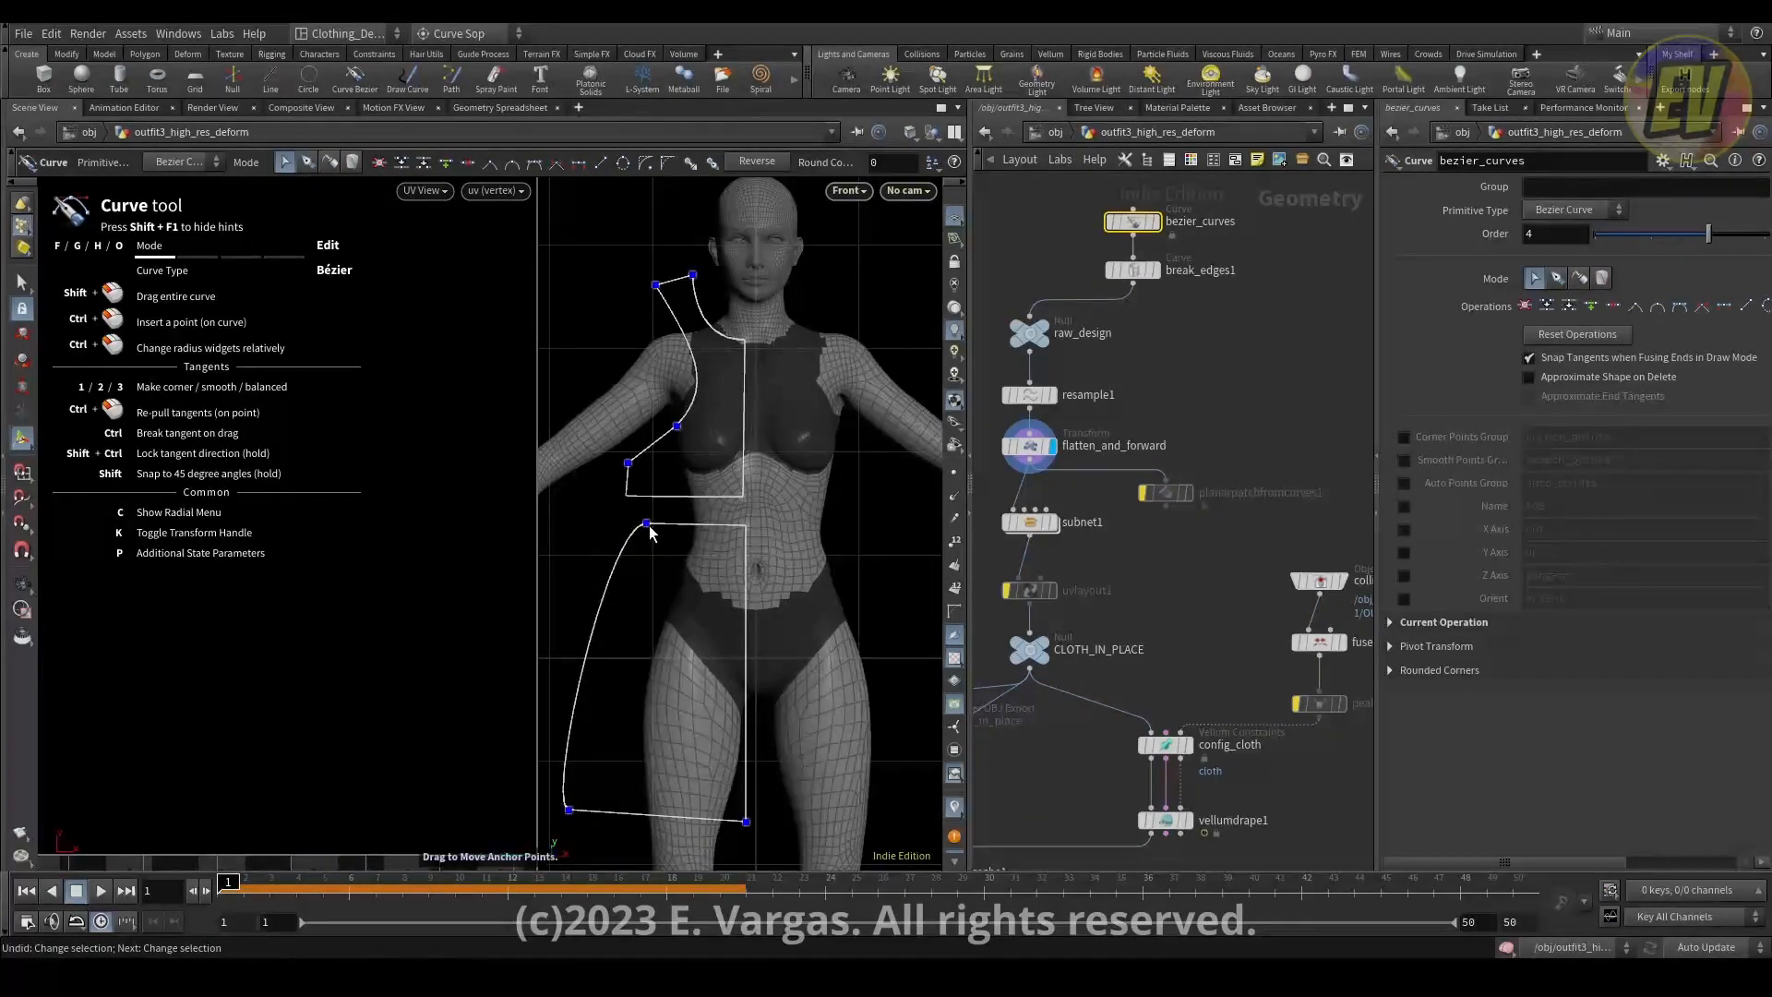
drag(648, 527, 595, 573)
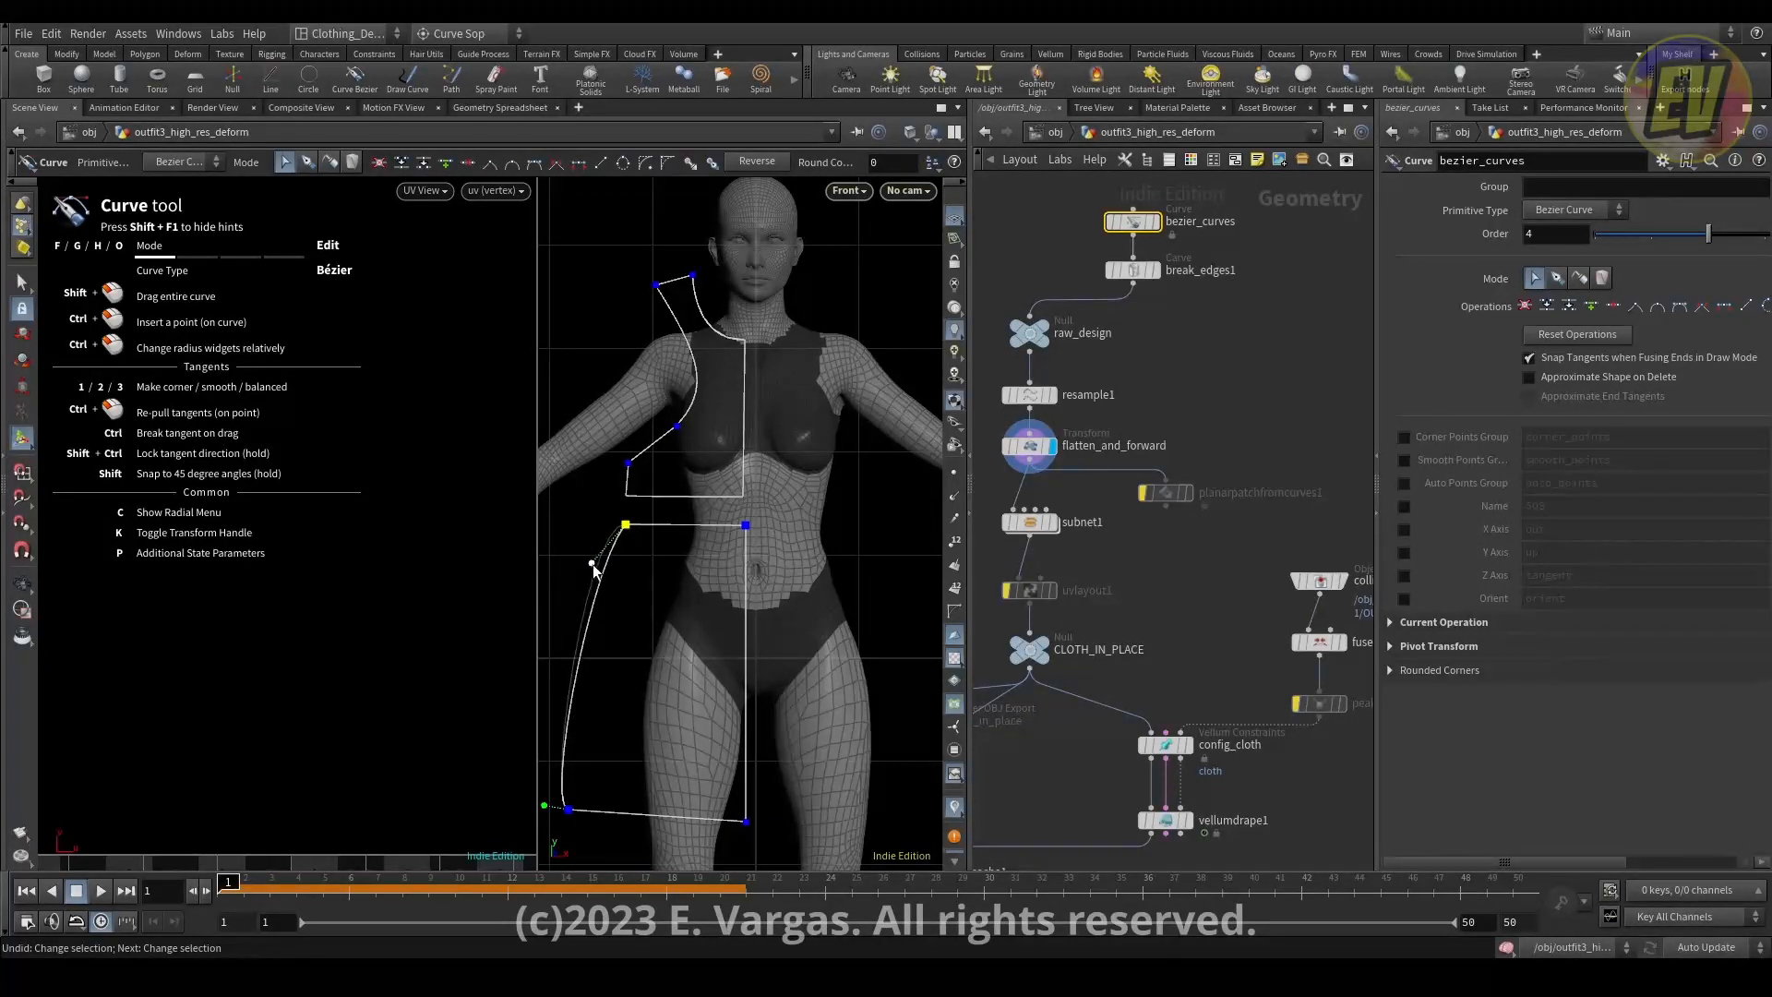
click(565, 808)
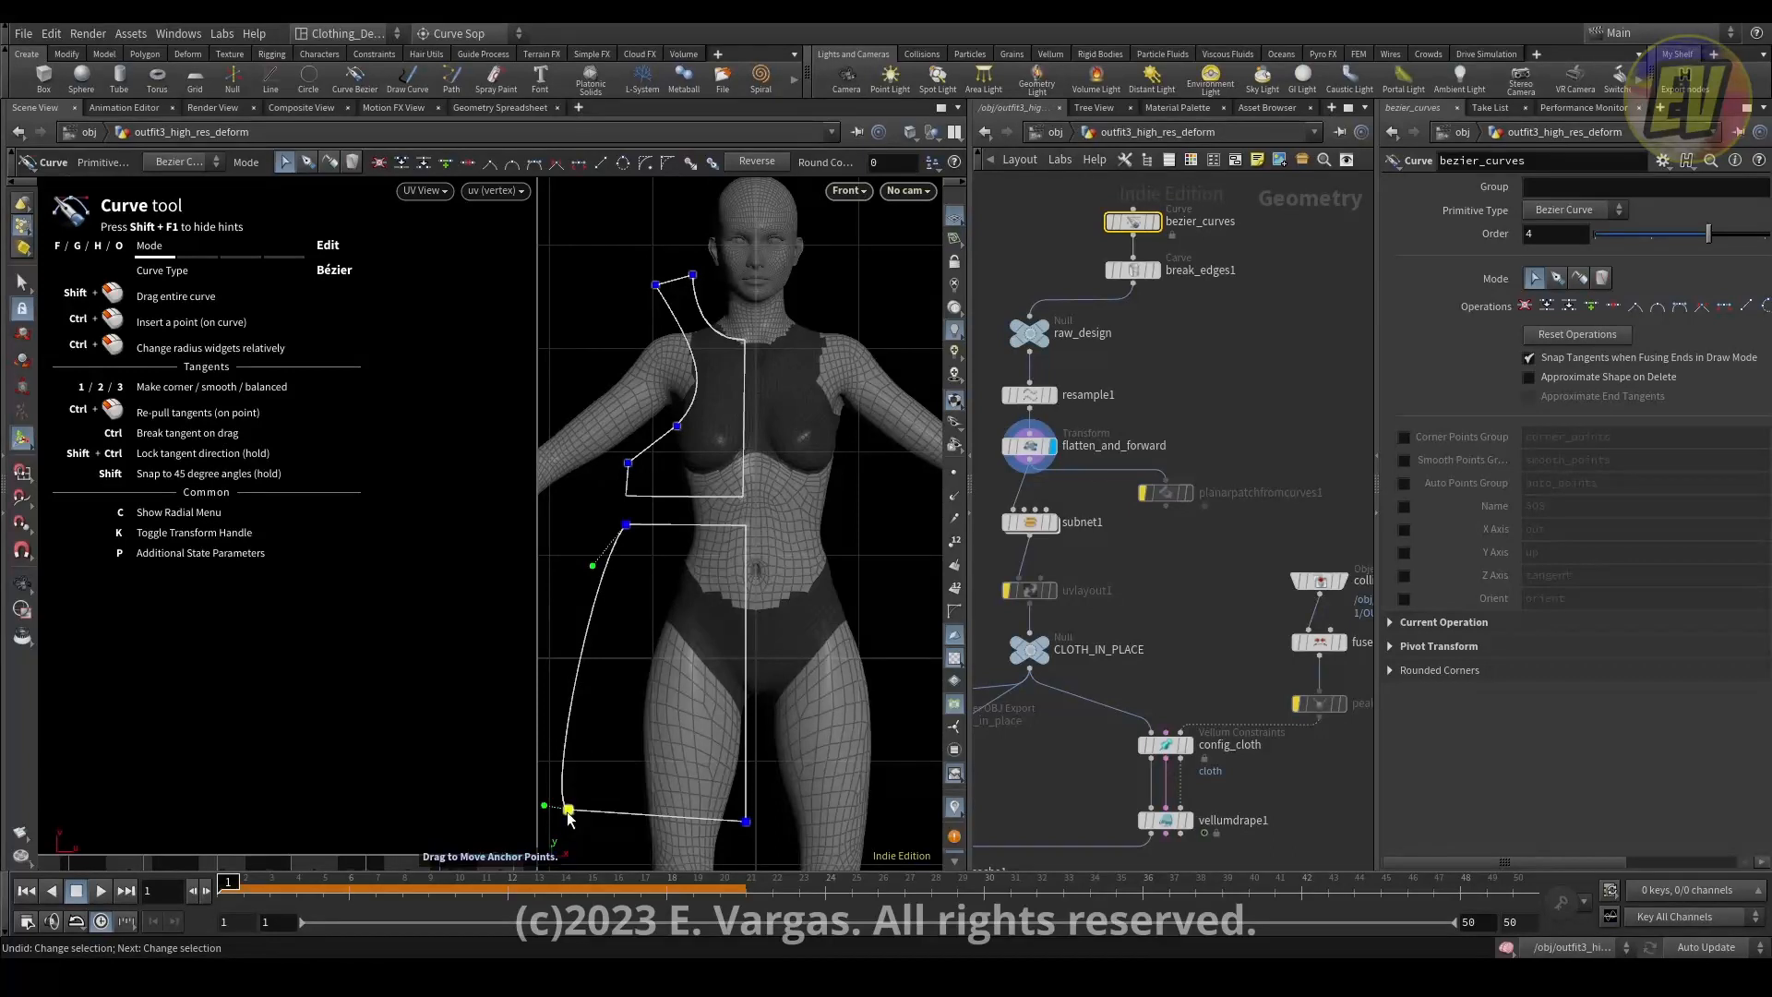
drag(544, 807, 573, 713)
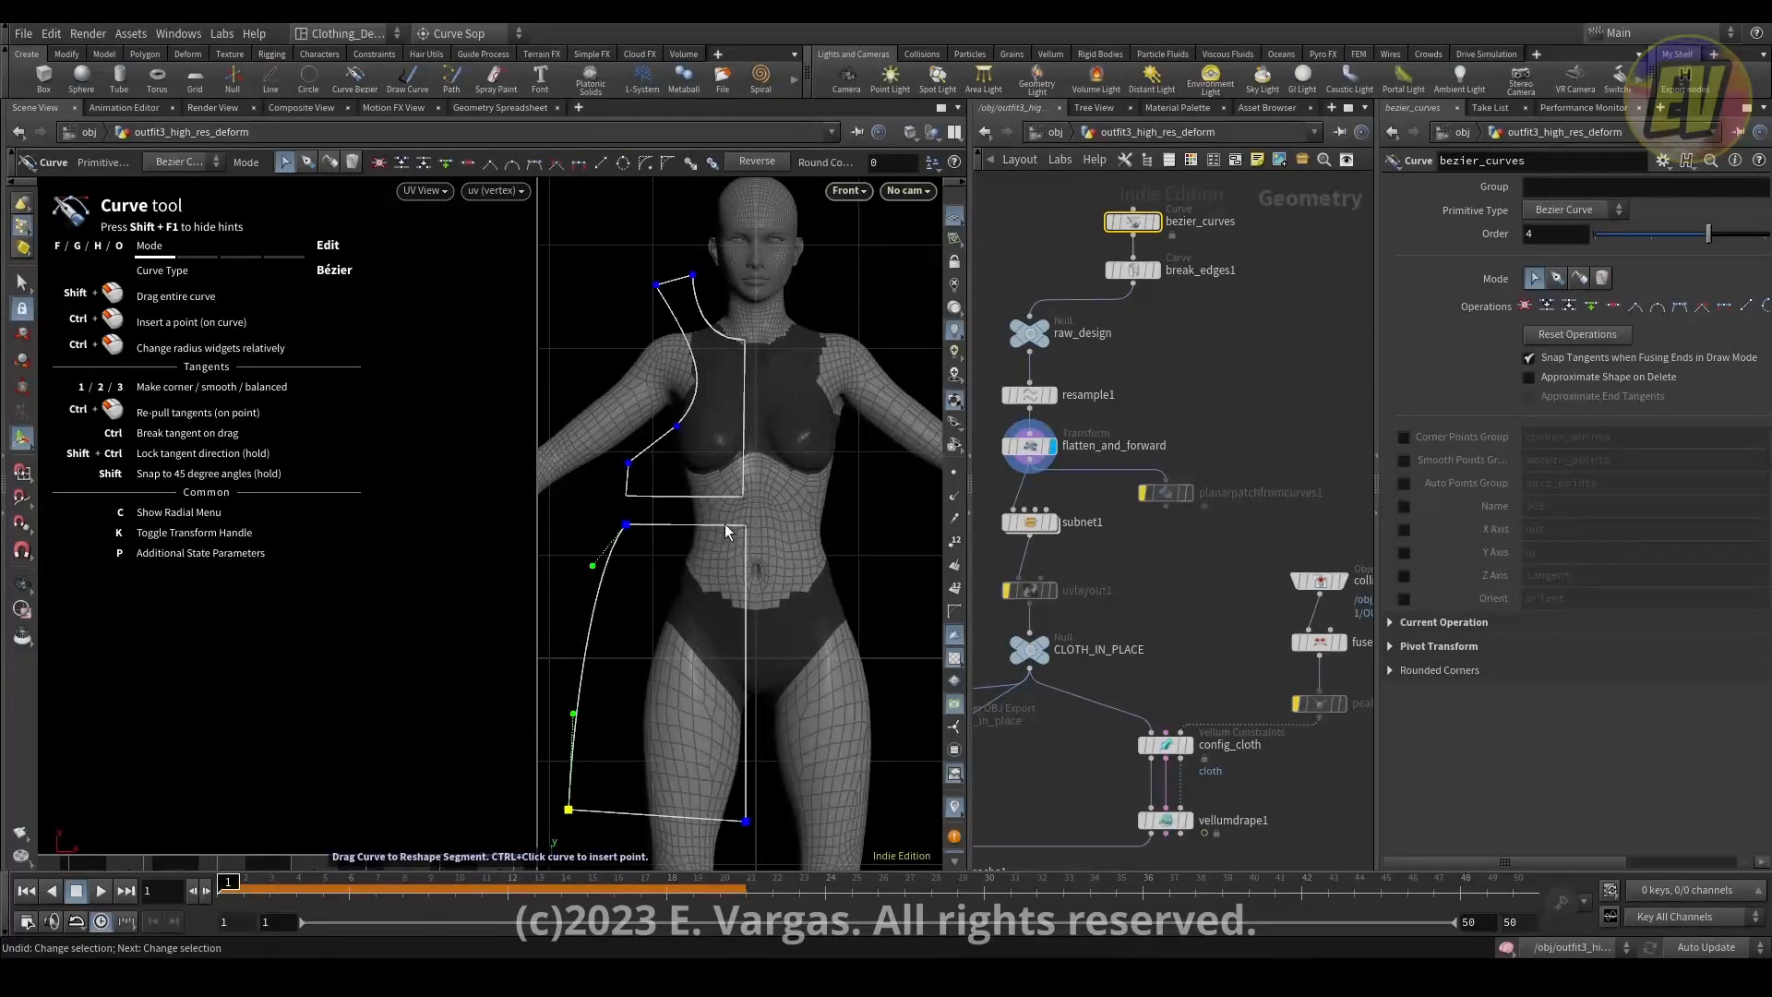
key(Escape)
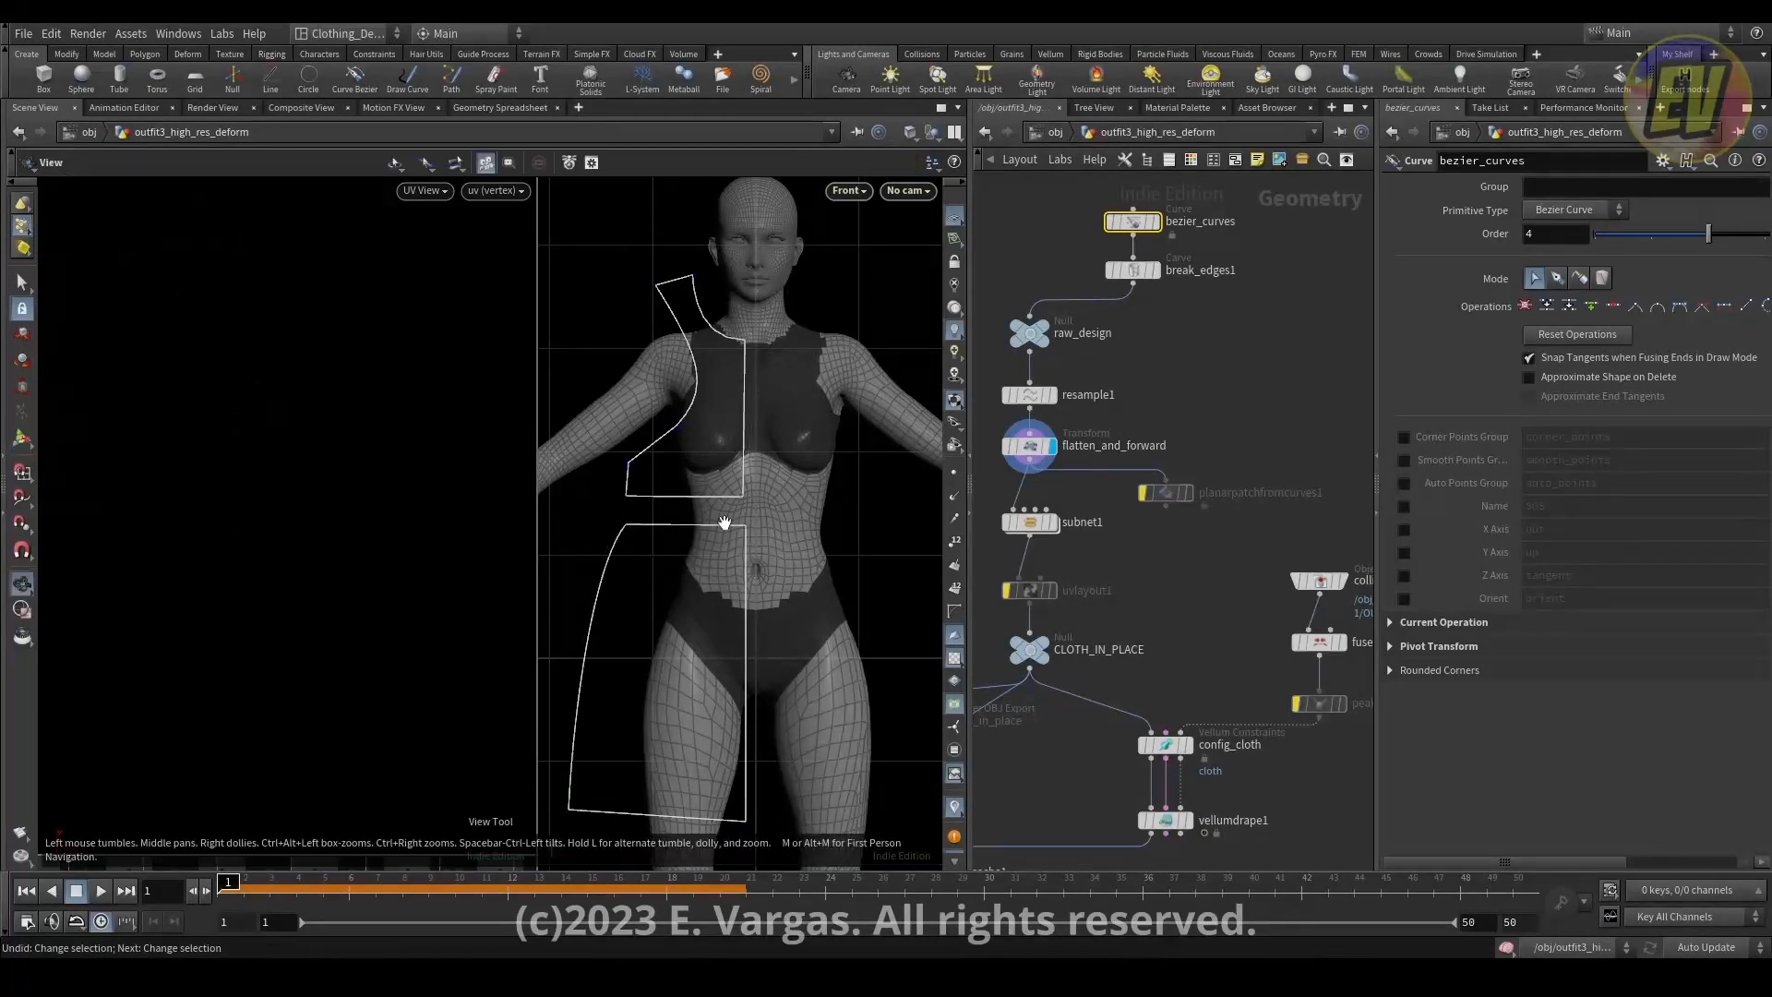
Display vellumdrape1 in perspective, play the drape with the reshaped skirt panels, and return to the first frame to inspect the weld seams.
click(1187, 821)
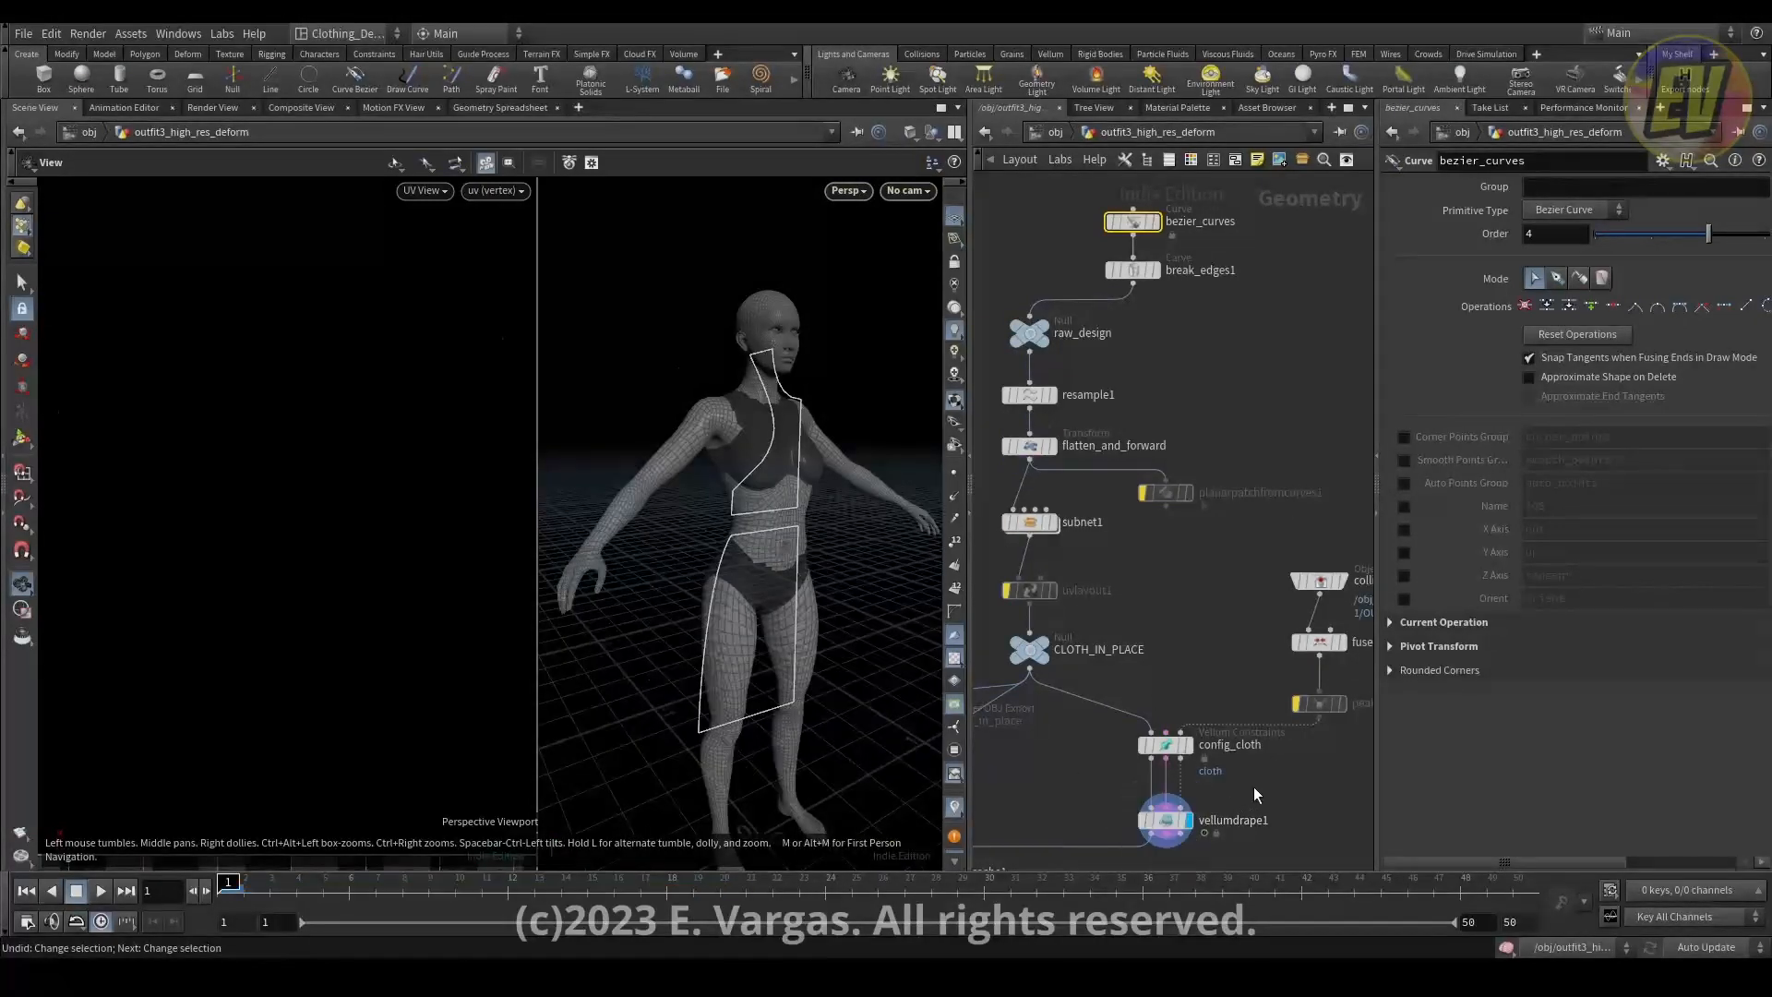
key(Up)
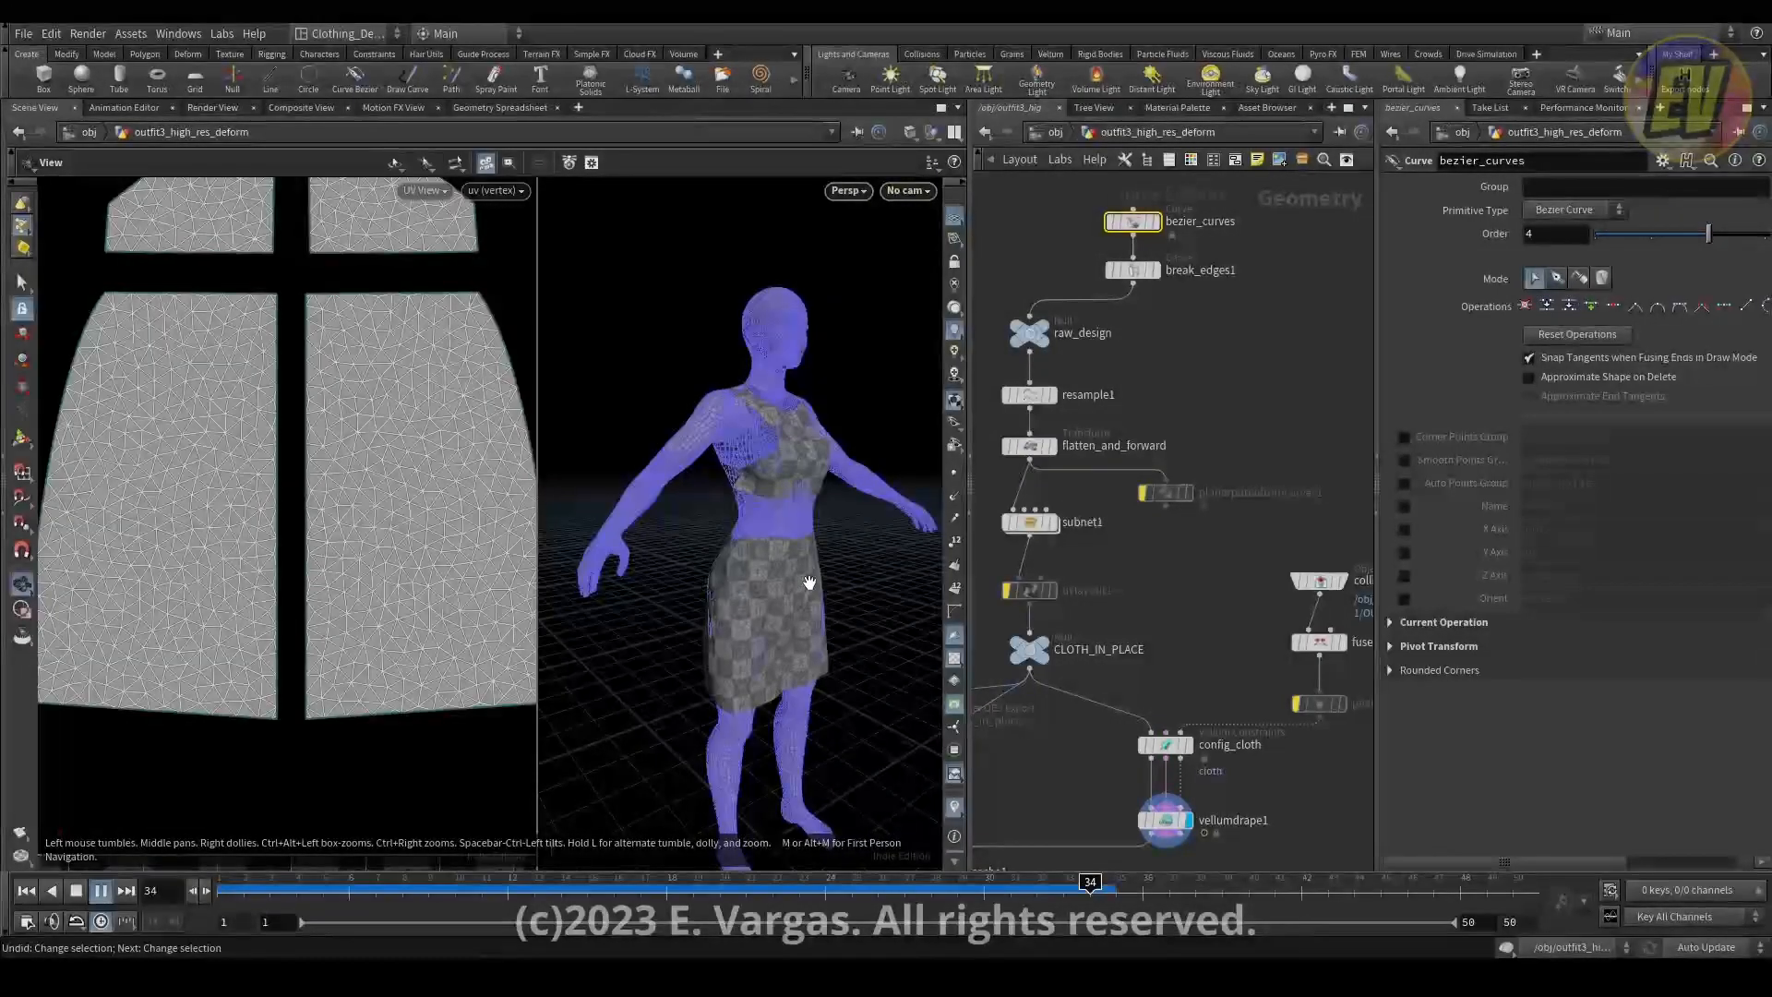
mouse_move(791, 582)
mouse_down()
mouse_move(818, 594)
mouse_move(834, 562)
mouse_move(882, 550)
mouse_move(791, 566)
mouse_up()
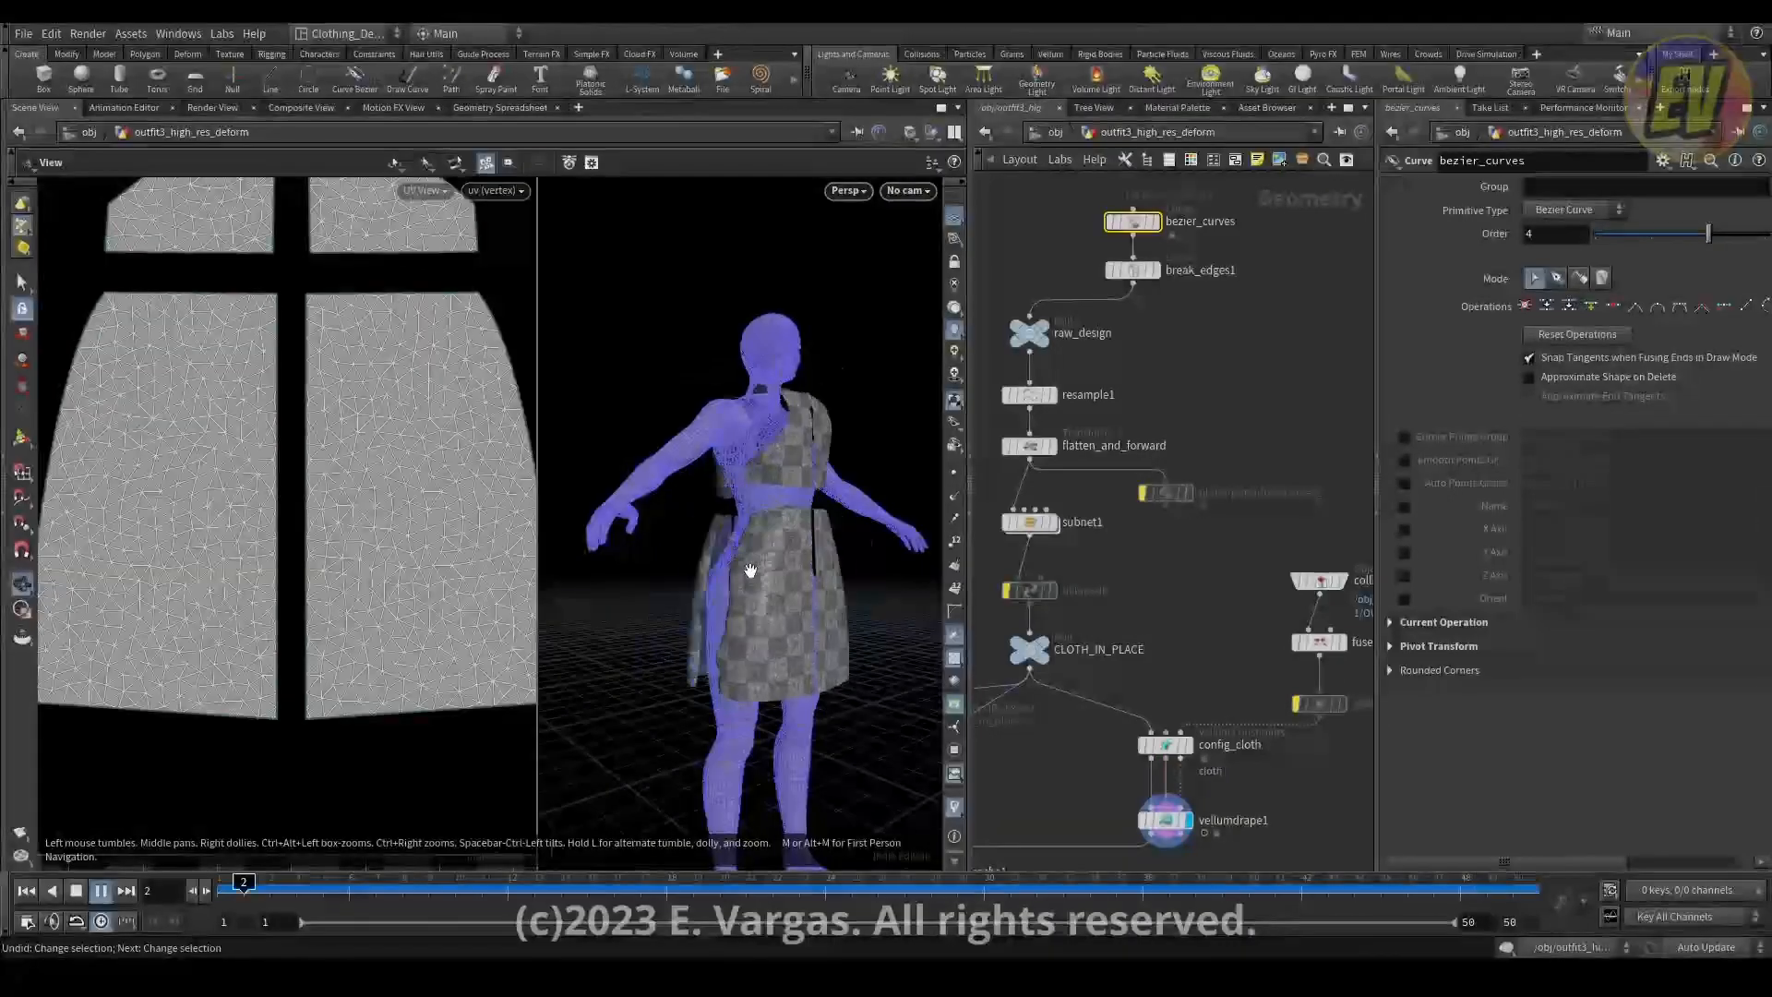
key(Down)
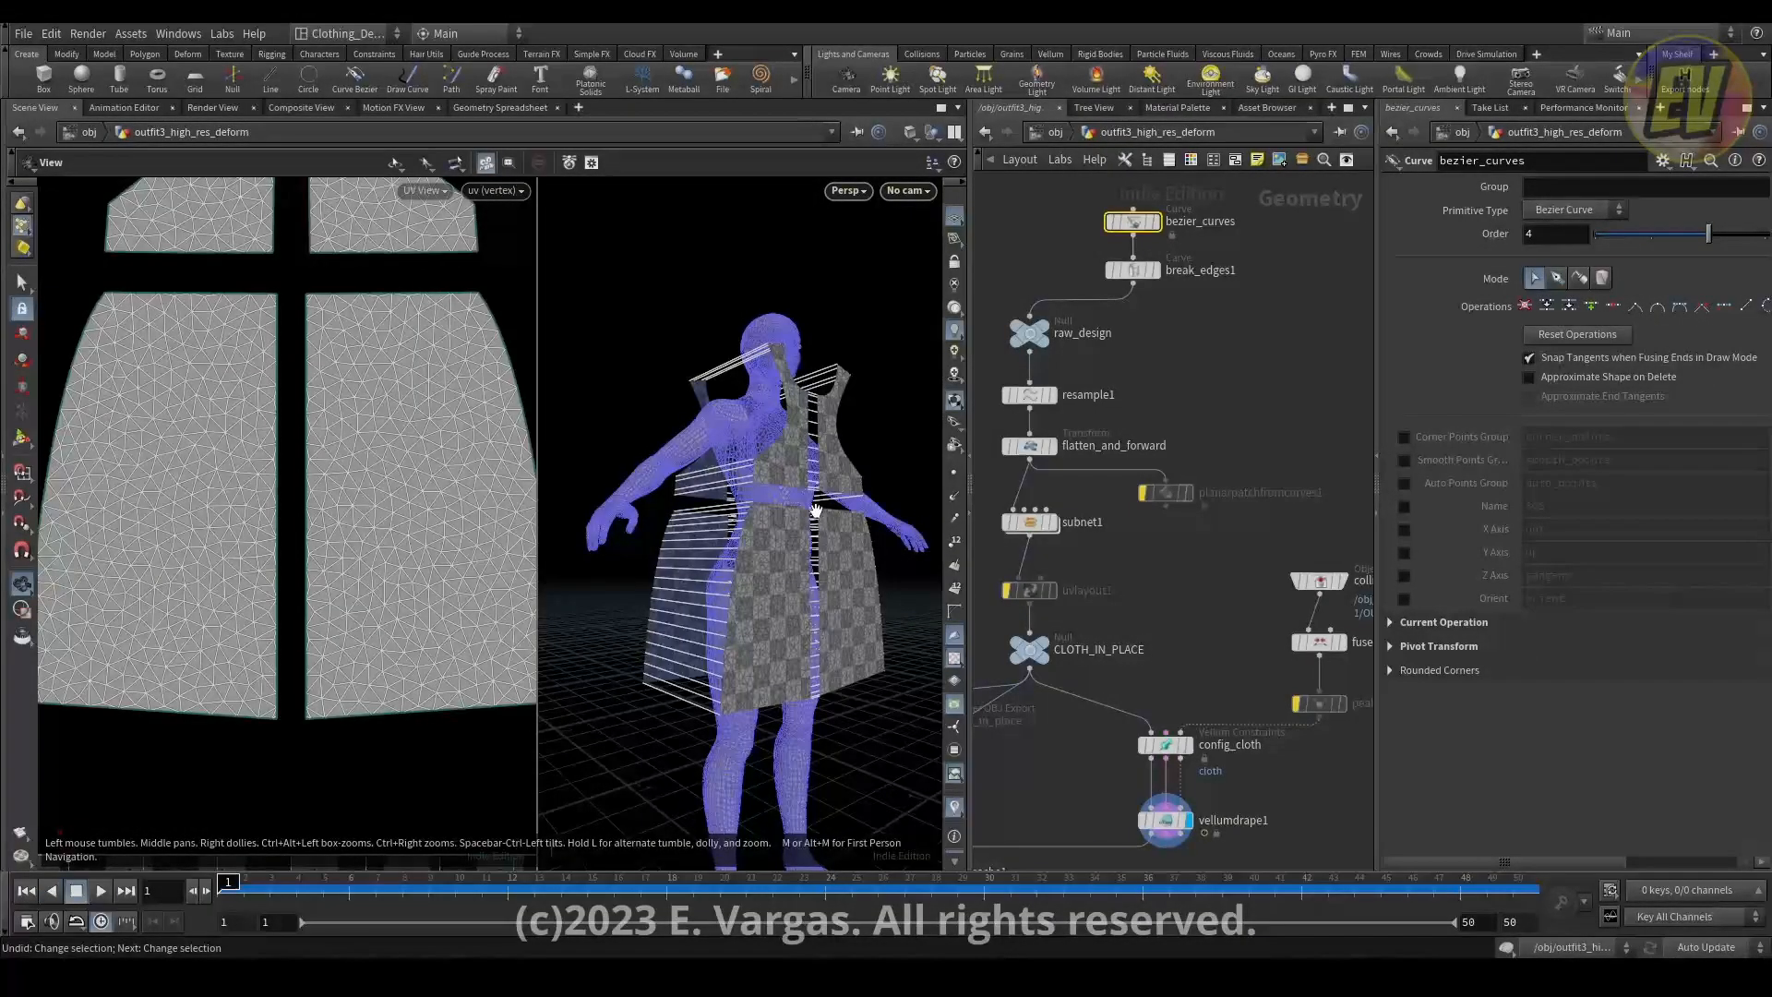
drag(815, 511, 813, 533)
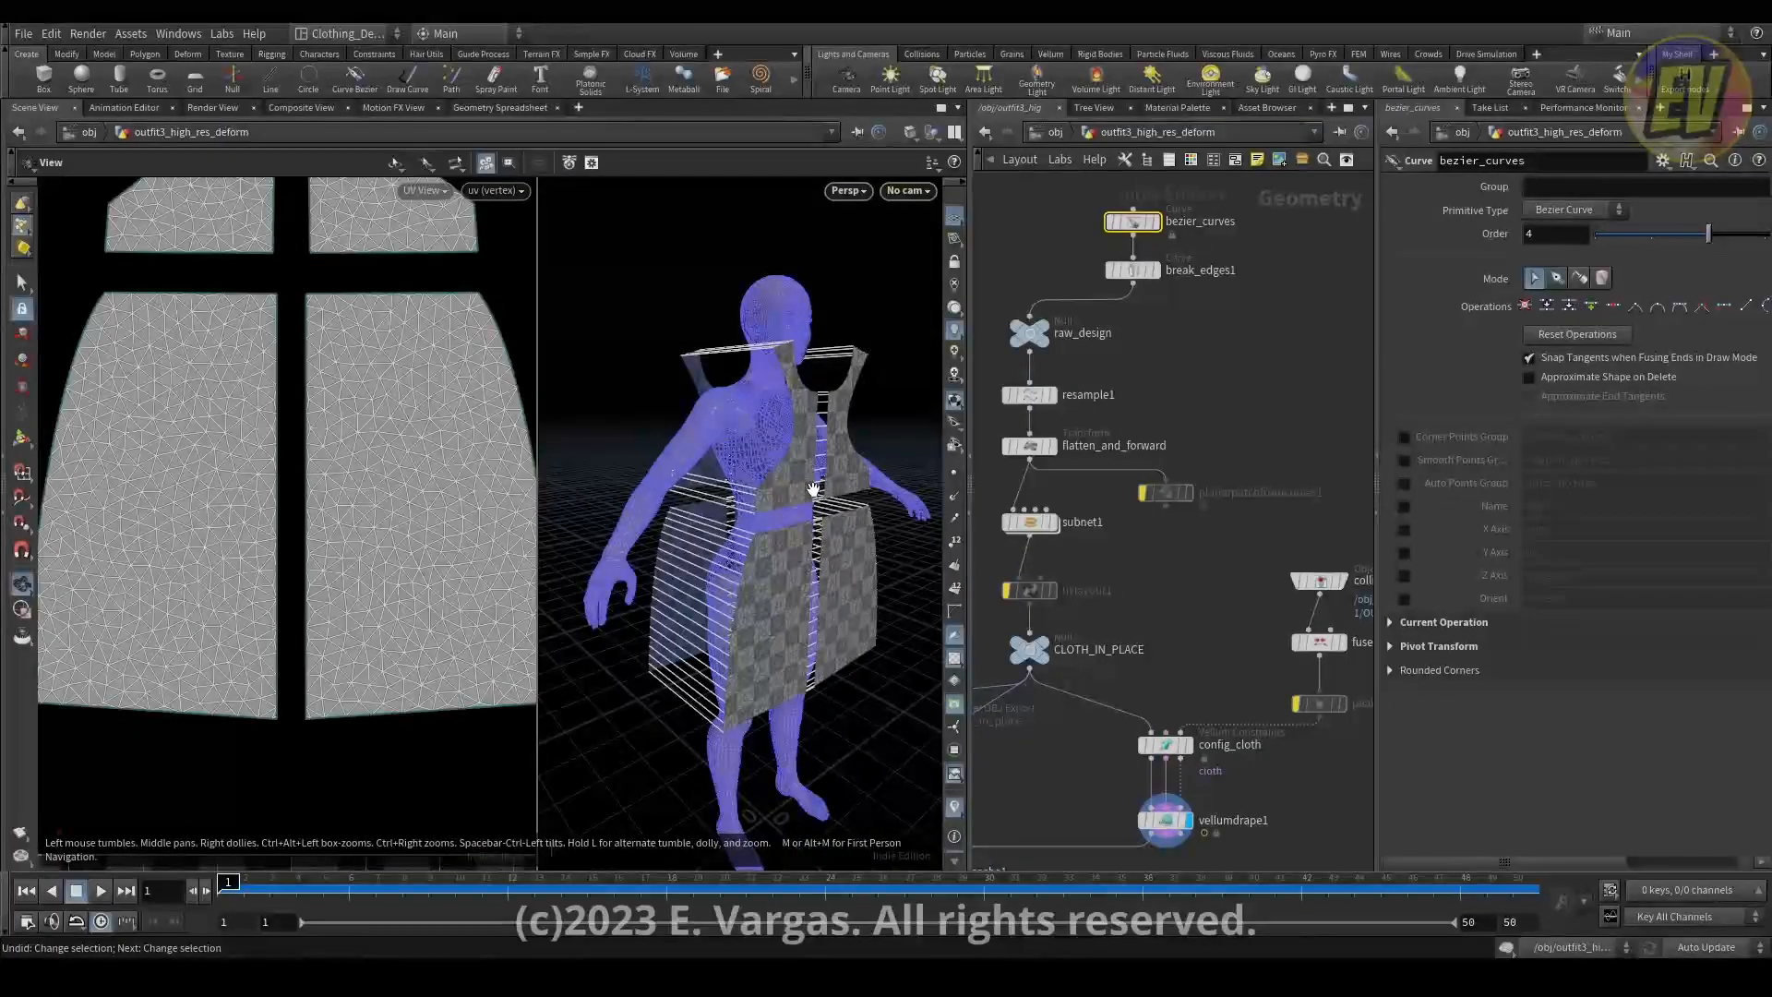
drag(823, 487, 820, 480)
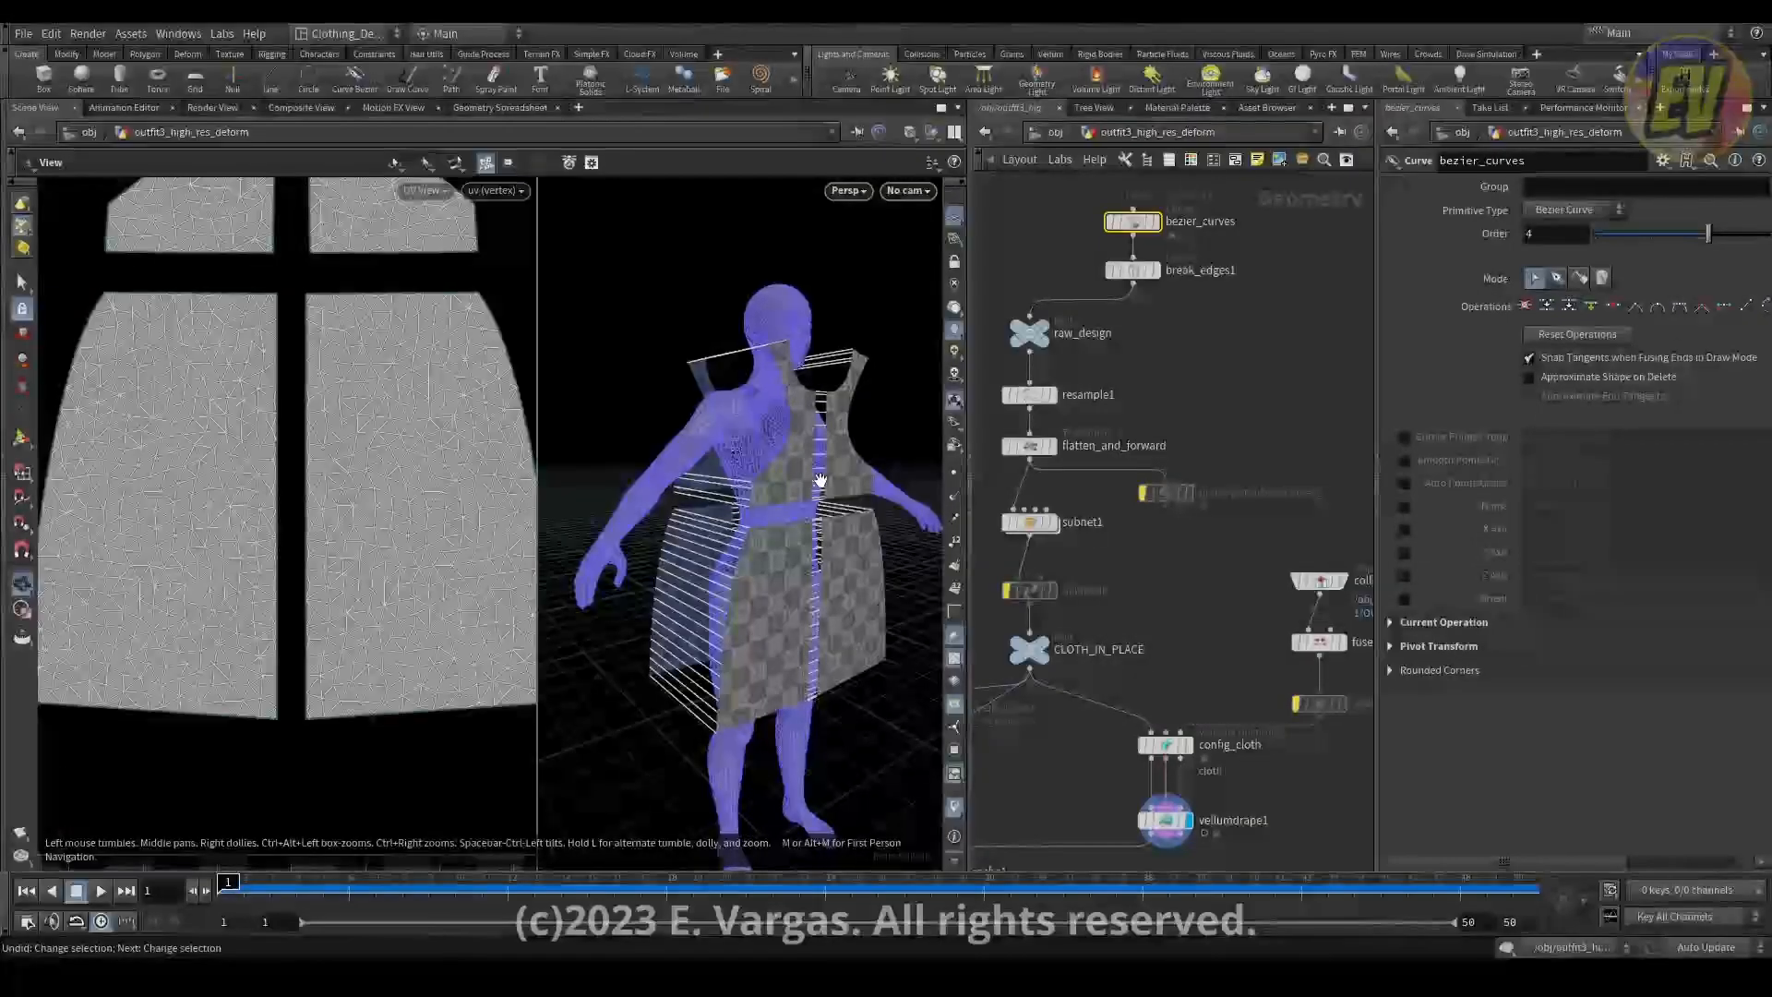